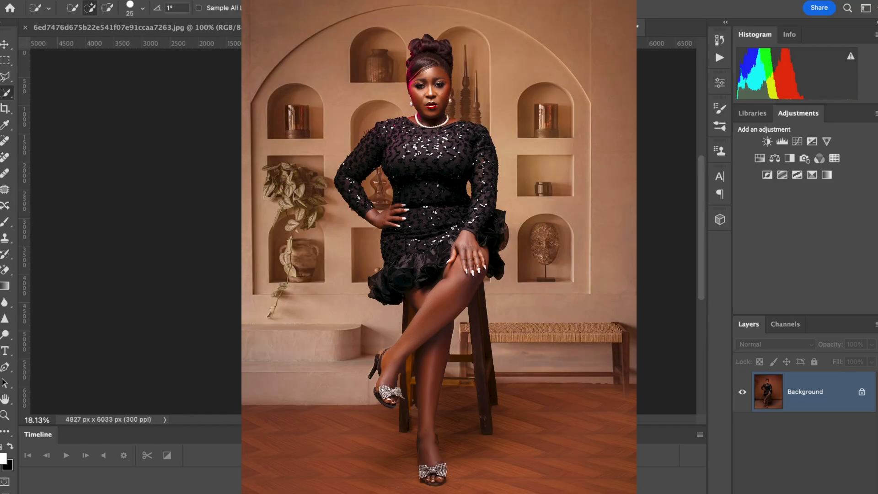
Step: Invert the current selection on the Background layer of the portrait
key(super+shift+i)
scroll(471, 75, up, 10)
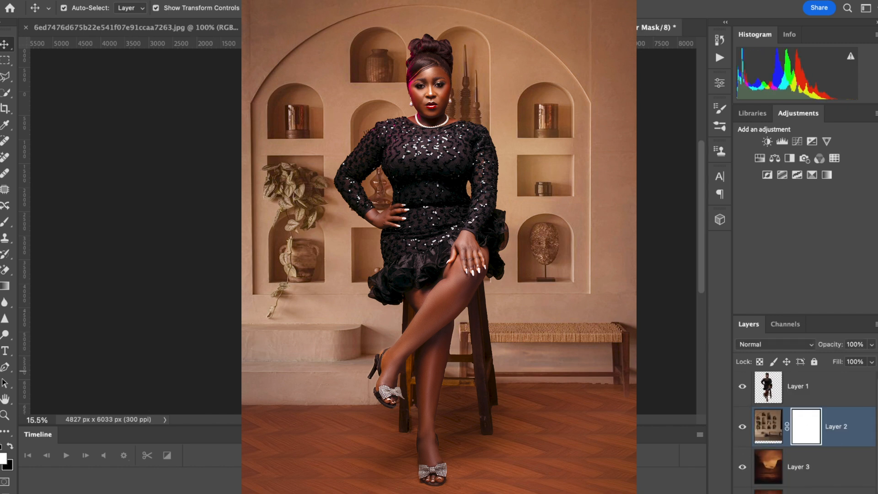
Step: Blend the arched-wall layer and the sunset layer into the portrait by painting on their layer masks with a large soft brush
key(b)
key(x)
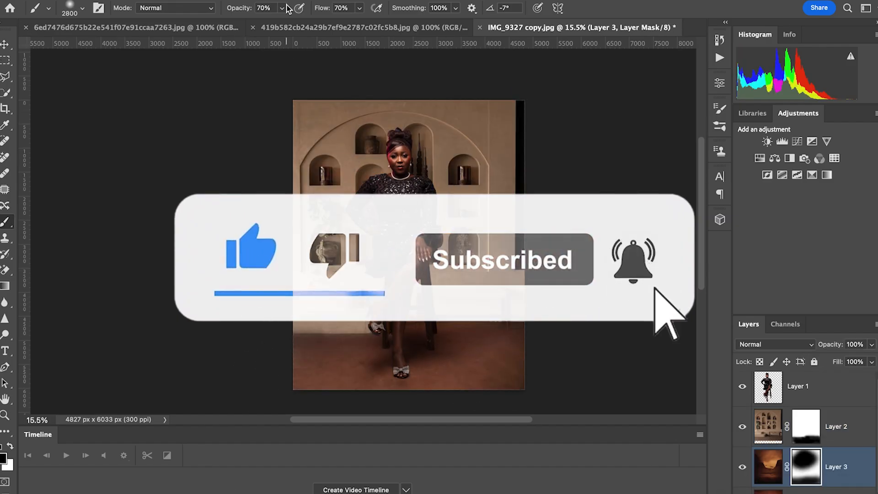
click(872, 343)
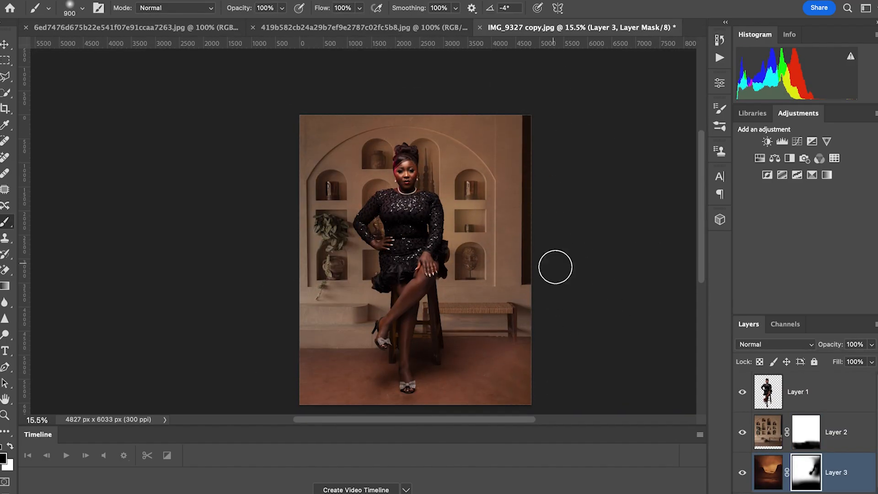
key(x)
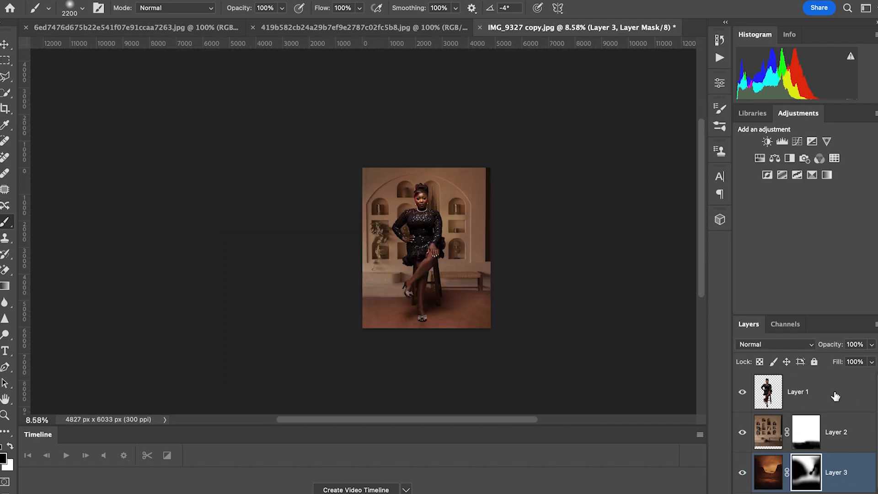
Step: Stamp all visible layers into a new layer above Layer 1
click(835, 396)
key(ctrl+alt+shift+e)
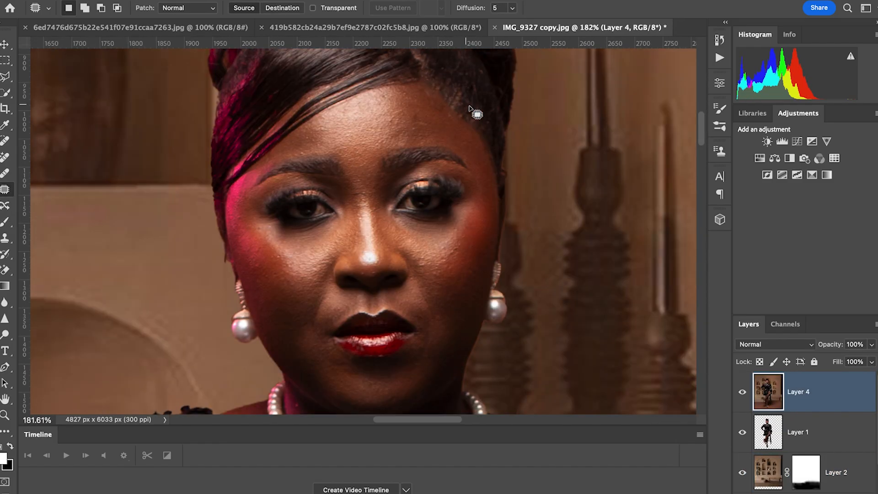
Step: Select the woman's skin on her hands, legs and face with the Quick Selection tool
scroll(431, 294, down, 8)
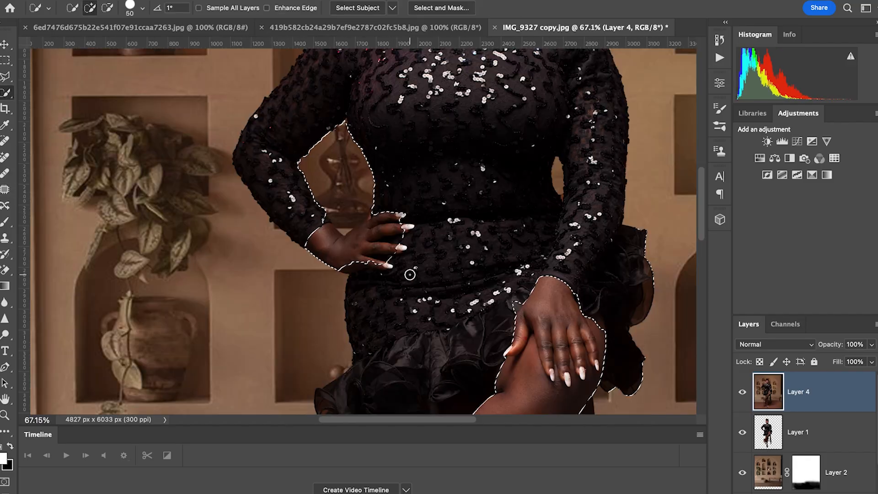
drag(407, 270, 404, 243)
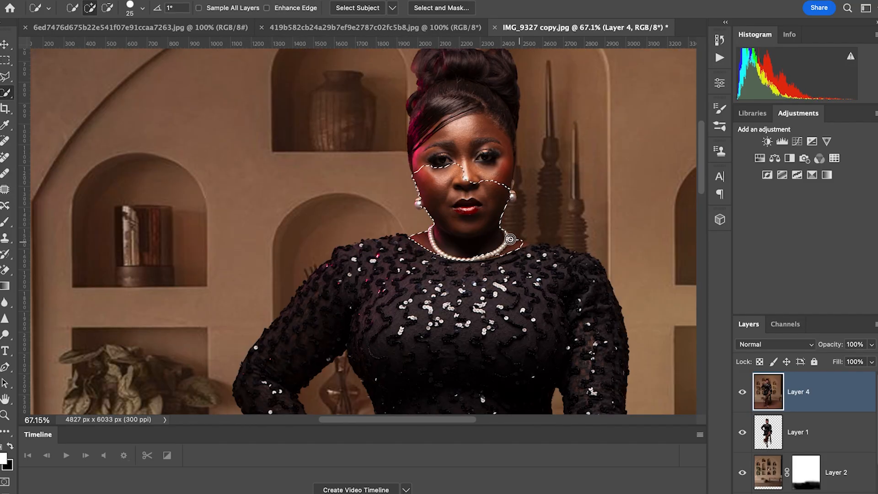
drag(494, 214, 501, 188)
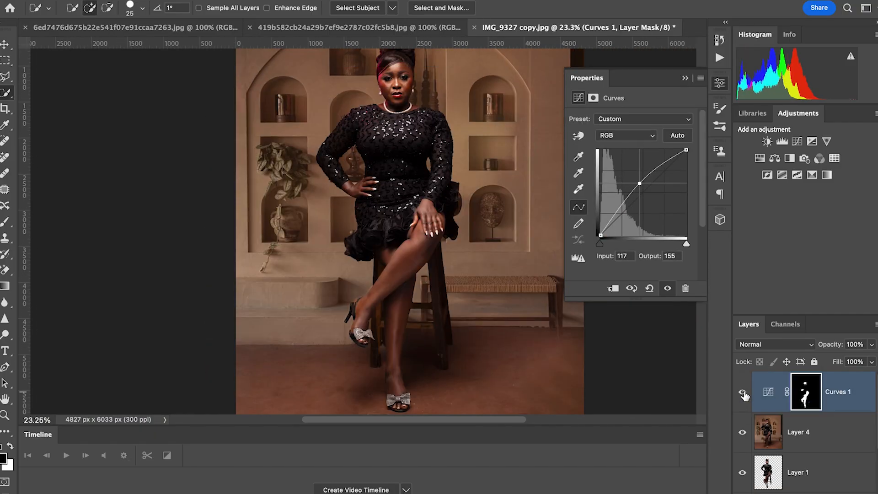
Step: Stamp the visible layers into a new layer and load a saved settings file onto it in the Camera Raw filter
scroll(427, 196, down, 5)
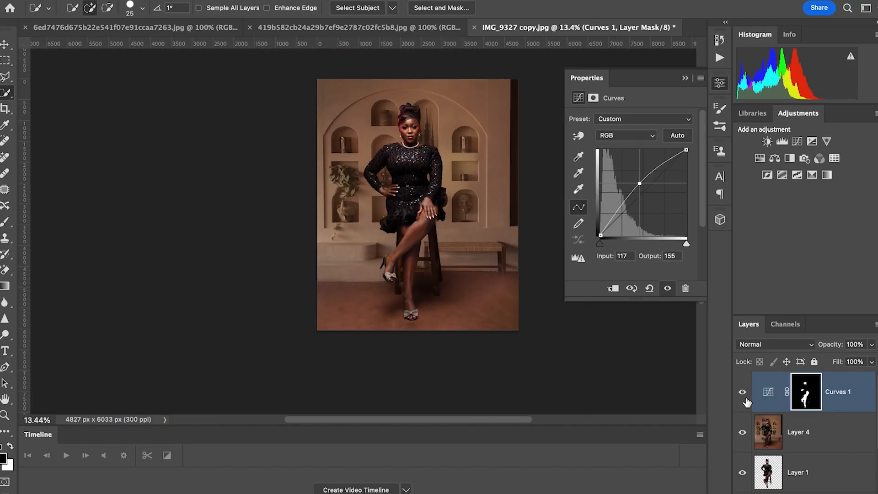
key(alt+shift+super+e)
key(shift+super+a)
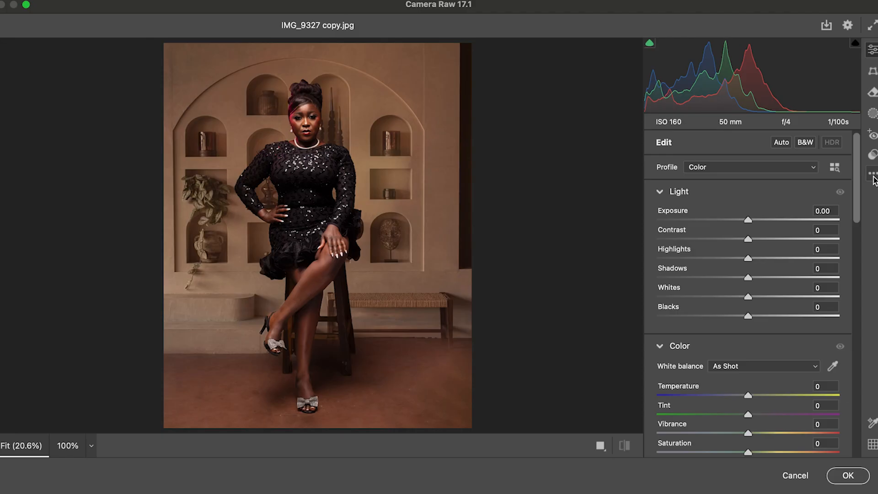
click(871, 172)
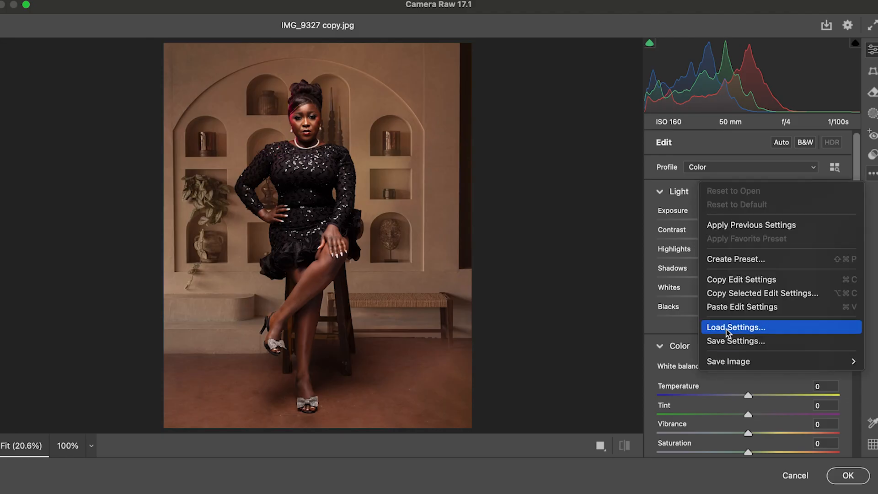
click(726, 329)
double_click(511, 247)
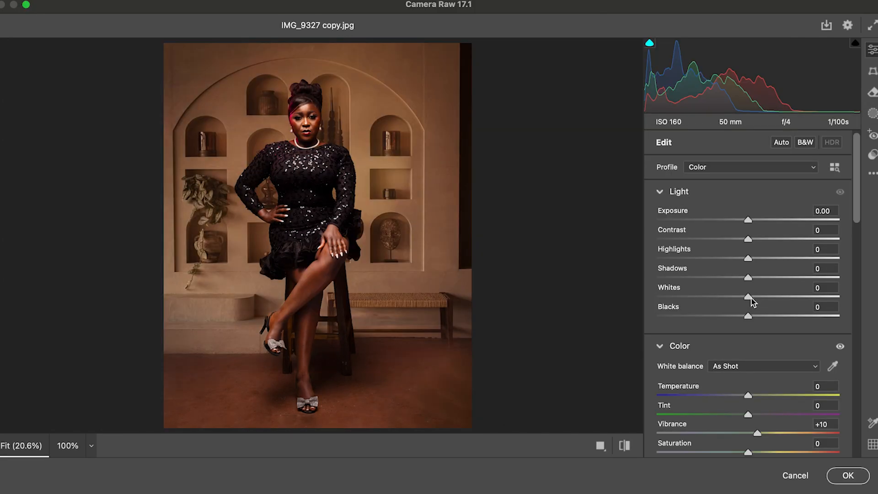
Step: Cool the overall temperature slightly, lower the highlights and raise the whites of the image
drag(747, 396, 744, 396)
drag(748, 259, 719, 256)
drag(748, 296, 764, 293)
Step: Mask the background with exposure -0.10, highlights +21, shadows +22, whites +19 and blacks -3, and apply the Camera Raw filter
click(873, 113)
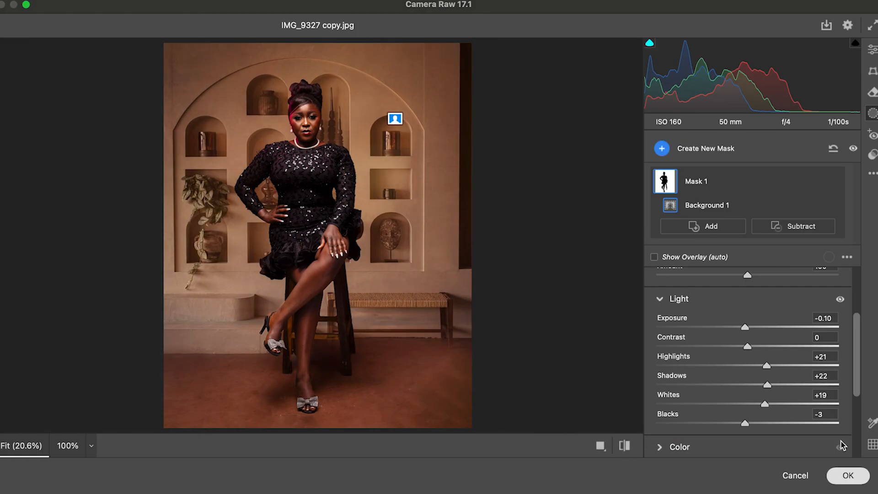
click(847, 476)
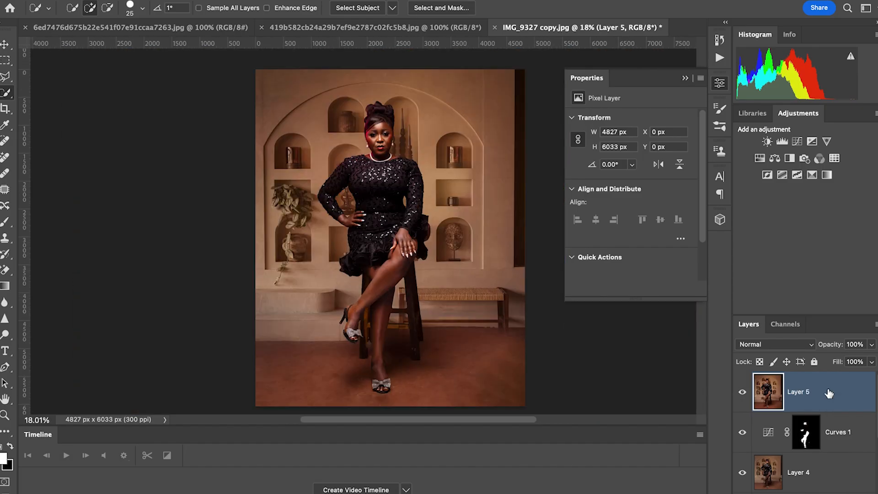
Step: Stamp the visible layers and run the Frequency Separation 8Bit action with a Gaussian Blur radius of 3 pixels
key(alt+shift+super+e)
click(719, 58)
click(616, 65)
click(594, 64)
scroll(611, 103, down, 5)
scroll(611, 103, up, 5)
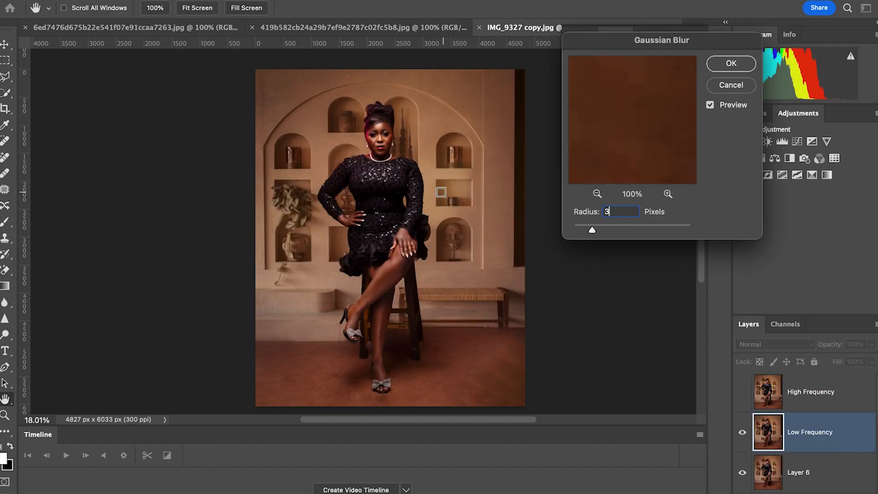
key(Return)
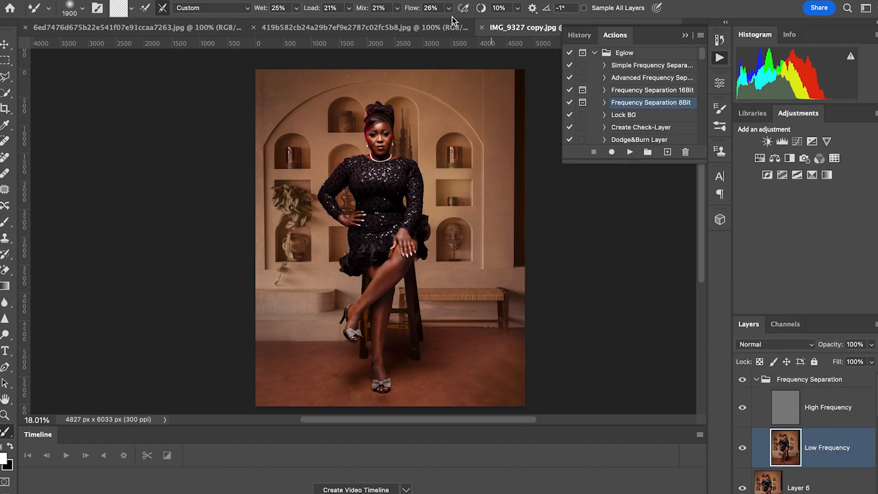
Step: Smooth the Low Frequency layer with the Mixer Brush at 25% flow, varying the brush size to suit each area
click(574, 306)
key(bracketleft)
key(bracketleft)
key(bracketleft)
key(bracketleft)
key(bracketleft)
key(bracketleft)
key(bracketleft)
key(bracketleft)
key(bracketleft)
key(bracketleft)
key(bracketleft)
key(bracketleft)
key(bracketleft)
key(bracketleft)
key(bracketleft)
key(bracketleft)
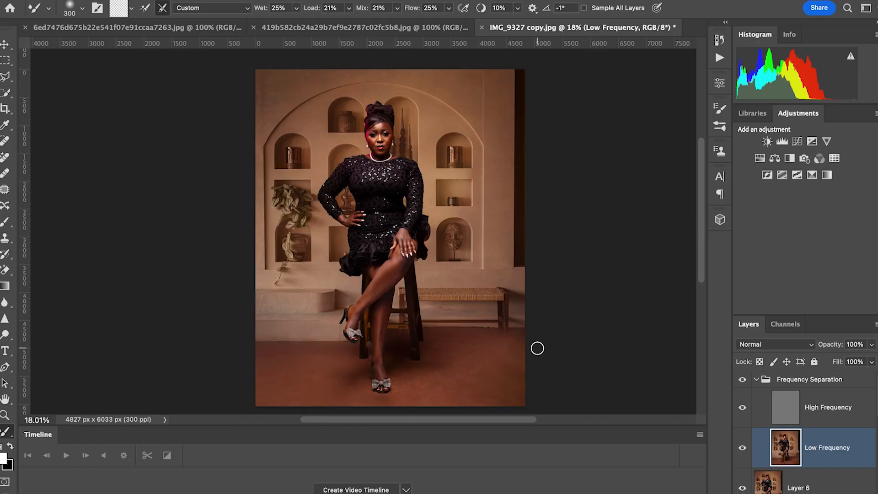
key(bracketright)
key(bracketright)
key(bracketright)
key(bracketright)
key(bracketright)
key(bracketright)
key(bracketright)
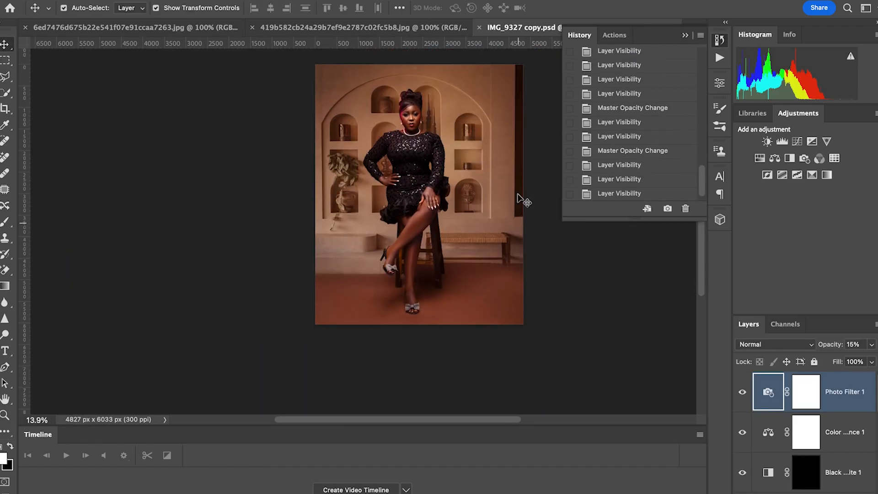
Step: Stamp all visible layers into a new layer above Photo Filter 1
scroll(462, 251, right, 2)
key(alt+shift+super+e)
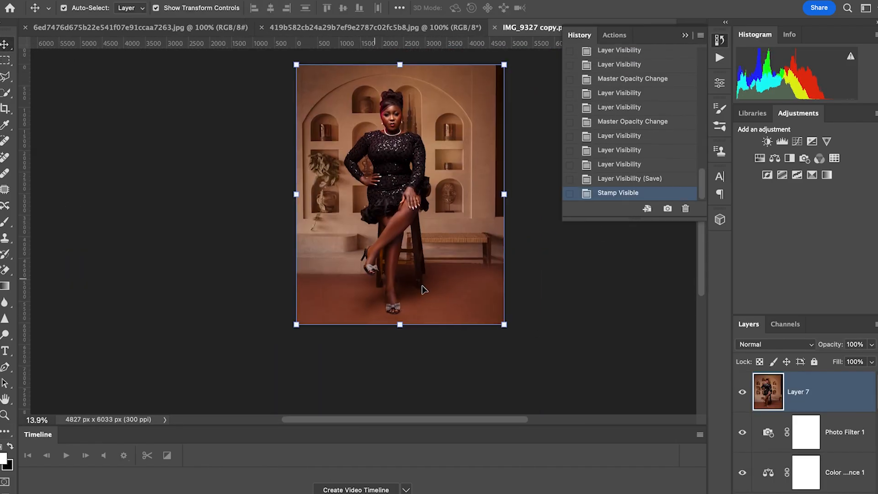
Step: Select the floor with the Quick Selection tool, leaving out the shoes, the legs of the stool and the bench leg
key(w)
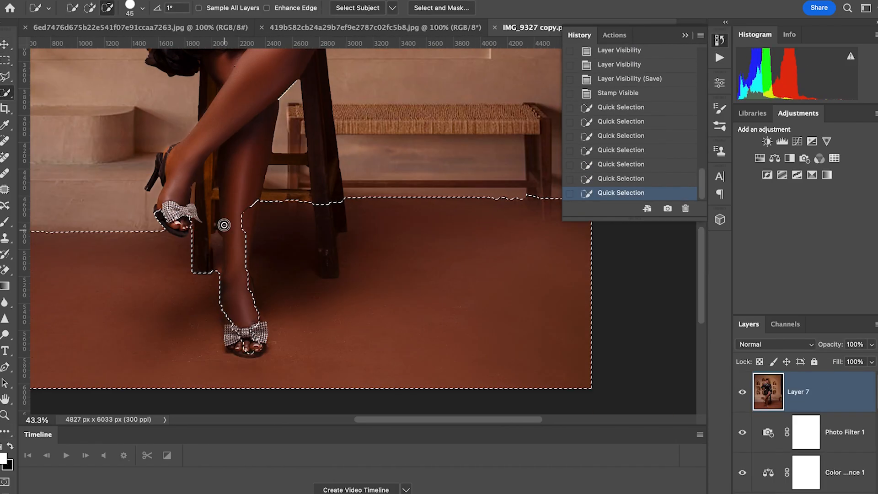
drag(247, 326, 248, 349)
alt+click(329, 266)
drag(329, 256, 327, 218)
drag(247, 264, 262, 302)
scroll(534, 159, down, 3)
scroll(447, 137, down, 2)
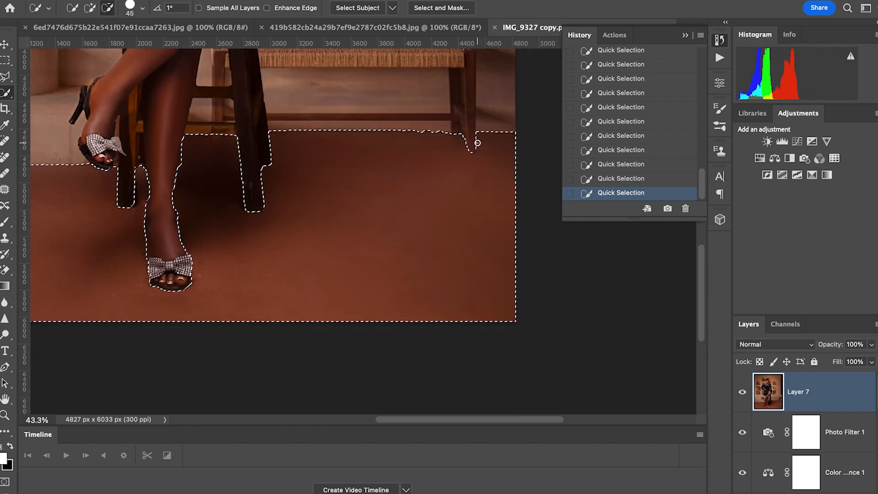
scroll(447, 139, up, 4)
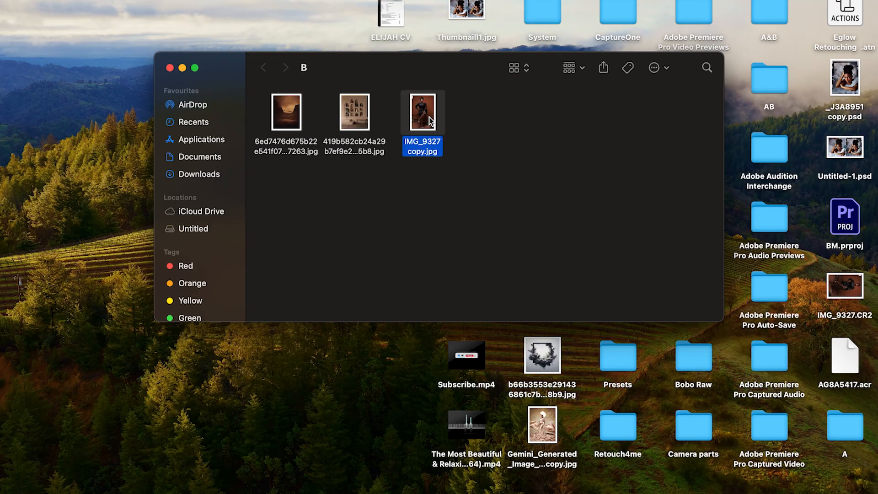
Step: Switch to Finder and preview IMG_9327 copy.jpg, the arched-shelf wall image and the dark sunset image one at a time
key(space)
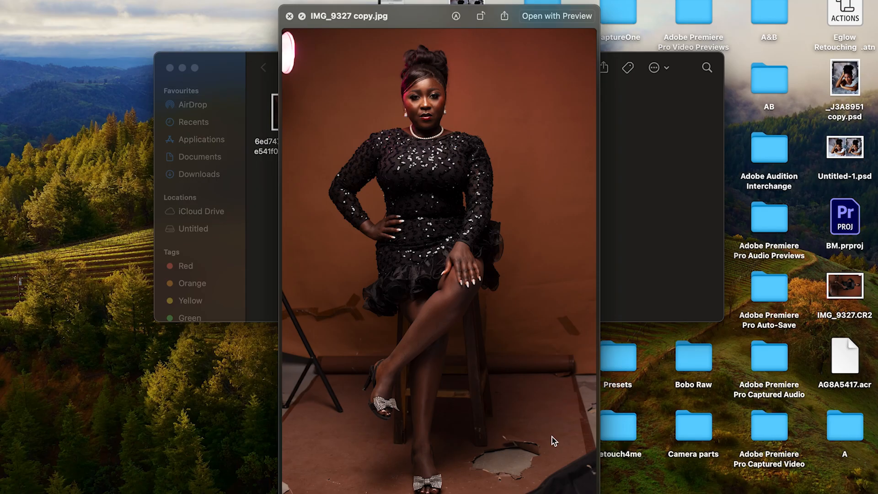
key(space)
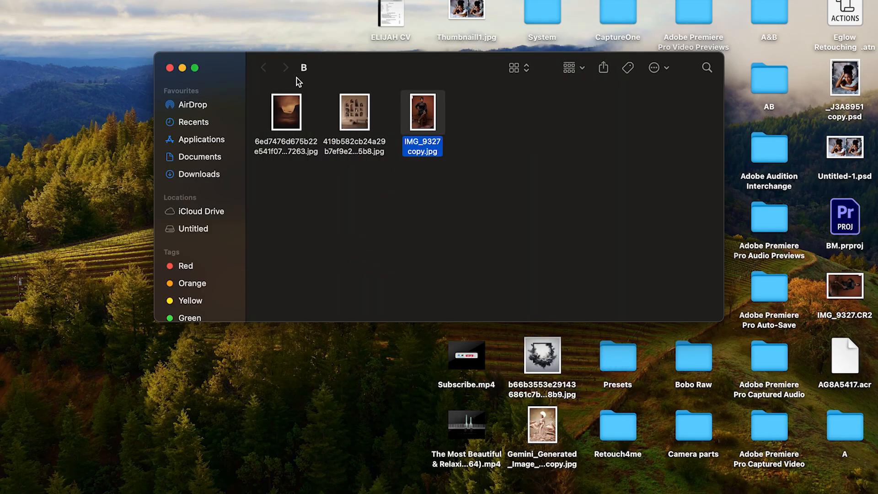
click(358, 118)
key(space)
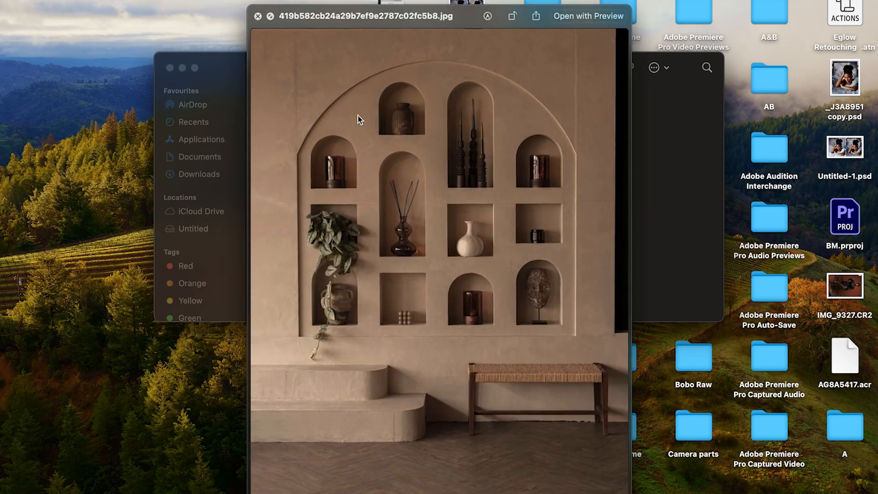
key(space)
key(space)
key(space)
click(294, 112)
key(space)
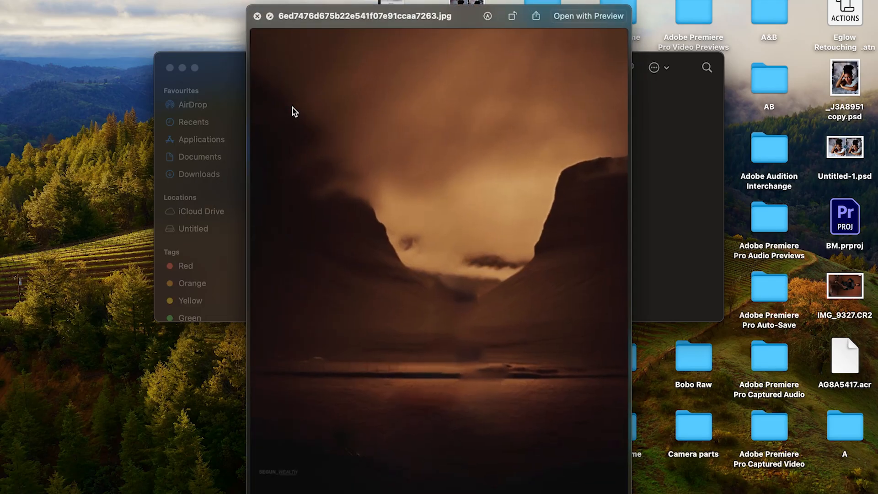
key(space)
Step: Select the two background images together and compare them in Quick Look
drag(259, 120, 375, 136)
key(space)
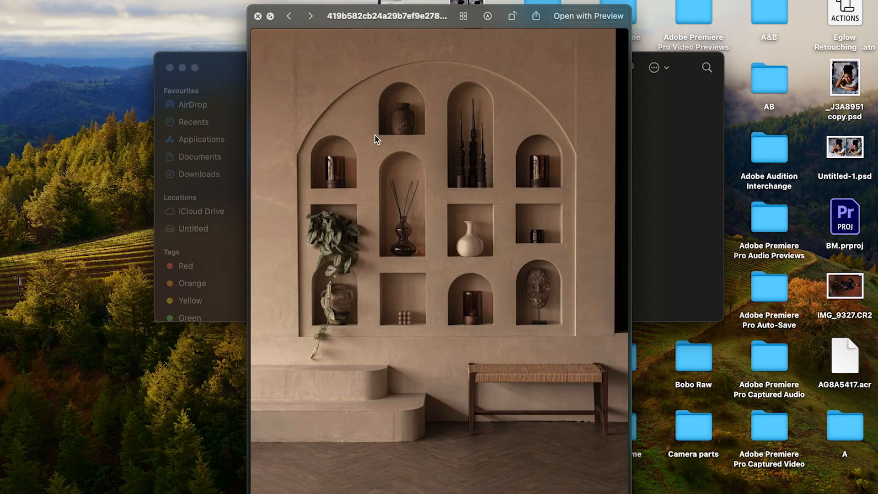
key(Right)
key(Left)
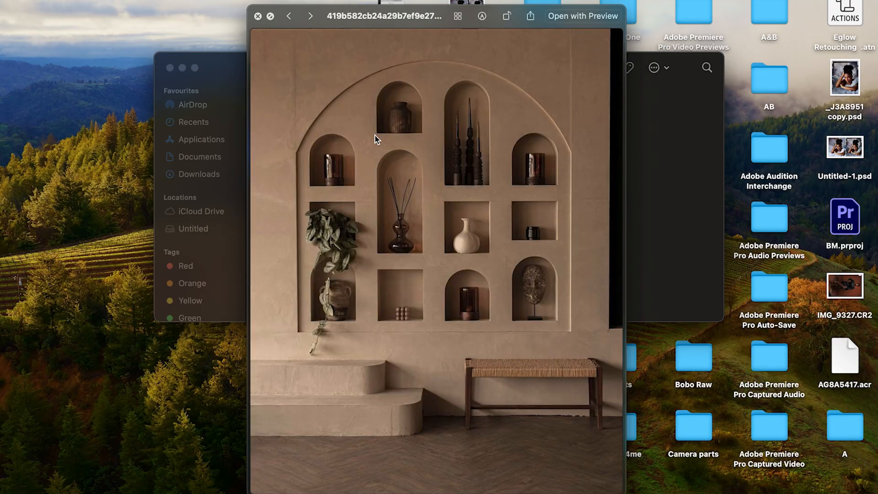
key(space)
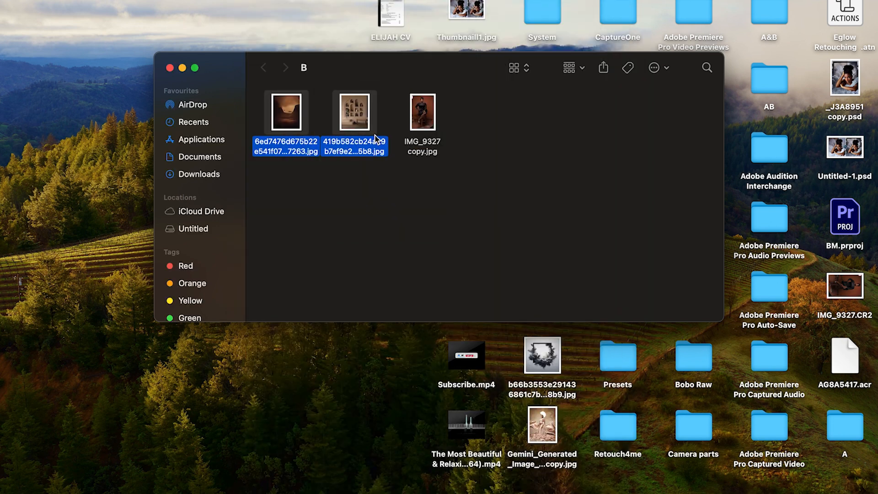
key(space)
key(space)
key(space)
Step: Select all three images in folder B and open them in Adobe Photoshop
drag(485, 110, 277, 116)
right_click(281, 124)
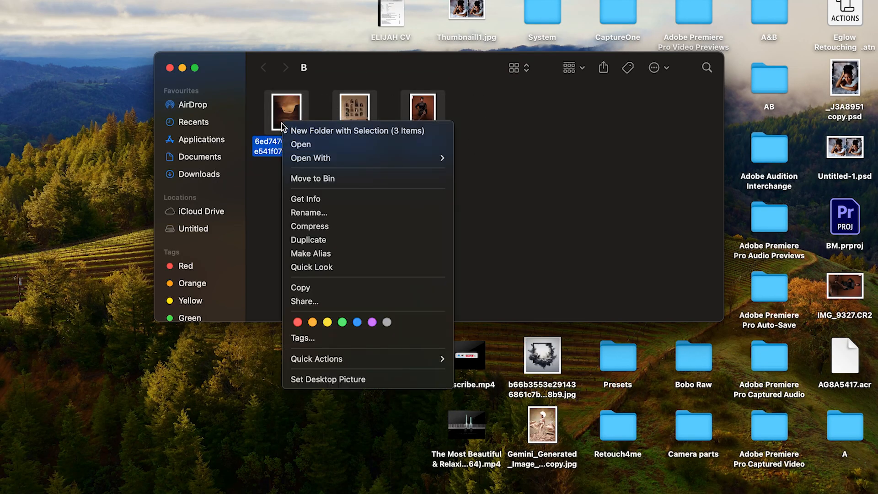
mouse_move(439, 158)
click(521, 178)
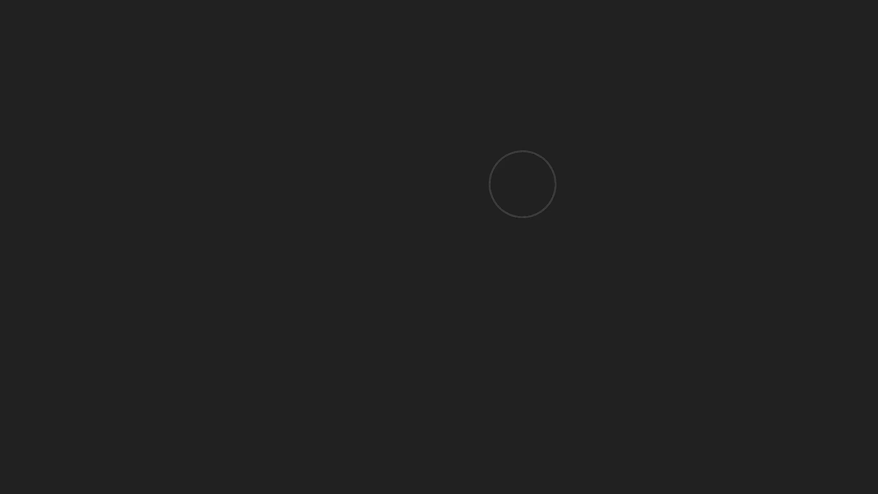
scroll(500, 246, up, 4)
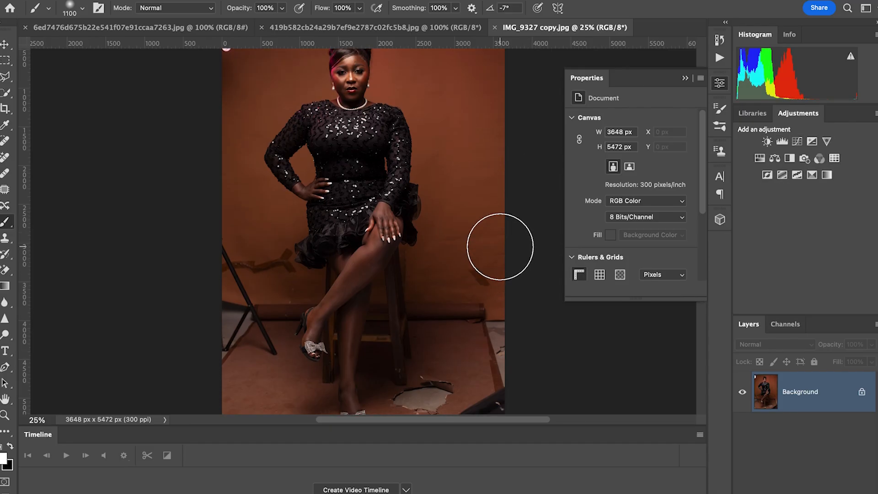
scroll(500, 247, up, 4)
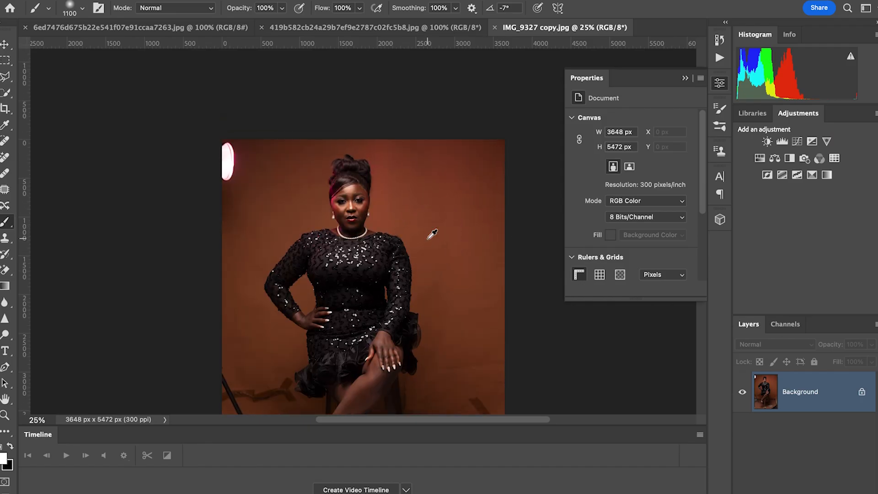
scroll(432, 233, down, 5)
scroll(427, 237, down, 3)
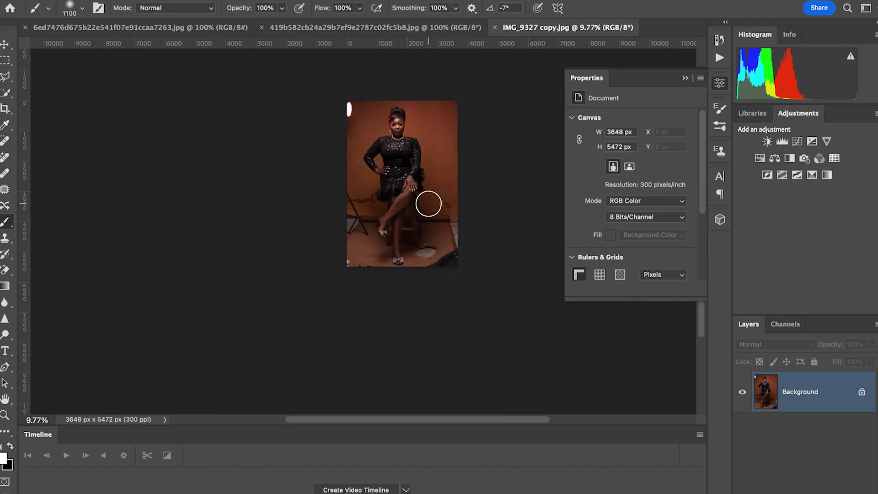
scroll(429, 203, up, 1)
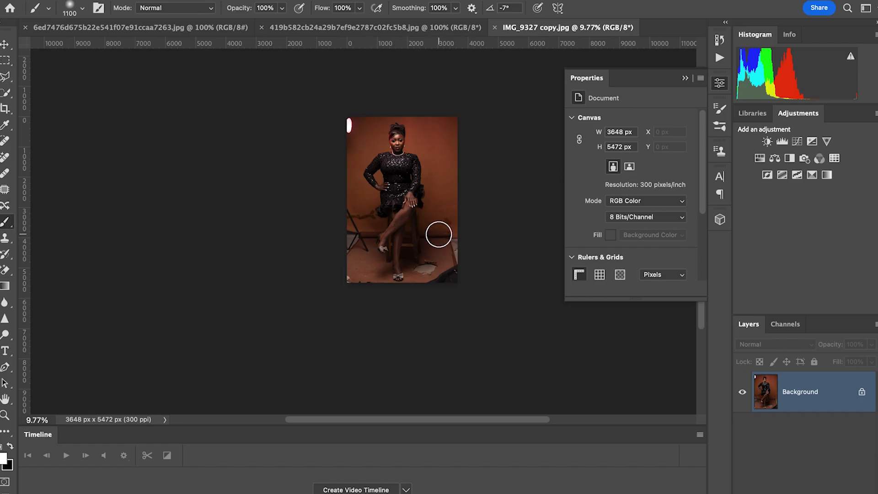
Step: Patch out the bright light in the portrait's upper-left corner using clean backdrop beside it
click(5, 191)
mouse_move(441, 216)
mouse_down()
mouse_move(448, 228)
mouse_move(448, 192)
mouse_up()
key(super+d)
drag(346, 115, 367, 135)
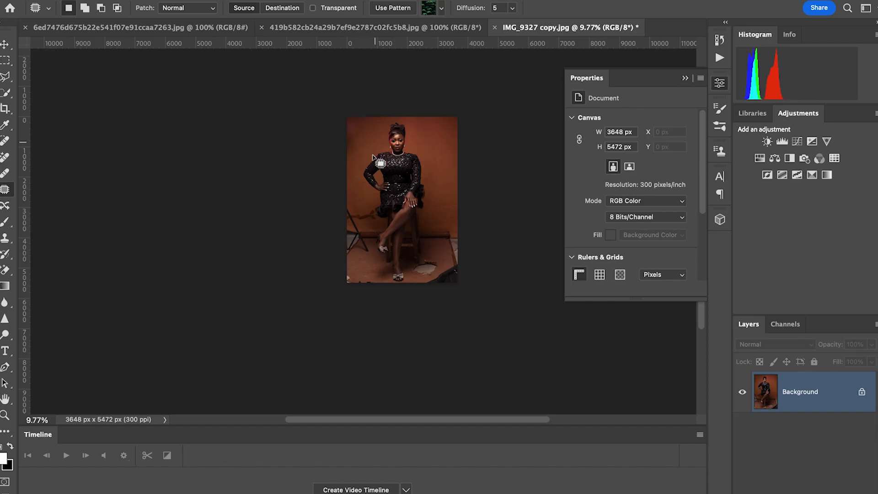
key(super+d)
Step: Select the light stand at the portrait's left edge with the Patch tool and remove it with a Content-Aware fill, then deselect
mouse_move(363, 216)
mouse_down()
mouse_move(354, 193)
mouse_move(340, 218)
mouse_move(356, 224)
mouse_move(351, 191)
mouse_move(367, 208)
mouse_move(367, 245)
mouse_move(349, 219)
mouse_move(343, 256)
mouse_move(371, 249)
mouse_move(348, 220)
mouse_up()
key(super+d)
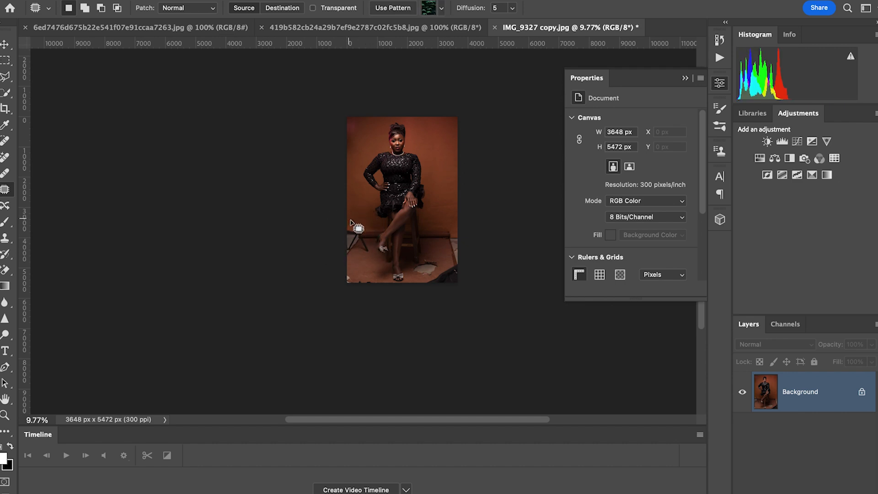
right_click(361, 211)
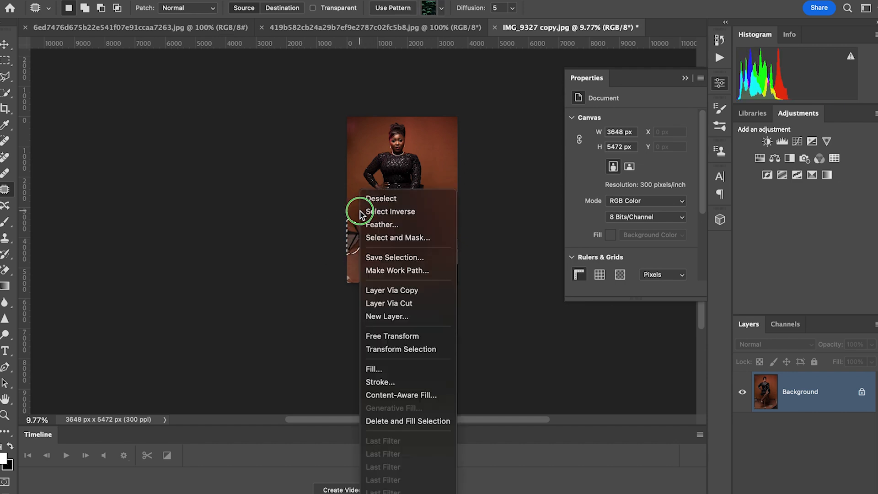
click(388, 368)
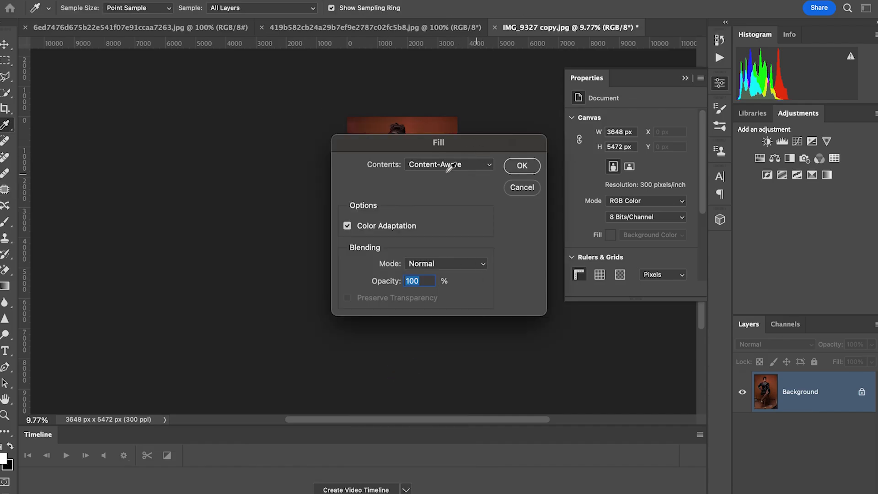
click(491, 168)
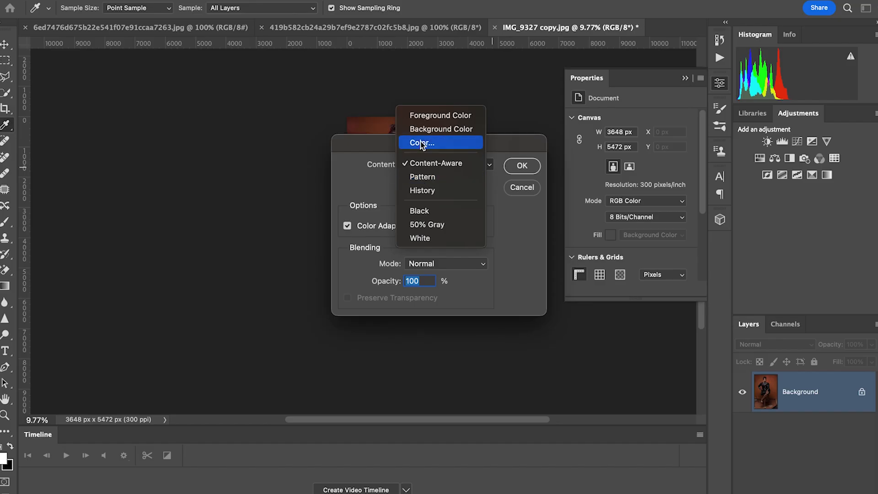
click(437, 163)
click(521, 166)
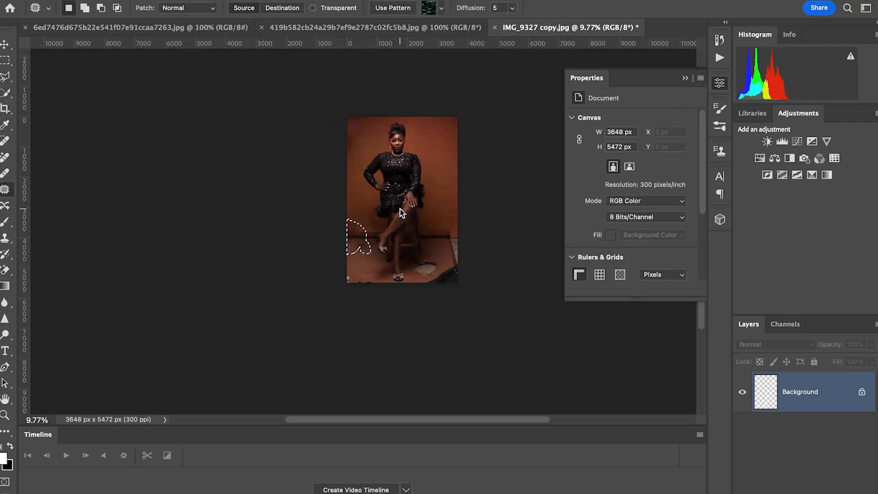
key(super+d)
Step: Patch the leftover marks on the floor near the portrait's left edge with clean floor
mouse_move(357, 239)
mouse_down()
mouse_move(361, 262)
mouse_move(340, 279)
mouse_move(371, 286)
mouse_move(359, 263)
mouse_up()
key(super+d)
click(364, 261)
Step: Outline the dark clutter in the portrait's lower-right corner and remove it with a Content-Aware fill at 100% opacity
mouse_move(442, 272)
mouse_down()
mouse_move(423, 278)
mouse_move(432, 290)
mouse_move(459, 286)
mouse_move(455, 227)
mouse_move(443, 230)
mouse_move(438, 262)
mouse_up()
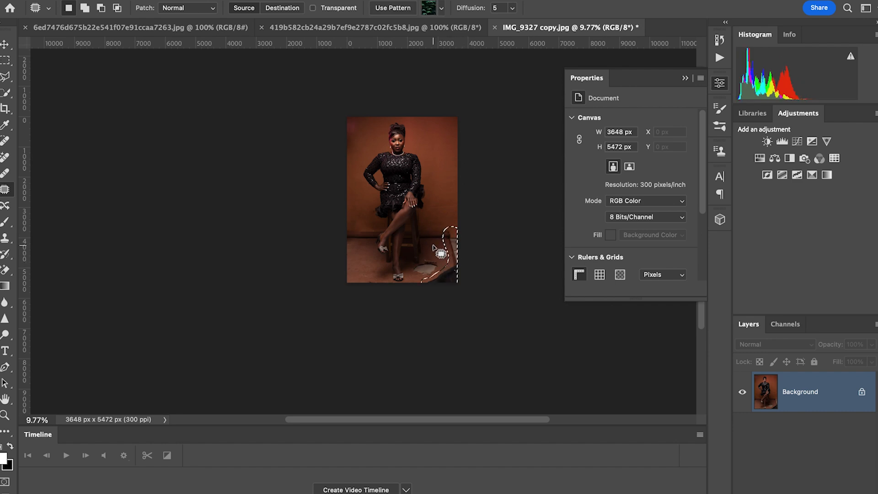
right_click(433, 243)
click(461, 367)
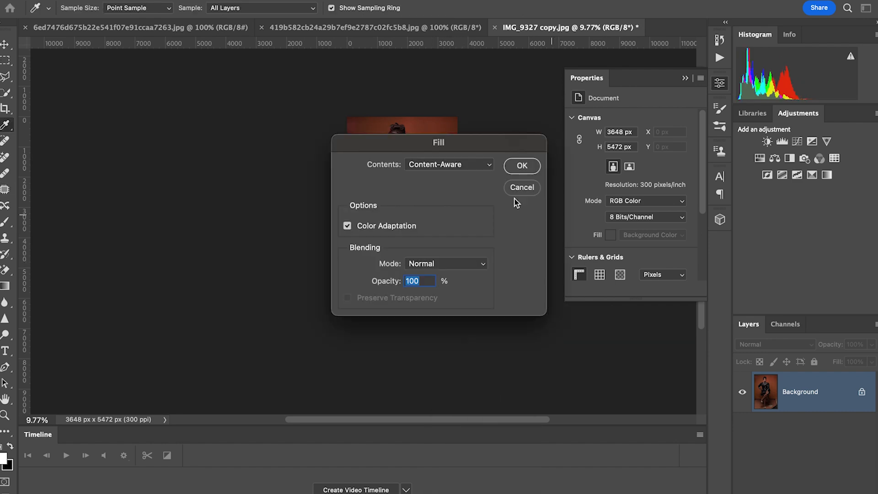
click(522, 177)
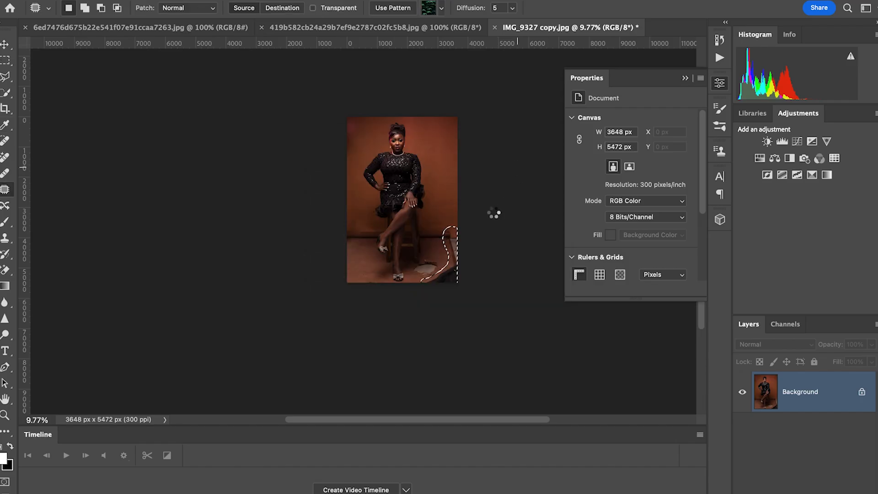
key(super+d)
Step: Outline the pale patch on the floor beside the front shoe and remove it with a Content-Aware fill
mouse_move(436, 271)
mouse_down()
mouse_move(438, 262)
mouse_move(424, 256)
mouse_move(416, 274)
mouse_move(435, 286)
mouse_move(440, 250)
mouse_up()
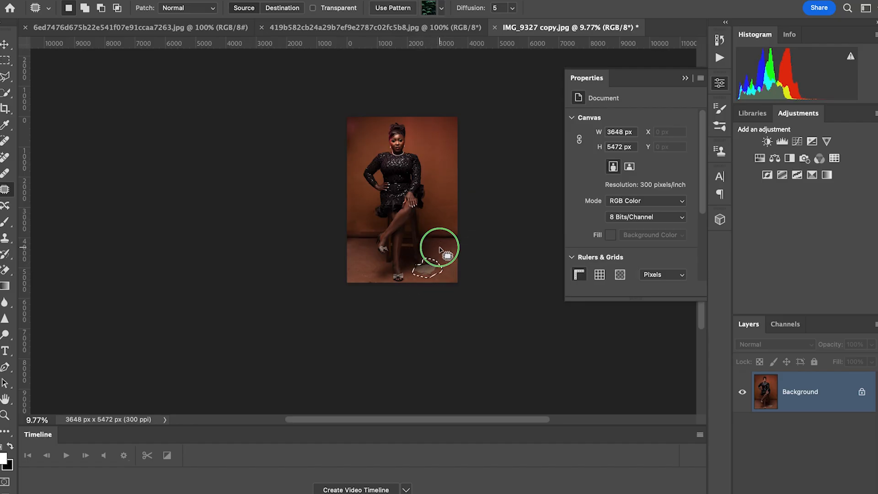
right_click(439, 250)
click(469, 364)
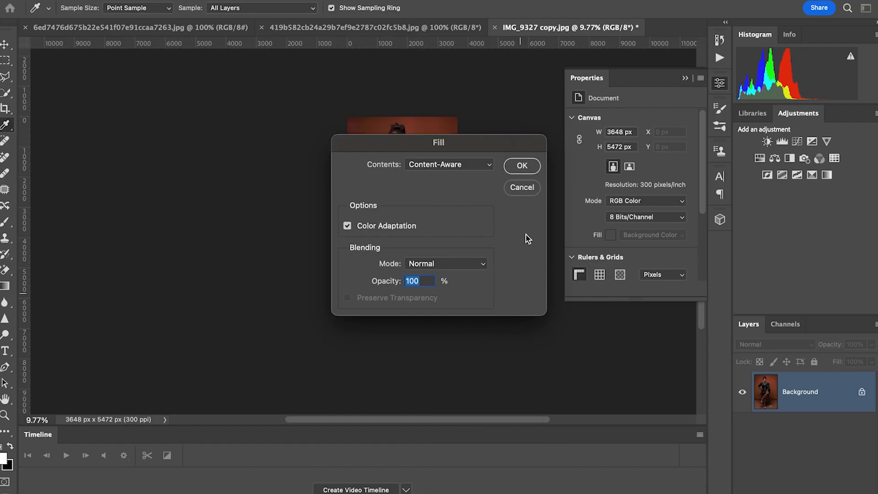
click(524, 168)
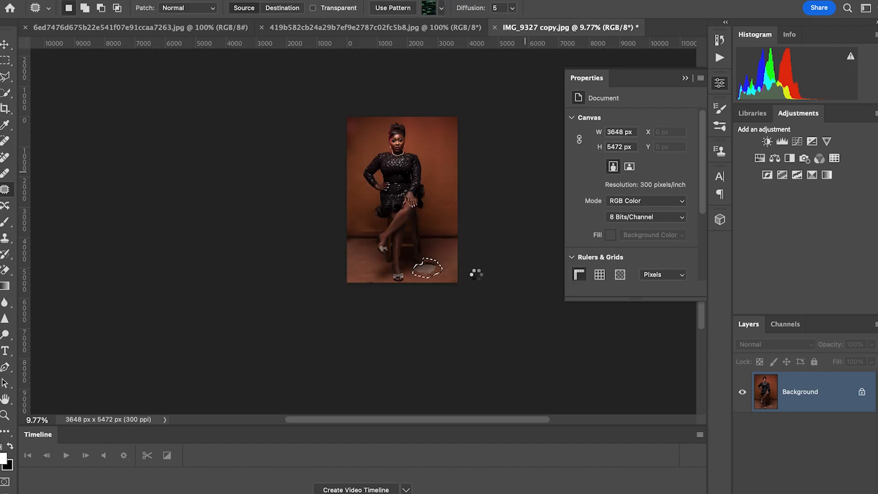
click(439, 233)
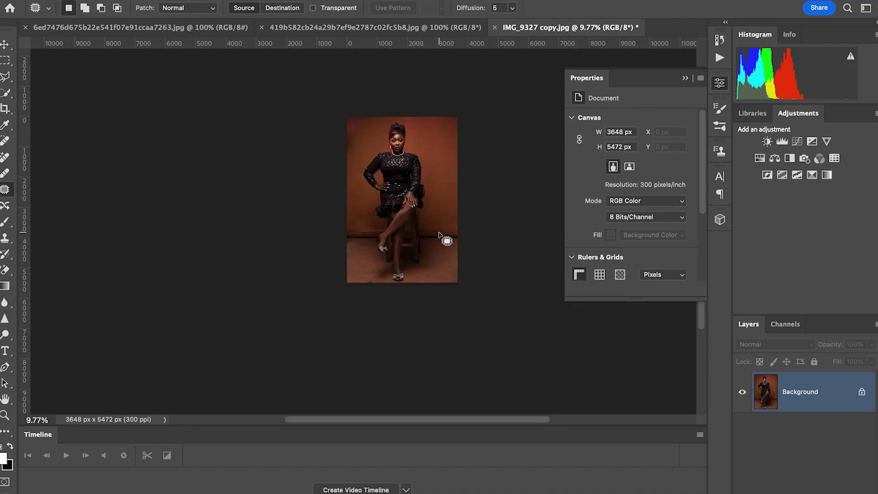
Step: Patch the small blemishes along the bottom edge of the floor, left of the front shoe
mouse_move(365, 270)
mouse_down()
mouse_move(370, 276)
mouse_move(363, 259)
mouse_move(368, 284)
mouse_move(376, 273)
mouse_up()
key(super+d)
key(super+d)
click(376, 287)
drag(375, 277, 367, 268)
key(super+d)
Step: Patch the remaining marks on the floor right of the front shoe and on the wall left of the raised foot
scroll(410, 188, up, 3)
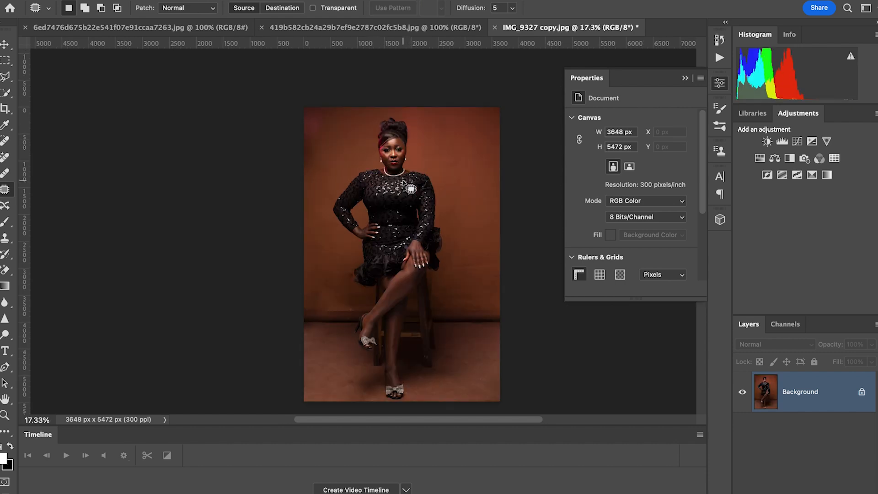
scroll(418, 222, up, 3)
scroll(418, 222, down, 5)
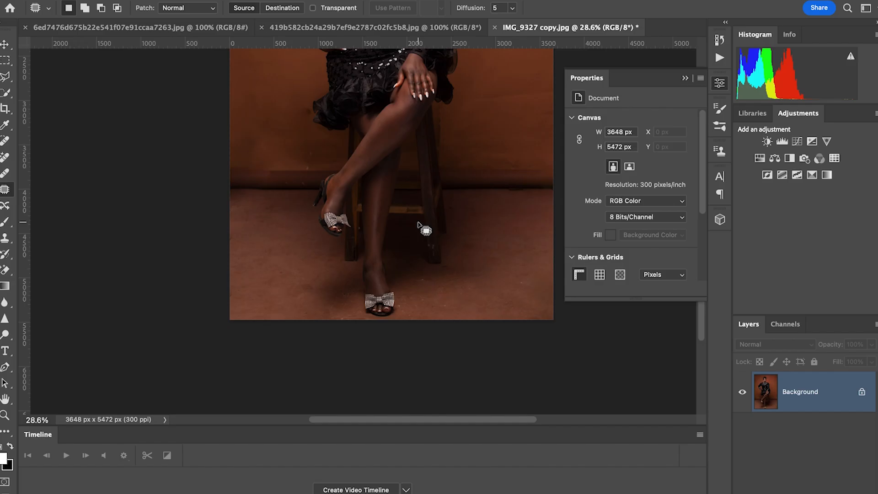
mouse_move(415, 276)
mouse_down()
mouse_move(435, 282)
mouse_move(427, 278)
mouse_up()
drag(424, 281, 438, 296)
key(super+d)
mouse_move(305, 150)
mouse_down()
mouse_move(304, 165)
mouse_move(311, 144)
mouse_up()
mouse_move(303, 149)
mouse_down()
mouse_move(301, 166)
mouse_move(318, 144)
mouse_move(277, 135)
mouse_up()
key(super+d)
mouse_move(448, 258)
mouse_down()
mouse_move(437, 265)
mouse_move(460, 263)
mouse_up()
drag(454, 270, 489, 270)
key(super+d)
Step: Set up a 4:5 crop frame and enlarge it beyond all four edges of the portrait
scroll(499, 211, right, 5)
scroll(500, 211, up, 6)
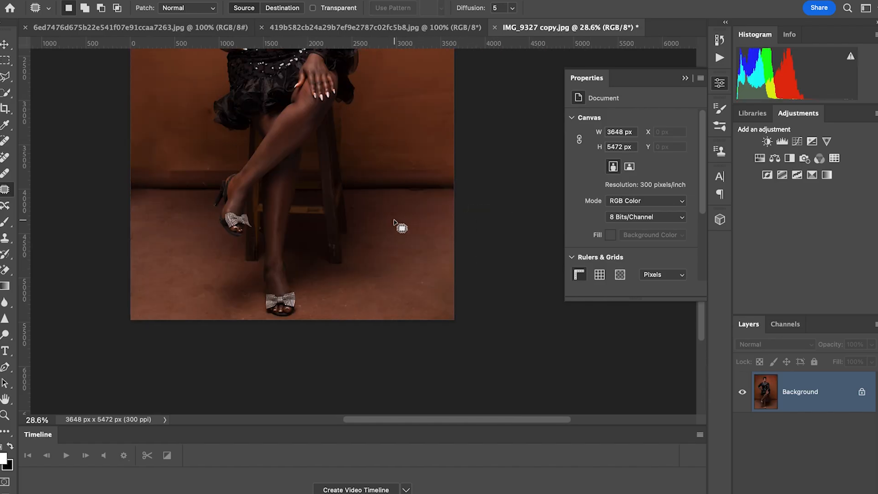
scroll(397, 222, down, 5)
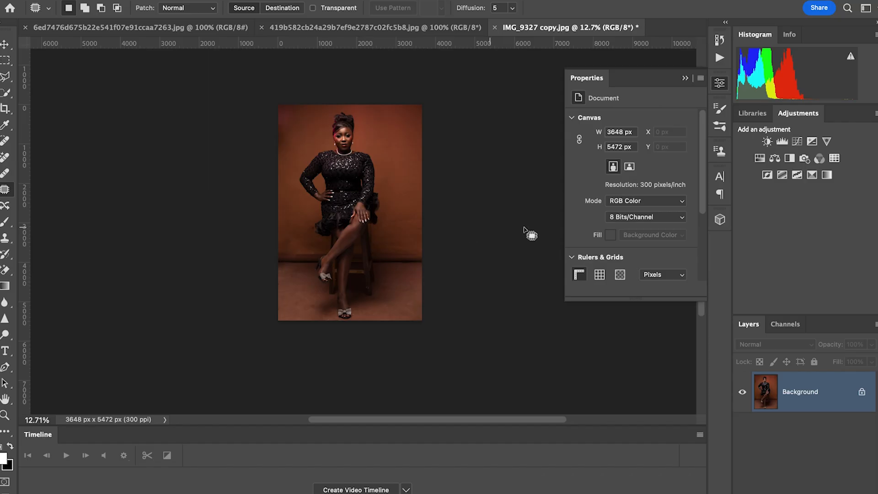
click(6, 109)
drag(237, 118, 566, 352)
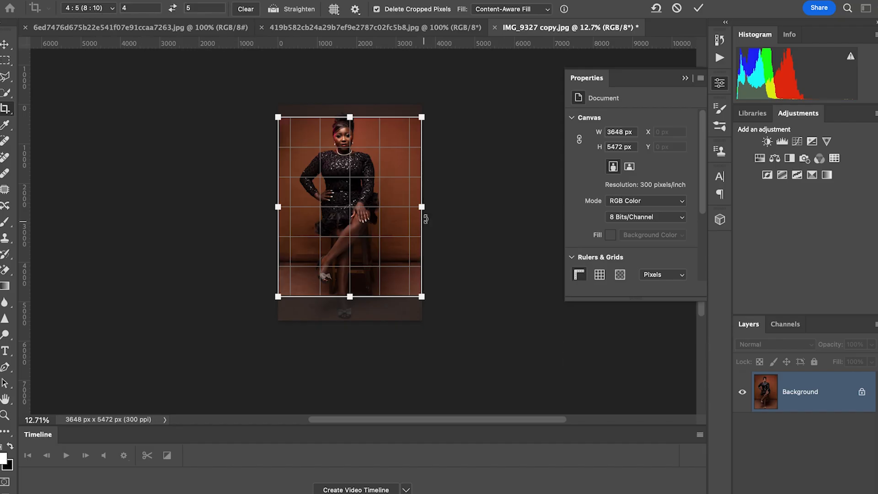
drag(277, 117, 263, 98)
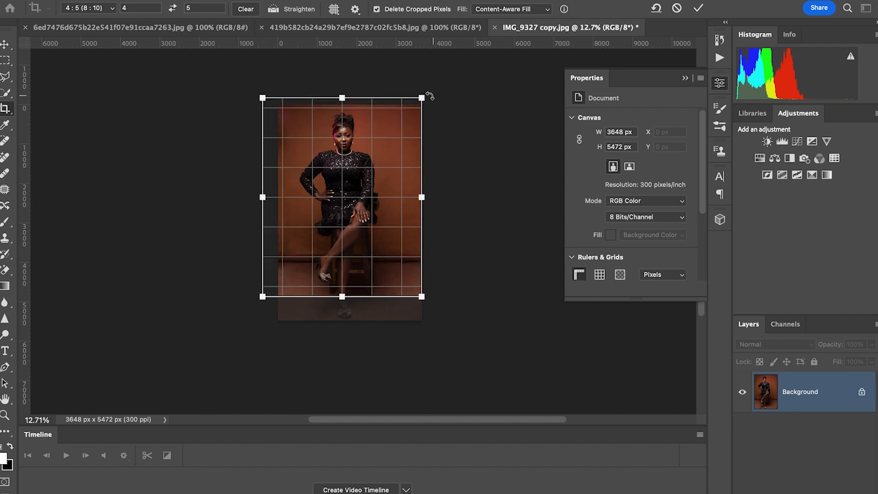
drag(421, 97, 426, 92)
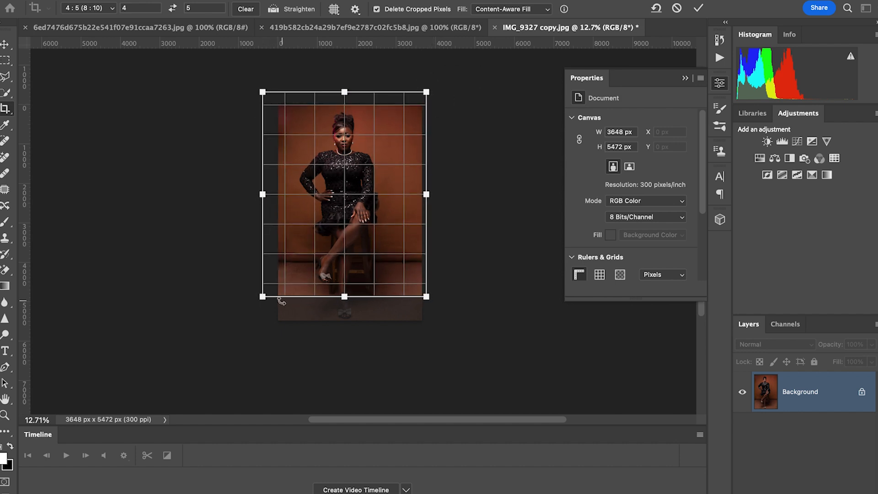
drag(426, 296, 445, 320)
mouse_move(262, 320)
mouse_down()
mouse_move(251, 322)
mouse_move(257, 327)
mouse_up()
drag(257, 92, 256, 90)
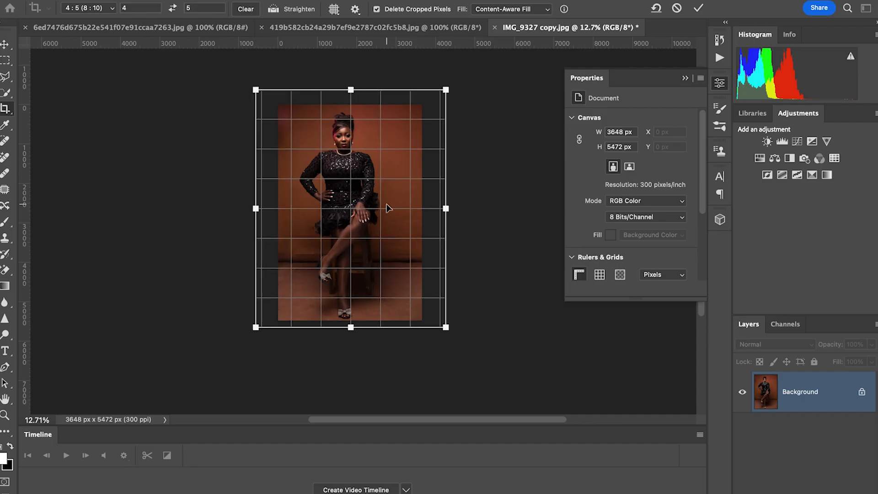
Step: Apply the crop with Content-Aware Fill for the added borders, extending the canvas to 4827 x 6033 px
scroll(547, 53, down, 5)
scroll(548, 53, right, 2)
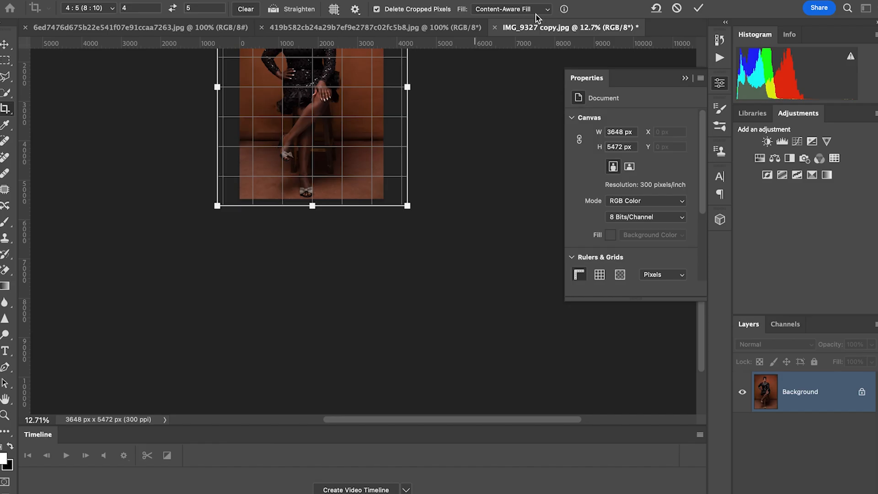
click(549, 13)
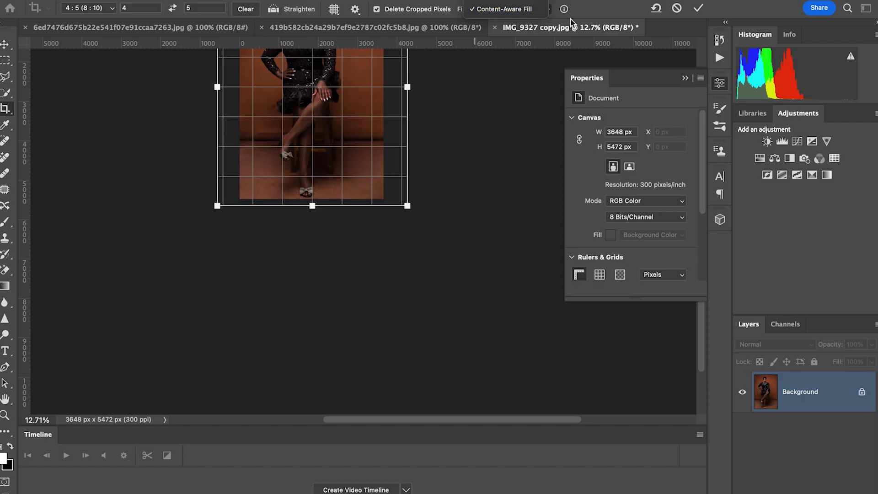
click(512, 10)
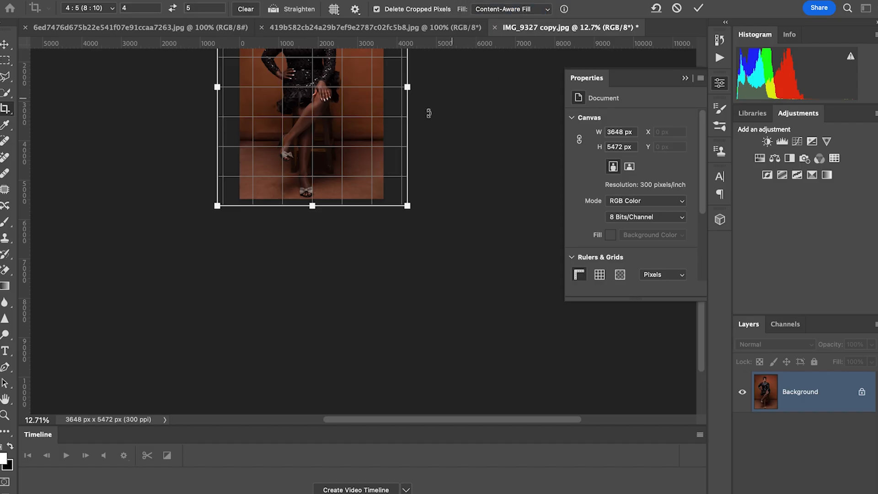
click(698, 10)
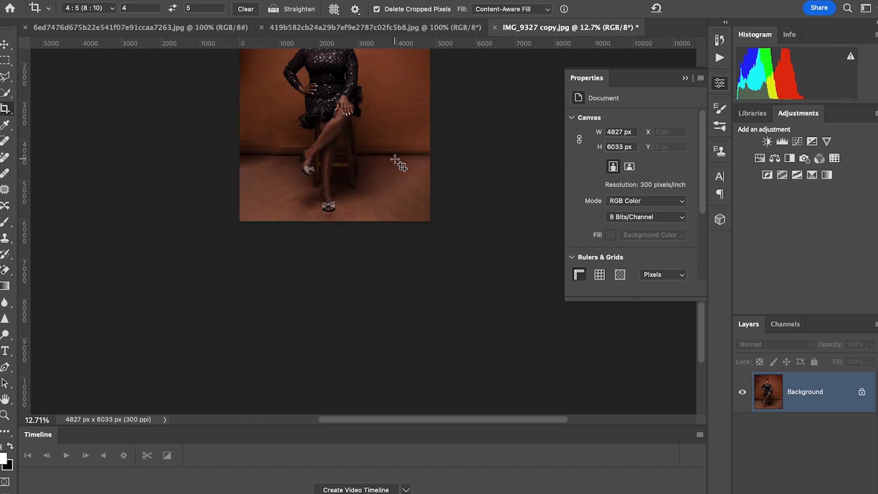
Step: Examine the extended backdrop and the floor around the stool and shoes for remaining flaws
scroll(387, 183, up, 5)
scroll(389, 204, left, 4)
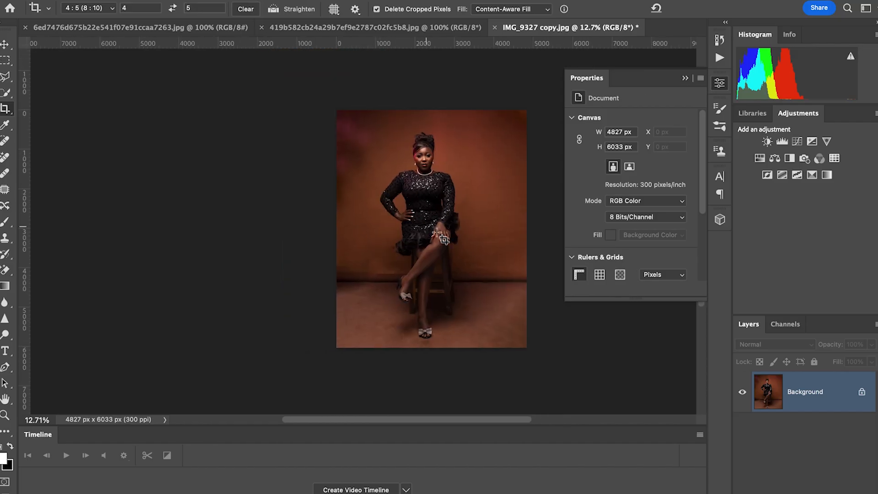
key(j)
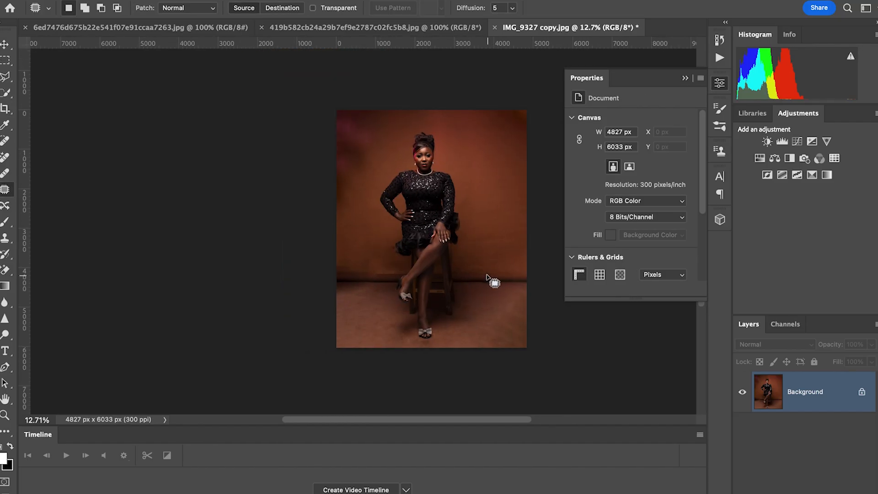
scroll(505, 262, down, 1)
mouse_move(511, 90)
mouse_down()
mouse_move(503, 111)
mouse_move(515, 82)
mouse_move(487, 134)
mouse_up()
click(487, 134)
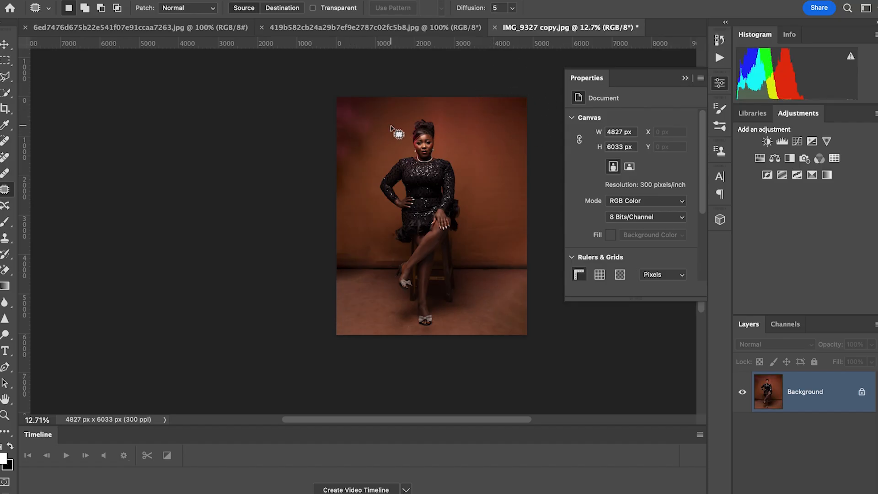
scroll(450, 190, right, 3)
scroll(451, 190, down, 2)
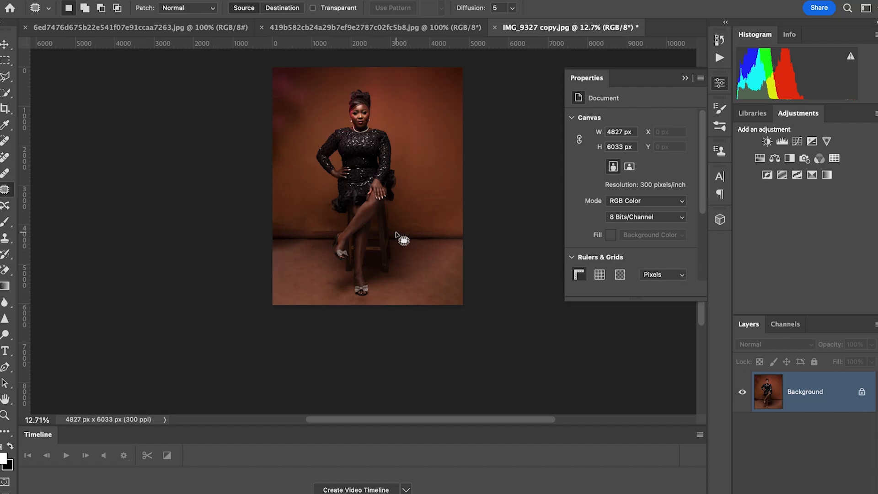
scroll(391, 272, up, 3)
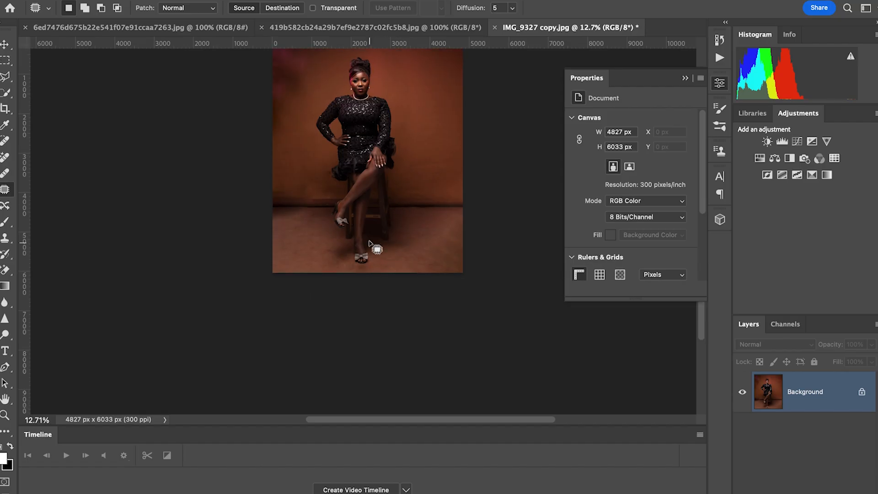
scroll(368, 239, up, 1)
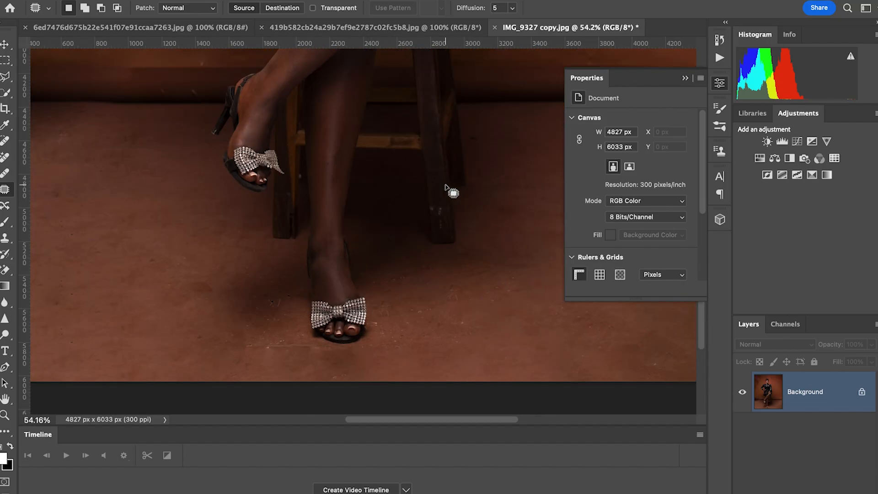
scroll(424, 201, down, 3)
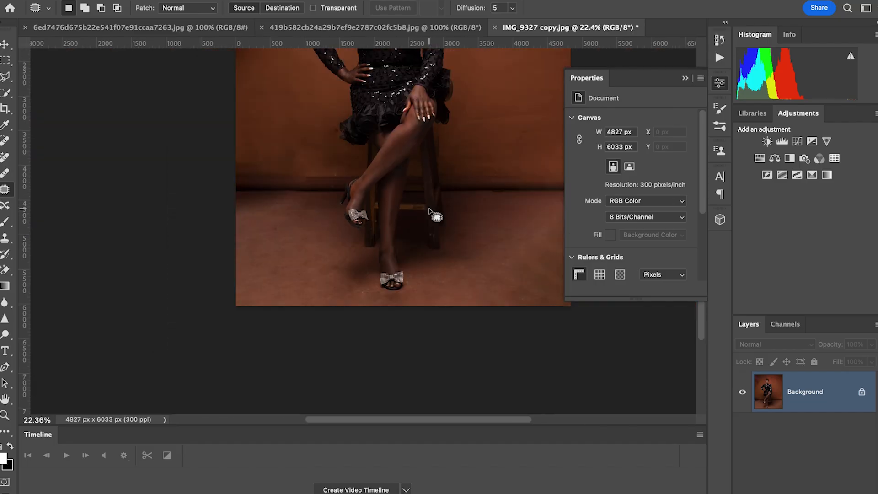
scroll(429, 209, down, 3)
Step: Patch the marks on the wall right of the stool, just below the dress ruffle
scroll(437, 188, up, 6)
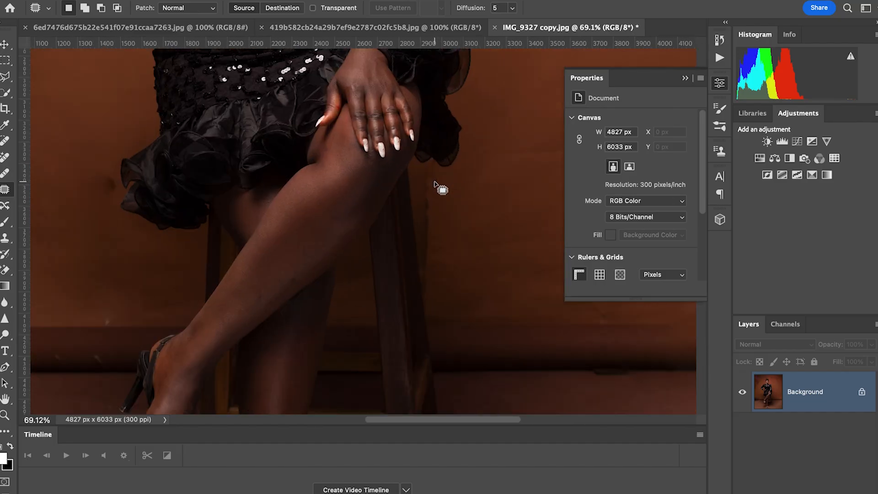
mouse_move(416, 167)
mouse_down()
mouse_move(413, 198)
mouse_move(430, 287)
mouse_move(440, 200)
mouse_move(418, 168)
mouse_up()
drag(432, 202, 495, 231)
key(ctrl+d)
mouse_move(434, 213)
mouse_down()
mouse_move(428, 277)
mouse_move(445, 272)
mouse_move(445, 188)
mouse_move(459, 248)
mouse_up()
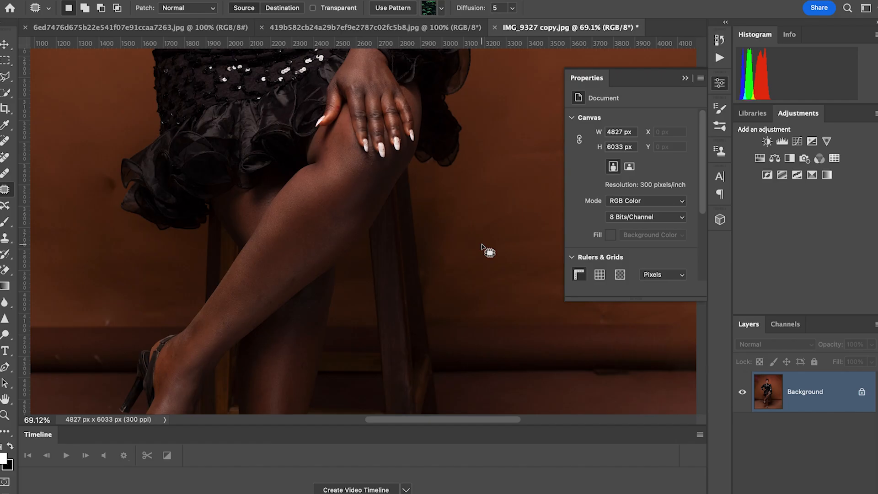
key(ctrl+d)
scroll(450, 248, up, 4)
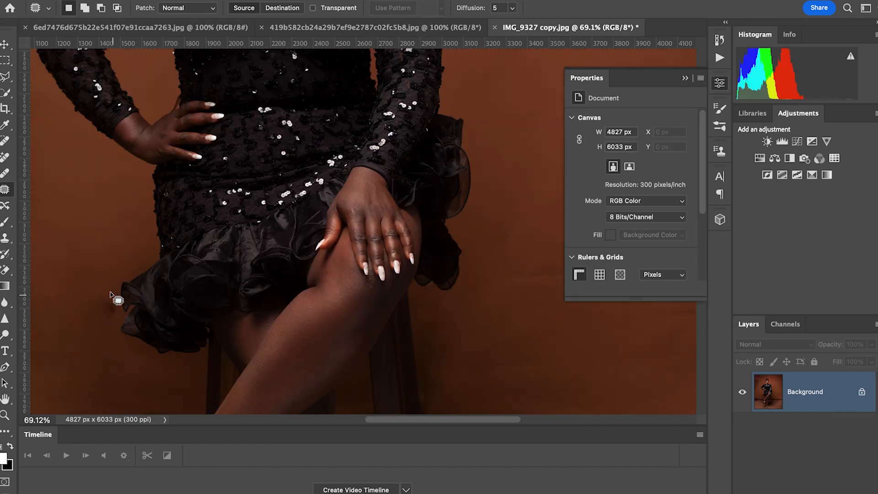
Step: Clear the patch selection and examine the whole extended portrait, from the backdrop down to the floor
mouse_move(110, 293)
mouse_down()
mouse_move(109, 324)
mouse_move(120, 318)
mouse_move(106, 289)
mouse_up()
key(ctrl+d)
scroll(352, 325, down, 6)
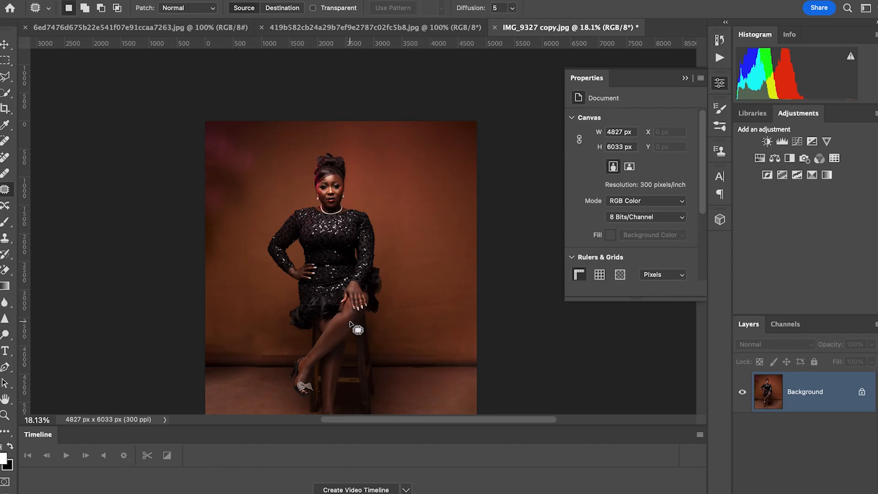
scroll(350, 324, down, 2)
scroll(383, 230, down, 2)
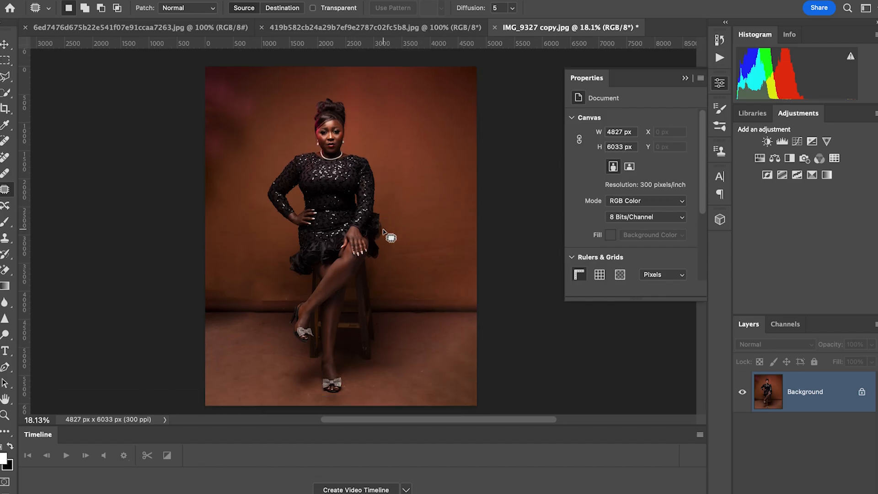
scroll(383, 231, down, 2)
scroll(384, 231, left, 1)
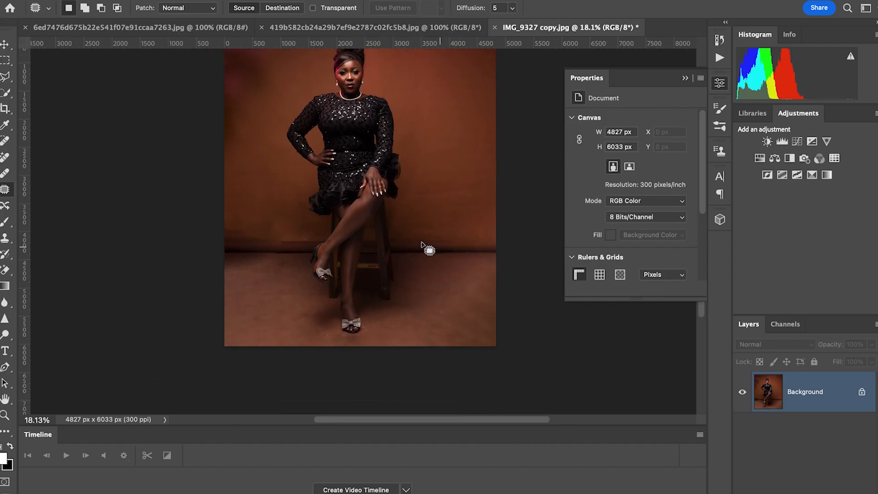
scroll(421, 247, left, 2)
scroll(421, 265, right, 1)
scroll(456, 327, up, 2)
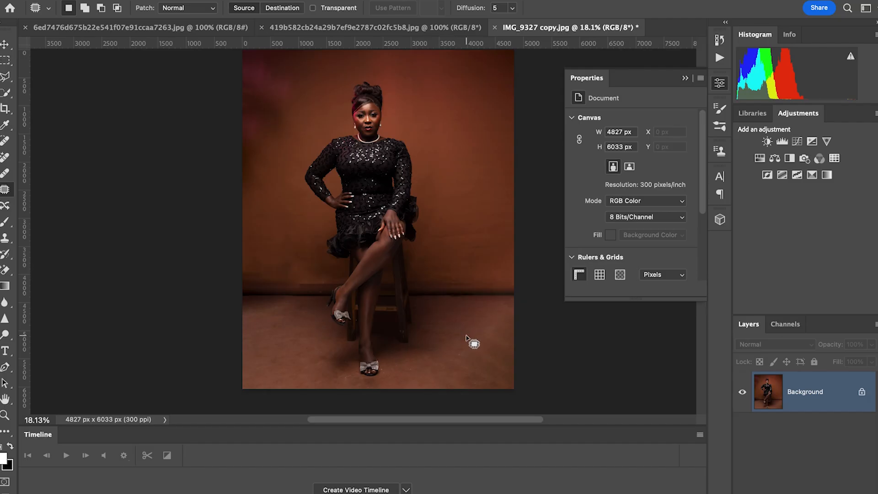
drag(405, 336, 487, 343)
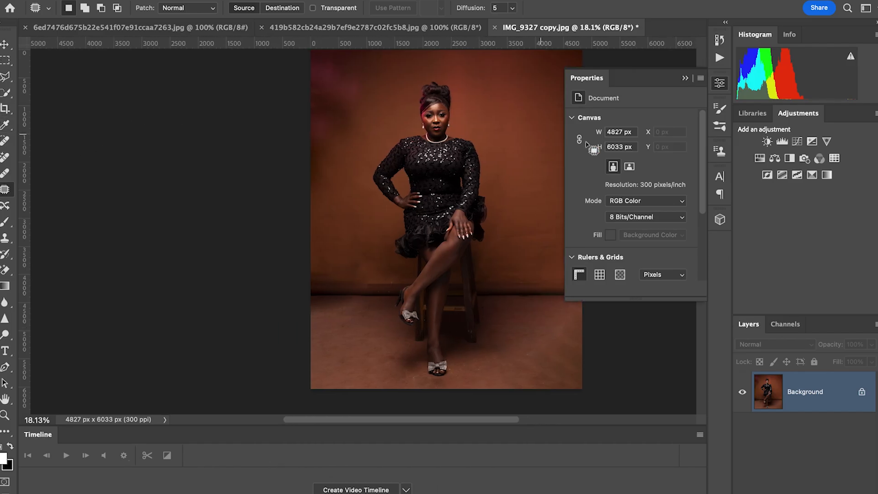
Step: Collapse the document properties and select the seated woman automatically with Select Subject
click(686, 78)
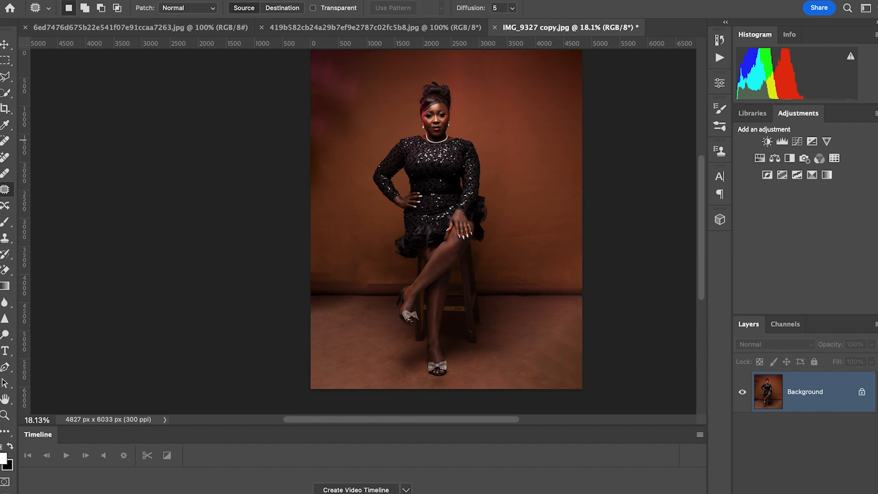
click(6, 93)
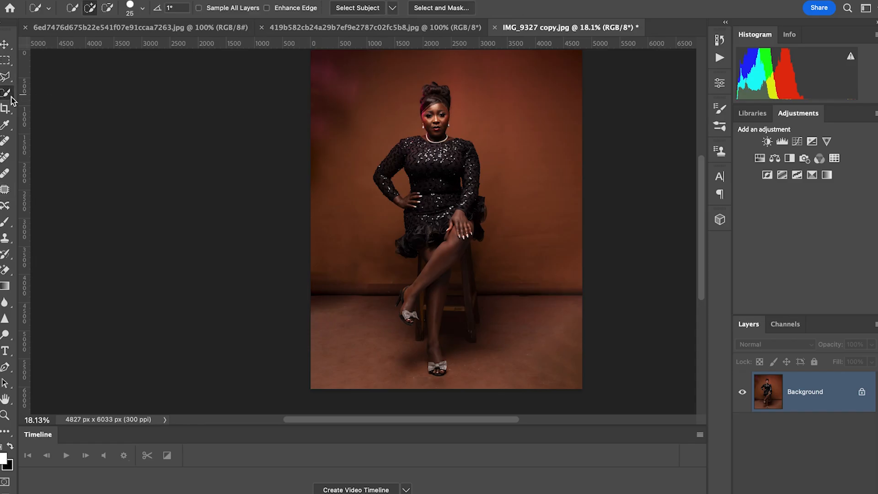
click(392, 8)
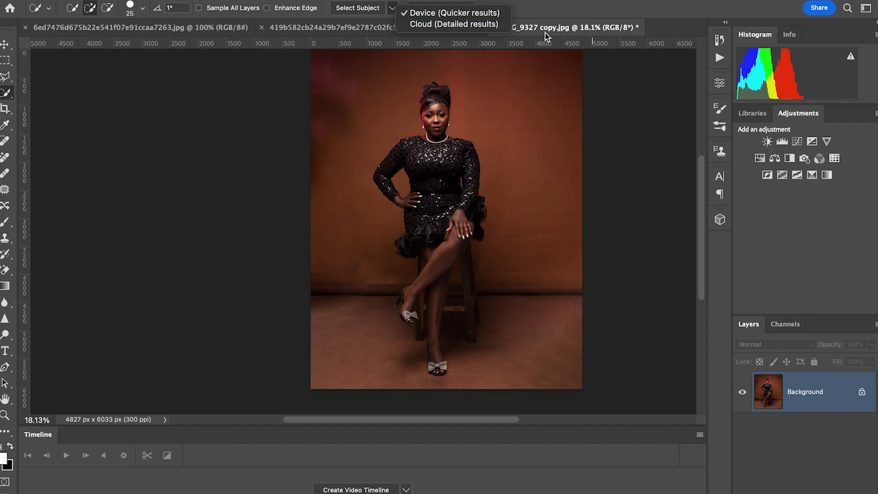
click(467, 27)
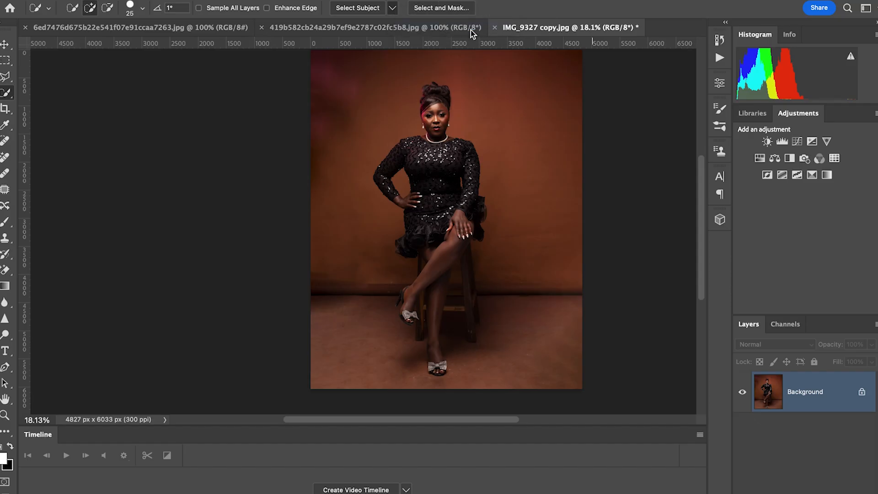
click(358, 8)
scroll(444, 206, up, 5)
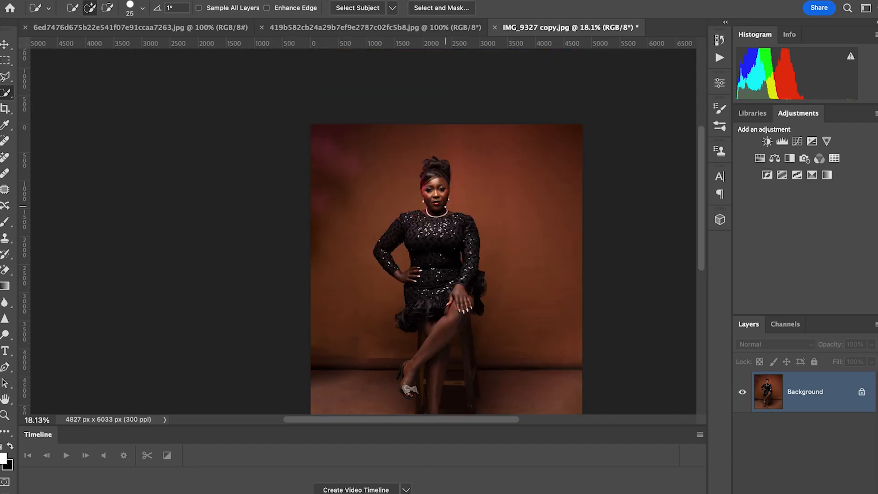
scroll(450, 206, right, 3)
scroll(451, 206, down, 3)
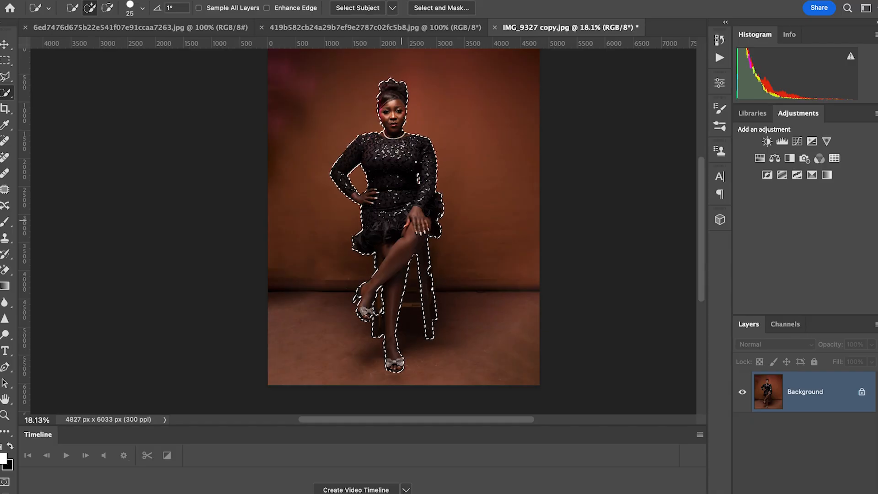
Step: Examine the selection outline around the stool legs, shoes, head, earrings and shoulders for missed or extra areas
scroll(445, 291, down, 2)
scroll(441, 288, up, 6)
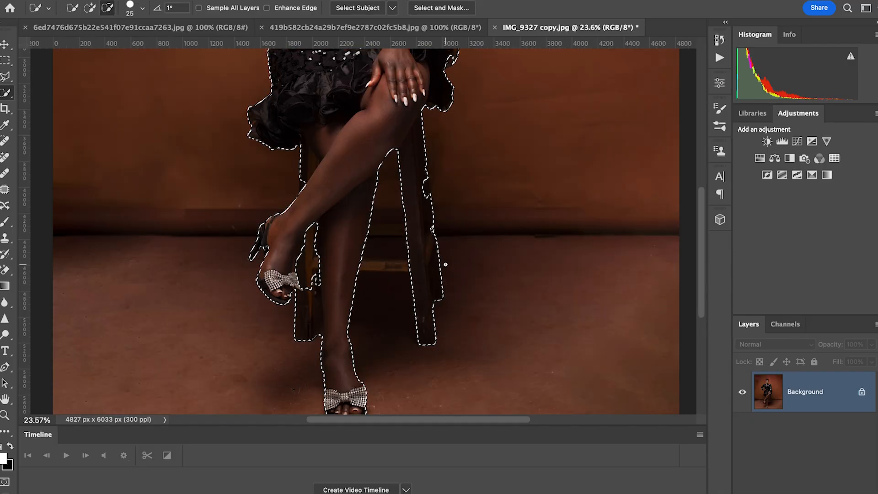
scroll(392, 293, down, 4)
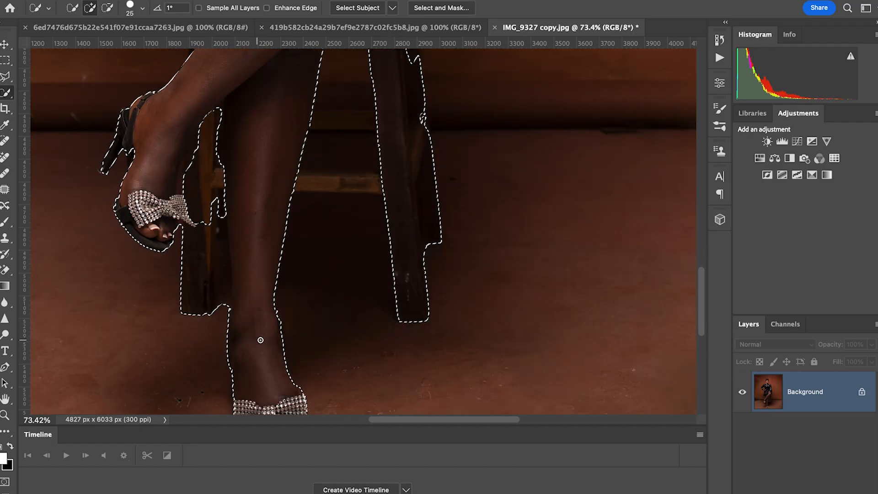
scroll(260, 336, down, 2)
scroll(301, 358, down, 2)
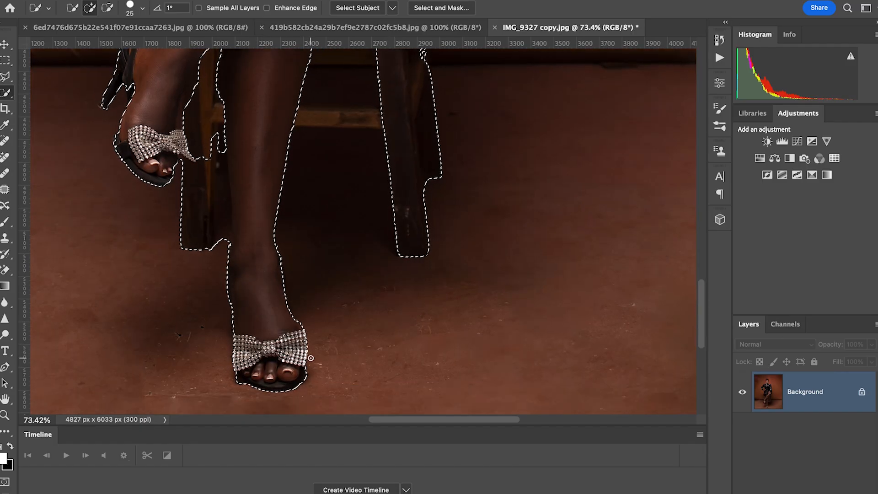
scroll(311, 357, up, 10)
scroll(310, 358, up, 15)
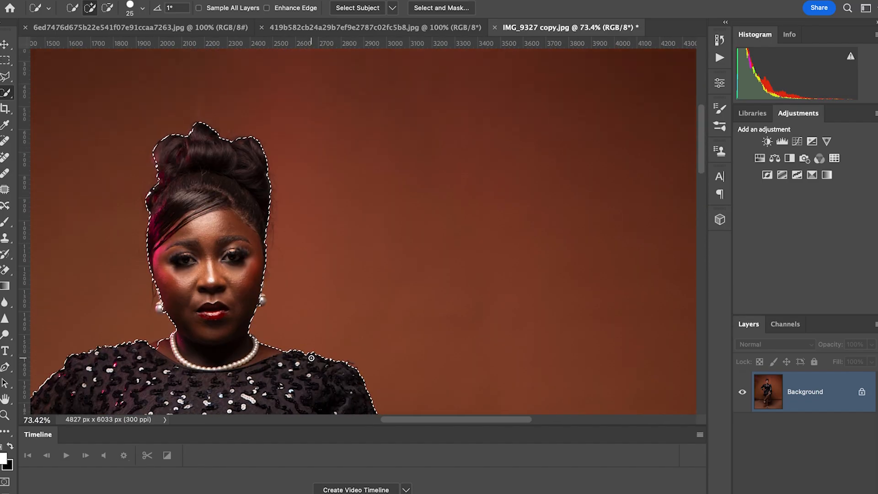
scroll(293, 354, right, 3)
scroll(281, 351, left, 3)
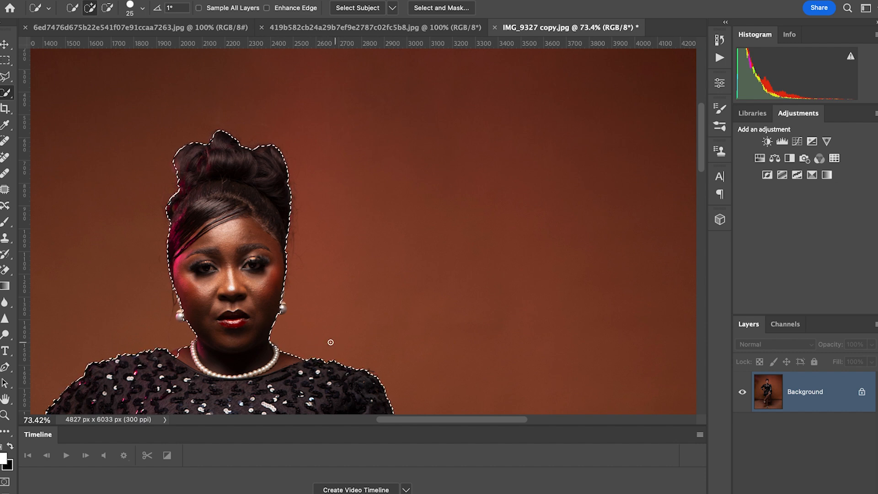
scroll(217, 328, down, 2)
scroll(233, 330, left, 5)
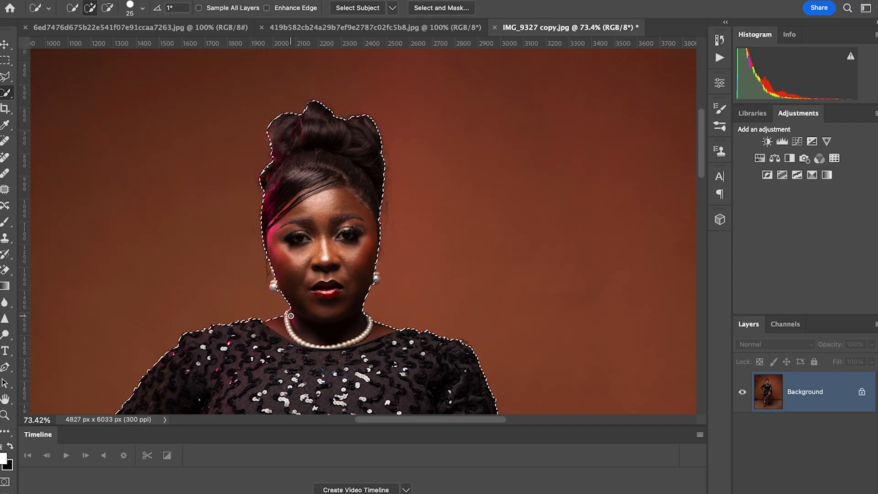
Step: Reduce the Quick Selection brush to 7 px and add the earring on the image's right side and the adjacent necklace edge to the selection
key(alt)
scroll(285, 315, up, 3)
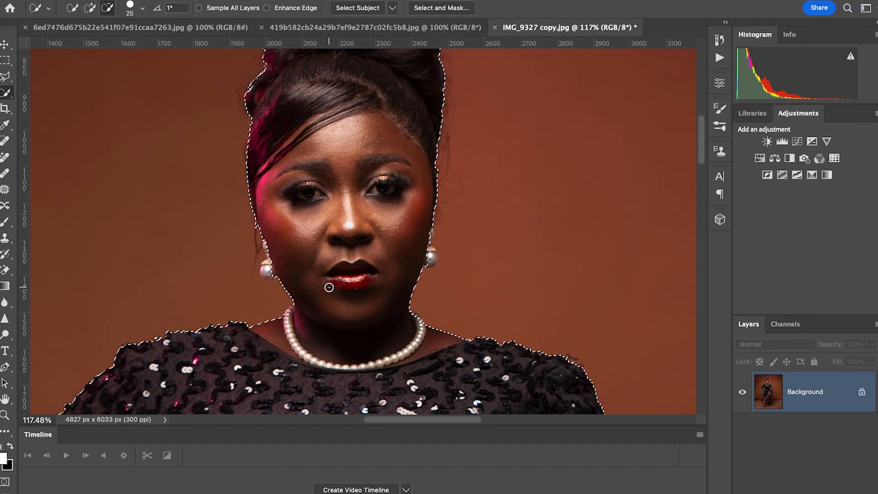
scroll(329, 287, up, 5)
key(bracketleft)
key(bracketleft)
key(bracketleft)
key(bracketleft)
key(bracketleft)
key(bracketleft)
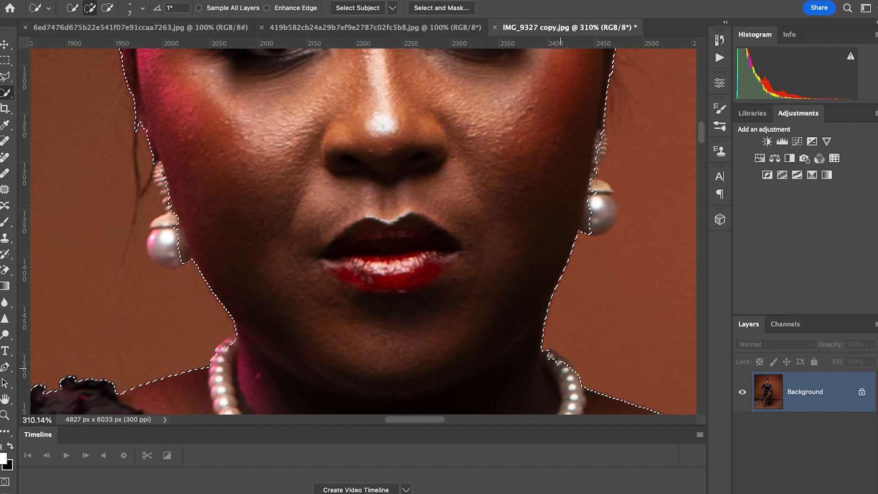
drag(568, 368, 550, 355)
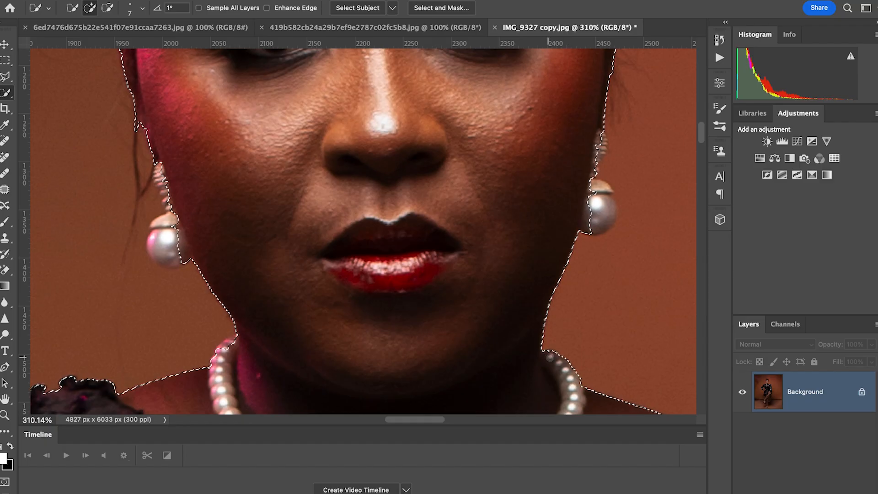
mouse_move(593, 181)
mouse_down()
mouse_move(609, 209)
mouse_move(598, 221)
mouse_move(608, 222)
mouse_move(592, 229)
mouse_move(607, 219)
mouse_move(592, 221)
mouse_move(588, 190)
mouse_up()
drag(603, 137, 590, 188)
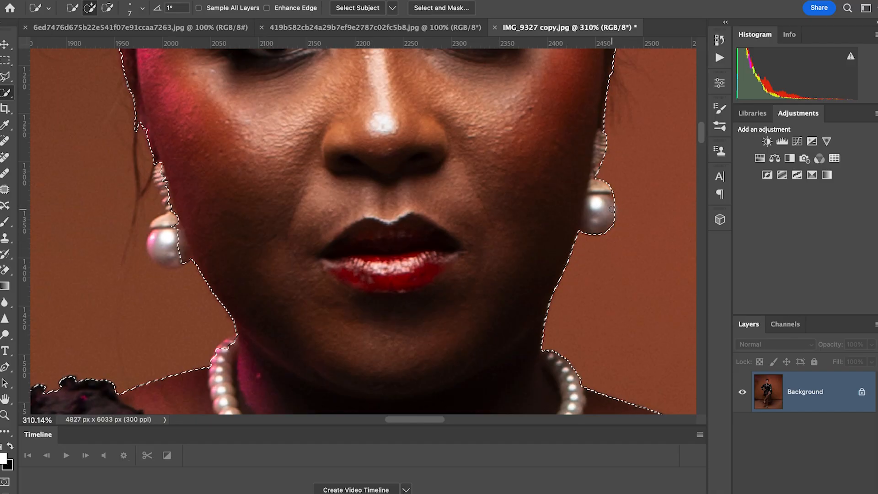
drag(613, 209, 612, 219)
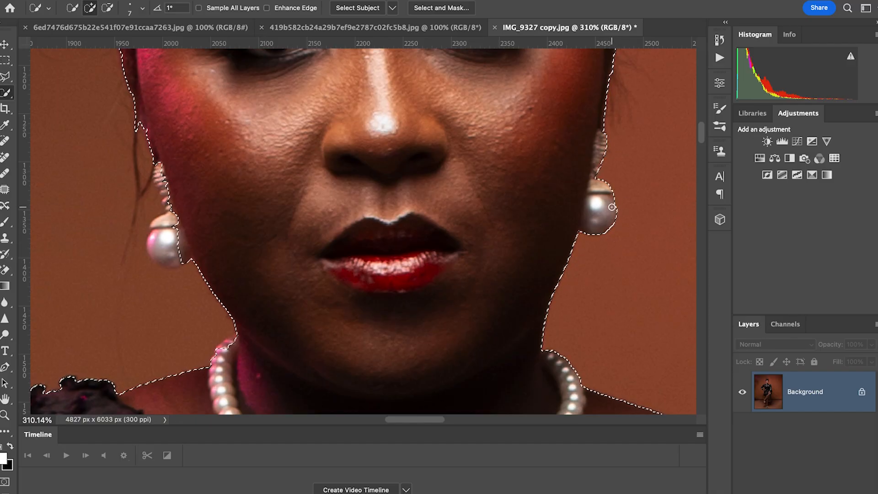
Step: Add the earring and necklace pearls on the pink-lit side of the face to the selection
mouse_move(157, 164)
mouse_down()
mouse_move(174, 207)
mouse_move(166, 198)
mouse_move(168, 223)
mouse_move(155, 234)
mouse_move(184, 257)
mouse_move(157, 254)
mouse_move(183, 258)
mouse_move(168, 256)
mouse_move(176, 262)
mouse_move(167, 264)
mouse_move(158, 258)
mouse_move(172, 263)
mouse_move(182, 254)
mouse_move(175, 219)
mouse_up()
click(155, 225)
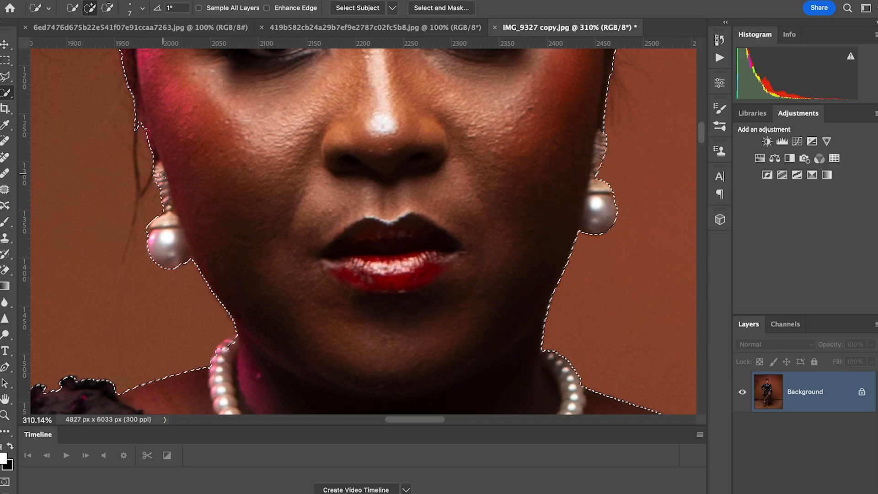
mouse_move(158, 173)
mouse_down()
mouse_move(154, 184)
mouse_move(163, 172)
mouse_up()
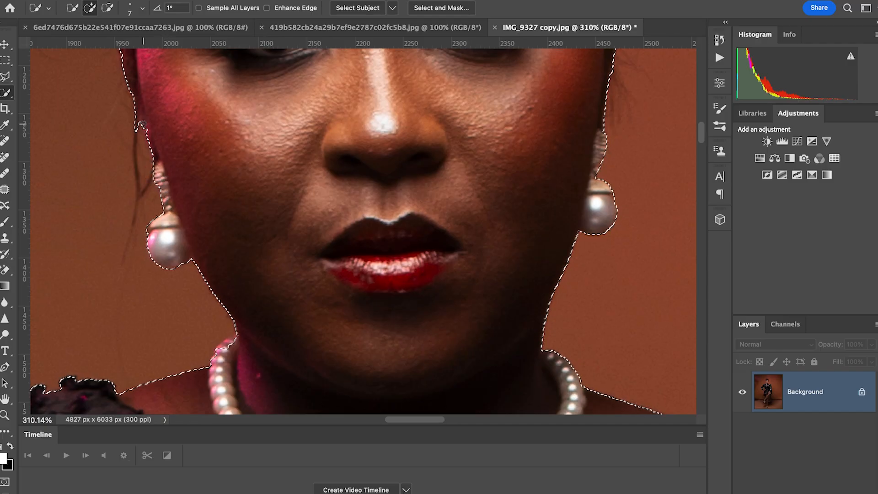
drag(151, 130, 151, 140)
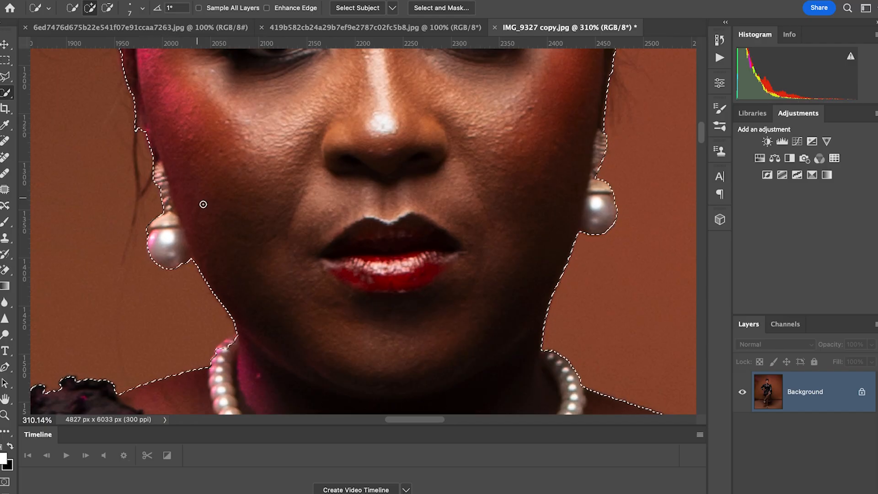
scroll(311, 219, up, 3)
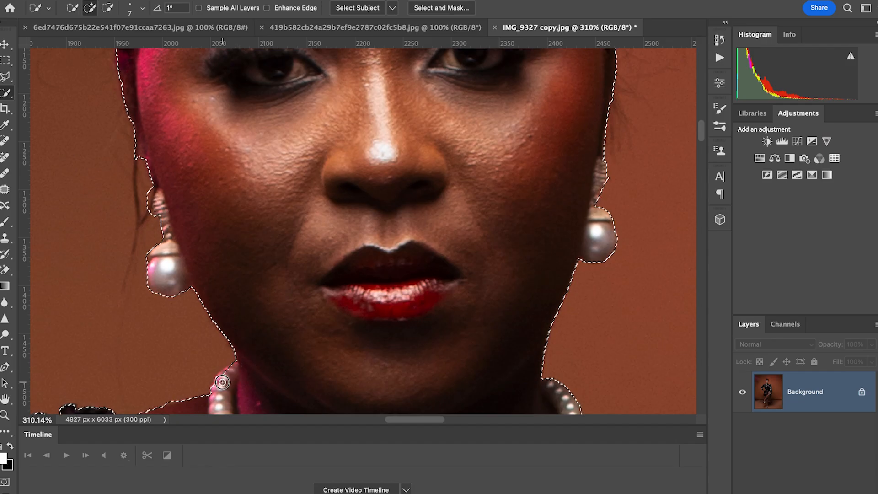
drag(229, 374, 211, 398)
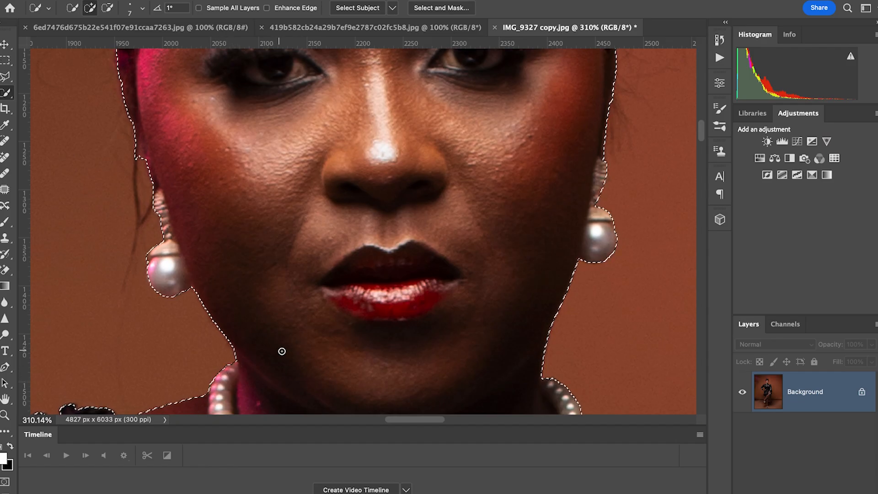
Step: Add the pink-lit hair edge and side curl on the image's left side of the head to the selection
scroll(374, 333, up, 10)
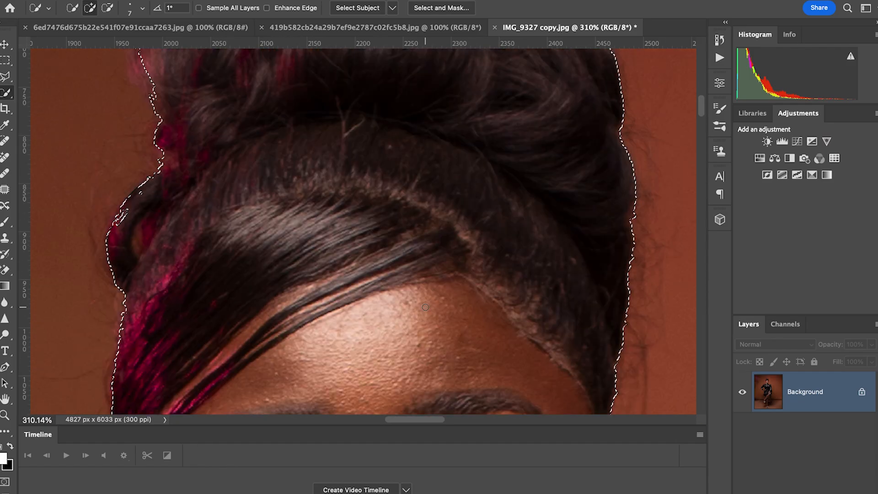
scroll(425, 307, up, 3)
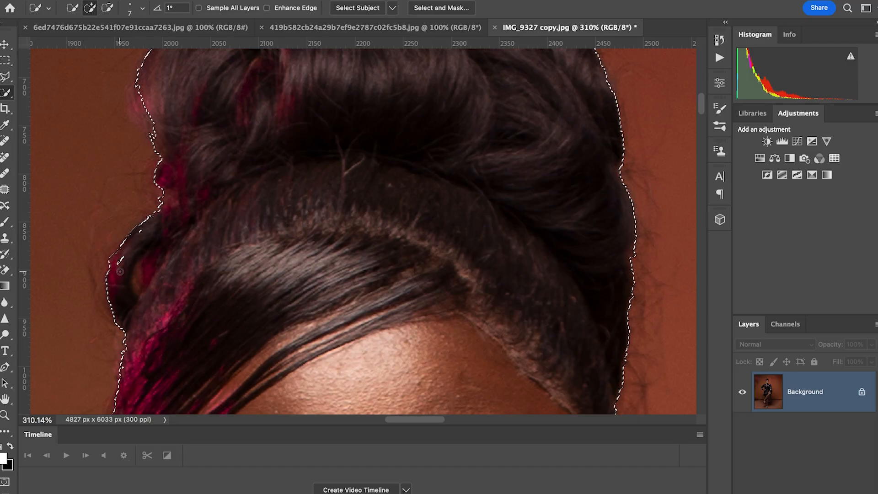
click(164, 200)
scroll(206, 171, up, 2)
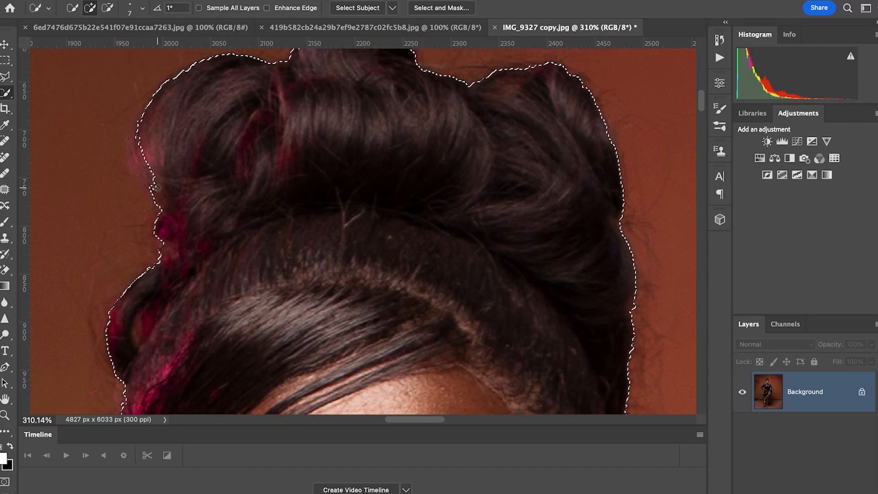
drag(144, 171, 133, 149)
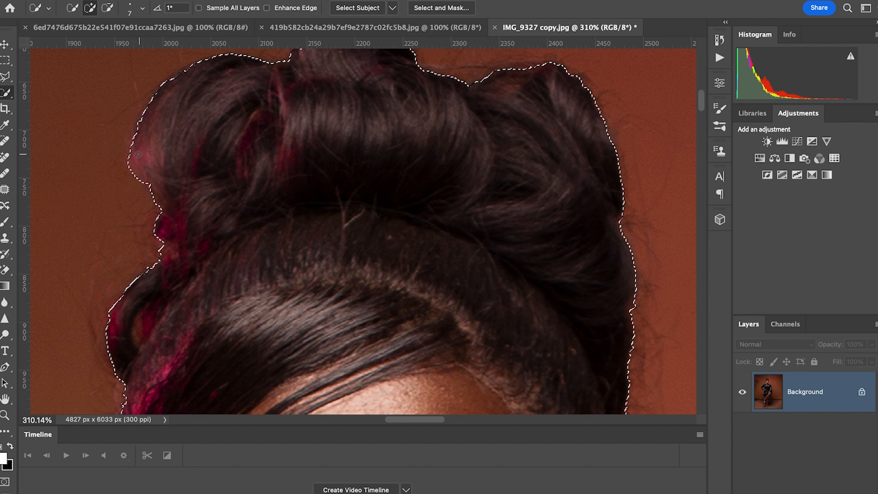
Step: Refine the selection along the top of the updo, adding hair around the central bun and the dip beside it
scroll(221, 131, up, 2)
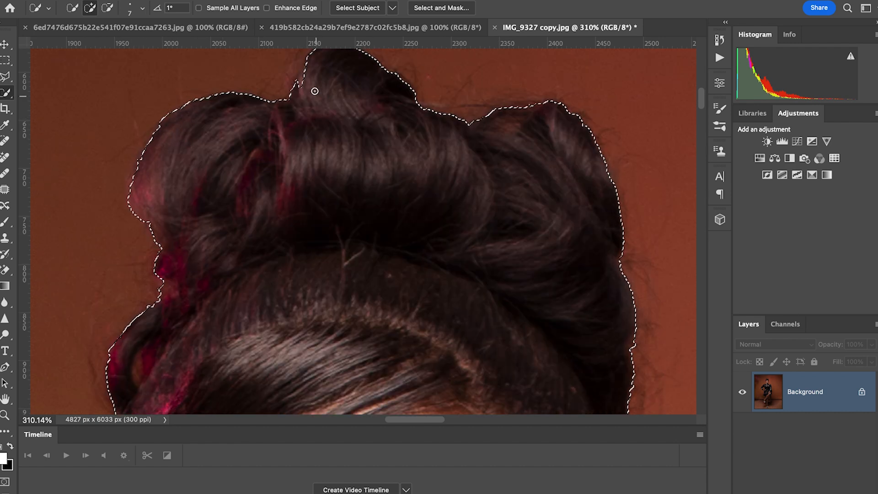
scroll(320, 103, up, 2)
mouse_move(320, 119)
mouse_down()
mouse_move(308, 110)
mouse_move(304, 139)
mouse_move(295, 138)
mouse_move(309, 156)
mouse_up()
drag(463, 177, 447, 167)
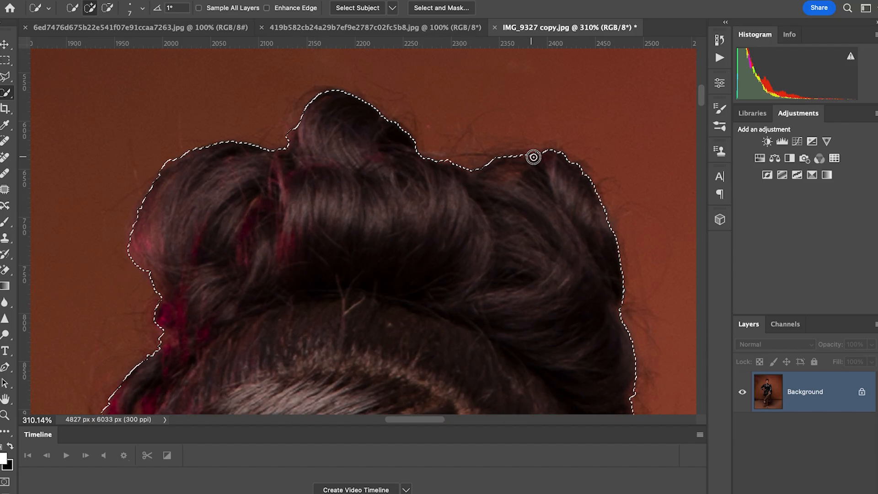
Step: Examine the selection outline along the hair, face, necklace, shoulders, sleeves and waist for missed or extra areas
scroll(594, 220, down, 10)
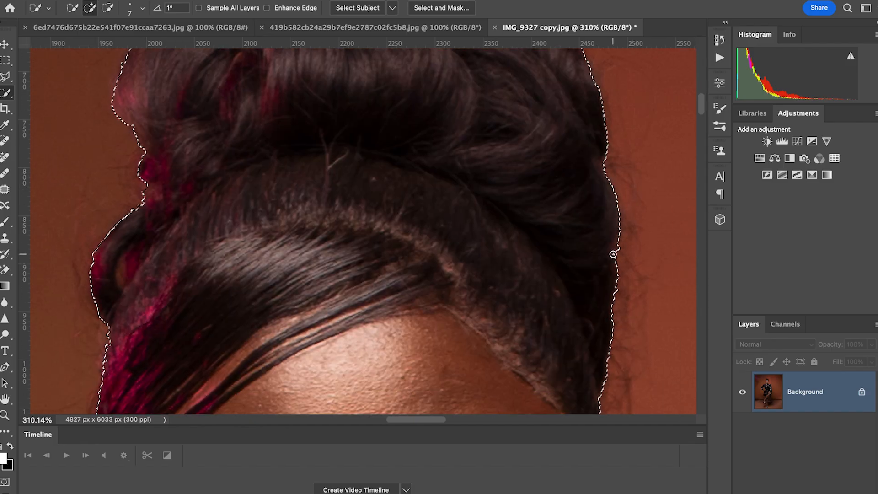
scroll(594, 253, right, 4)
scroll(506, 260, down, 3)
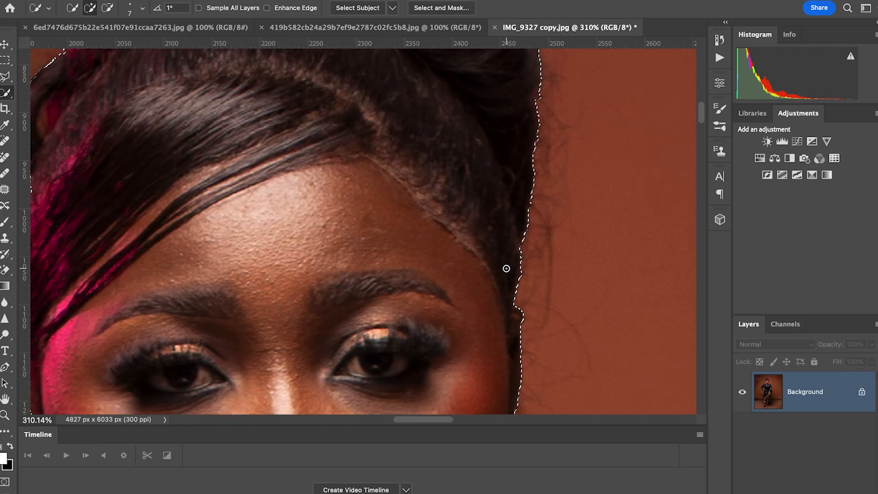
scroll(480, 272, down, 3)
scroll(480, 272, down, 10)
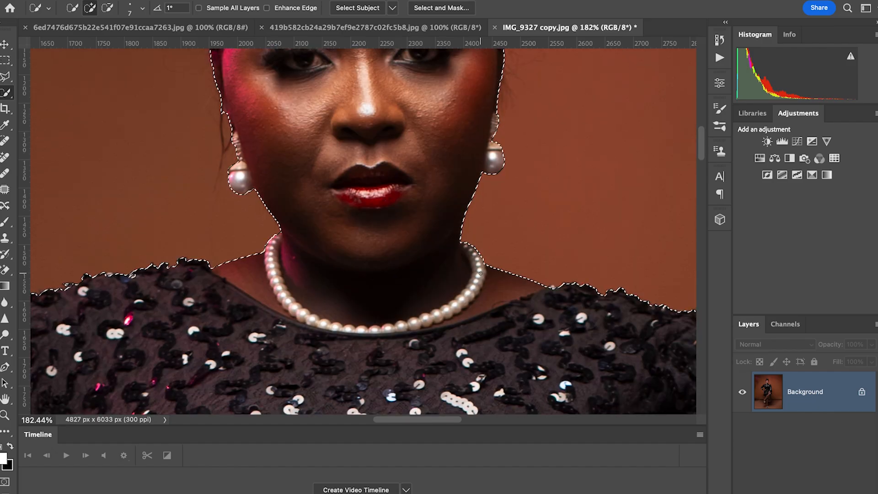
scroll(480, 273, down, 3)
scroll(480, 272, down, 3)
scroll(617, 339, down, 6)
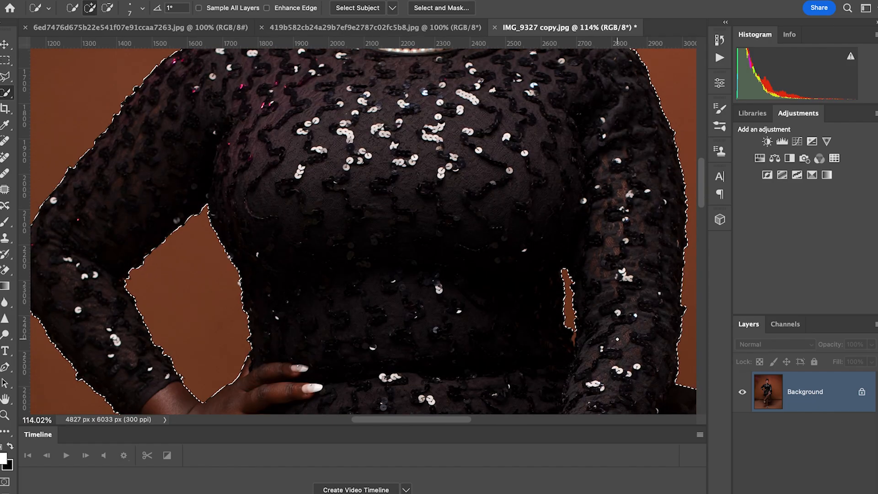
scroll(613, 324, down, 2)
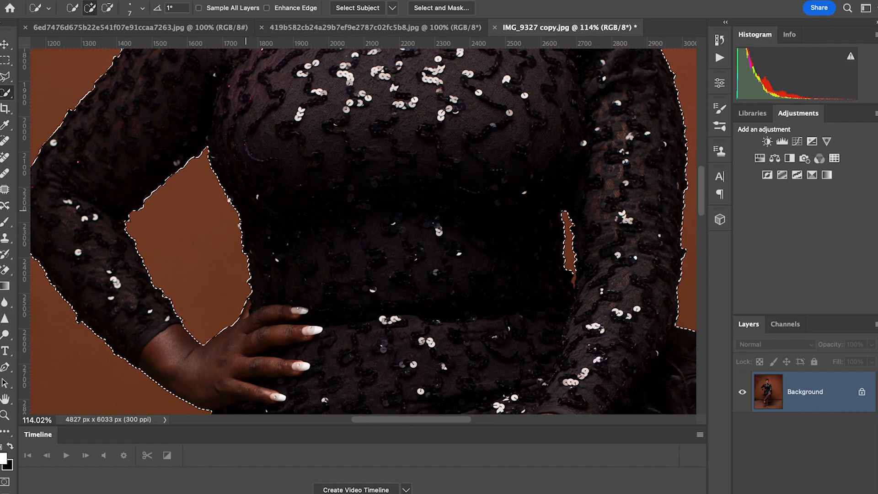
scroll(329, 264, down, 2)
scroll(389, 283, down, 5)
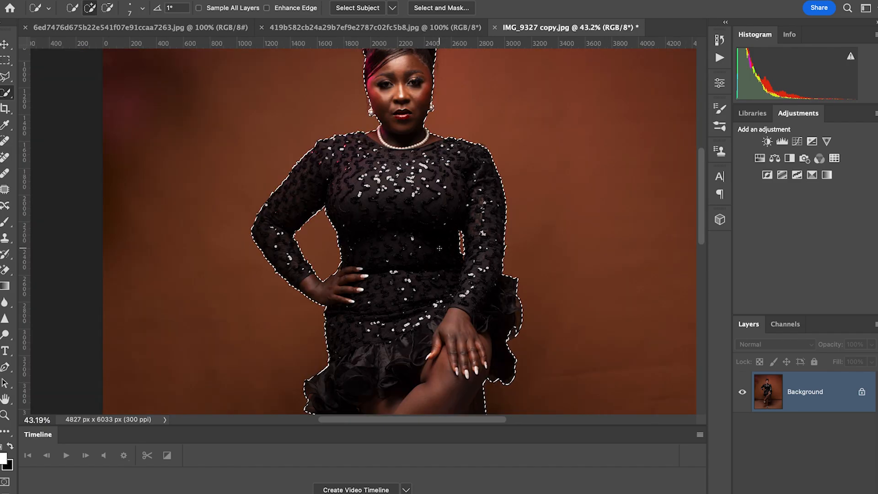
Step: Add the missed sheer ruffle edge of the dress beside the hand on the knee to the selection
scroll(442, 310, down, 8)
scroll(453, 237, up, 5)
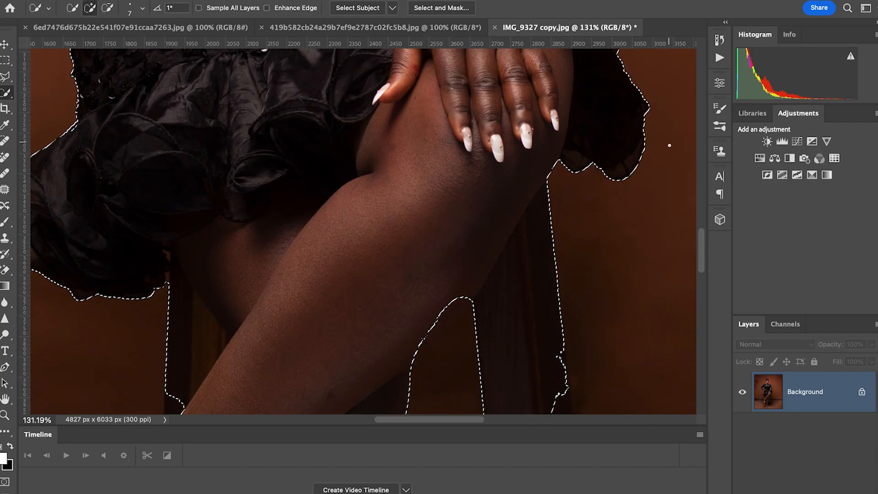
scroll(663, 148, right, 2)
scroll(664, 147, right, 4)
scroll(574, 149, up, 5)
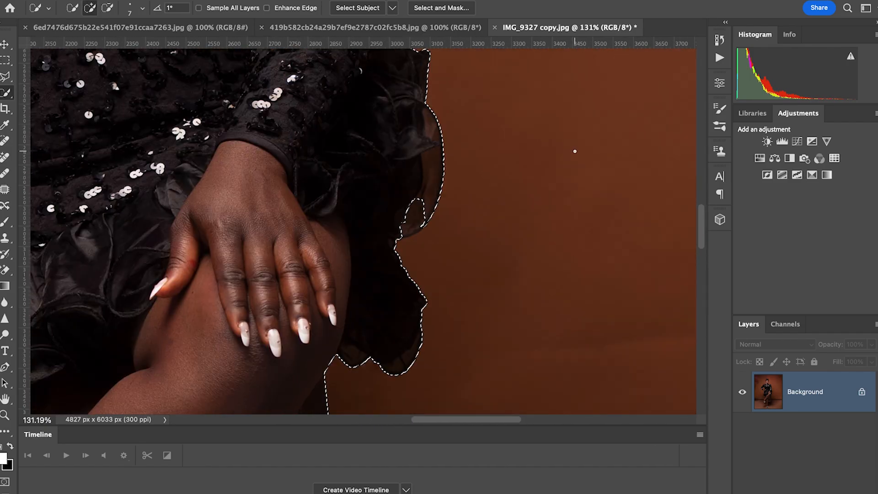
drag(423, 256, 396, 277)
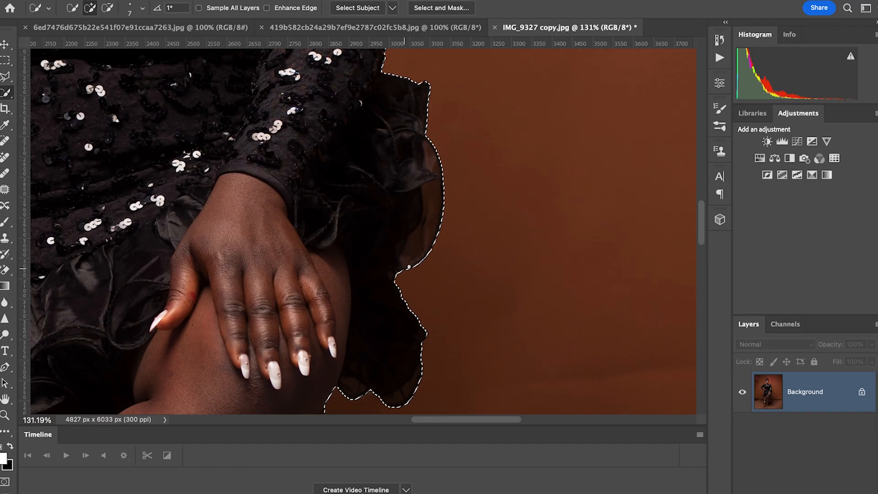
scroll(476, 192, left, 3)
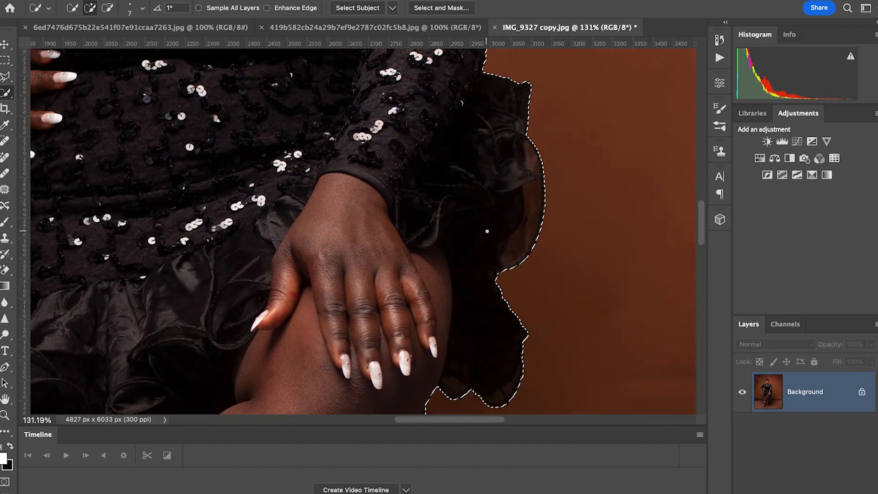
Step: Enlarge the Quick Selection brush to 10 px and add the missed outer edge of the stool's right-hand leg to the selection
scroll(485, 230, down, 5)
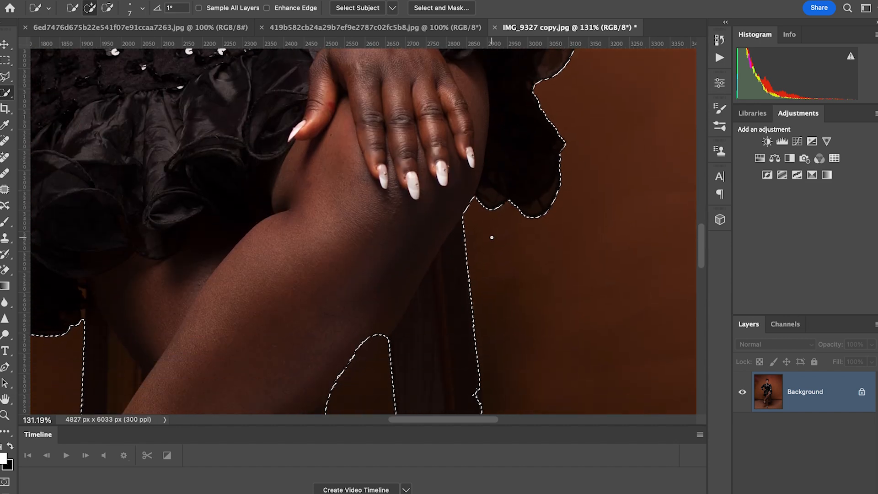
scroll(491, 237, down, 10)
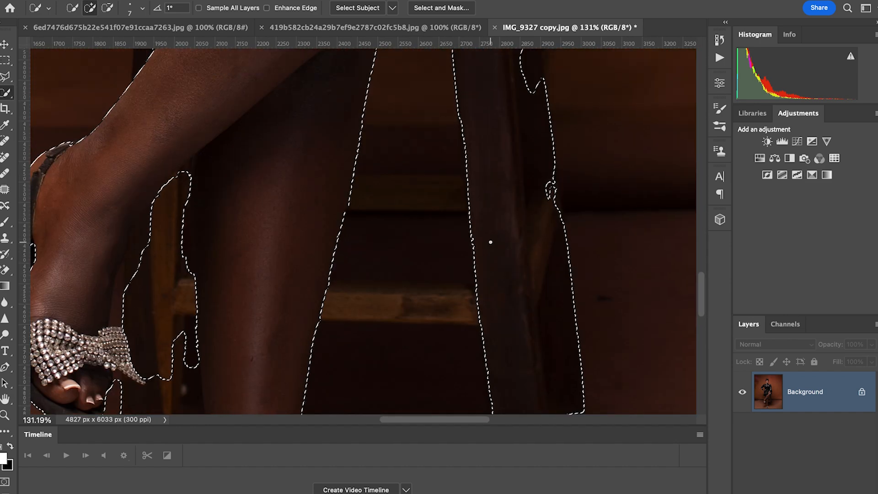
scroll(490, 242, up, 3)
key(bracketright)
key(bracketright)
key(bracketright)
mouse_move(518, 113)
mouse_down()
mouse_move(532, 158)
mouse_move(517, 106)
mouse_up()
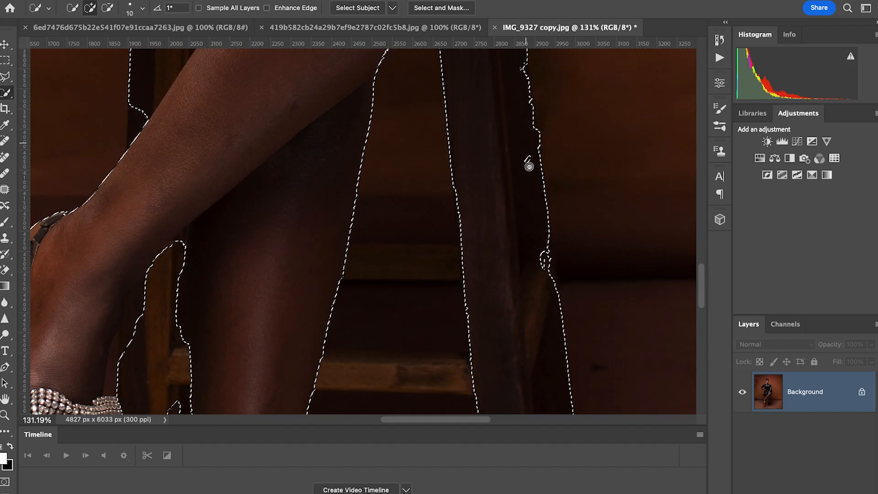
scroll(529, 160, up, 3)
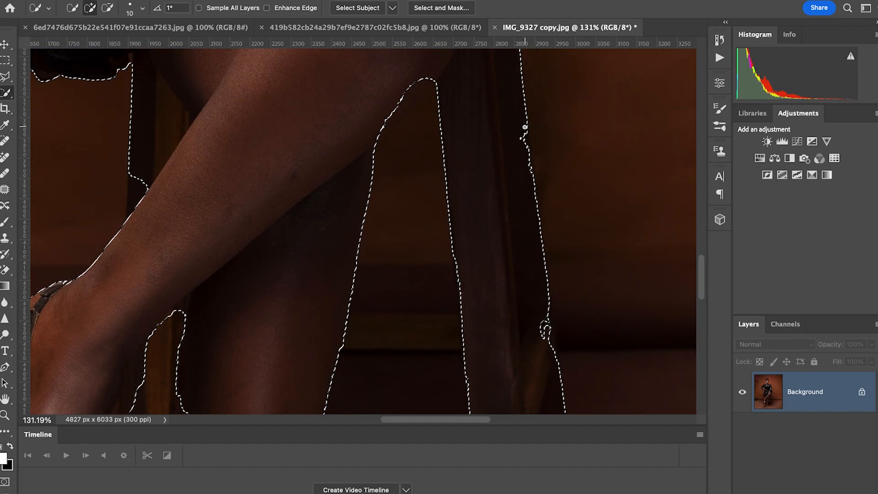
drag(528, 162, 532, 186)
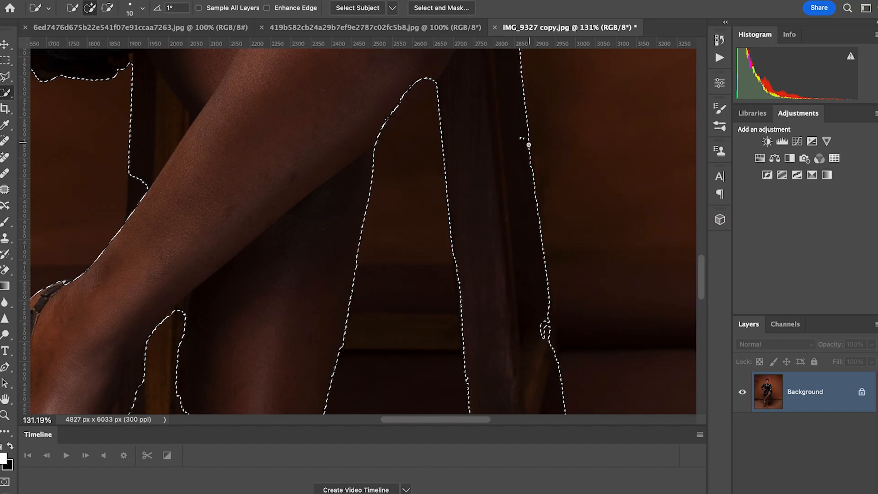
click(527, 140)
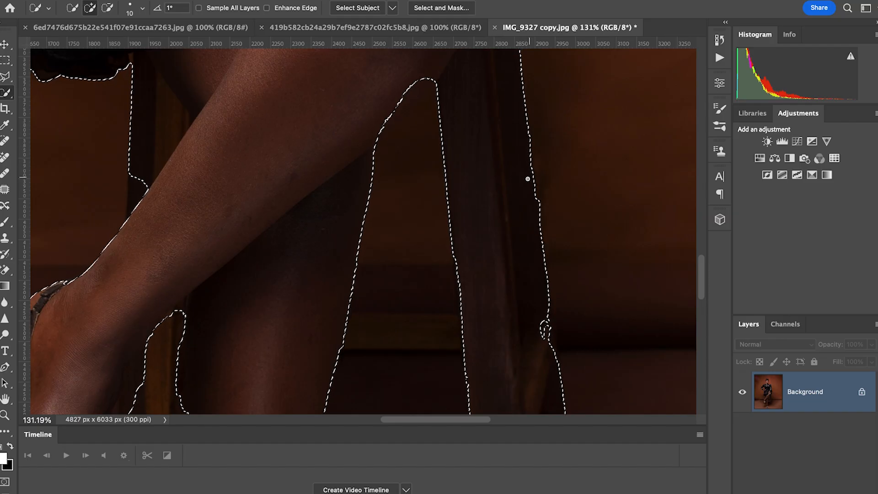
scroll(537, 192, down, 5)
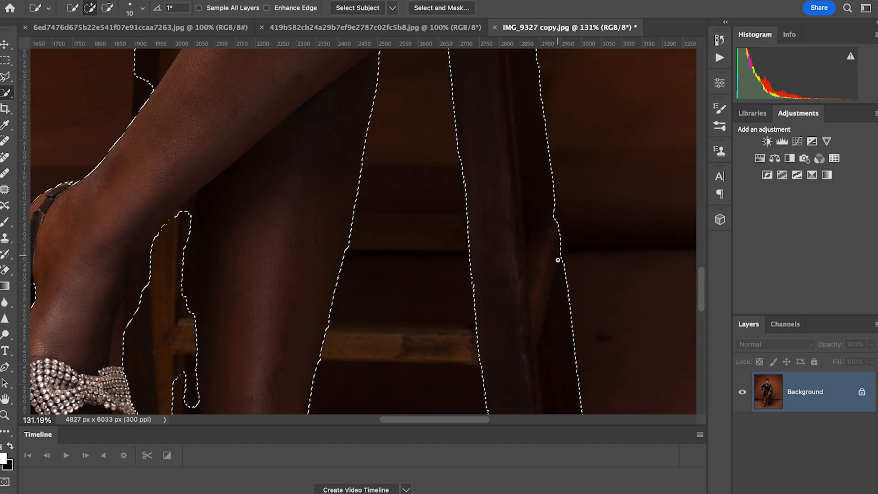
scroll(558, 256, down, 10)
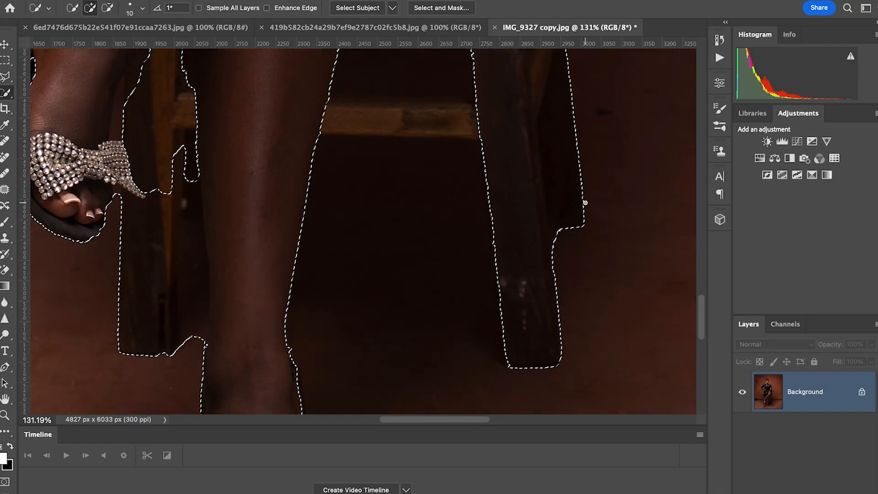
Step: Add the stool's crossbars and the area between its legs down to the lower crossbar's bottom edge to the selection
scroll(576, 209, up, 4)
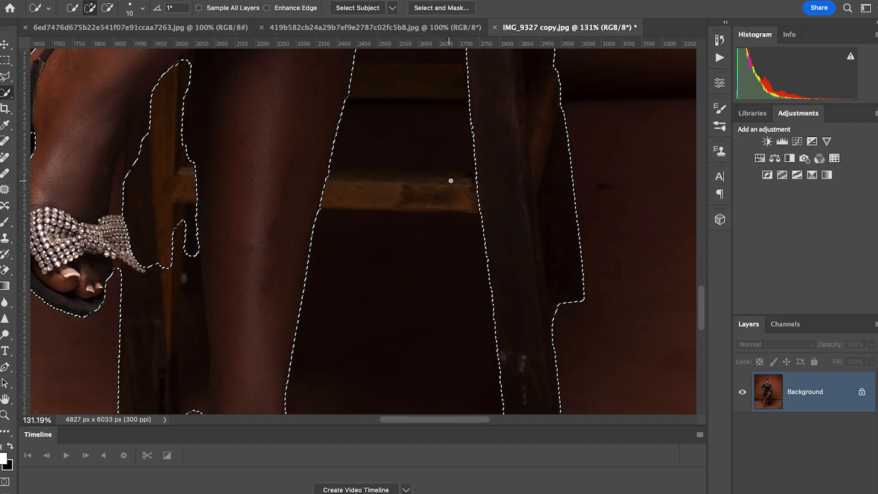
scroll(400, 190, up, 4)
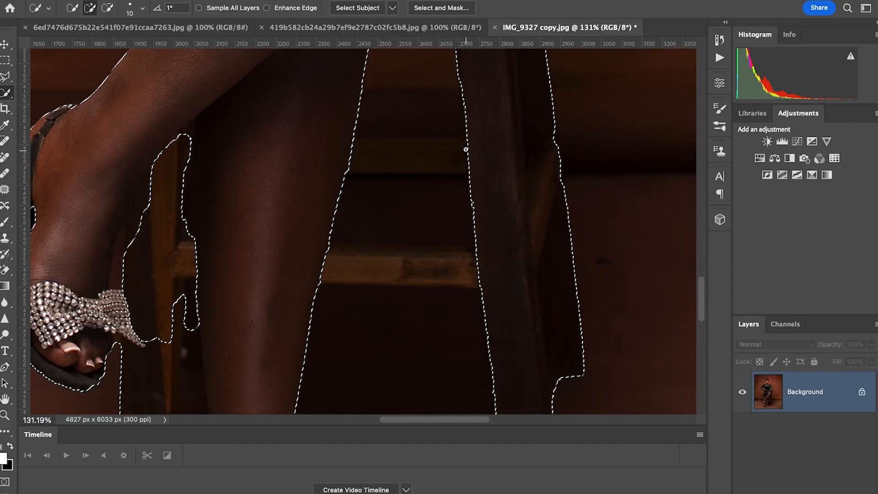
key(alt)
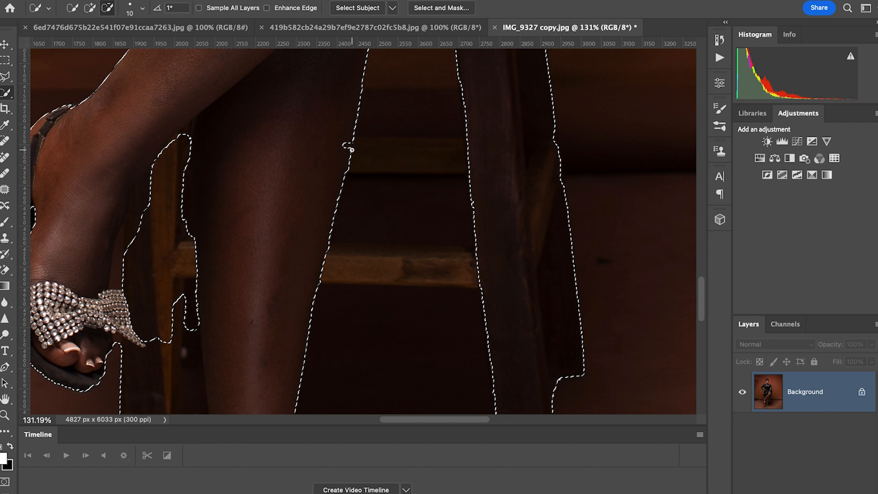
mouse_move(350, 149)
mouse_down()
mouse_move(470, 160)
mouse_move(454, 156)
mouse_move(459, 148)
mouse_move(321, 152)
mouse_move(412, 157)
mouse_up()
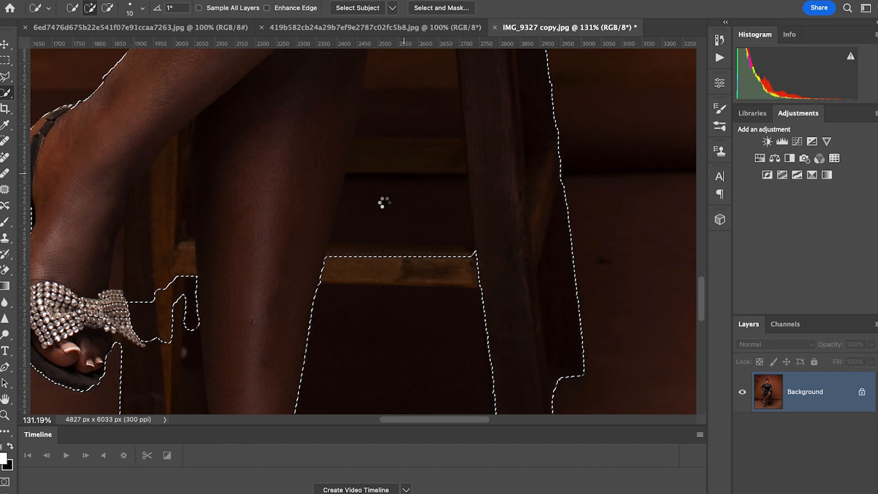
click(358, 258)
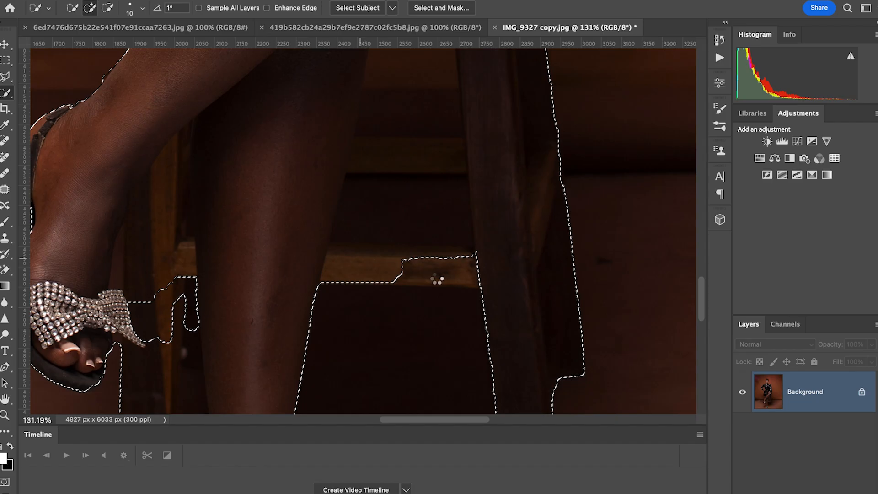
drag(484, 281, 379, 274)
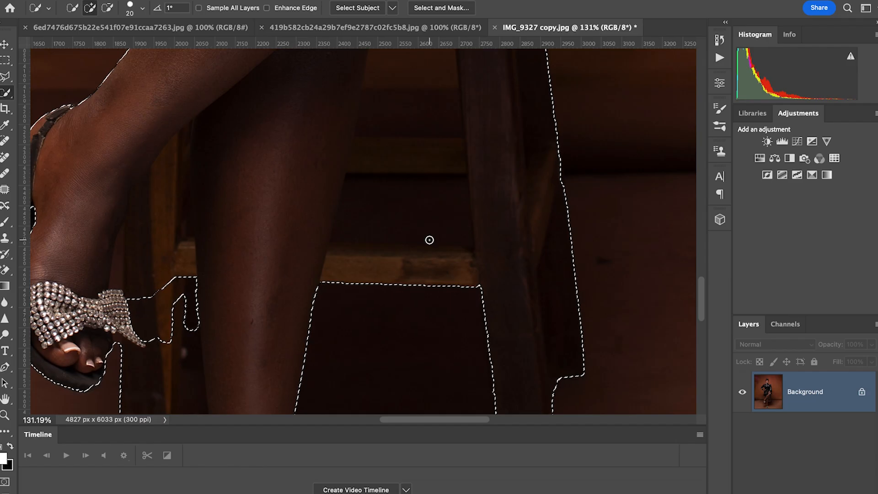
Step: Enlarge the Quick Selection brush to 90 px and try switching between adding to and subtracting from the selection
key(alt)
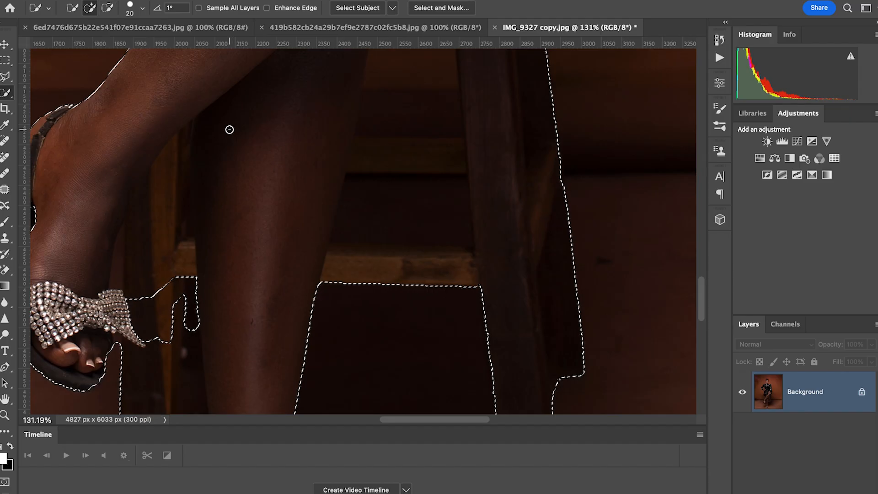
key(alt)
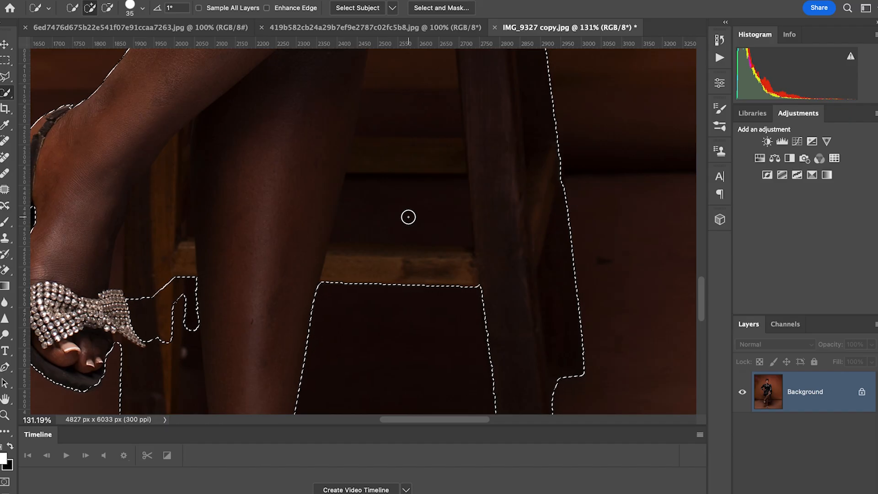
key(bracketright)
key(bracketright)
key(bracketright)
key(bracketright)
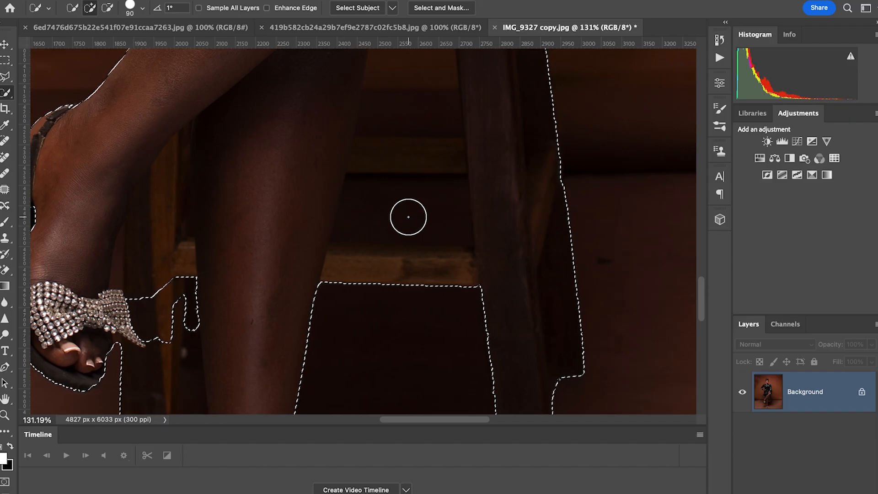
key(alt)
key(alt)
key(alt)
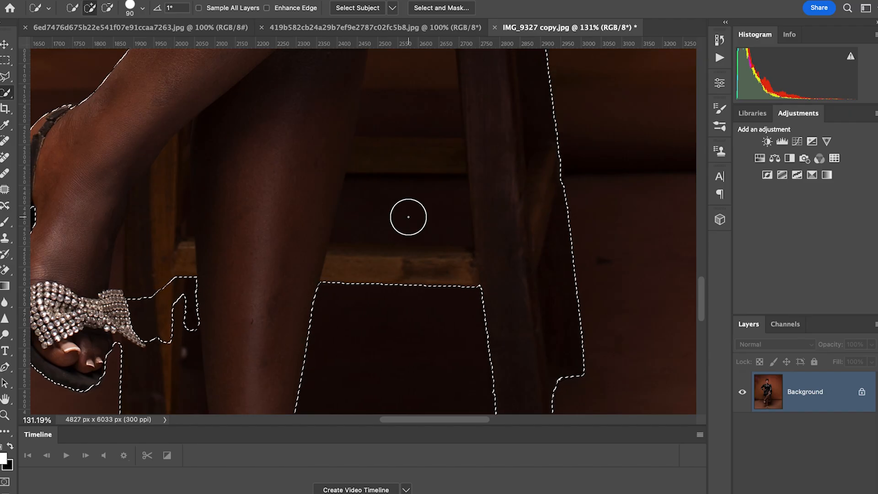
Step: Reduce the Quick Selection brush size to 30 px
key(bracketleft)
key(bracketleft)
key(bracketleft)
key(bracketleft)
key(bracketleft)
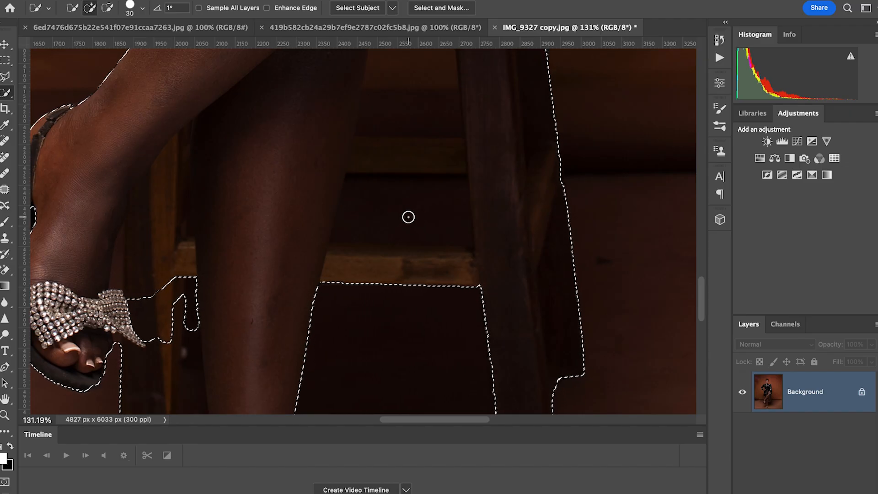
Step: Subtract the background gap between the stool's upper and lower crossbars from the selection, including its corners
key(alt)
drag(432, 206, 375, 206)
mouse_move(455, 194)
mouse_down()
mouse_move(403, 190)
mouse_move(402, 198)
mouse_move(351, 178)
mouse_up()
drag(468, 242, 465, 236)
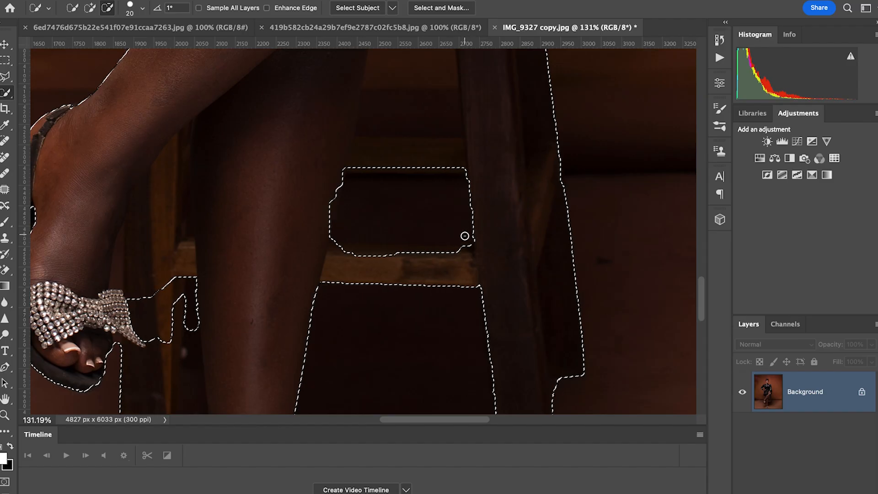
click(468, 249)
Step: Reduce the Quick Selection brush to 9 px and add the missed top edge of the stool's lower crossbar to the selection
key([)
key([)
drag(401, 251, 352, 254)
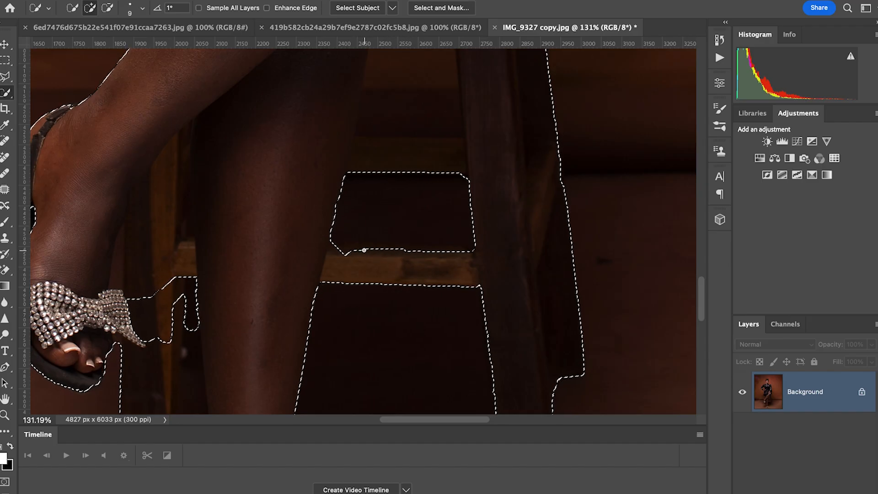
mouse_move(355, 251)
mouse_down()
mouse_move(336, 251)
mouse_move(474, 252)
mouse_move(439, 255)
mouse_move(463, 251)
mouse_up()
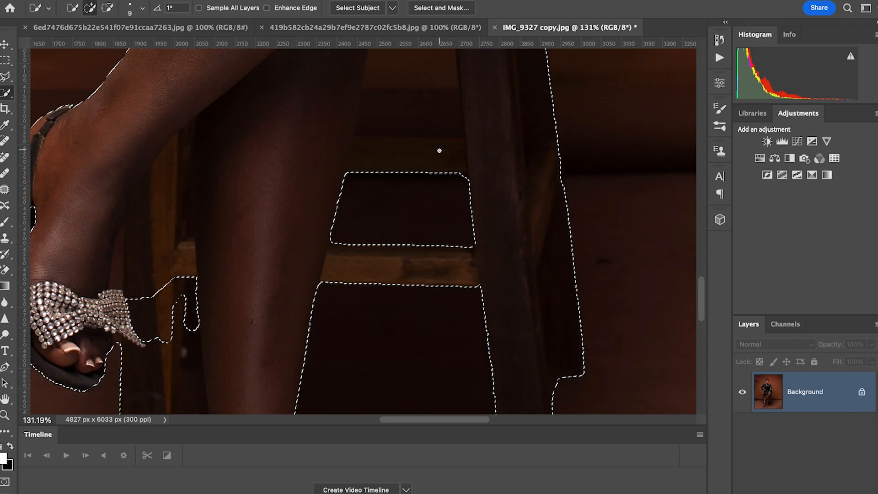
Step: Subtract a narrow strip of background above the stool's upper crossbar, between the woman's leg and the stool's right-hand leg
scroll(439, 151, up, 3)
drag(415, 93, 415, 104)
drag(432, 196, 410, 101)
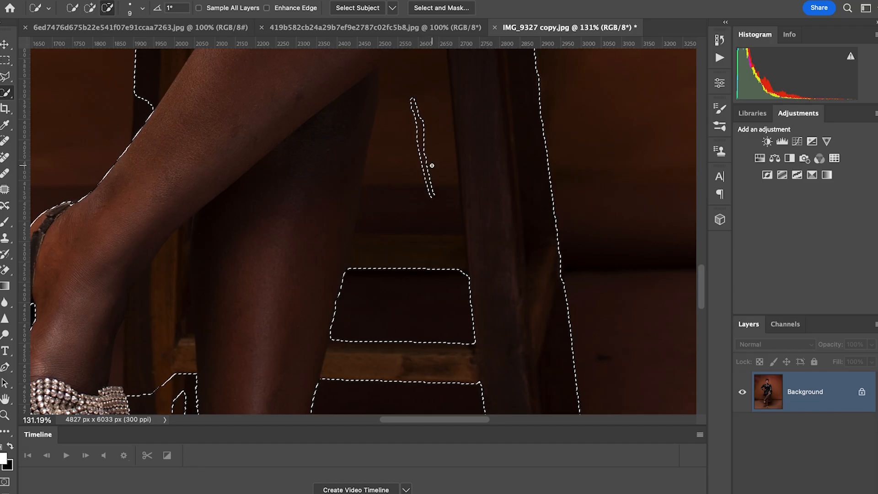
scroll(427, 163, down, 5)
scroll(432, 144, up, 3)
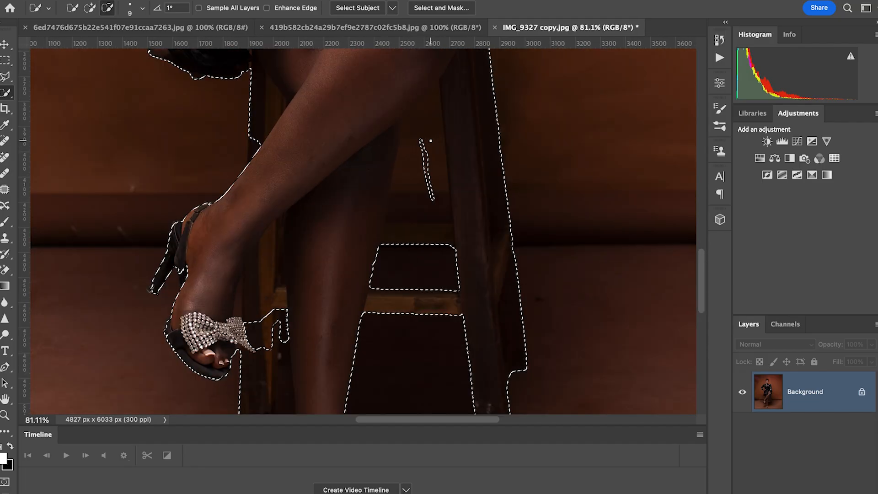
scroll(436, 133, up, 2)
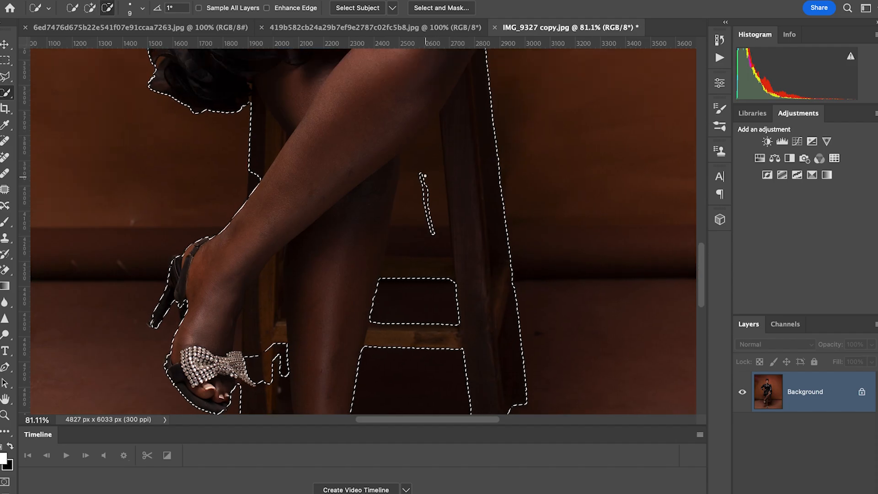
scroll(430, 185, up, 1)
Step: Enlarge the Quick Selection brush to 25 px and subtract the rest of the background gap above the upper crossbar
key(bracketright)
key(bracketright)
key(bracketright)
key(bracketright)
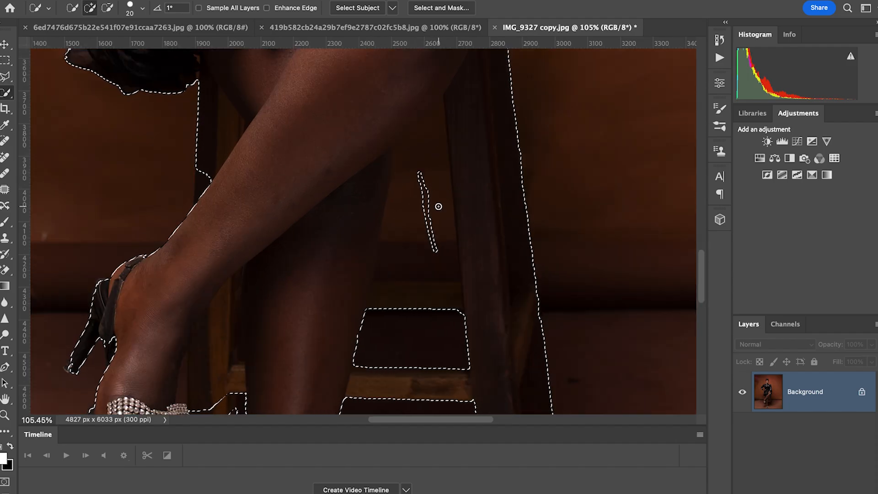
mouse_move(426, 129)
mouse_down()
mouse_move(425, 193)
mouse_move(436, 205)
mouse_up()
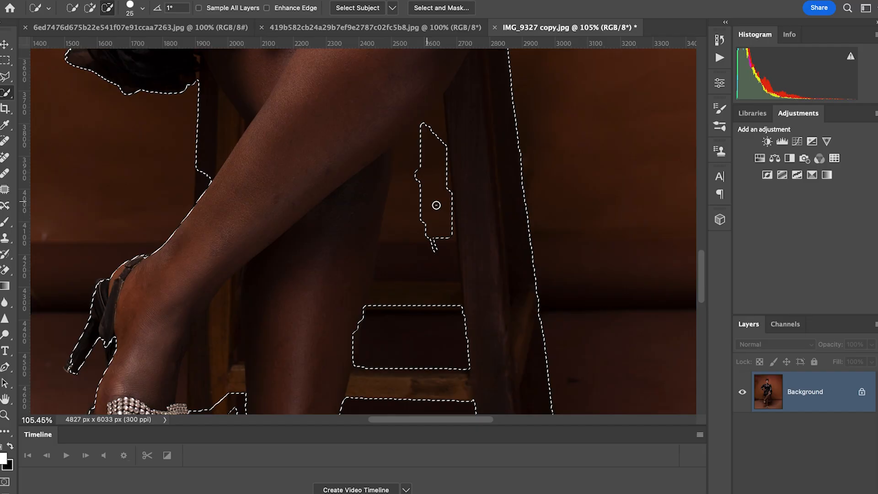
mouse_move(449, 274)
mouse_down()
mouse_move(390, 269)
mouse_move(393, 283)
mouse_move(389, 263)
mouse_up()
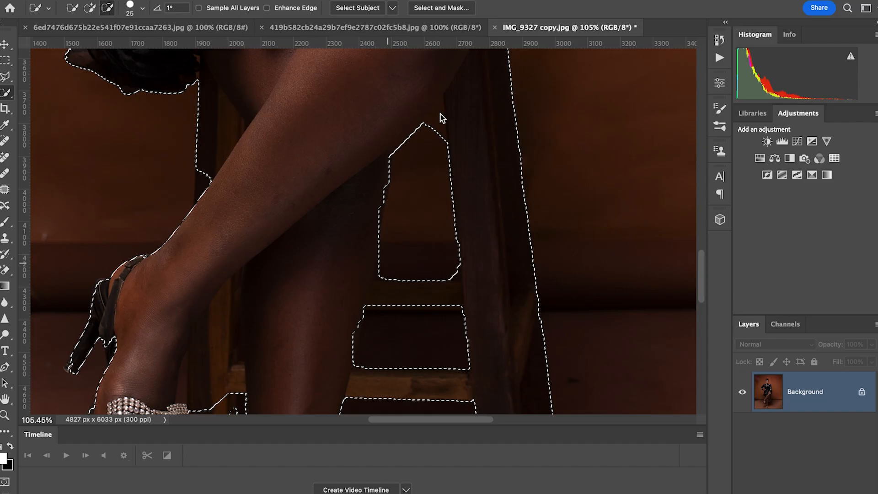
Step: Subtract the remaining top tip and lower corners of the gap above the stool's upper crossbar
drag(435, 139, 443, 112)
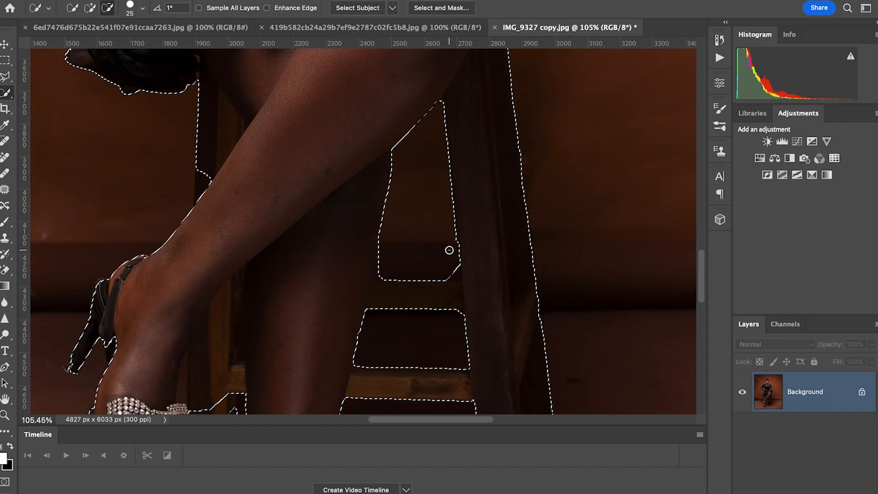
click(454, 272)
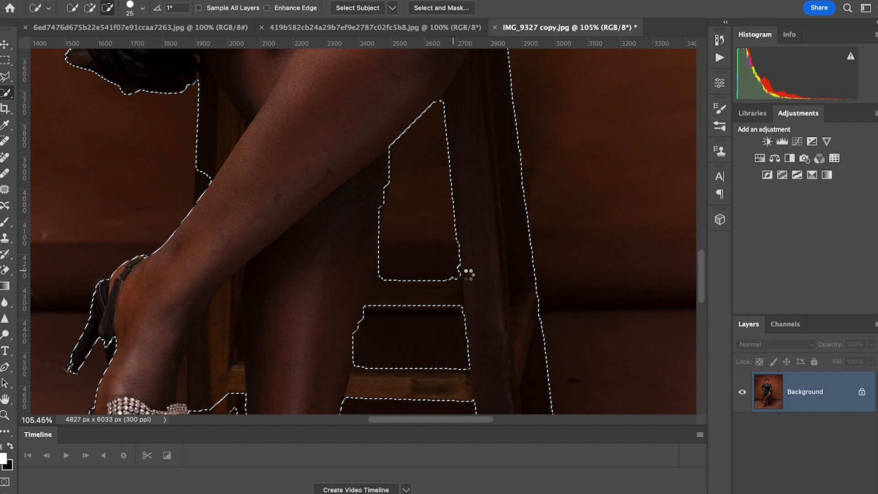
click(381, 274)
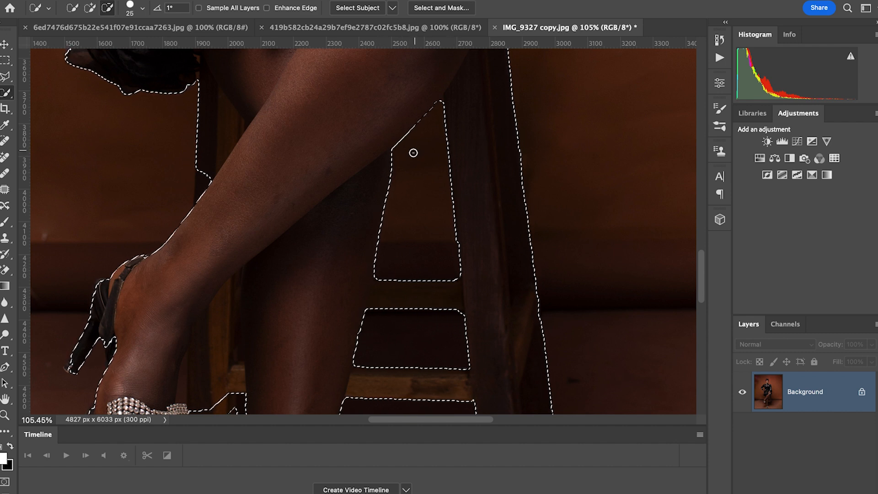
Step: Reduce the Quick Selection brush to 9 px and add the missed outer edge of the stool's left-hand leg above the shin
key(bracketleft)
key(bracketleft)
key(bracketleft)
key(bracketleft)
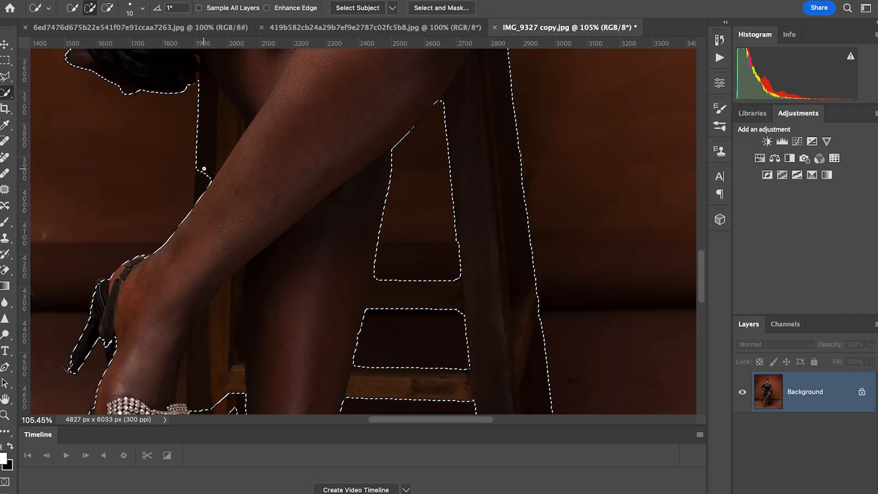
mouse_move(200, 208)
mouse_down()
mouse_move(203, 164)
mouse_move(200, 175)
mouse_move(212, 176)
mouse_move(197, 165)
mouse_move(201, 187)
mouse_up()
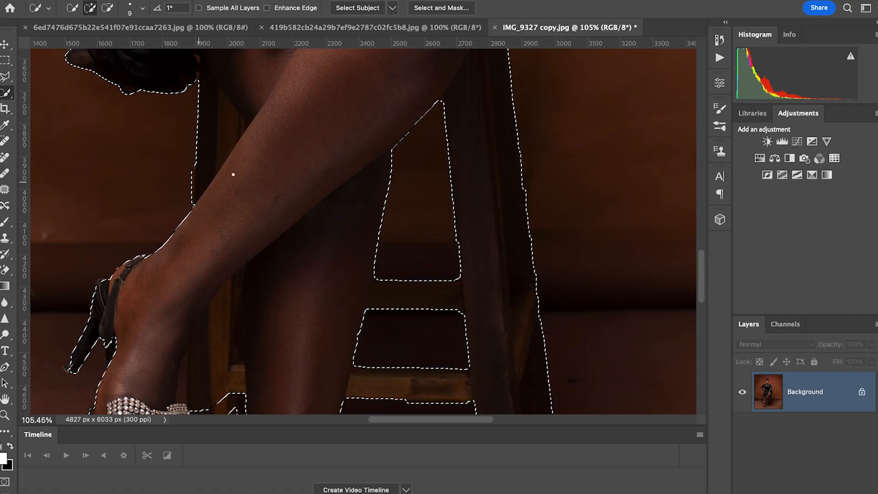
Step: Refine the selection around the raised shoe's heel, adding the missed tip and inner edge
scroll(244, 216, down, 5)
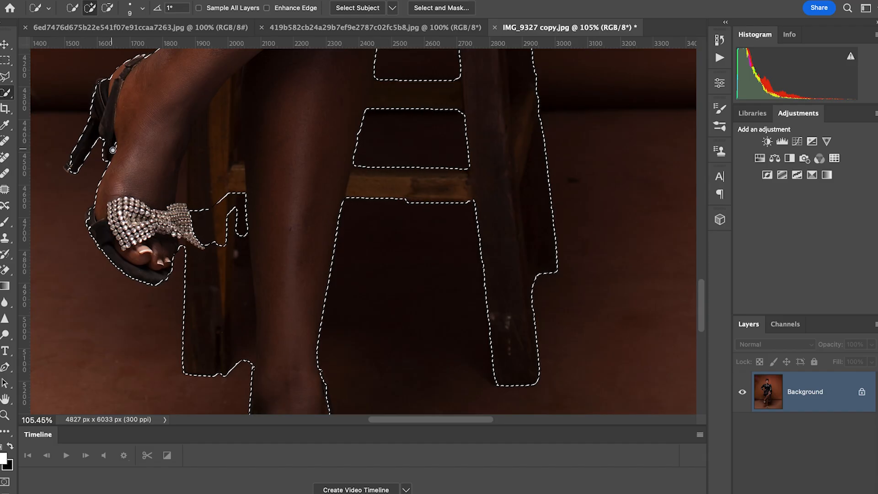
drag(70, 169, 65, 168)
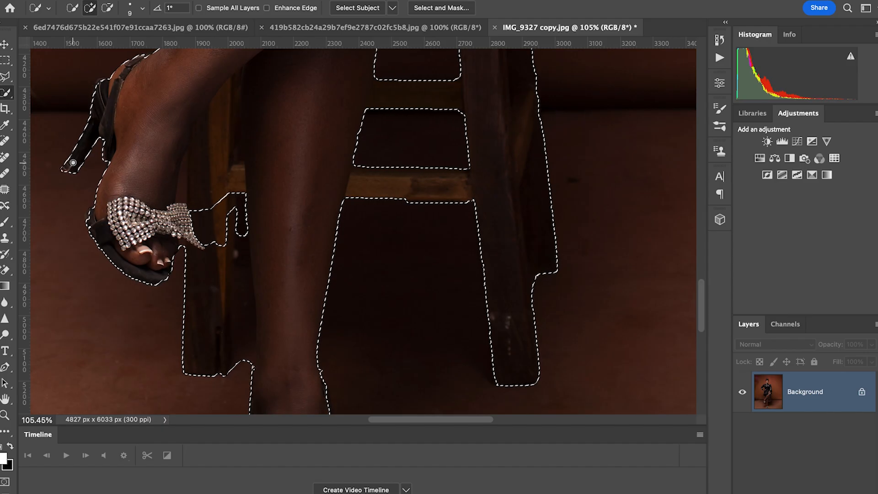
drag(84, 156, 77, 171)
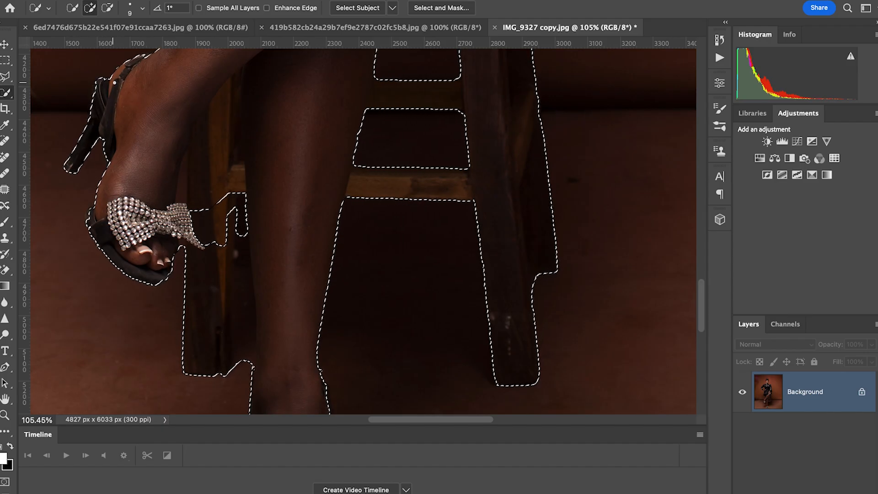
mouse_move(97, 85)
mouse_down()
mouse_move(101, 132)
mouse_move(93, 112)
mouse_move(97, 138)
mouse_up()
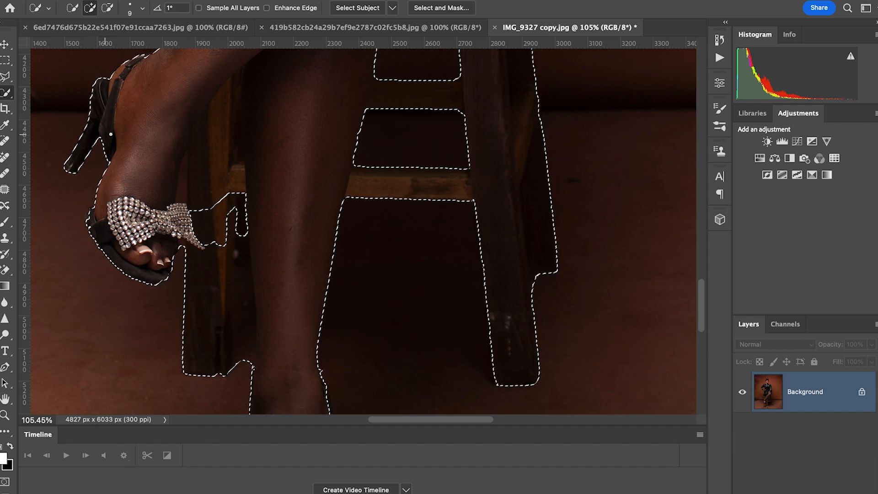
Step: Add the unselected part of the stool's left-hand leg beside the raised shoe's bow, using a 15 px brush
scroll(116, 134, up, 3)
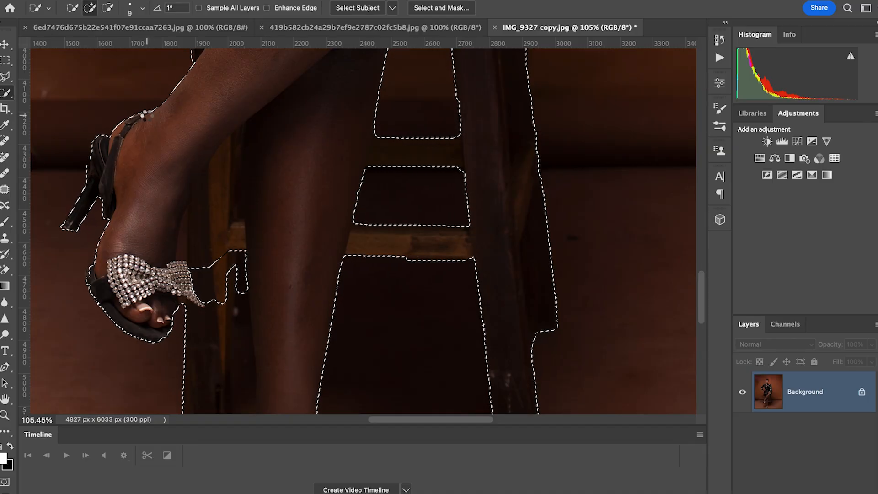
mouse_move(206, 284)
mouse_down()
mouse_move(252, 272)
mouse_move(244, 275)
mouse_move(242, 255)
mouse_move(229, 247)
mouse_move(249, 250)
mouse_move(218, 252)
mouse_move(230, 258)
mouse_move(248, 247)
mouse_move(243, 274)
mouse_move(222, 286)
mouse_move(236, 302)
mouse_move(247, 291)
mouse_move(220, 304)
mouse_move(242, 289)
mouse_up()
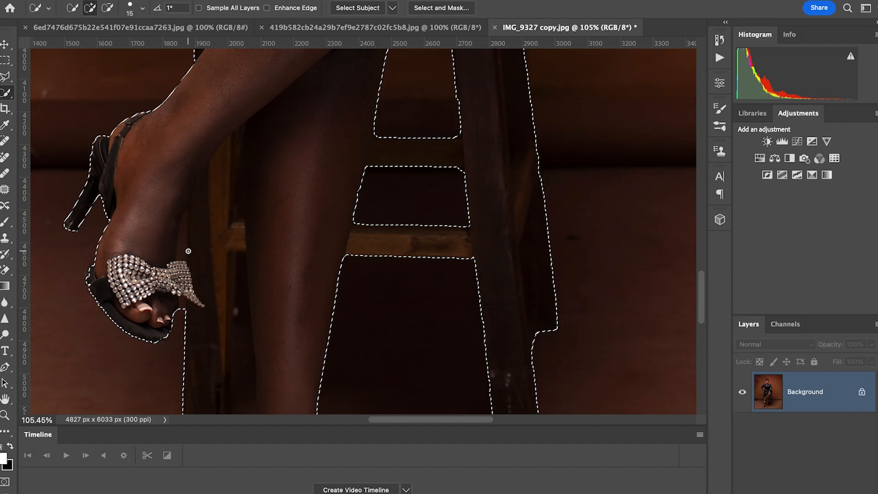
Step: Touch up the selection along the raised shoe's toe, and undo the trial addition at the side of the foot
scroll(188, 251, down, 1)
key(alt)
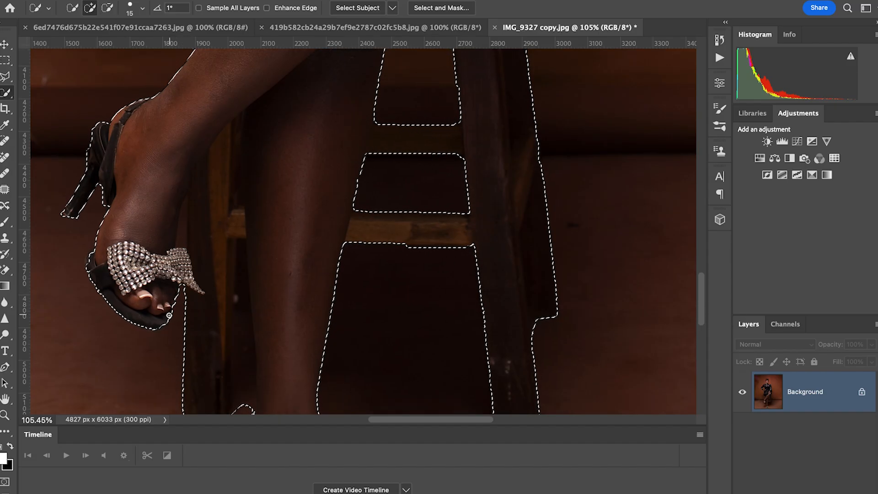
drag(163, 323, 161, 326)
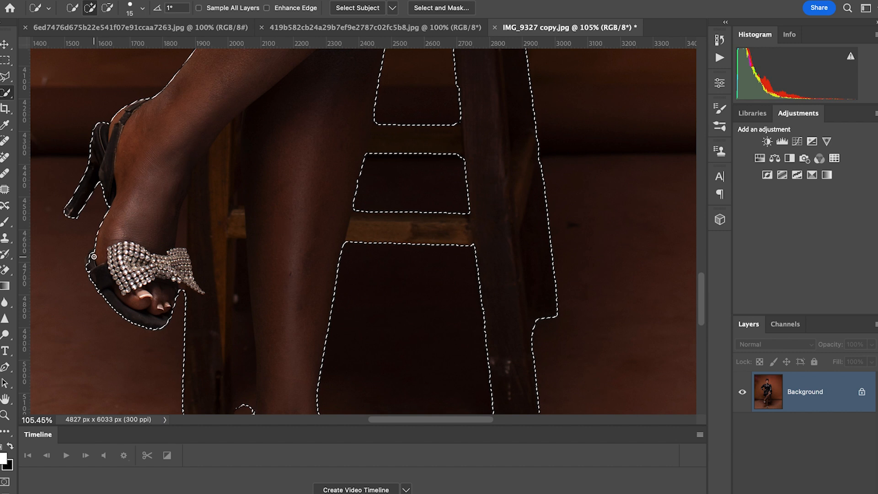
mouse_move(93, 251)
mouse_down()
mouse_move(92, 261)
mouse_move(108, 270)
mouse_move(108, 237)
mouse_up()
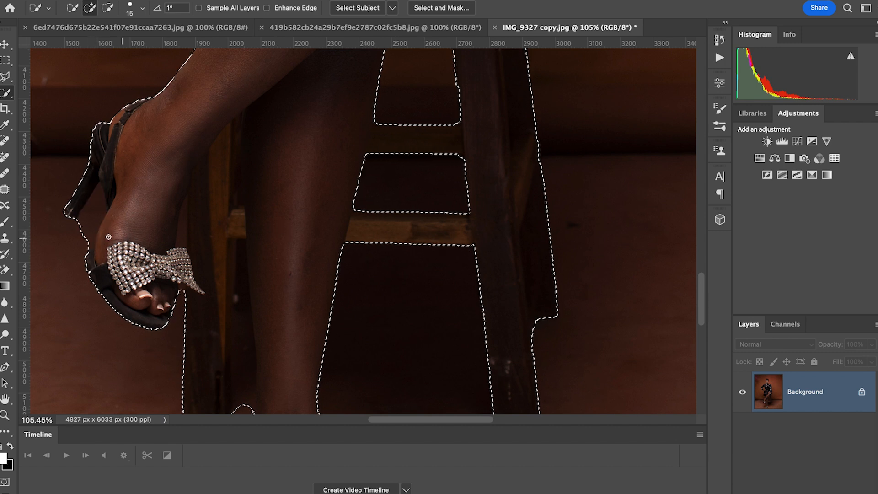
key(super+z)
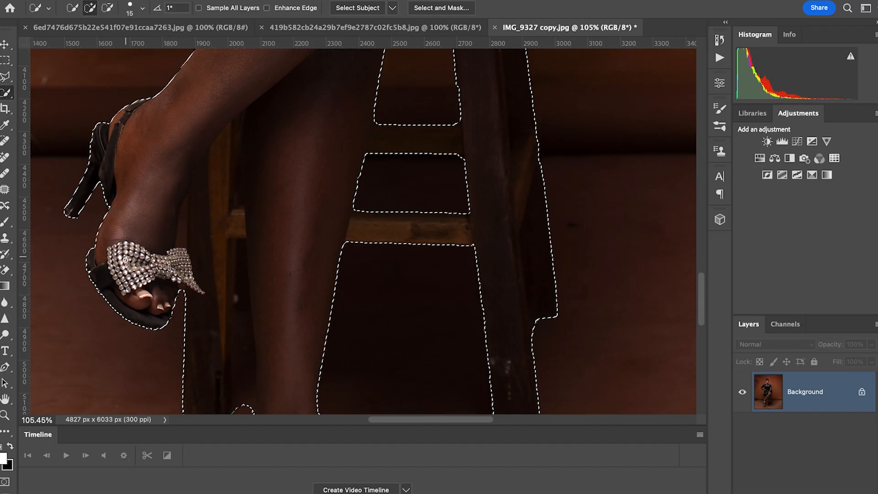
Step: Subtract the narrow gap between the raised foot and the stool's left-hand leg, and restore the foot's edge in the selection
drag(182, 241, 184, 204)
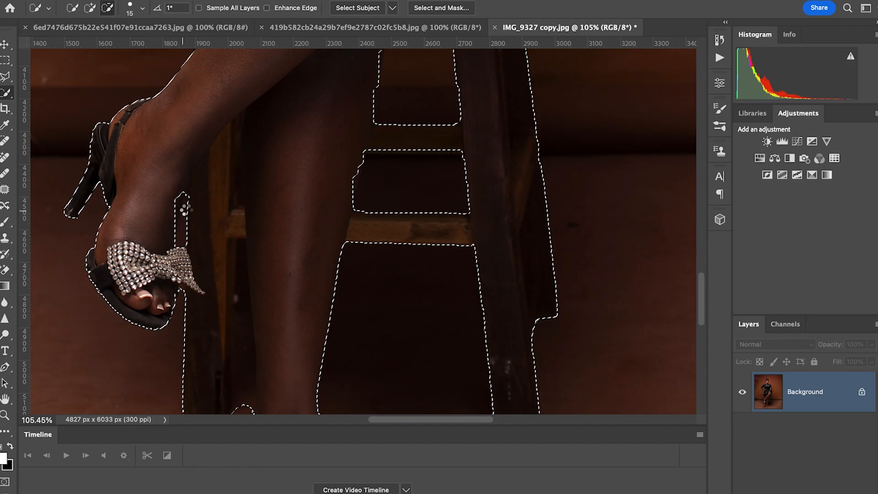
drag(183, 194, 172, 221)
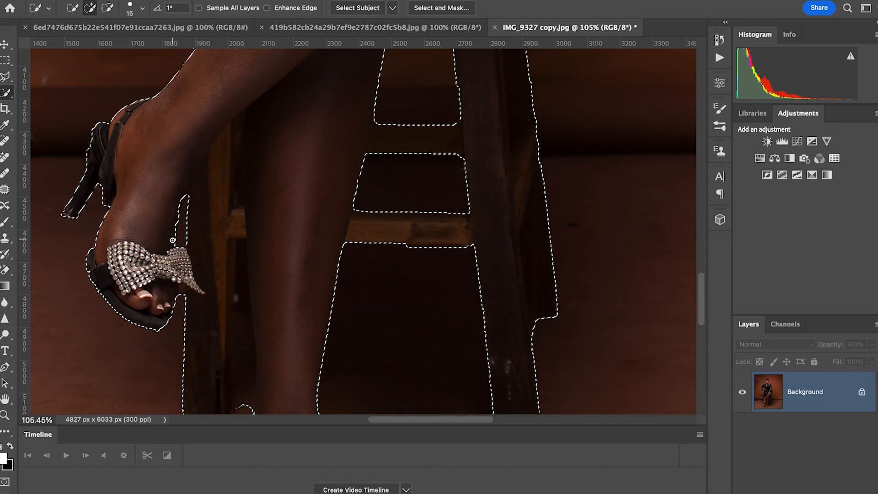
Step: Subtract the background between the lower end of the stool's left-hand leg and the woman's standing leg
scroll(279, 259, down, 5)
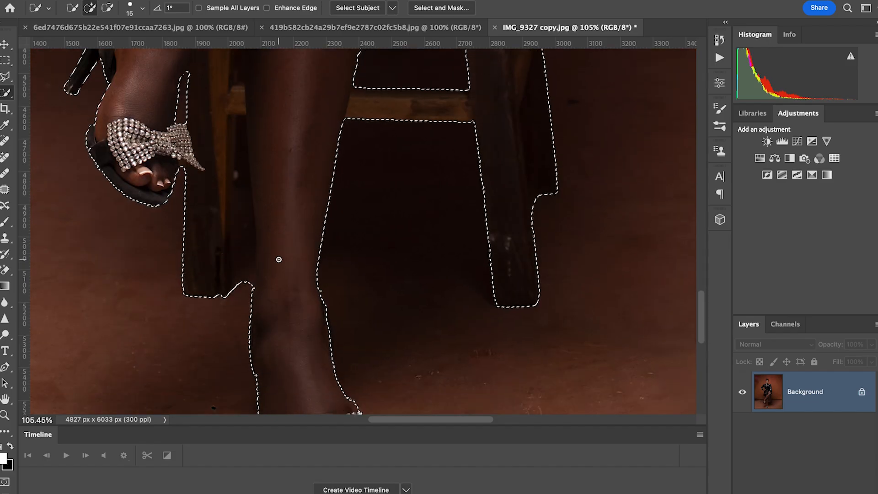
key(alt)
drag(241, 205, 244, 223)
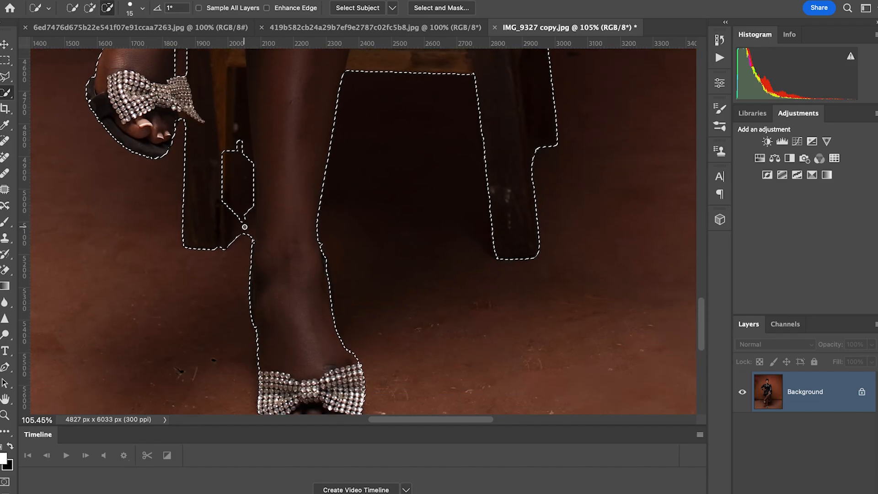
click(233, 244)
drag(250, 216, 241, 241)
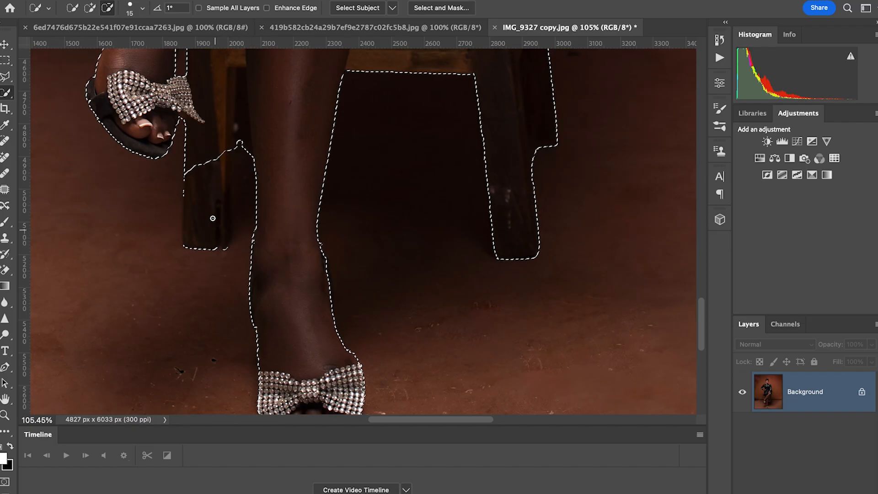
Step: Add the lower end of the stool's left-hand leg back to the selection, including its inner edge
drag(213, 158, 210, 234)
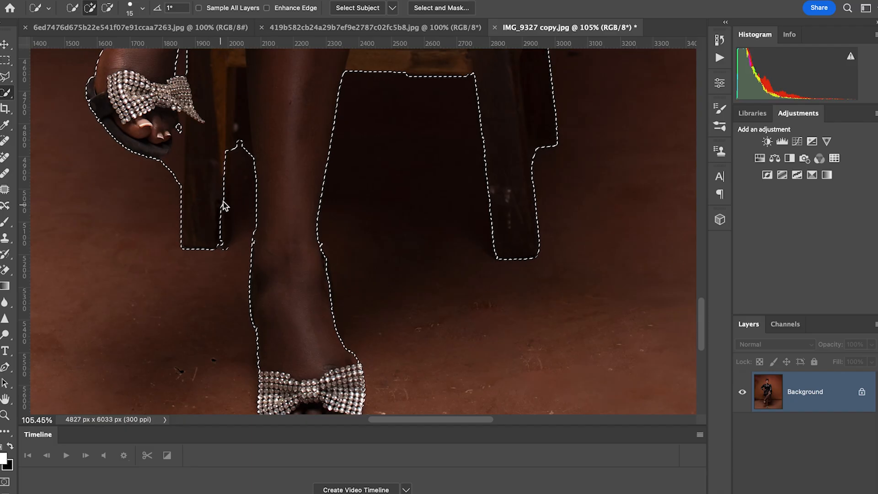
click(225, 245)
drag(225, 245, 227, 215)
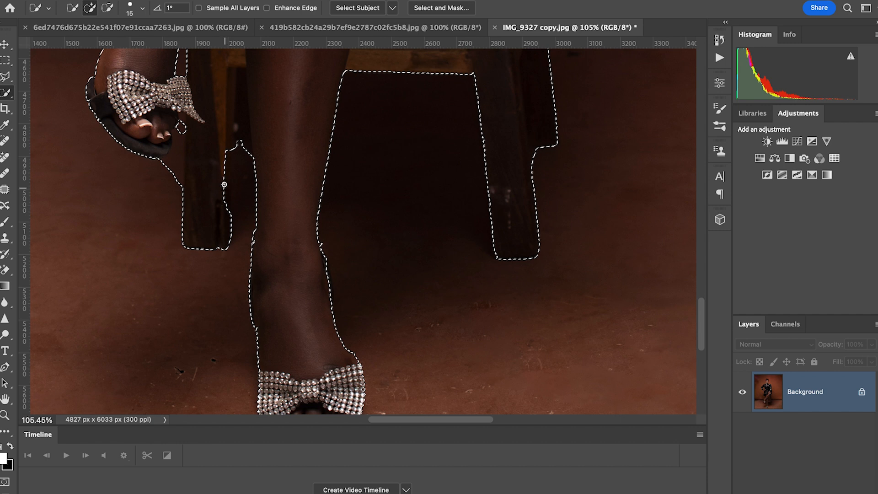
Step: Subtract the background between the raised shoe's toe and the stool's left-hand leg, and clean up the sole's edge
drag(180, 129, 173, 180)
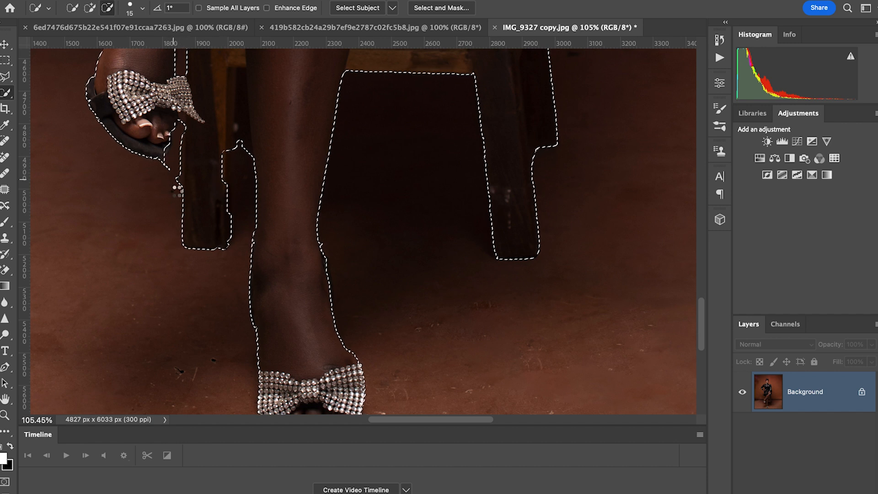
alt+click(179, 169)
drag(180, 170, 175, 196)
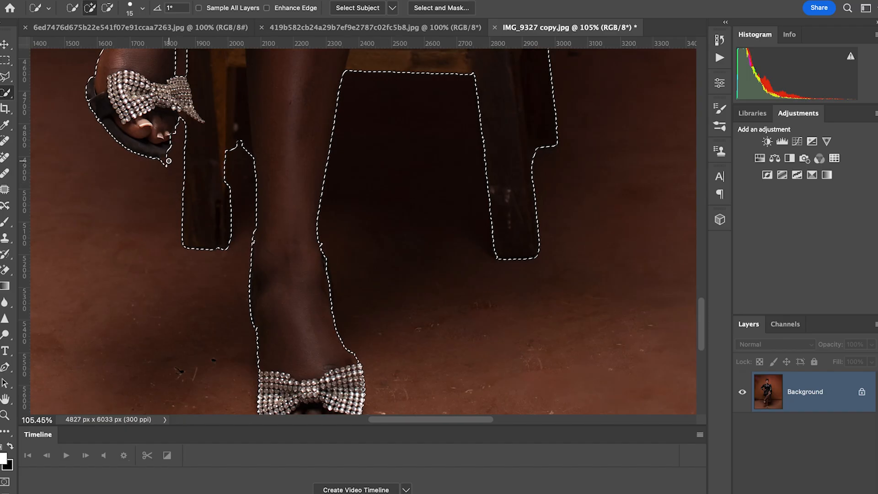
alt+click(161, 167)
alt+click(169, 148)
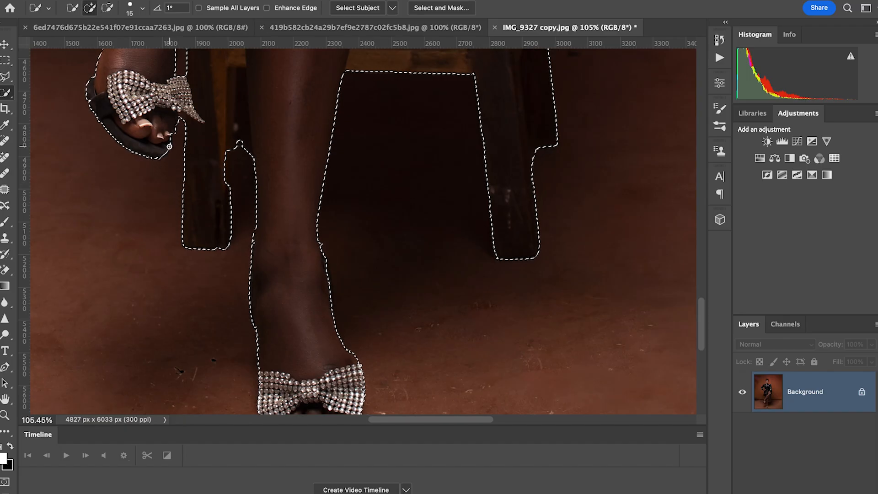
click(172, 132)
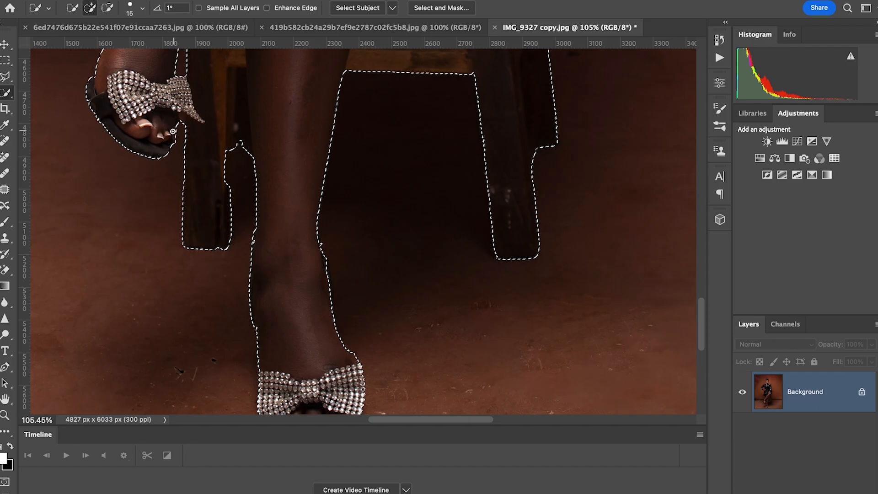
Step: Clean up the selection edge under the raised shoe's toe and along both sides of the standing leg's ankle and foot
alt+click(175, 148)
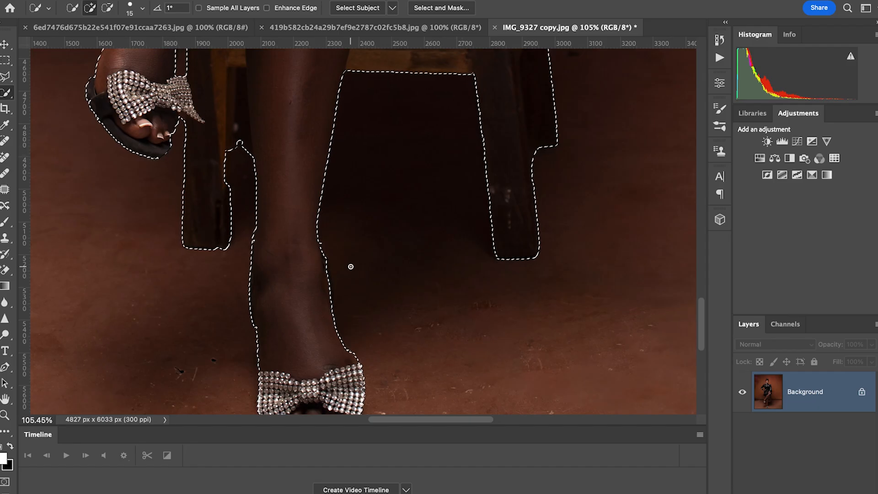
scroll(351, 267, down, 2)
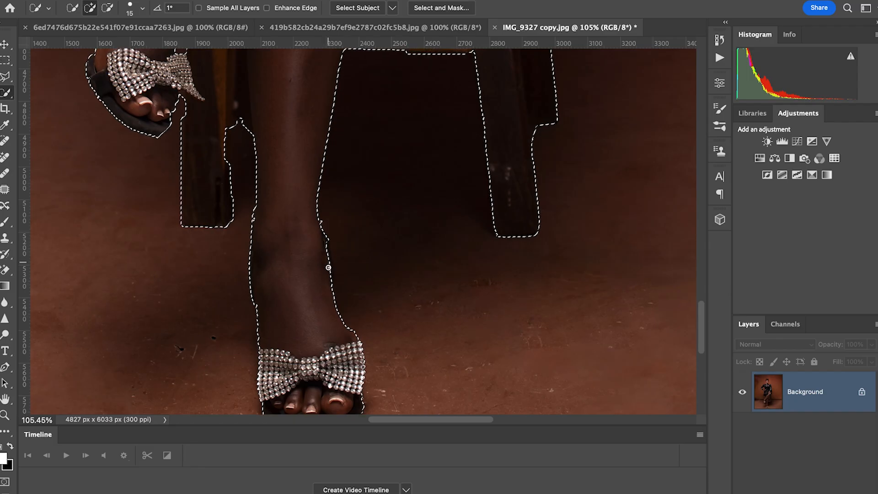
drag(324, 278, 329, 261)
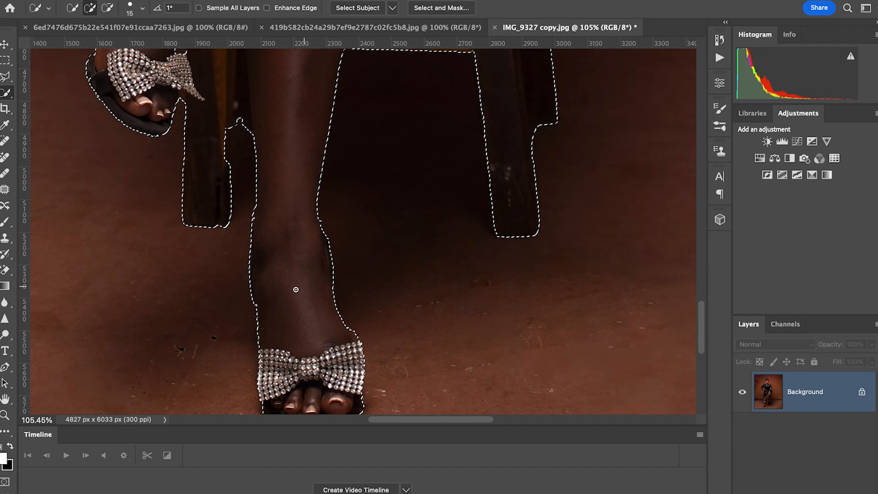
click(263, 321)
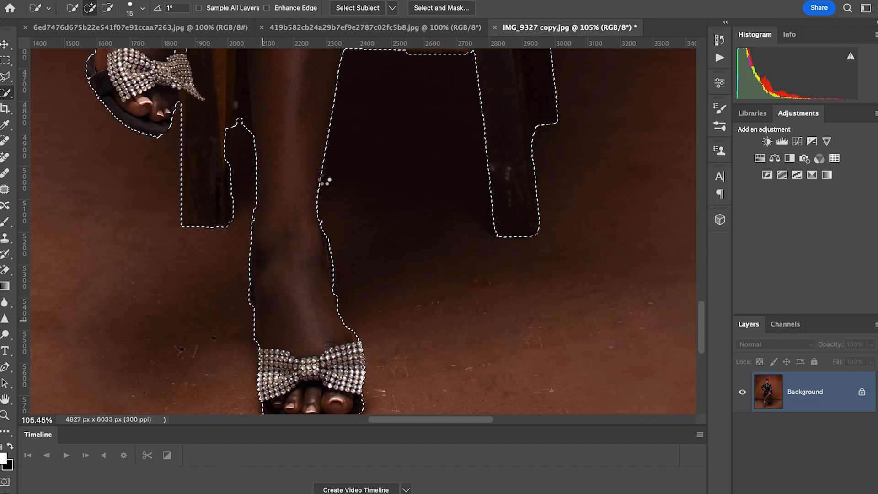
scroll(255, 233, down, 1)
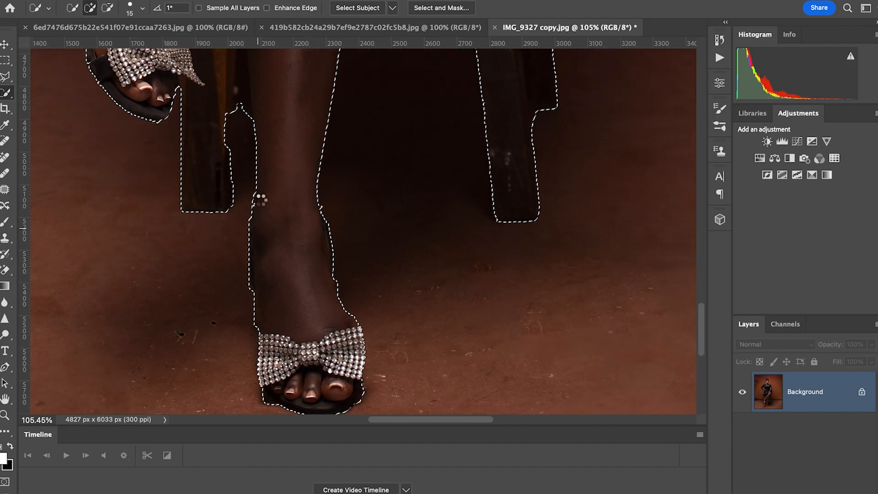
click(255, 211)
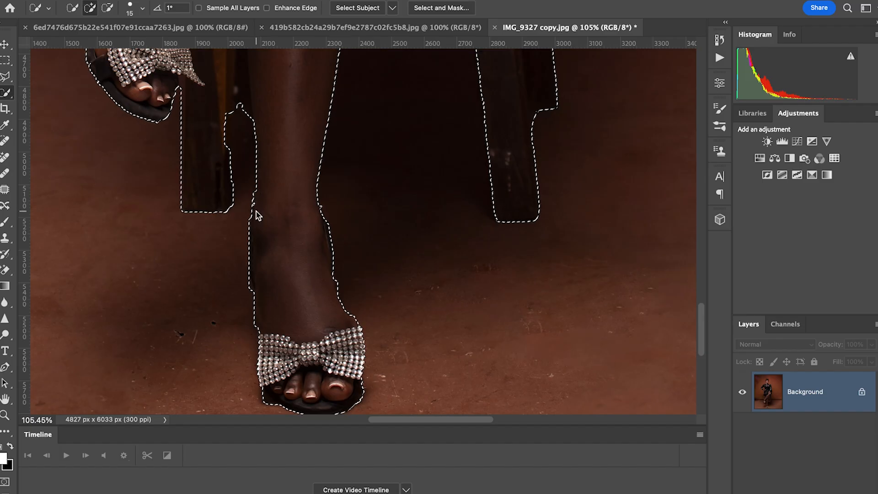
drag(318, 208, 327, 233)
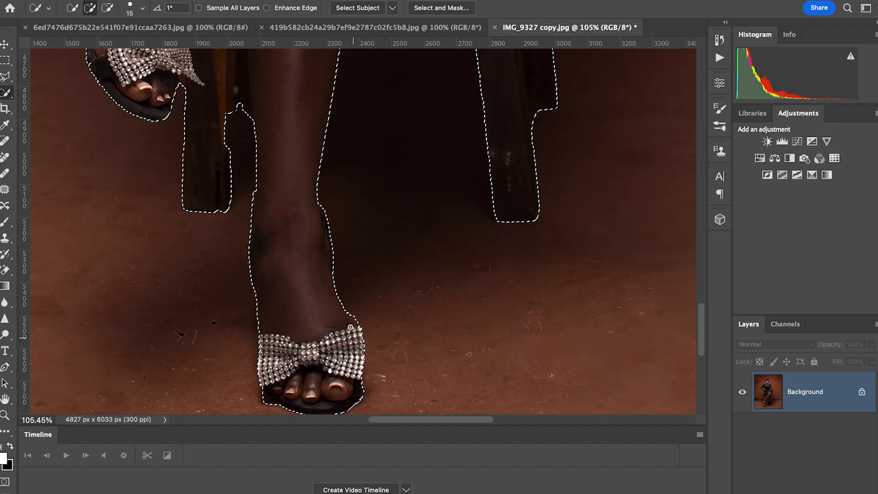
Step: Copy the selected woman and stool to a new layer, and check the cutout by hiding and showing the Background layer
scroll(372, 342, down, 3)
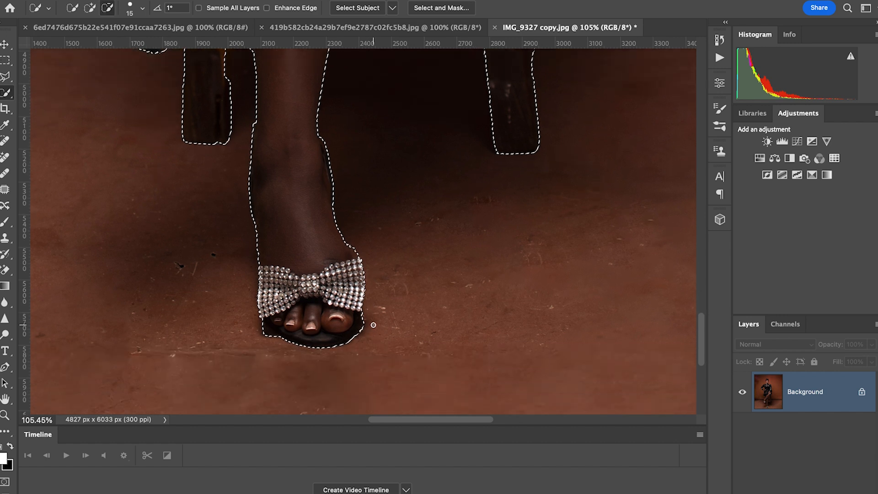
scroll(372, 324, down, 6)
scroll(439, 318, down, 4)
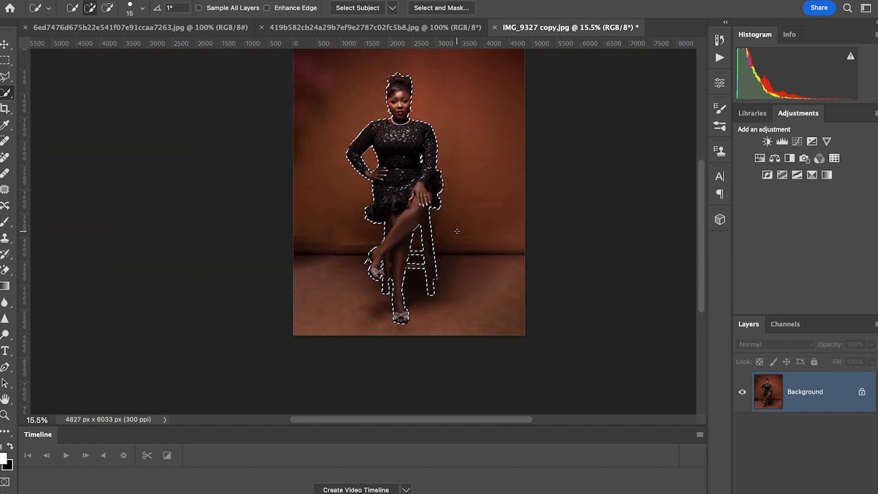
scroll(457, 231, up, 1)
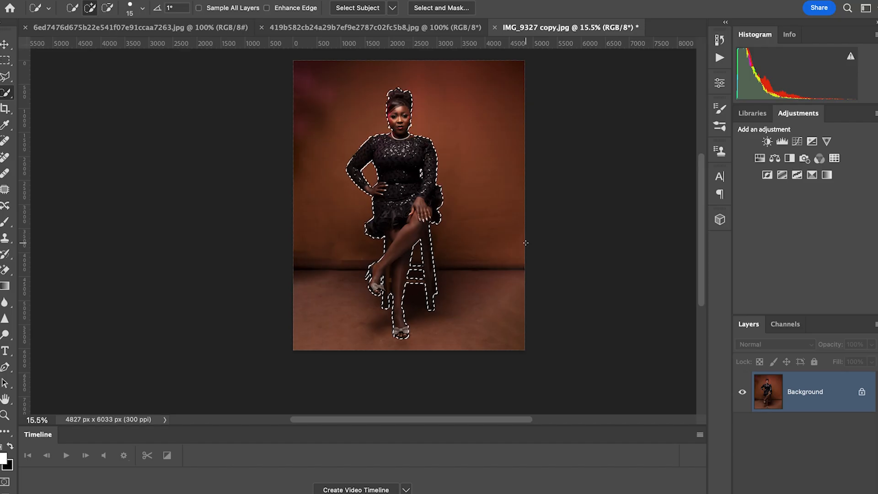
key(ctrl+j)
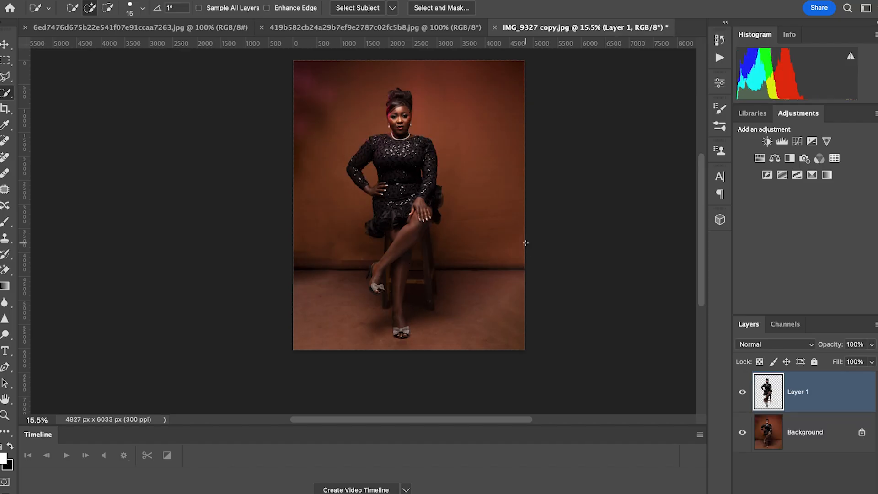
click(742, 432)
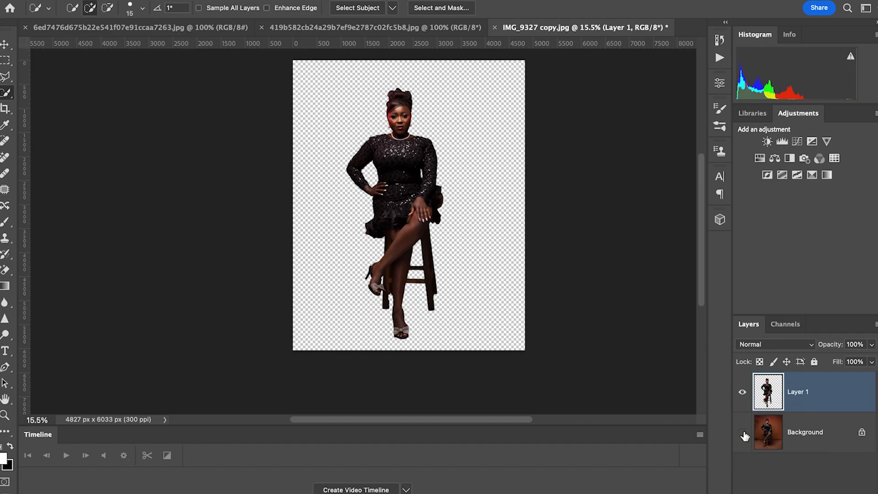
click(741, 432)
click(742, 432)
click(742, 432)
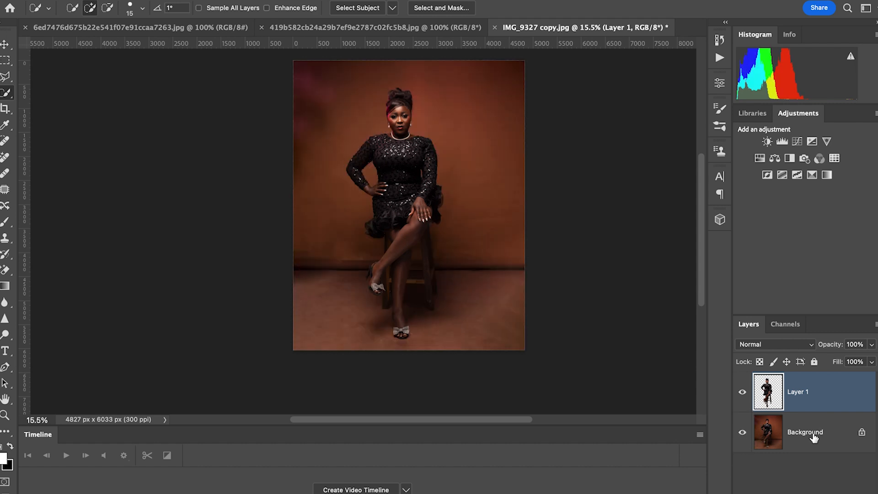
Step: Copy the entire arched-shelf wall image and paste it into IMG_9327 copy.jpg directly above the Background layer
click(815, 431)
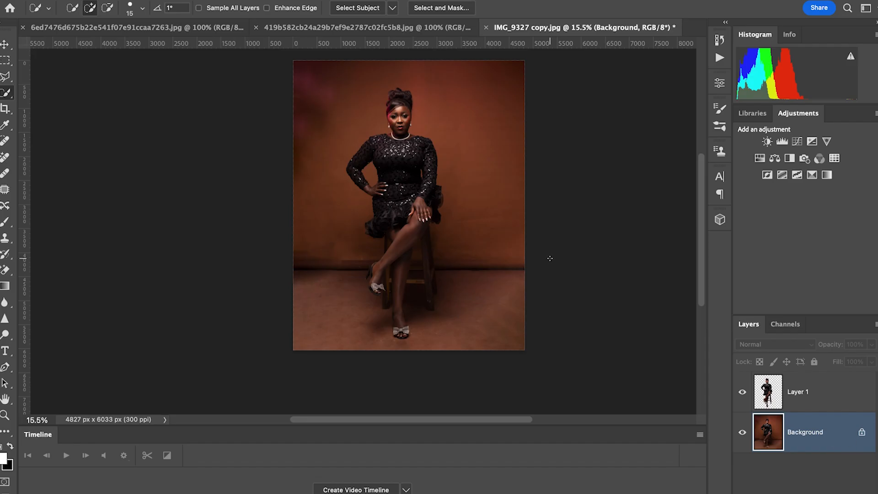
click(374, 28)
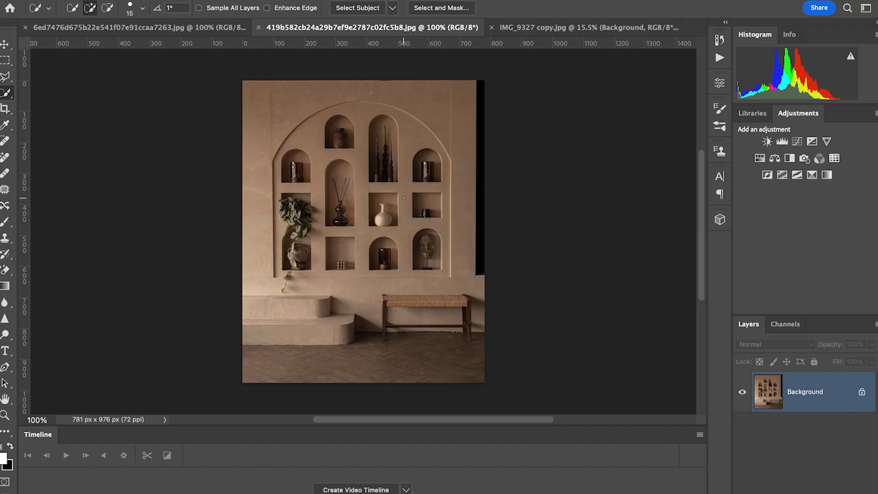
key(v)
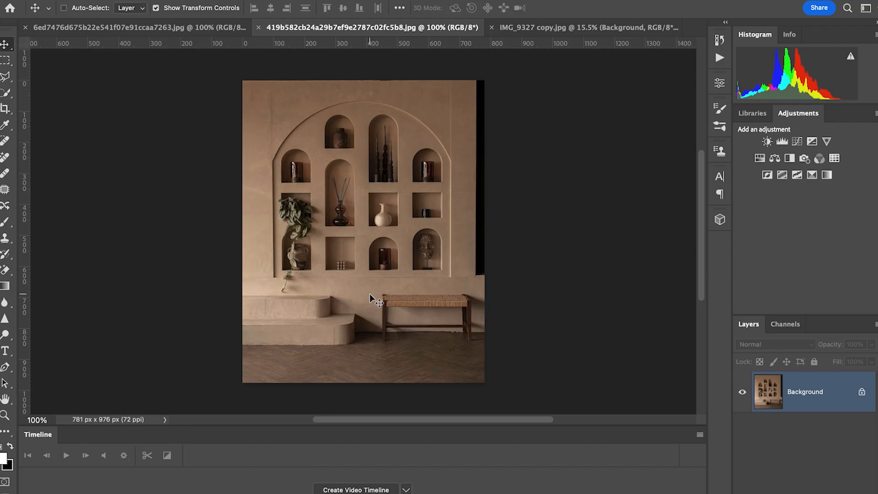
key(ctrl+a)
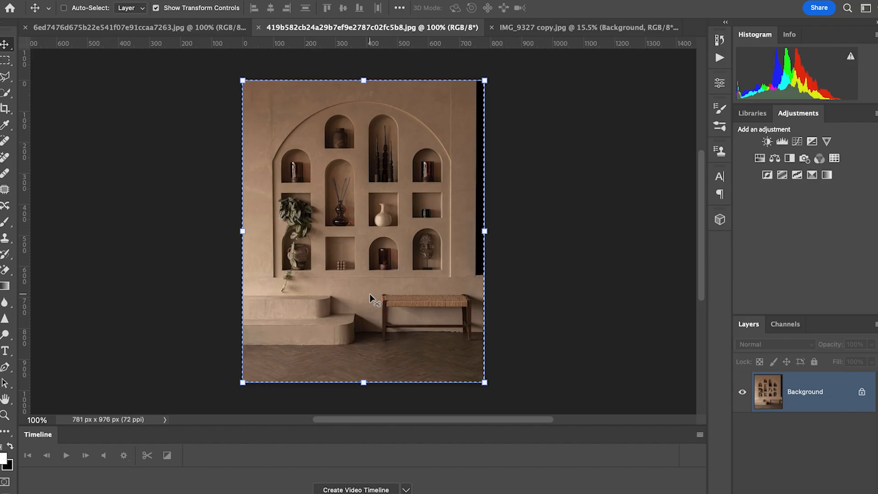
click(583, 29)
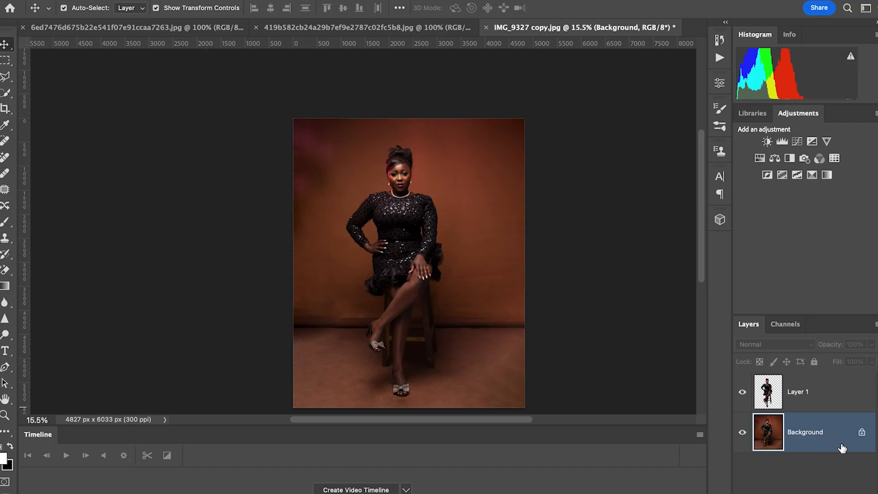
key(ctrl+v)
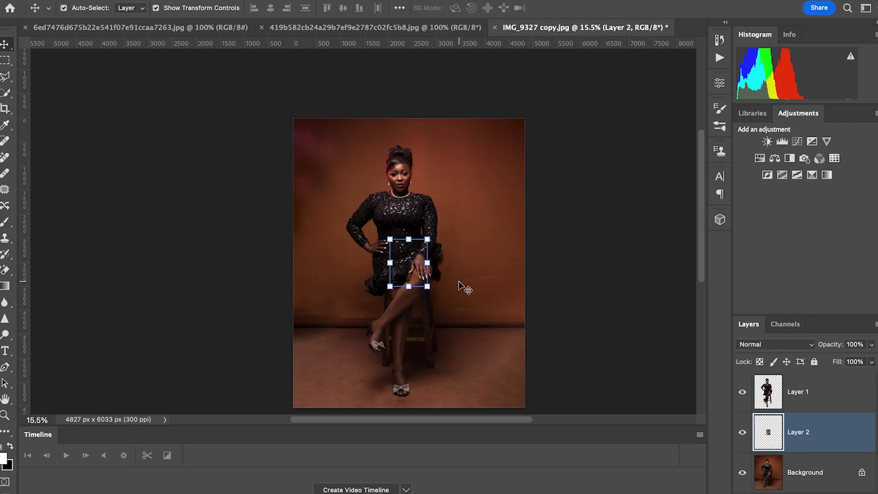
Step: Scale the pasted wall layer proportionally to 592.59% behind the woman, extending slightly past the canvas's upper left corner
scroll(457, 284, down, 3)
scroll(411, 192, up, 2)
drag(408, 212, 382, 91)
drag(408, 259, 401, 342)
drag(394, 376, 390, 381)
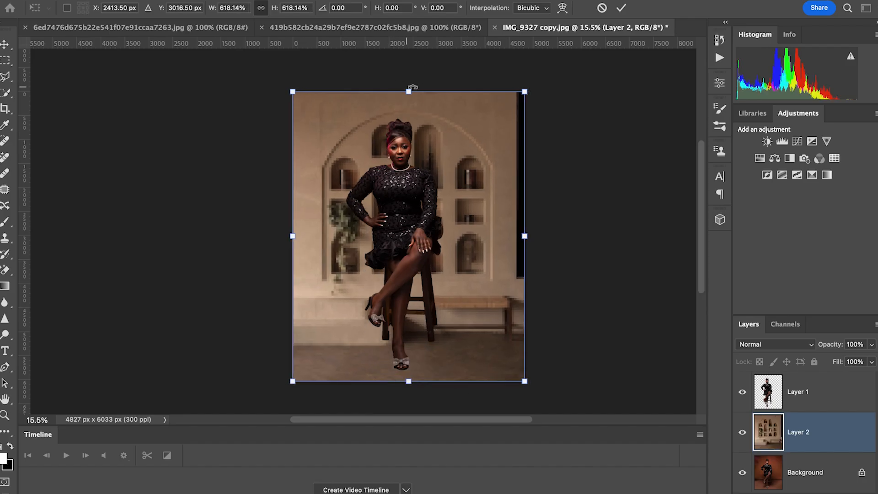
drag(409, 90, 401, 86)
drag(432, 131, 430, 132)
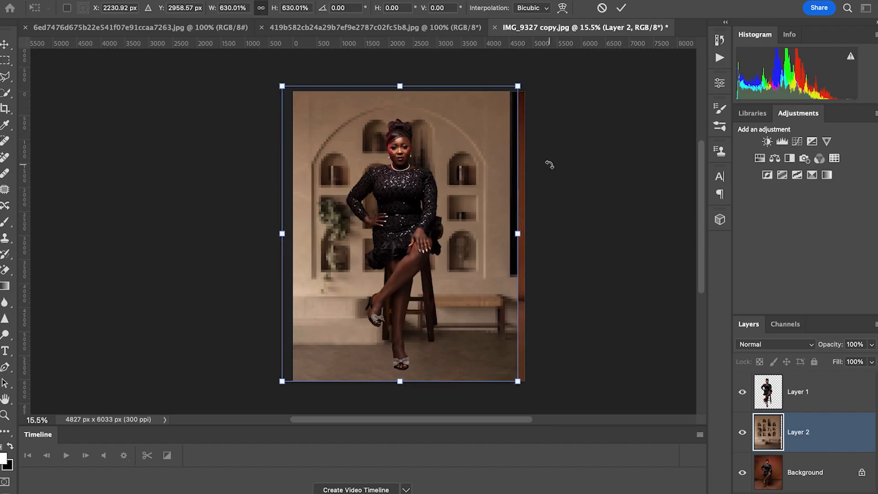
drag(517, 381, 510, 360)
click(620, 7)
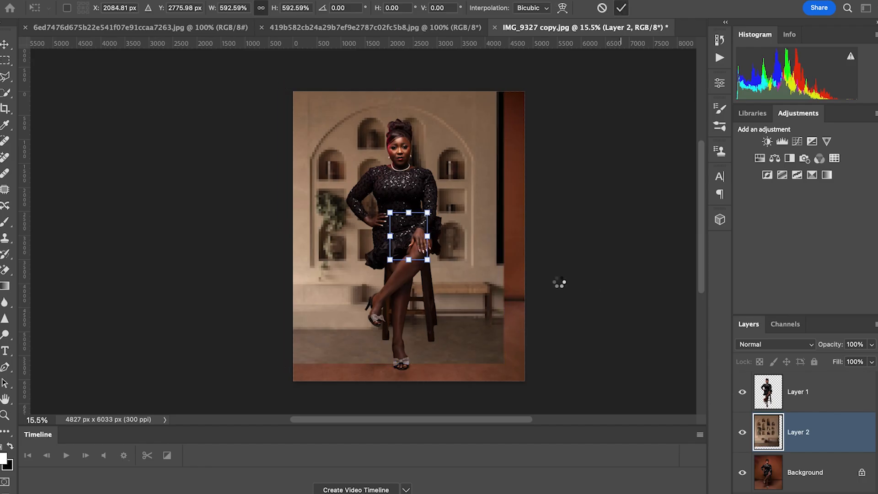
Step: Stretch the wall layer to 115.38% width and 99.45% height, and shift it so its right-hand side meets the canvas edge
key(ctrl+t)
drag(522, 227, 537, 231)
mouse_move(410, 363)
mouse_down()
mouse_move(409, 374)
mouse_move(407, 362)
mouse_up()
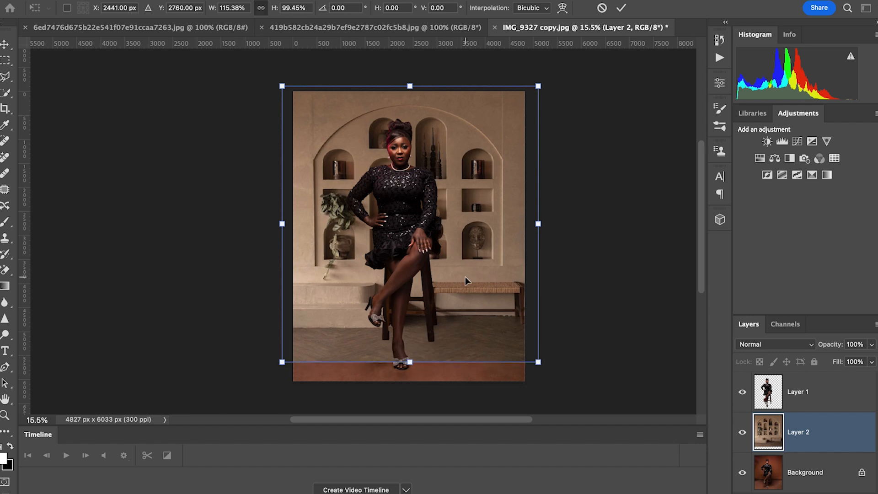
drag(463, 269, 454, 264)
key(Return)
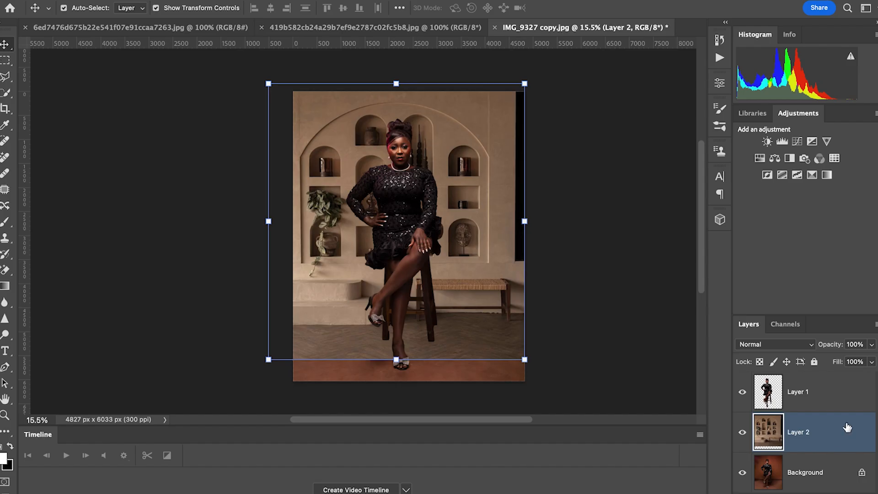
Step: Copy the entire sunset landscape image and paste it into the portrait document above the wall layer
click(109, 28)
key(super+a)
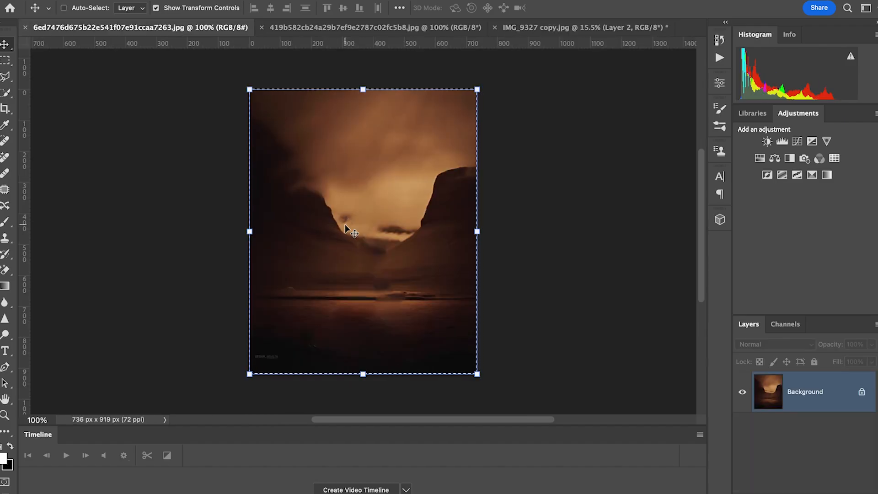
key(super+c)
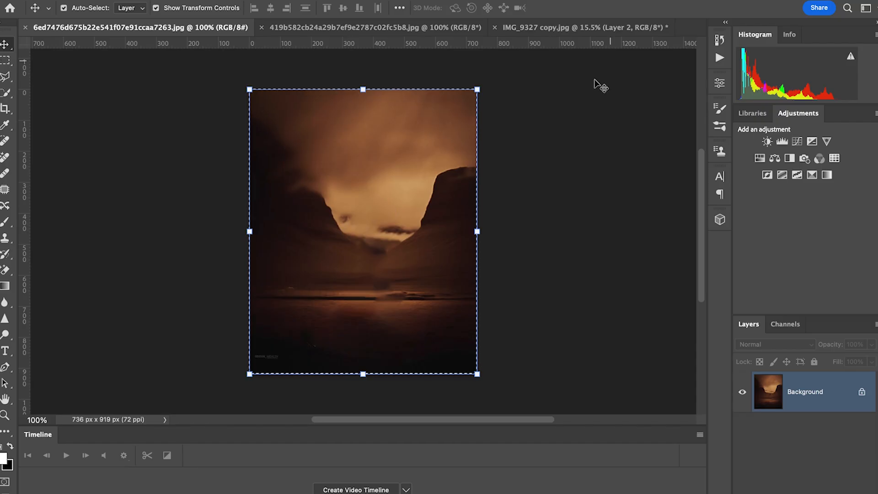
click(580, 23)
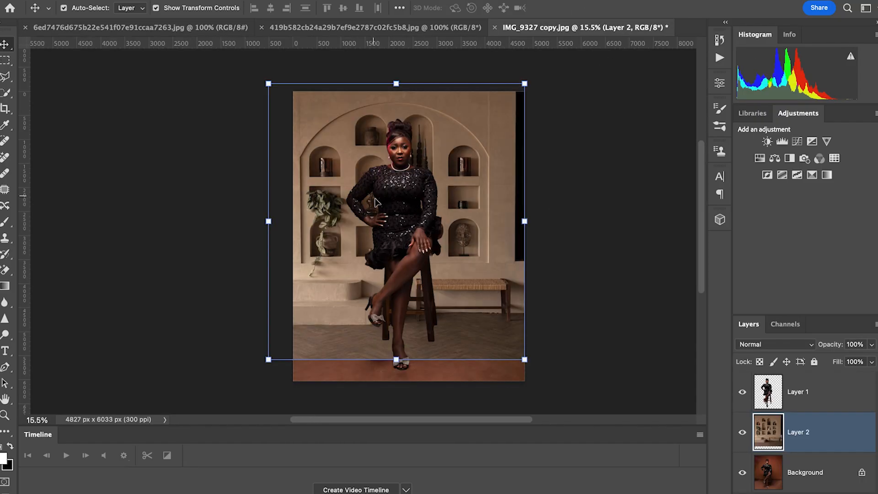
key(super+v)
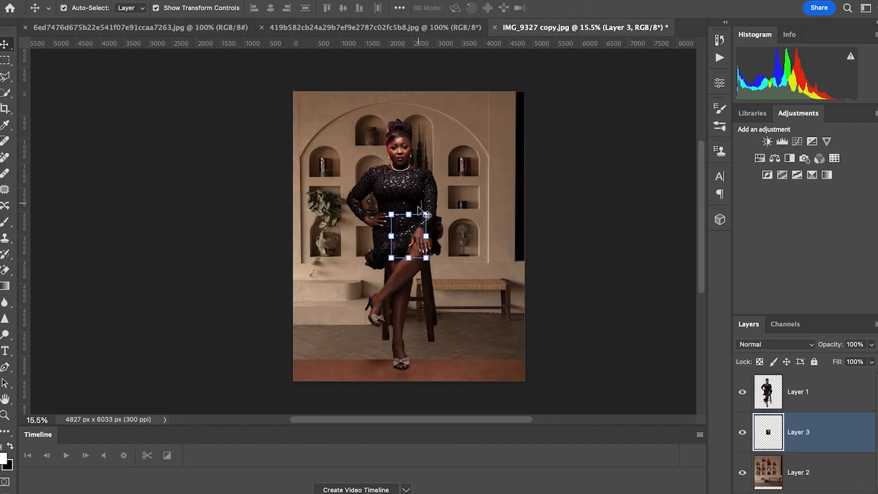
Step: Enlarge the sunset layer to cover the whole canvas, and compare the composite with that layer hidden and shown
drag(410, 218, 409, 92)
drag(408, 257, 407, 391)
click(621, 8)
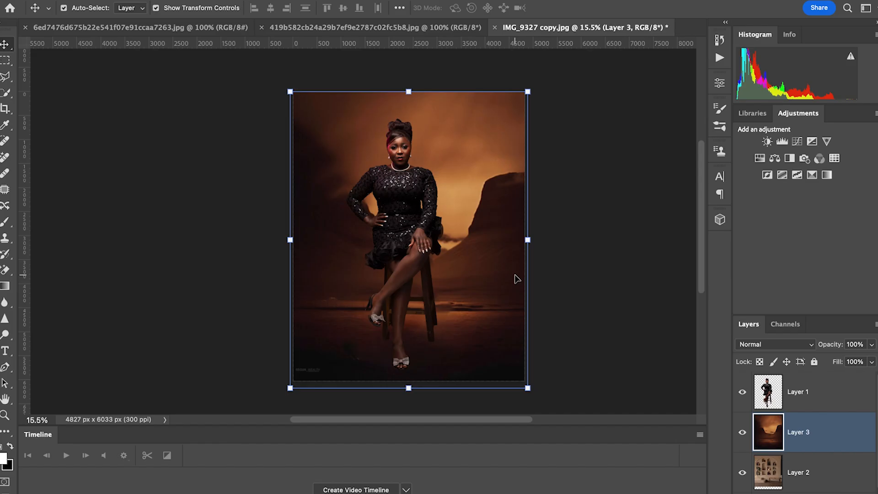
click(741, 434)
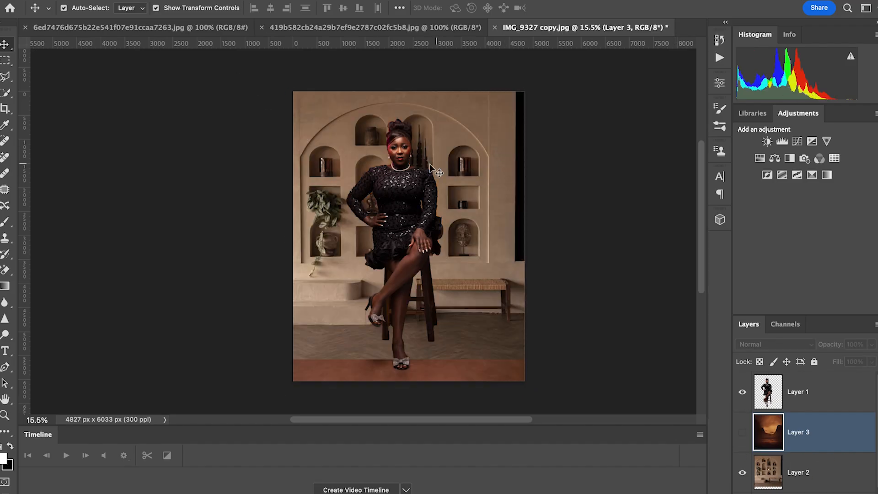
click(742, 432)
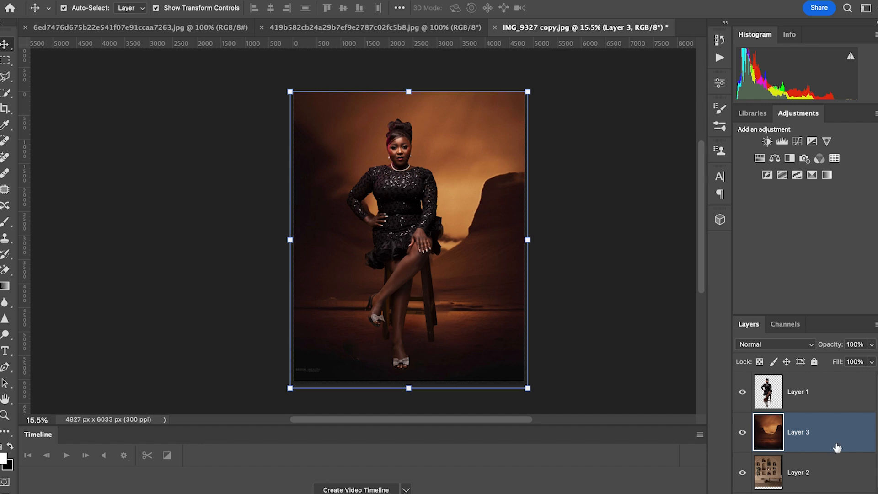
Step: Move the wall layer above the sunset layer in the stacking order, and check it by hiding and showing it
click(803, 472)
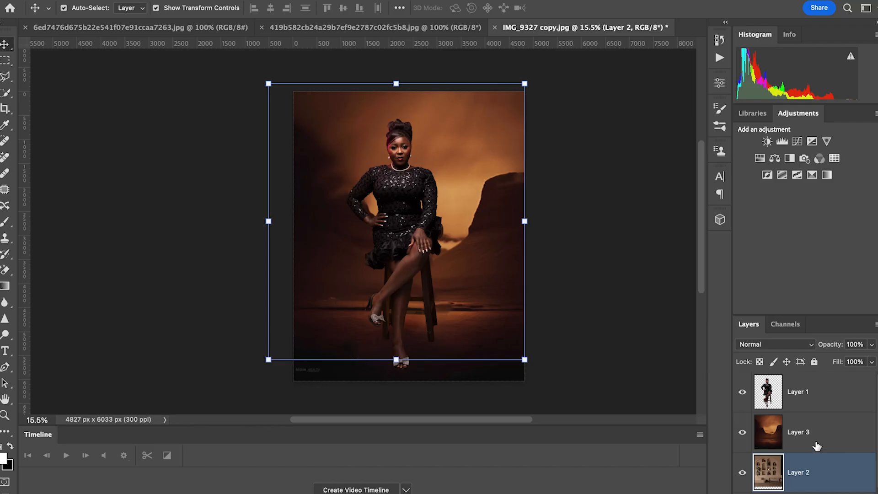
click(806, 475)
drag(803, 474, 802, 438)
drag(800, 472, 803, 427)
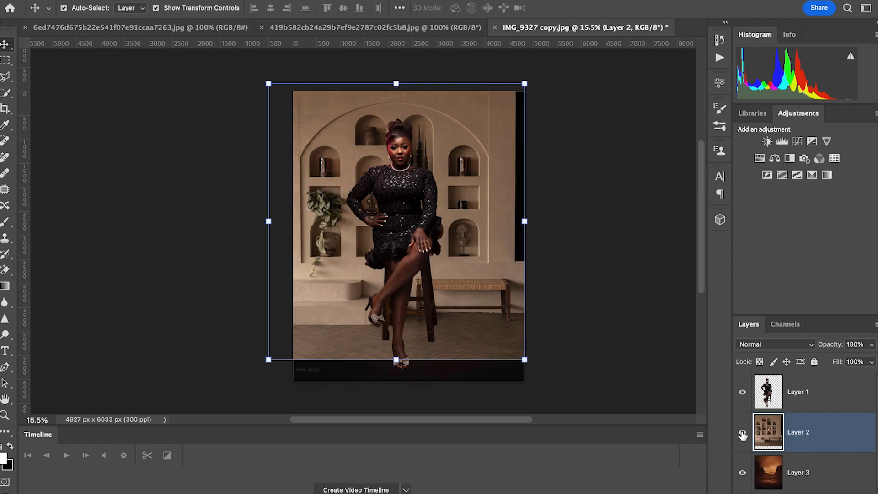
click(742, 432)
click(743, 433)
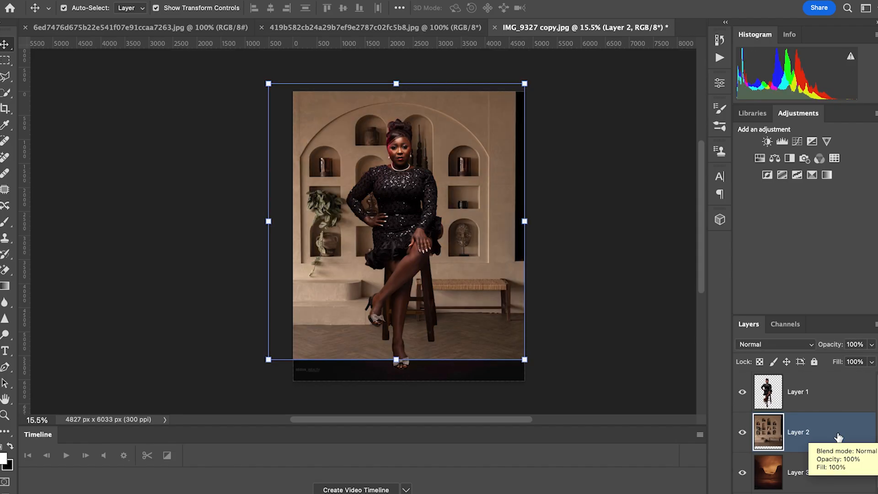
scroll(814, 445, down, 1)
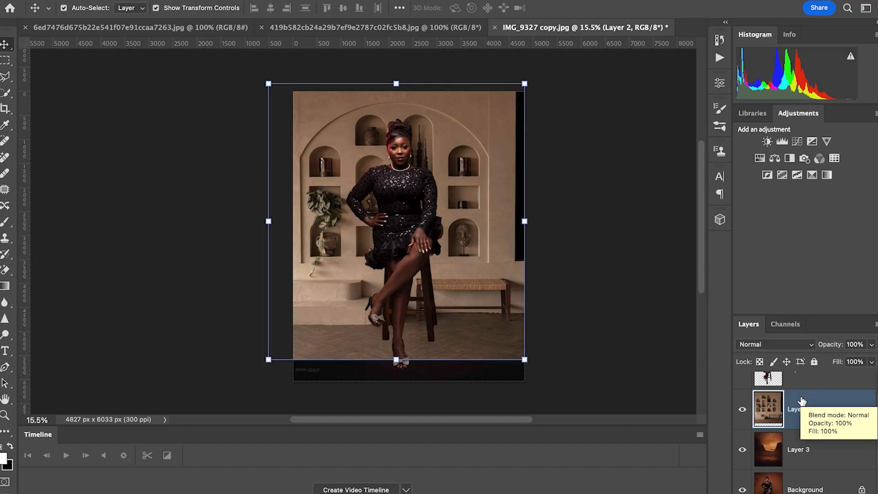
Step: Compare the composite with the original backdrop by hiding and reshowing the wall and sunset layers
click(742, 409)
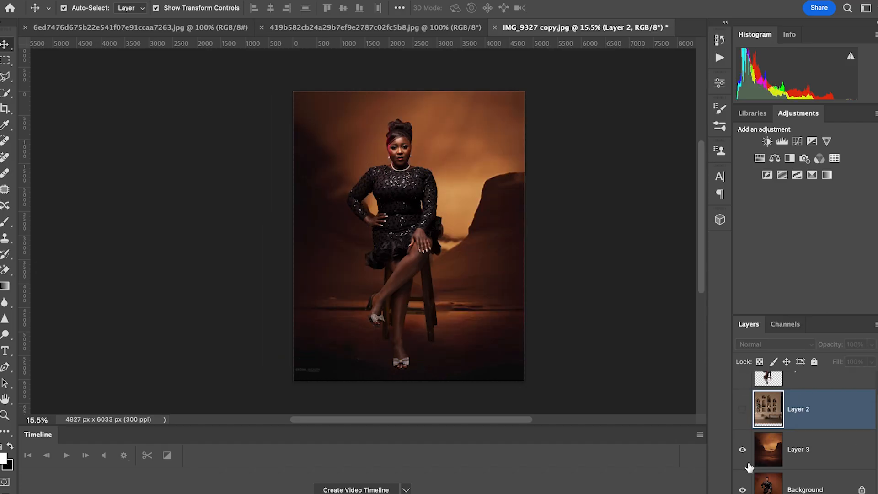
click(742, 449)
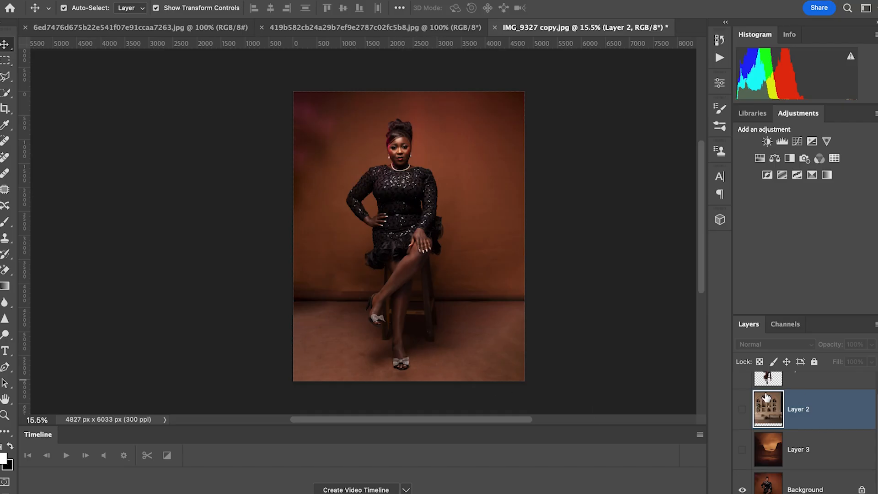
click(742, 409)
click(741, 449)
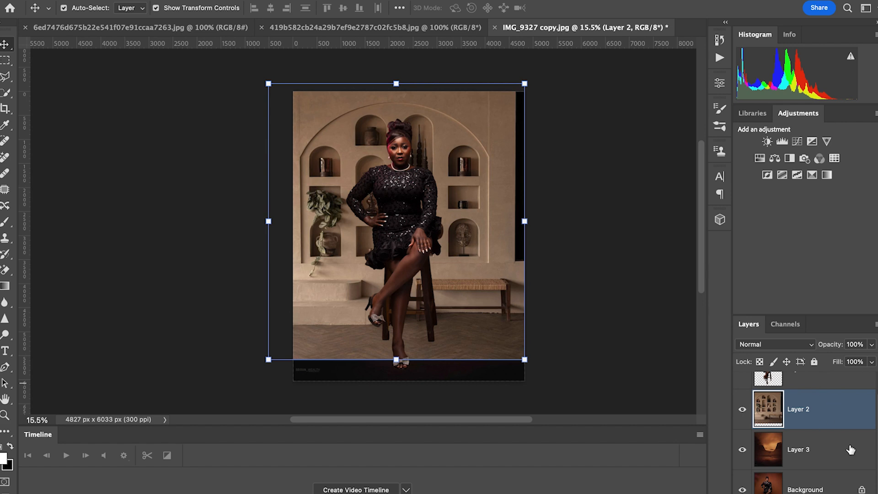
Step: Add a white layer mask to the wall layer and set the Brush to 70% opacity and 70% flow
scroll(816, 449, up, 1)
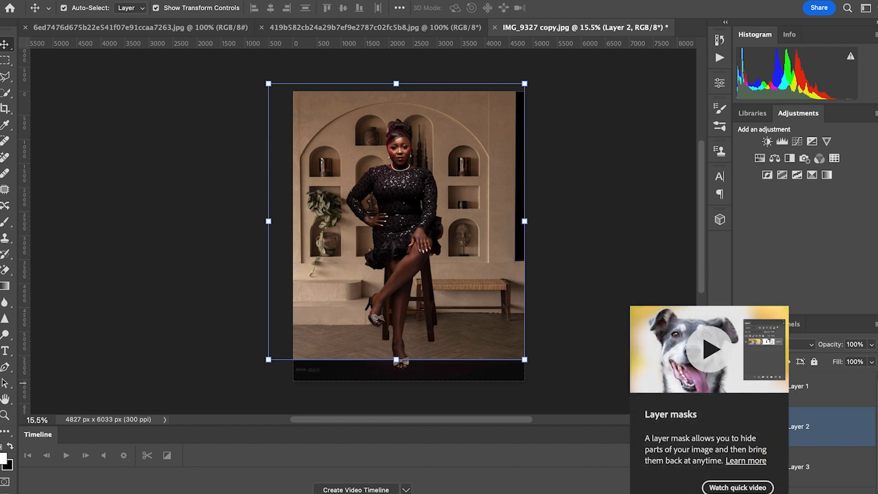
click(792, 493)
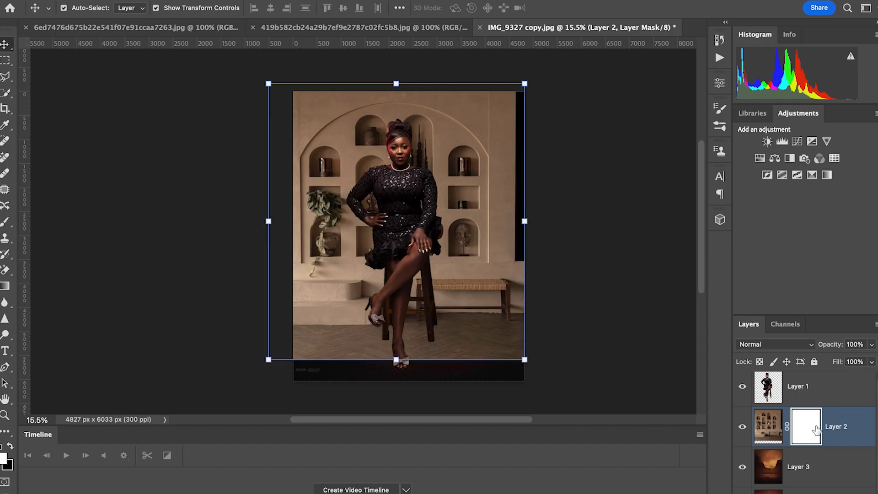
click(5, 223)
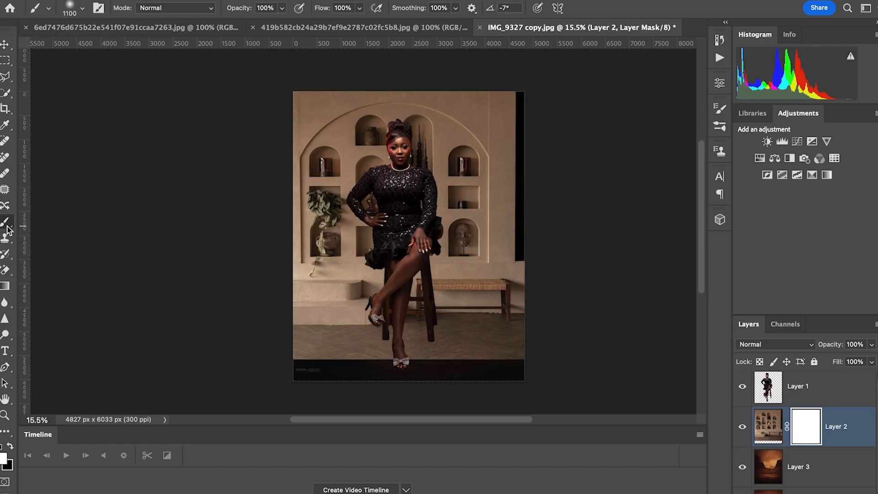
click(283, 9)
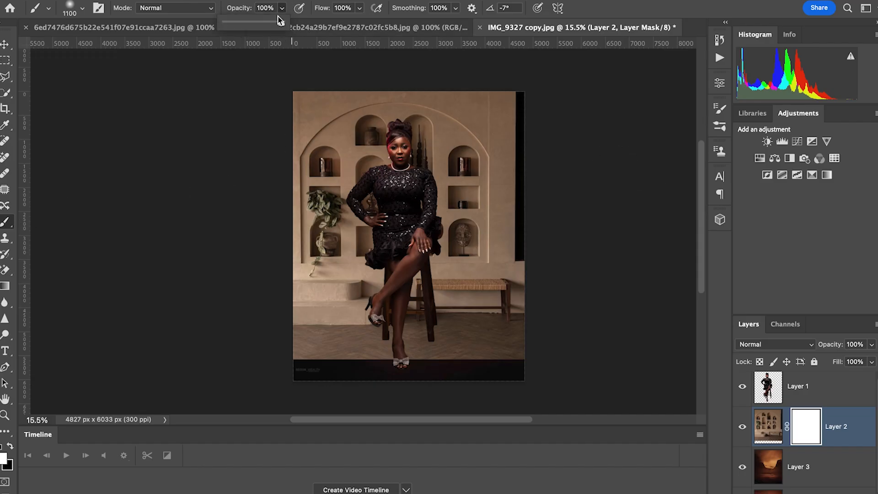
drag(275, 24, 264, 28)
click(360, 9)
drag(363, 22, 344, 28)
click(597, 178)
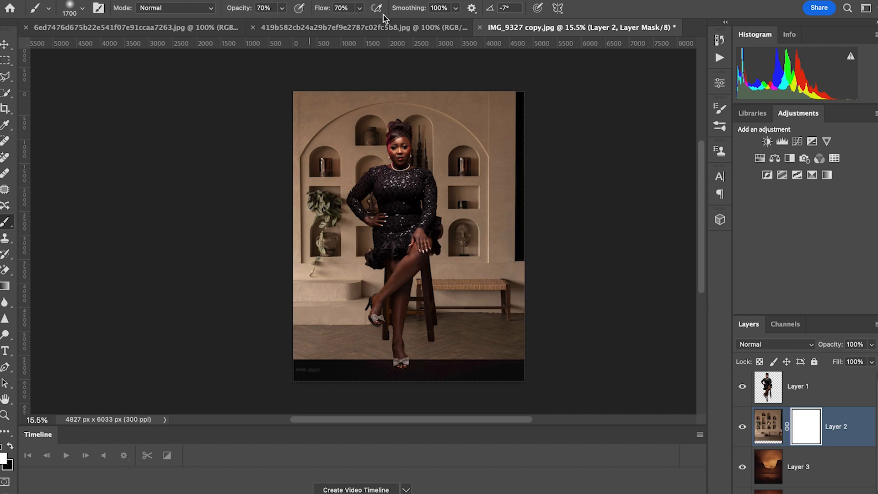
Step: Swap the foreground and background colours and hide the sunset layer to reveal the original studio floor beneath the wall layer
click(10, 446)
click(812, 471)
click(741, 467)
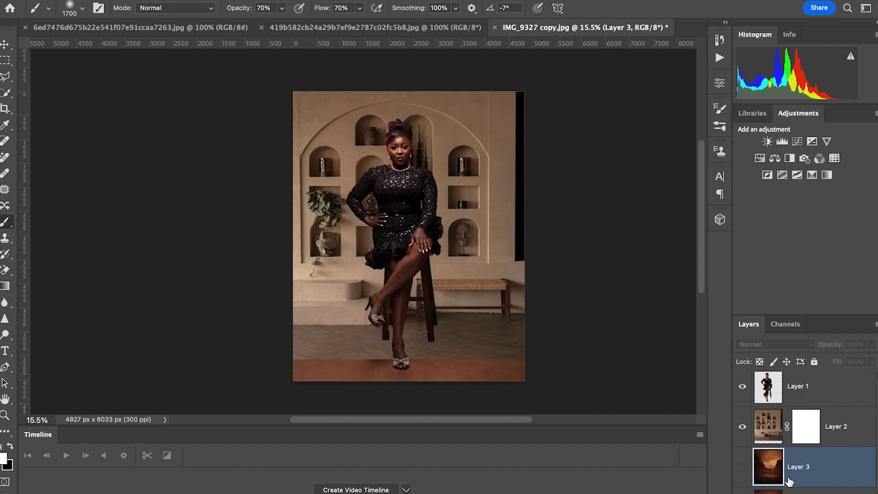
Step: Paint black on the wall layer's mask across the lower floor with a large soft brush, 1600 down to 1000 px, blending in the studio floor
click(807, 429)
key(x)
key(bracketleft)
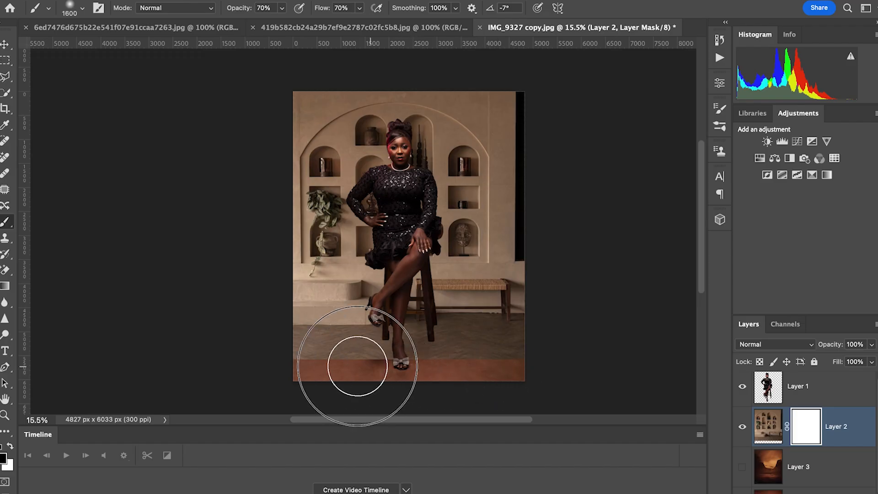
drag(270, 359, 396, 376)
key(bracketleft)
key(bracketleft)
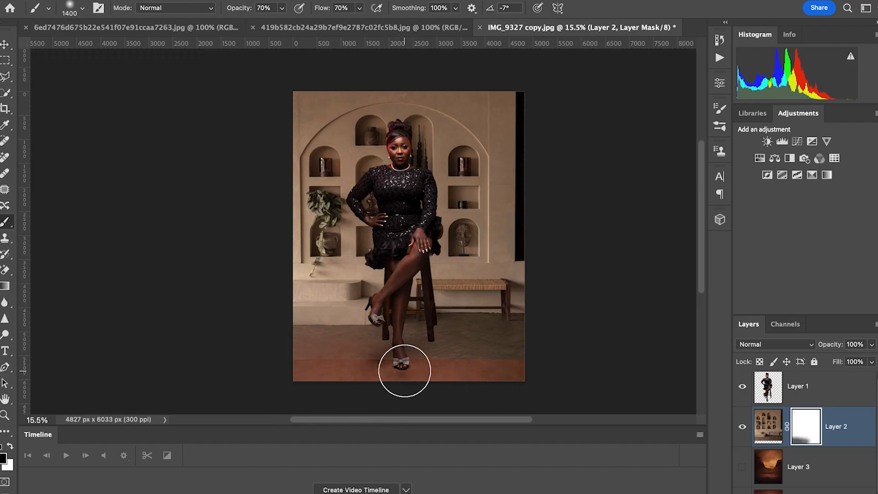
key(bracketleft)
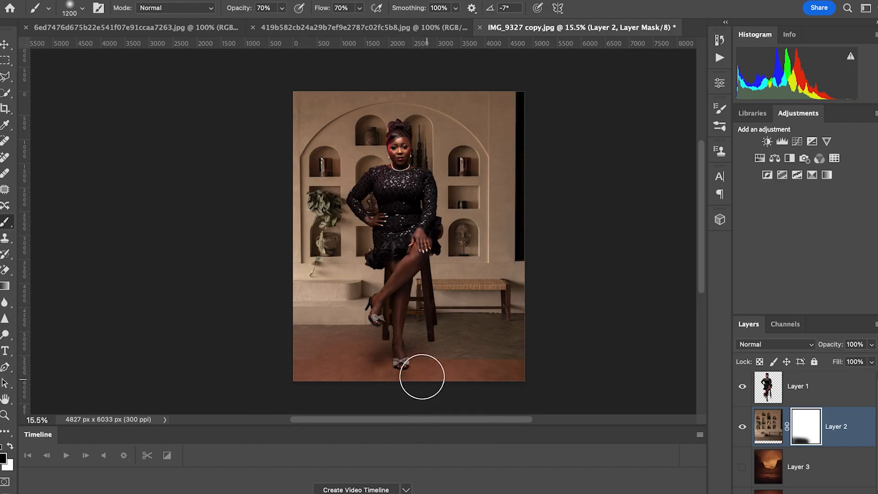
mouse_move(368, 368)
mouse_down()
mouse_move(387, 374)
mouse_move(537, 360)
mouse_up()
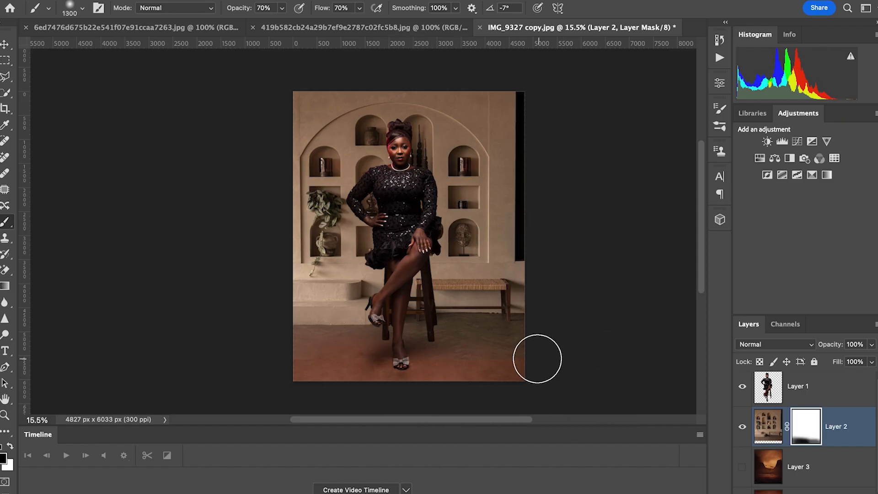
key(bracketleft)
key(bracketleft)
key(bracketleft)
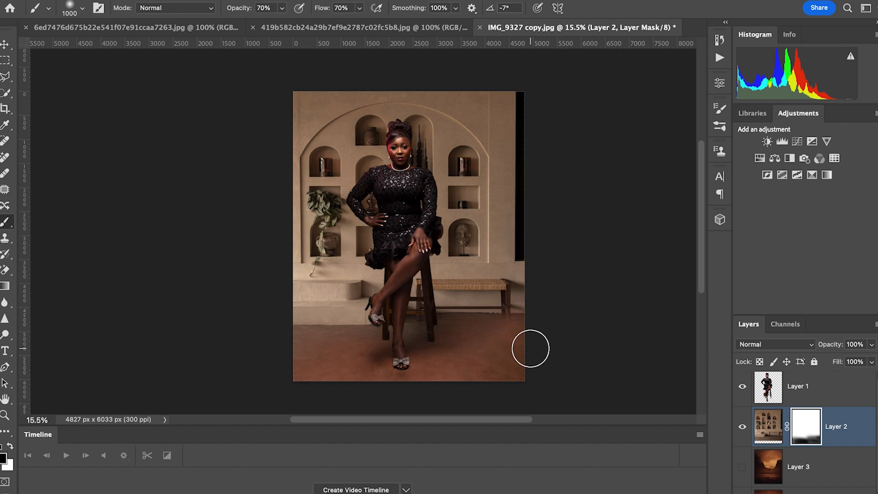
Step: Refine the wall mask around the stool legs and feet with a smaller black brush, 800 down to 400 px
key(bracketleft)
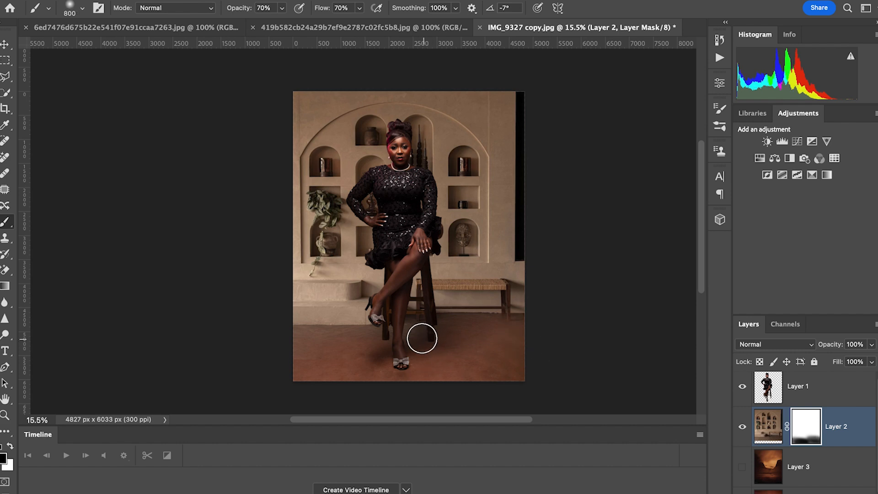
key(bracketleft)
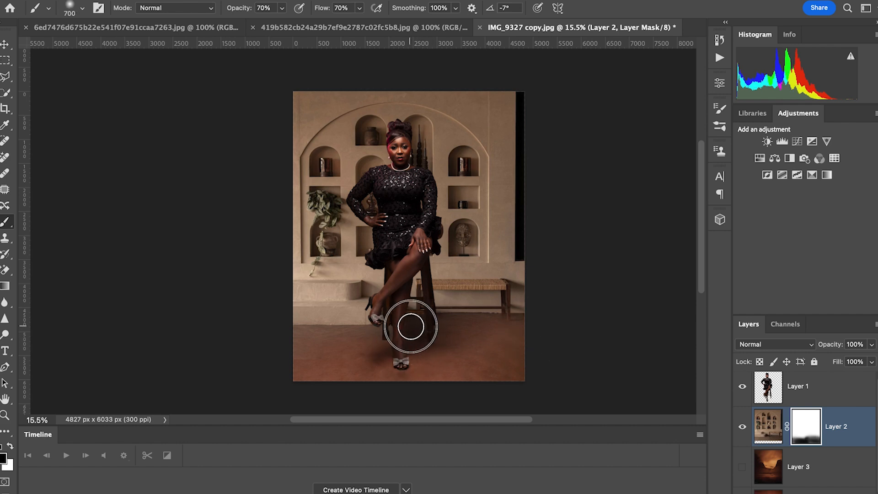
key(bracketleft)
key(bracketleft)
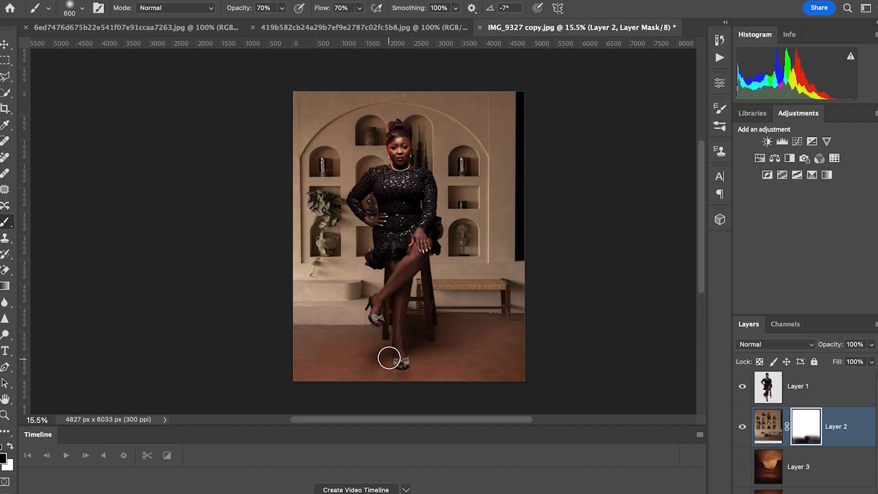
key(bracketleft)
key(bracketleft)
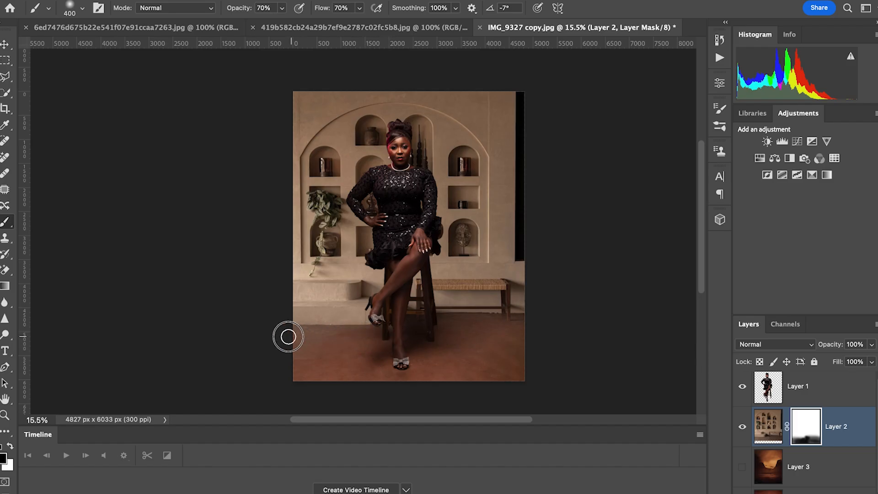
Step: Even out the masked floor along both sides and beneath the bench with a black brush between 600 and 1300 px
key(bracketright)
key(bracketright)
key(bracketright)
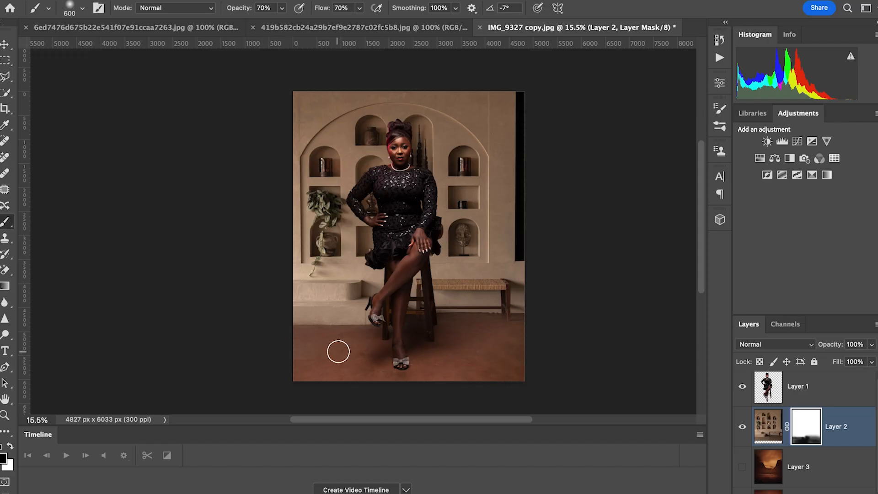
key(bracketright)
key(bracketright)
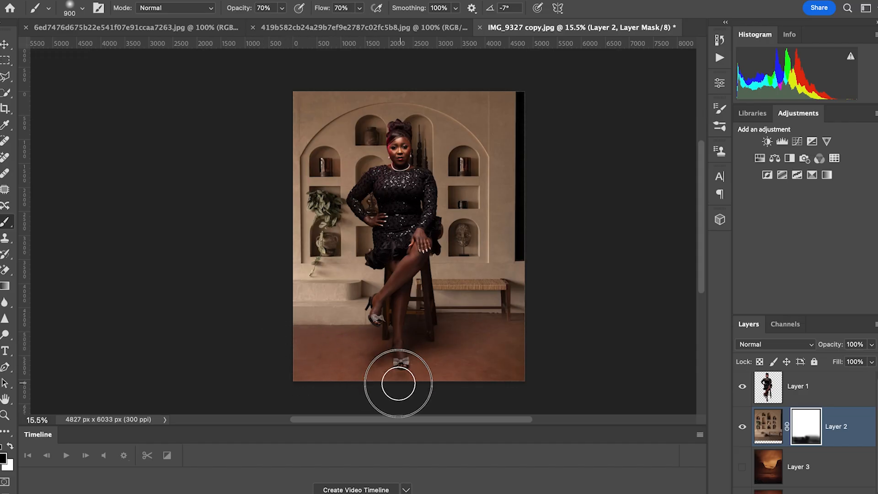
key(bracketleft)
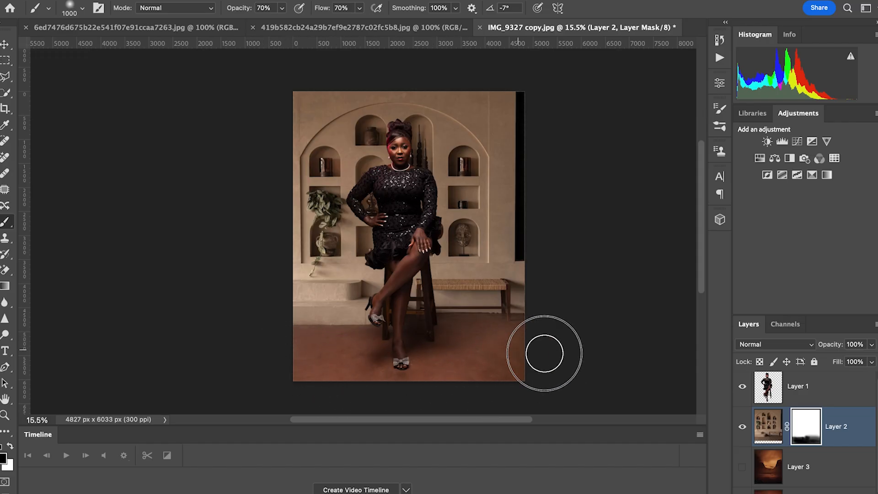
key(bracketleft)
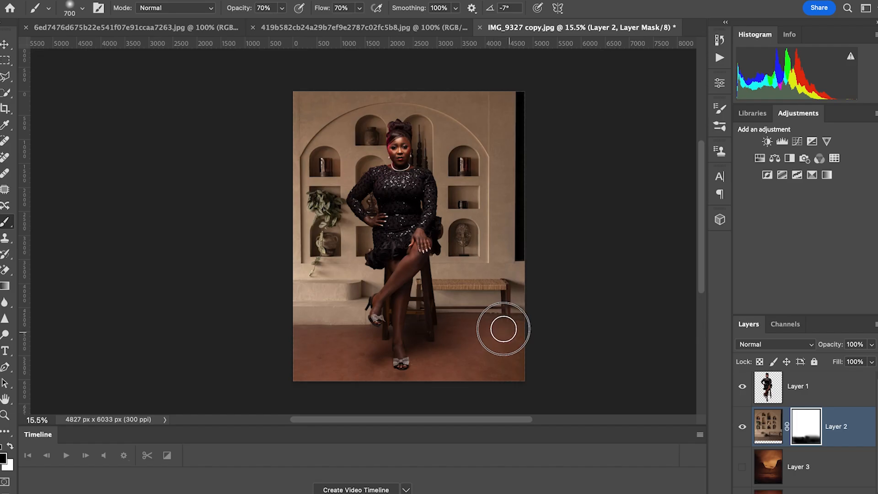
key(bracketright)
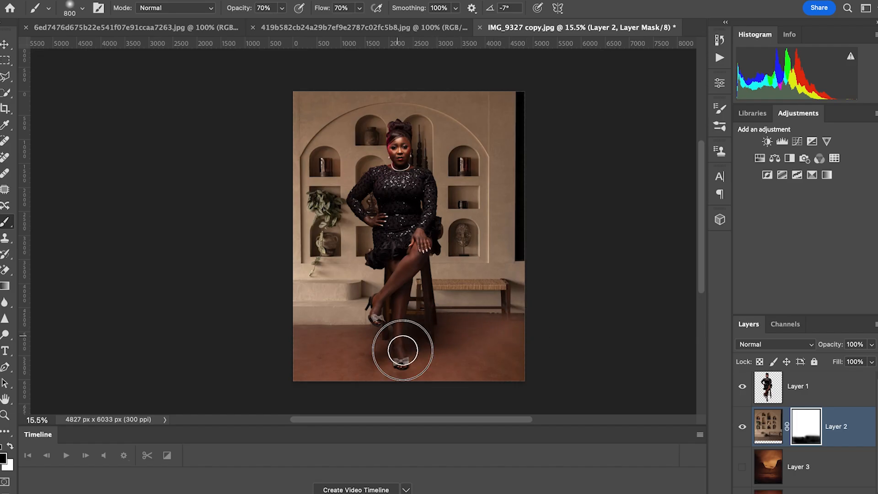
key(bracketright)
key(bracketright)
key(bracketright)
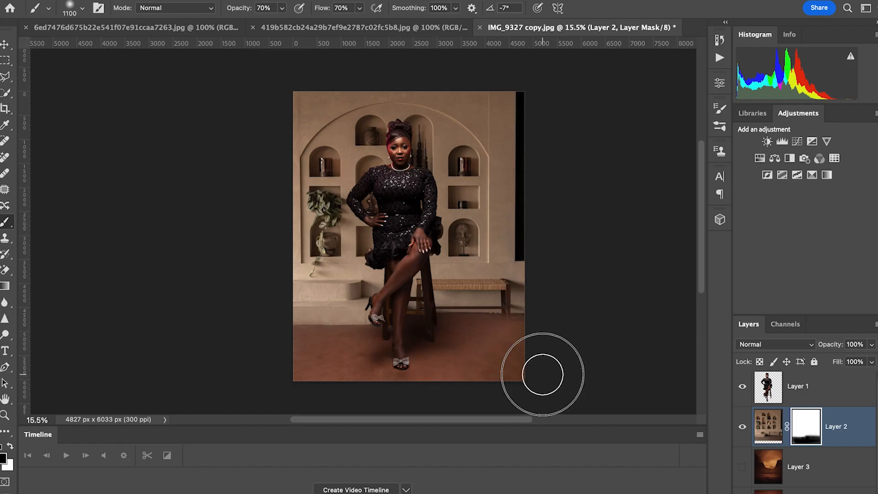
key(bracketright)
key(bracketright)
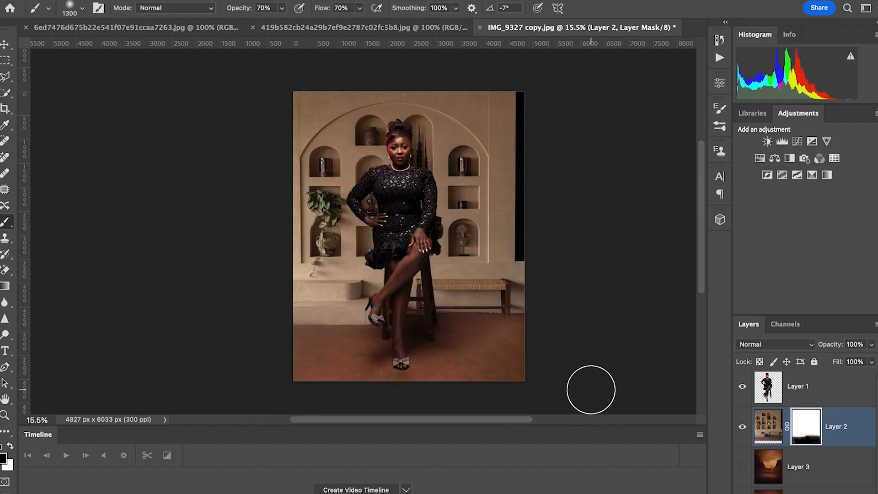
Step: Check the floor blend by hiding and showing the wall layer and the sunset layer, leaving only the sunset hidden
click(742, 427)
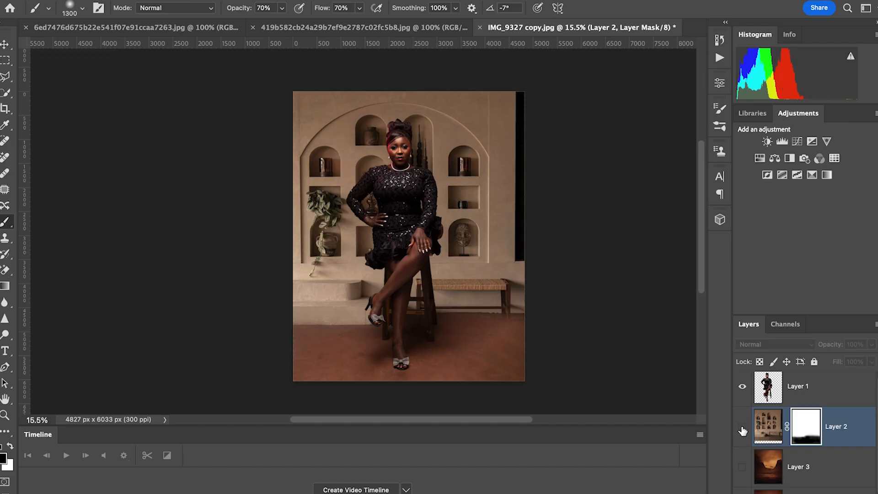
click(741, 429)
click(742, 428)
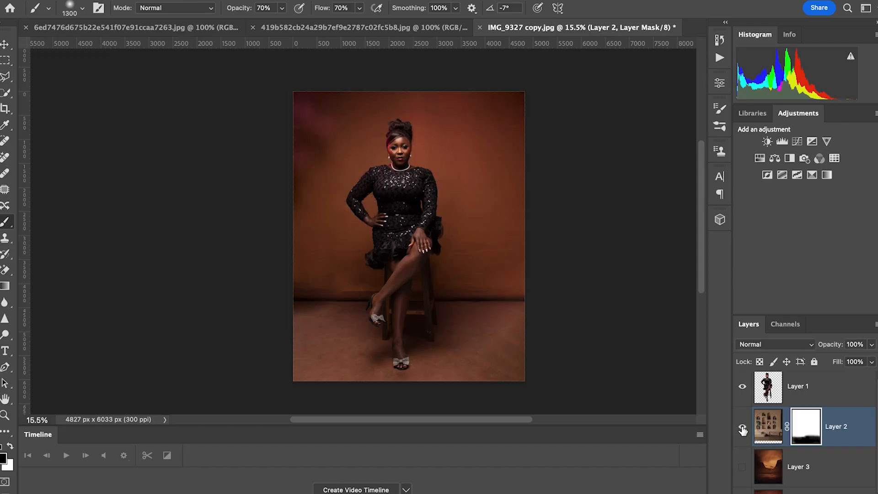
click(742, 428)
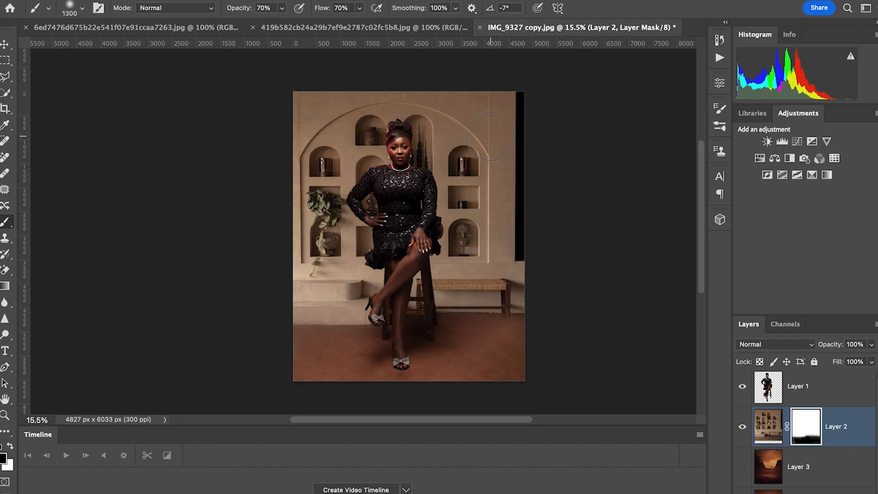
click(742, 426)
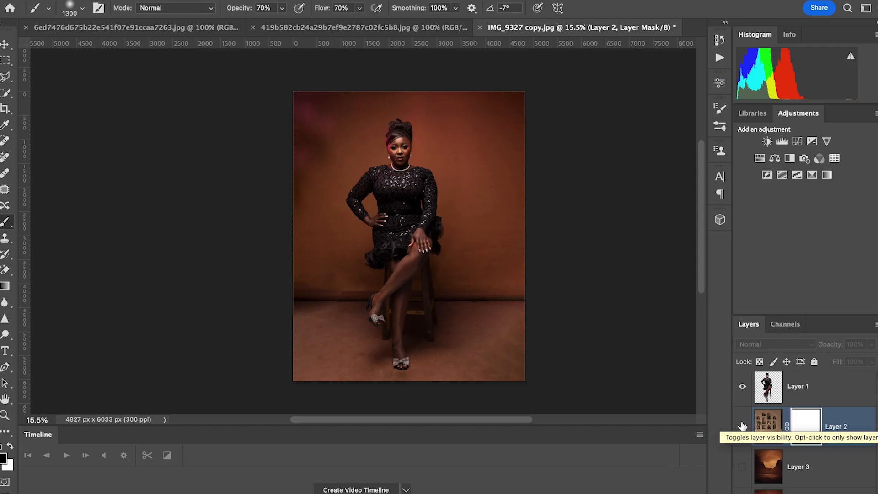
click(742, 426)
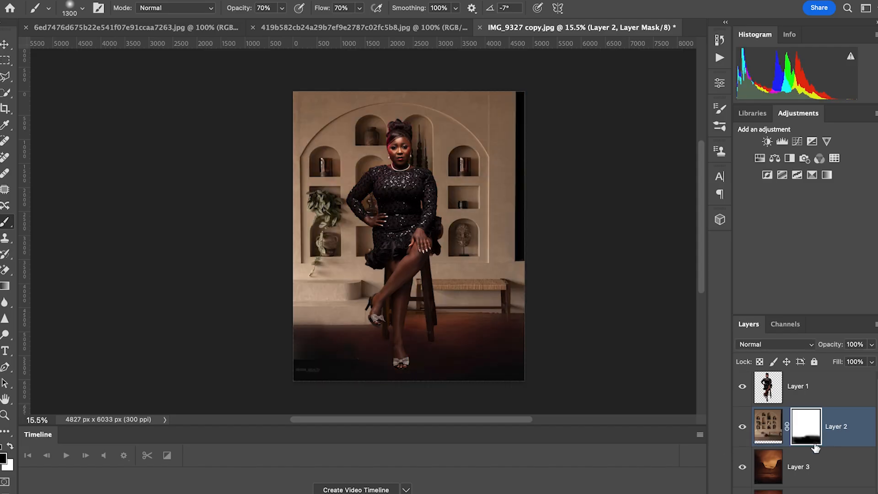
click(742, 466)
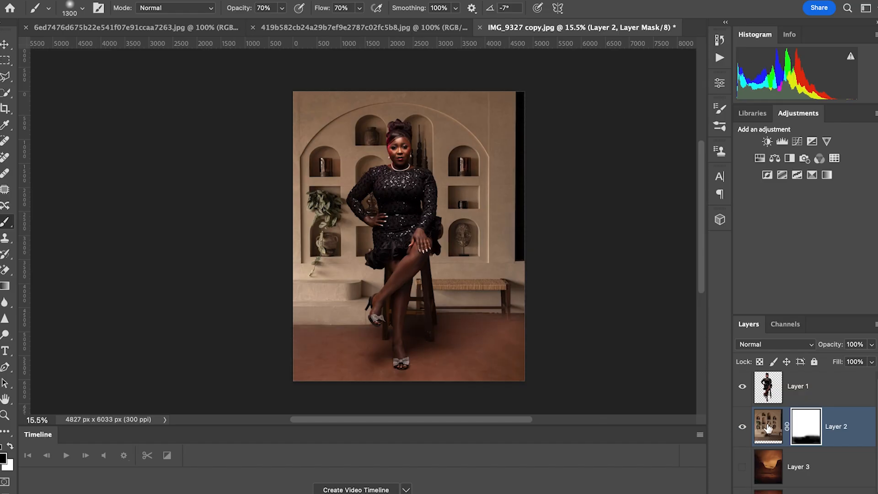
Step: Lower the wall layer's opacity to 80% so the warm studio backdrop tints it
click(871, 344)
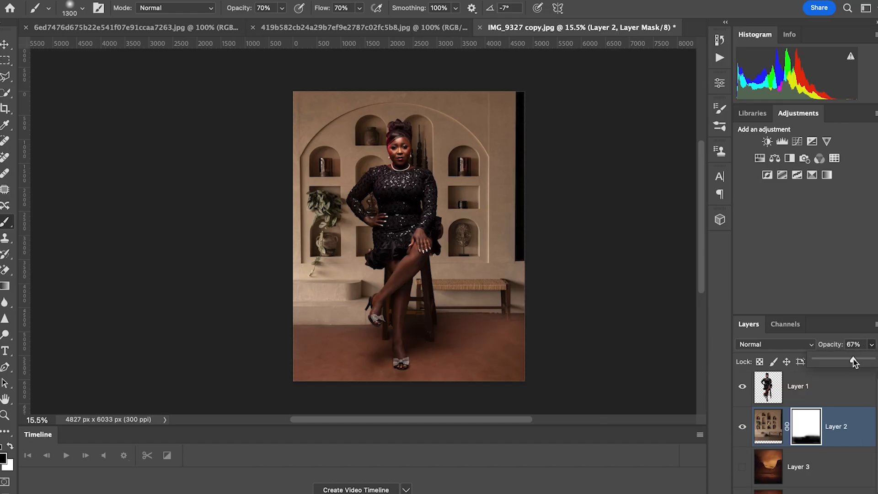
click(853, 359)
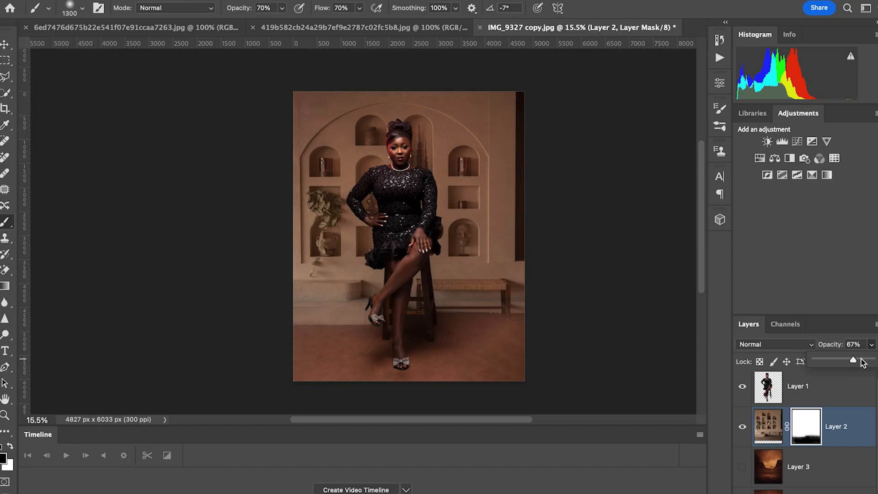
drag(859, 360, 862, 360)
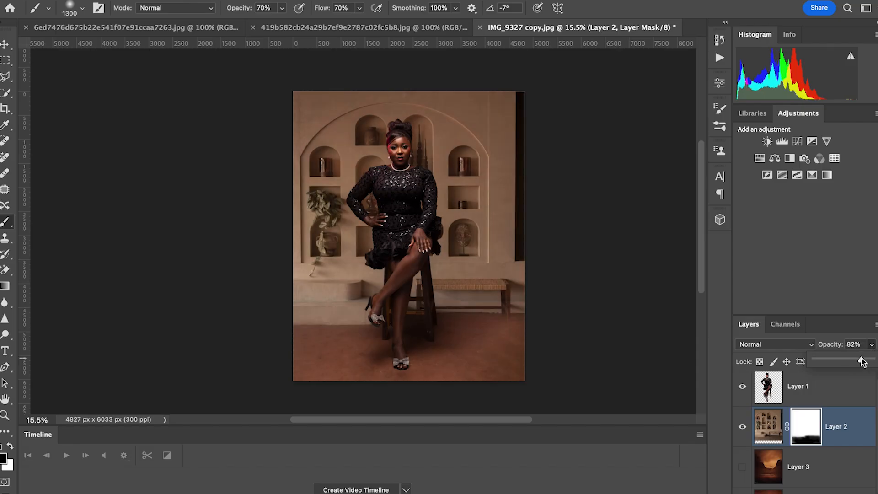
drag(862, 361, 860, 360)
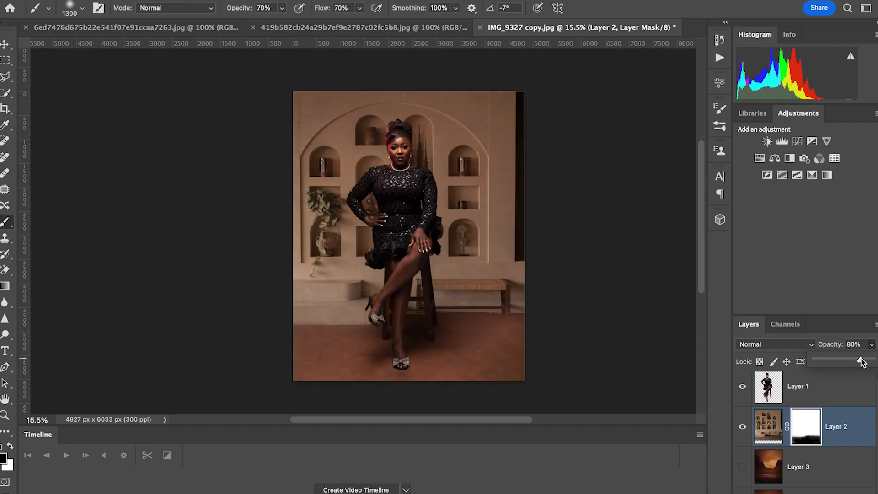
Step: Compare the wall layer hidden and at reduced opacity such as 67%, and return its opacity to 100%
click(742, 427)
click(742, 427)
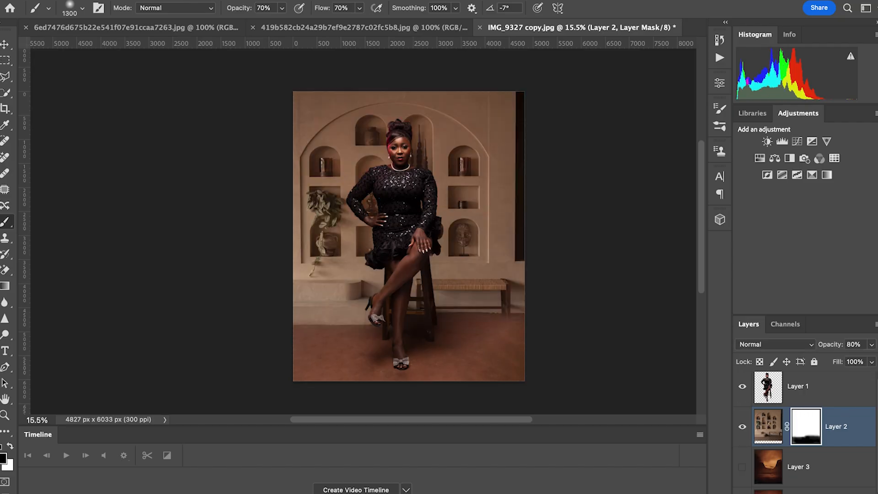
click(871, 344)
drag(863, 360, 874, 359)
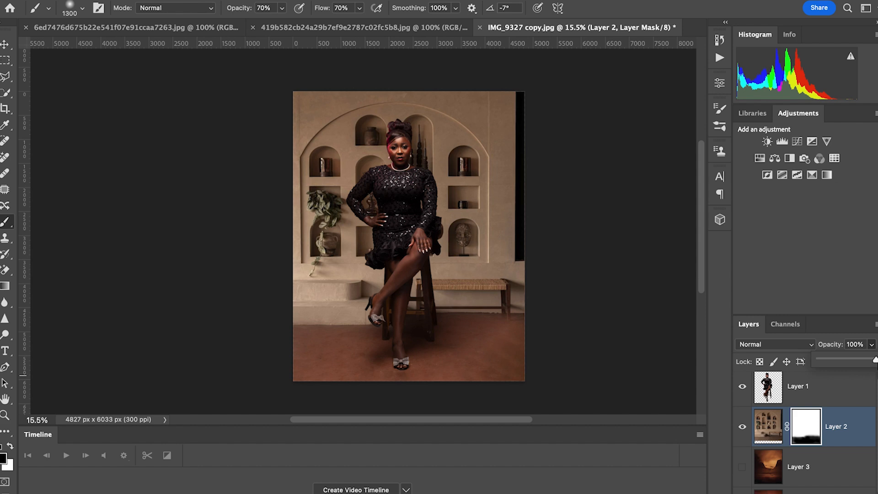
click(858, 360)
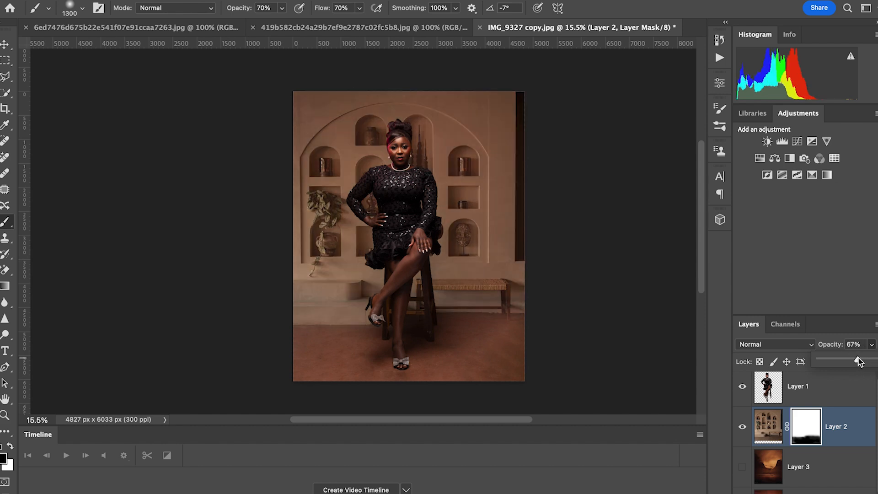
drag(858, 359, 875, 360)
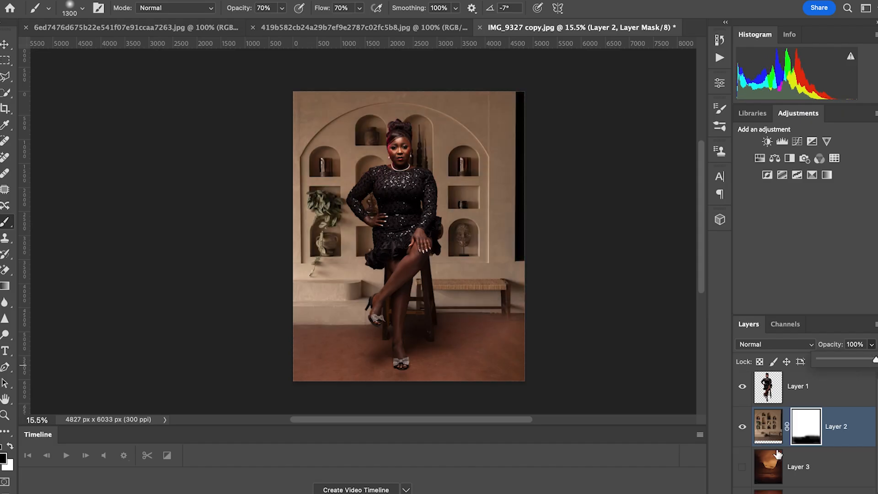
Step: Show the sunset layer, add a layer mask to it, and make black the painting colour
click(823, 474)
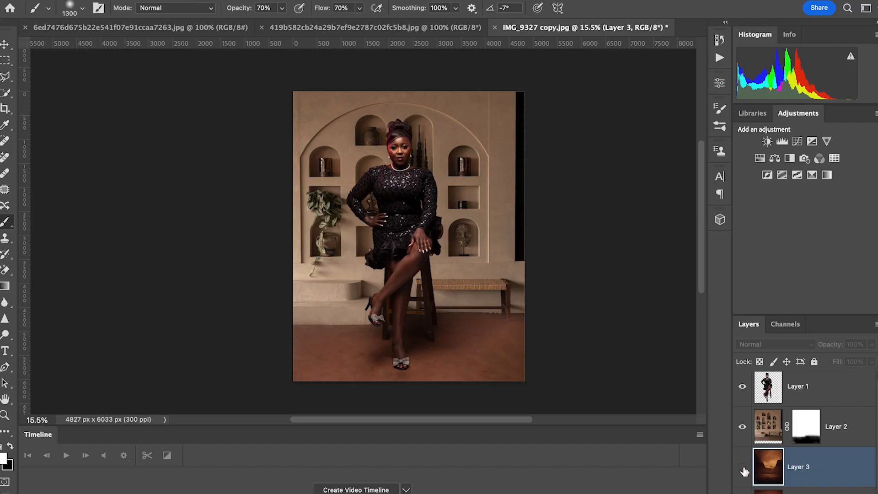
click(743, 468)
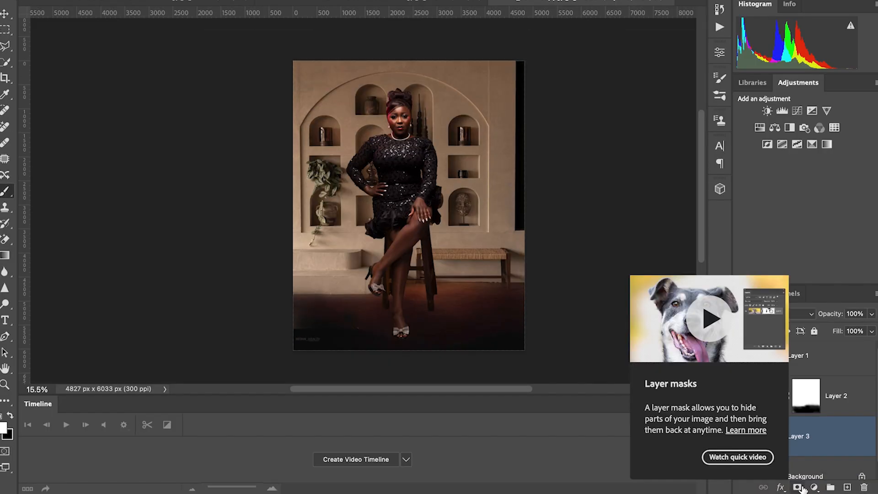
click(797, 487)
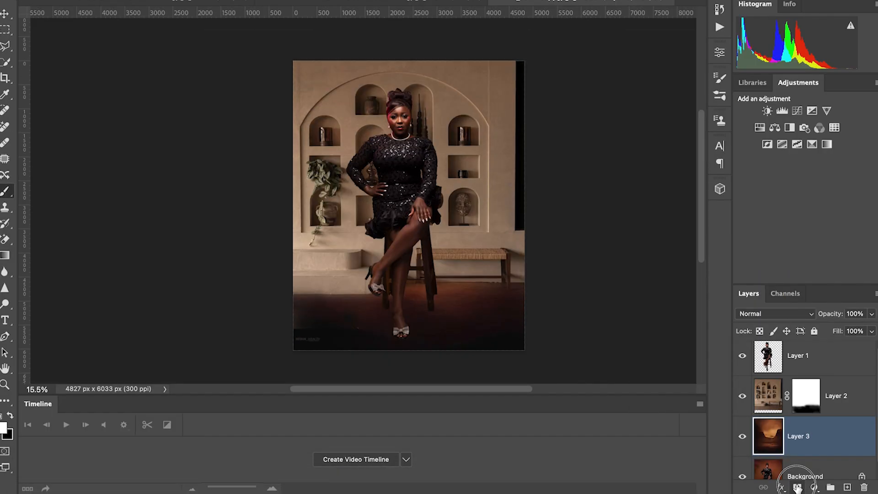
key(x)
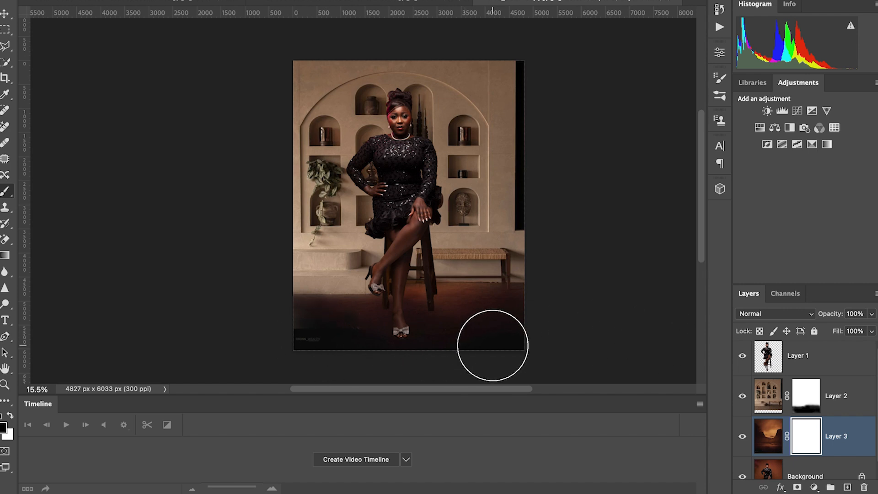
Step: Compare the floor with the sunset hidden and shown, and mask out the sunset's dark floor across the image's full width with black
click(742, 437)
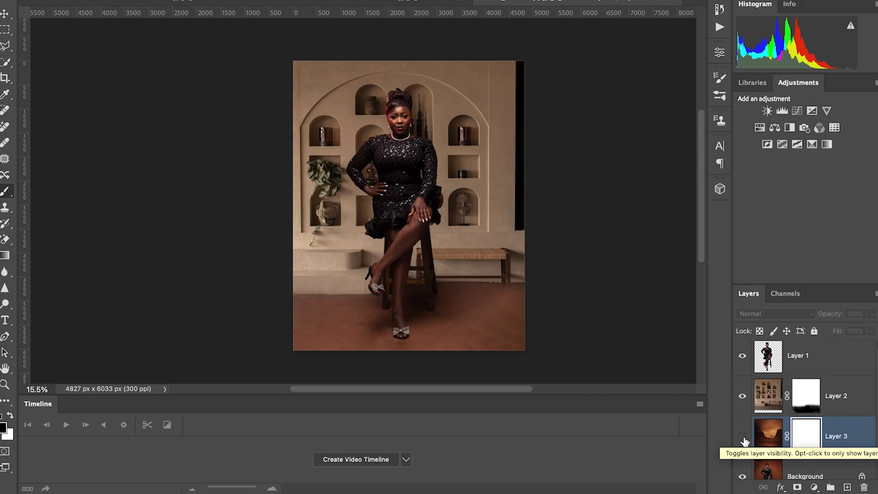
click(743, 438)
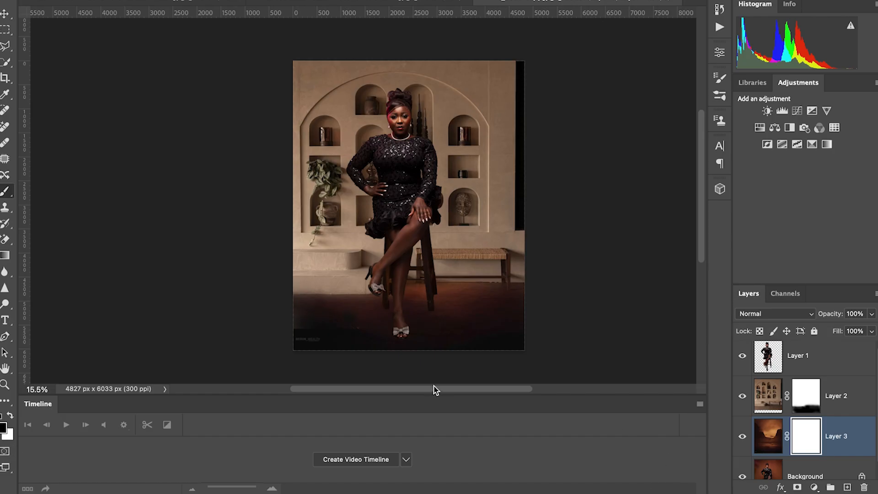
mouse_move(471, 339)
mouse_down()
mouse_move(496, 327)
mouse_move(499, 349)
mouse_up()
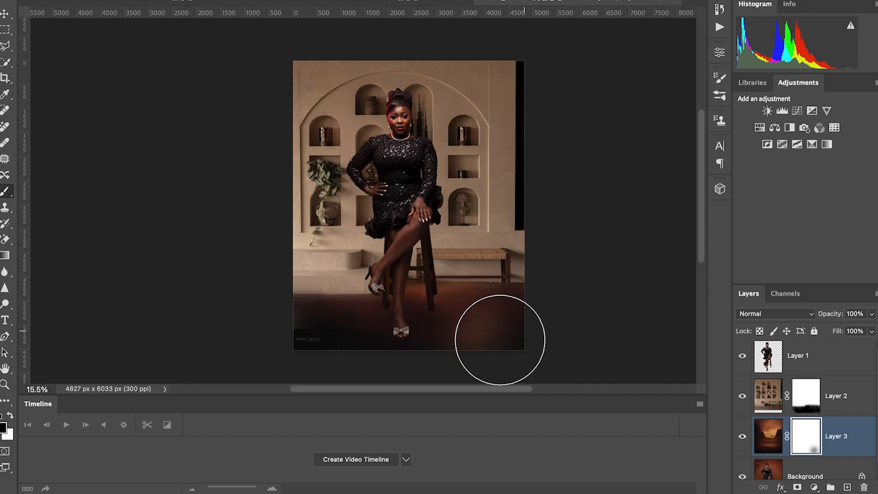
mouse_move(248, 357)
mouse_down()
mouse_move(151, 353)
mouse_move(416, 378)
mouse_up()
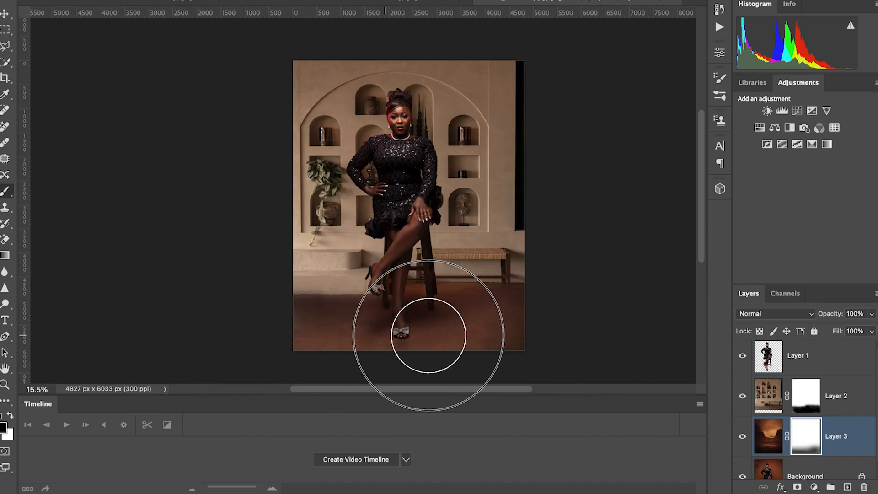
mouse_move(483, 333)
mouse_down()
mouse_move(464, 323)
mouse_move(522, 328)
mouse_move(425, 319)
mouse_up()
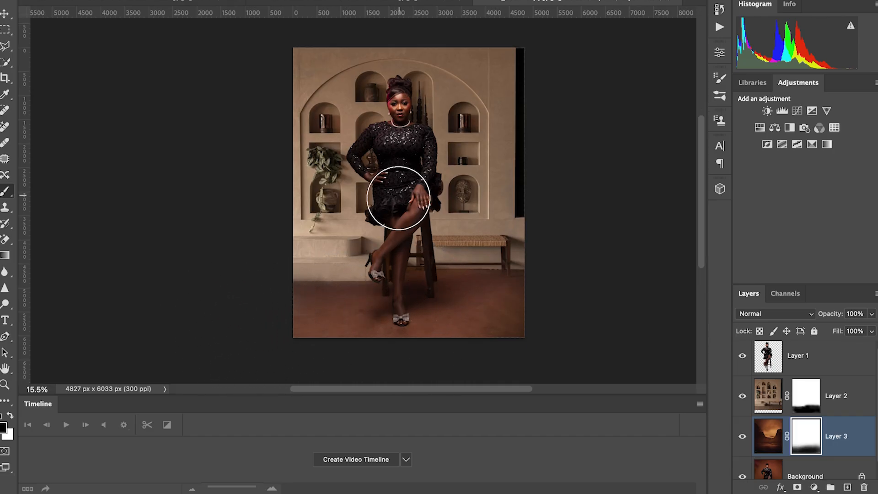
Step: Mask out part of the sunset behind the upper-left wall shelves with a black brush stroke
scroll(365, 109, down, 3)
drag(362, 89, 347, 126)
scroll(402, 183, up, 6)
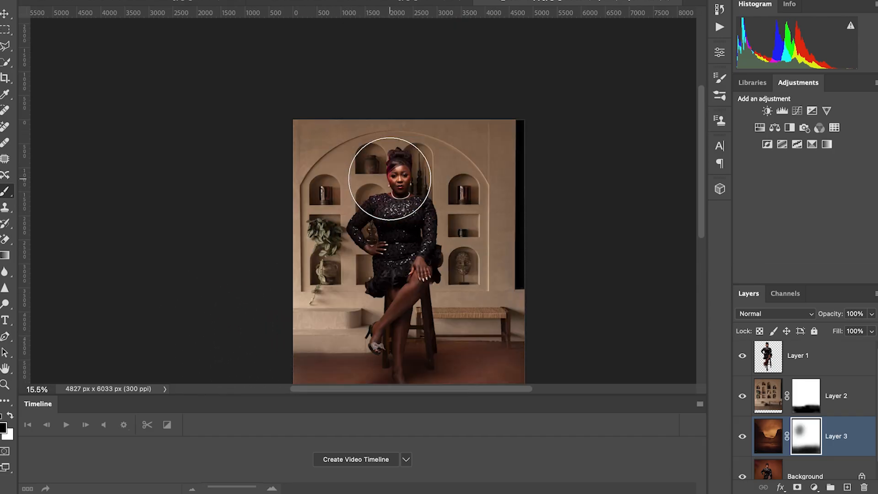
scroll(418, 382, down, 3)
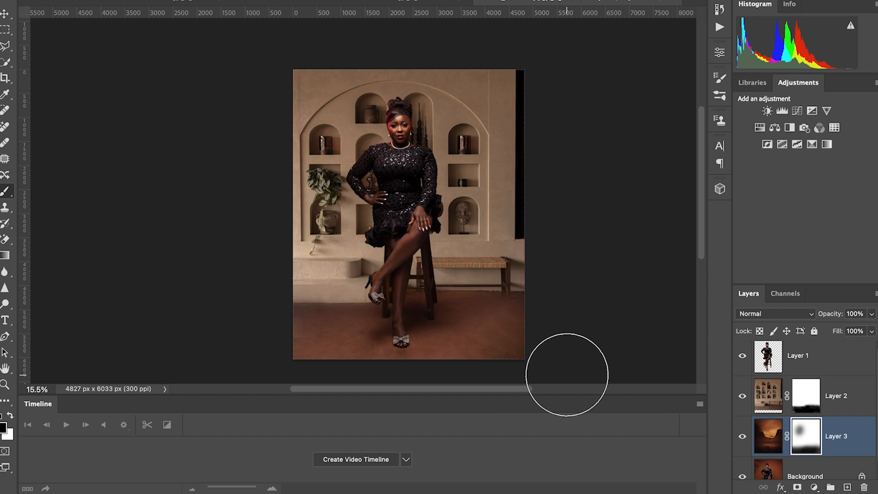
Step: Paint the sunset mask back in around the woman's upper body with a larger white brush, checking it with the wall layer hidden
click(10, 416)
click(10, 415)
click(9, 415)
key(bracketright)
key(bracketright)
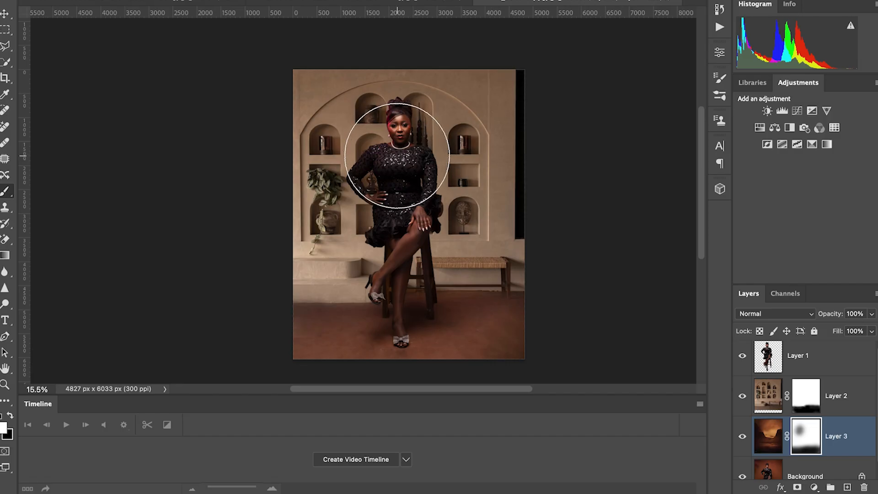
click(742, 398)
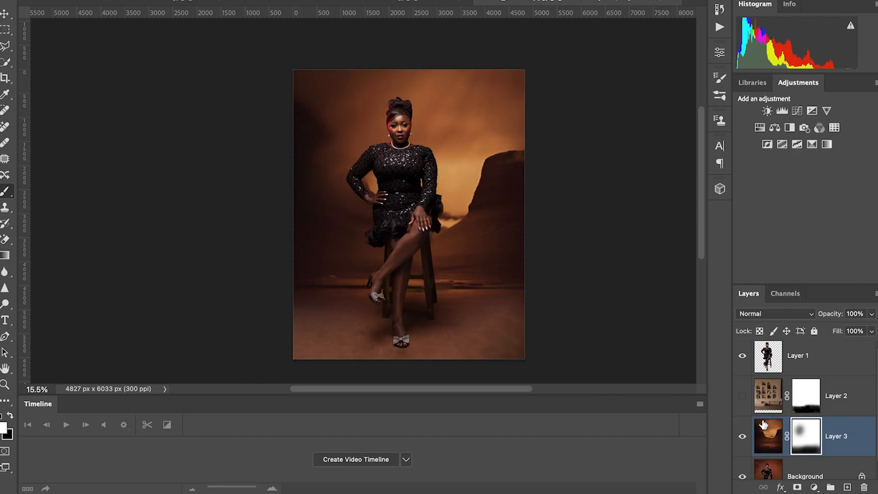
click(742, 396)
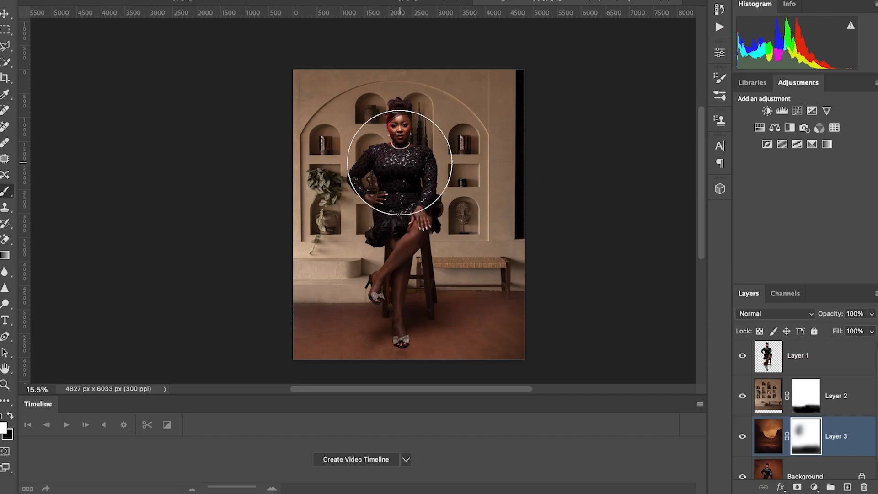
click(404, 160)
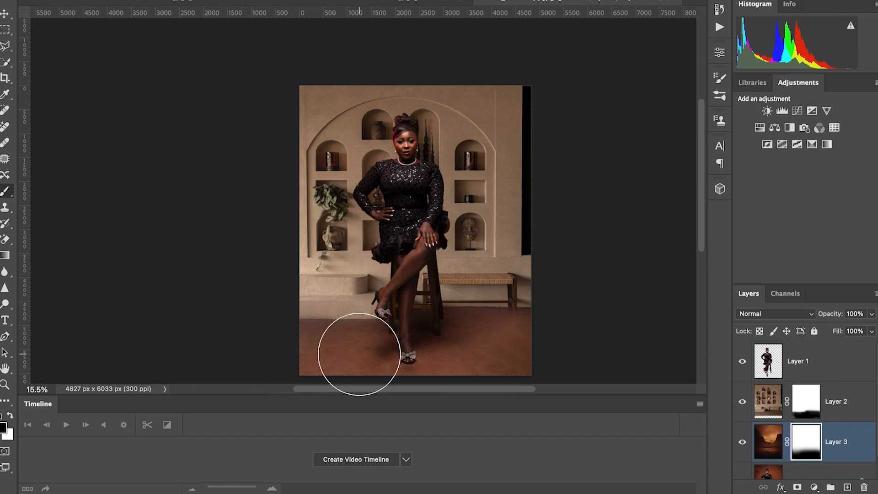
Step: Check the masked sunset with the wall layer hidden, show the wall again, and lower its opacity to 70%
click(742, 402)
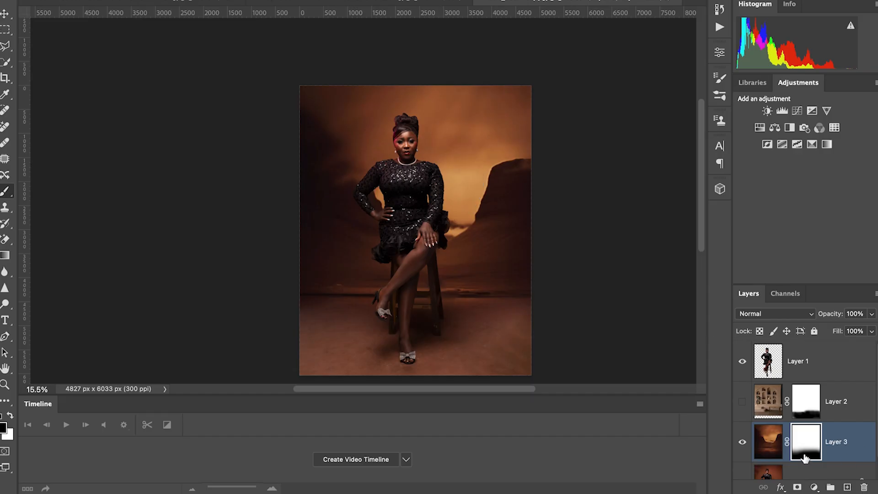
click(742, 402)
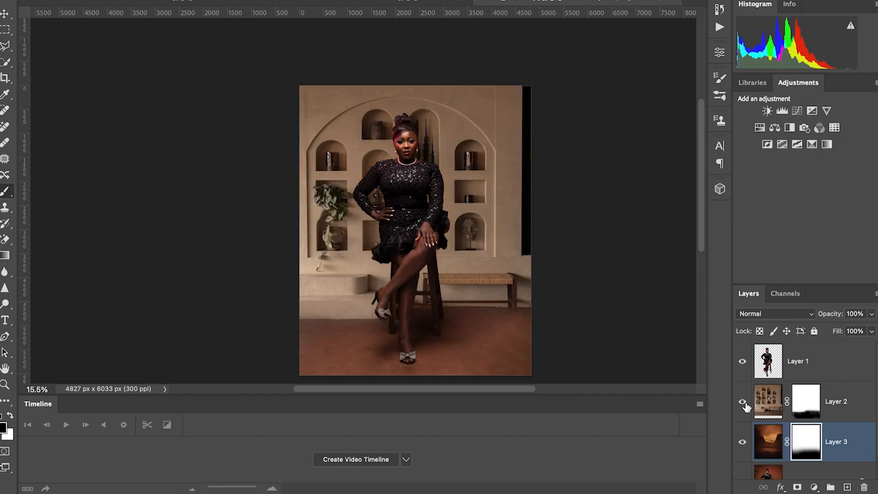
click(848, 405)
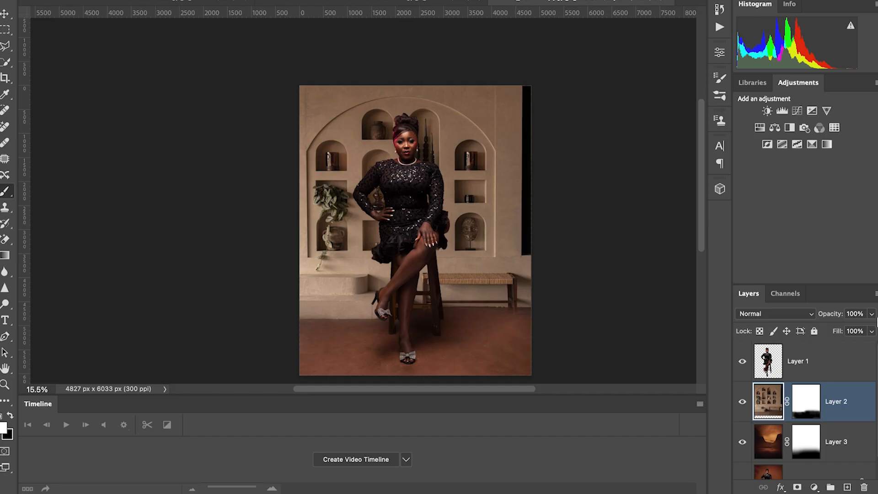
click(872, 314)
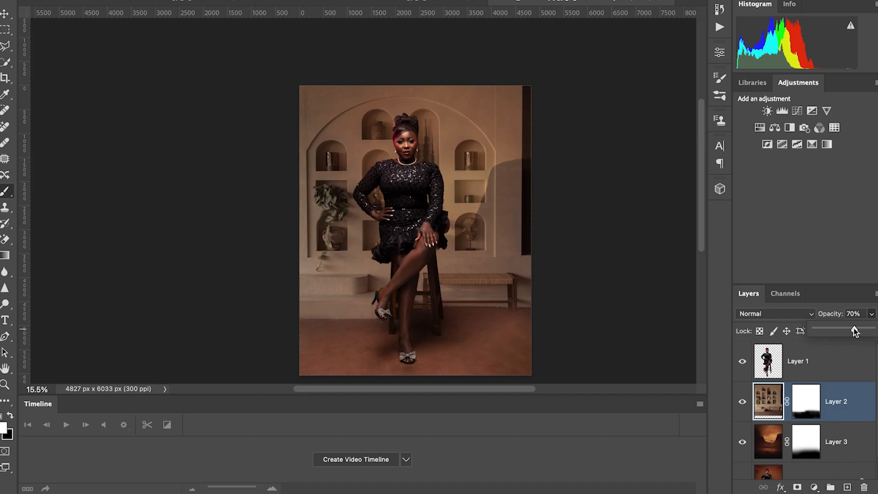
Step: Paint black on the sunset layer's mask behind the woman's upper body and across the right-hand wall shelves
click(829, 457)
click(864, 449)
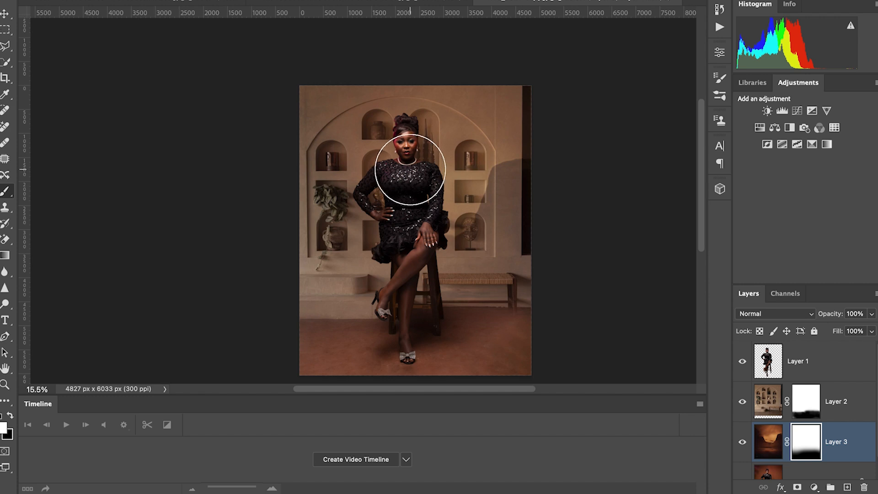
key(x)
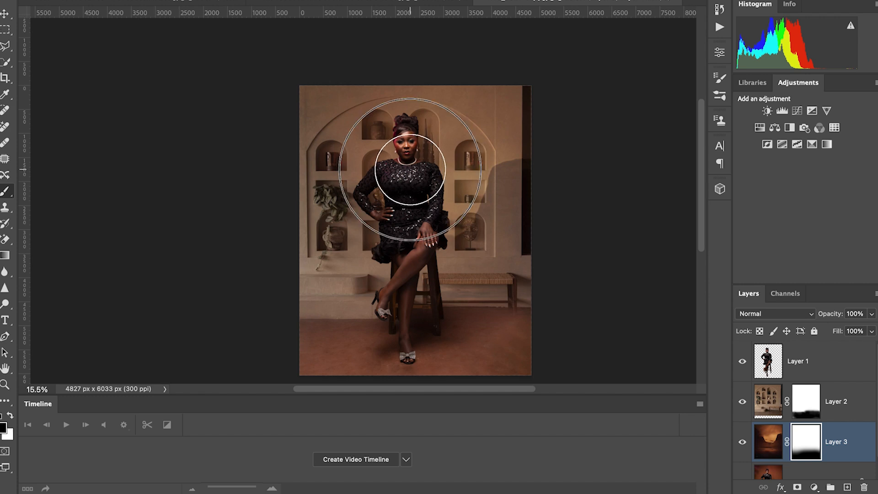
click(408, 171)
click(449, 170)
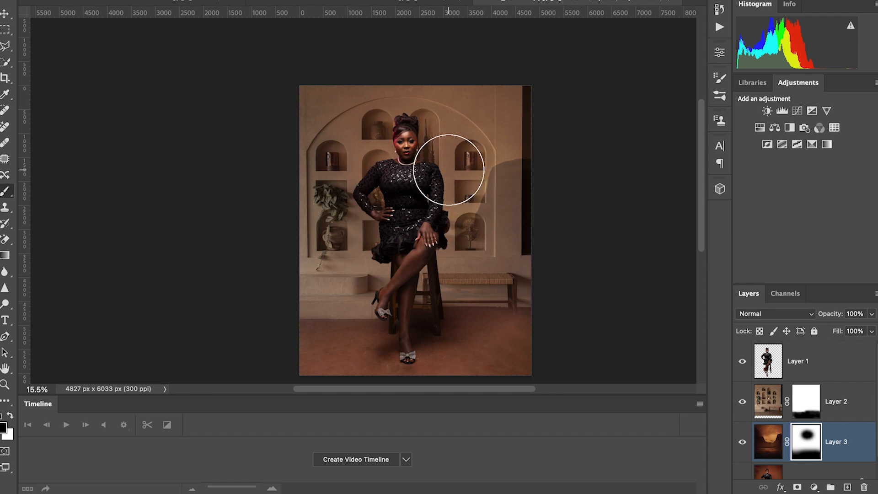
drag(460, 220, 476, 145)
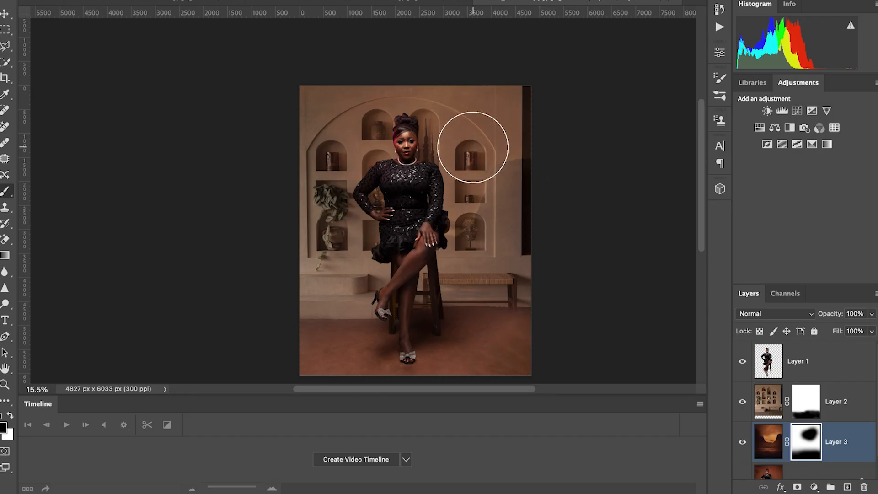
Step: Paint white on the sunset mask to bring back the glow around the woman's torso and right-hand shelves, and hide the sunset layer to compare
key(x)
click(468, 148)
drag(458, 161, 454, 169)
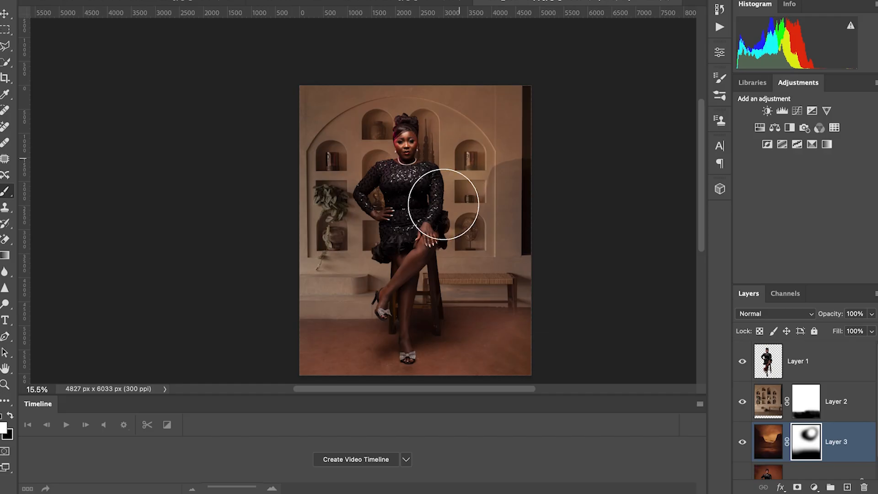
drag(448, 173, 445, 196)
drag(407, 169, 404, 167)
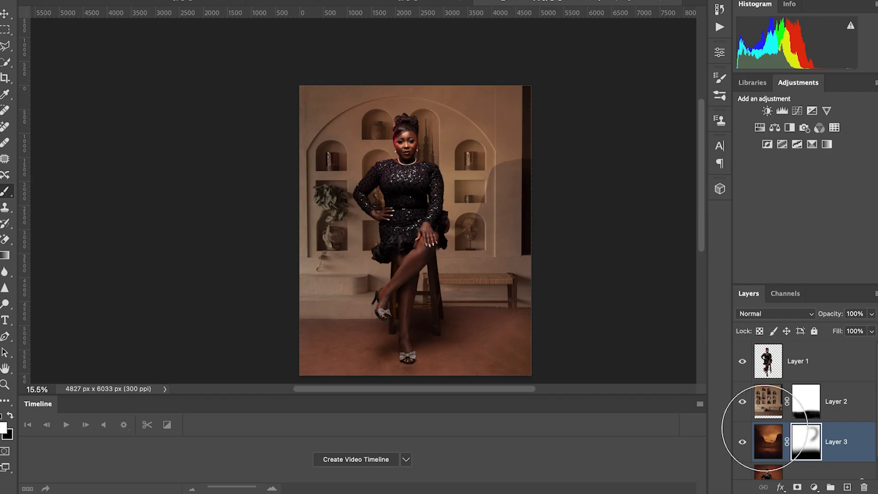
click(742, 445)
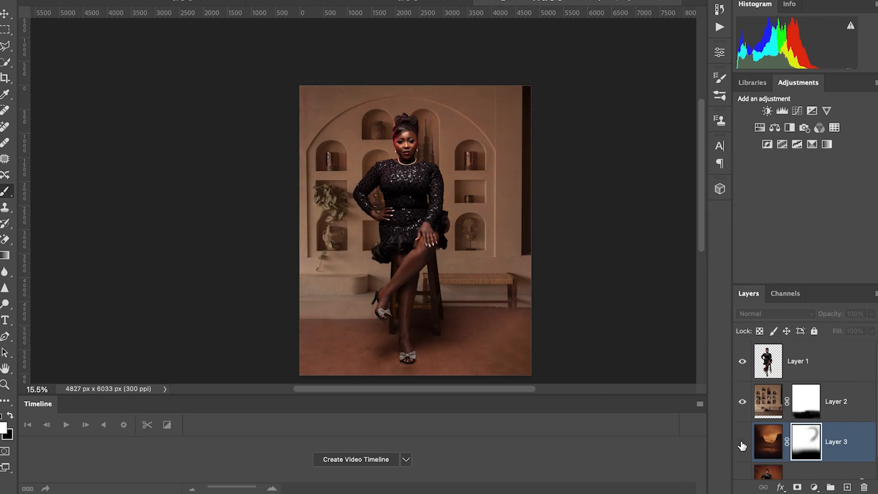
Step: Repaint Layer 3's mask over the wall at the picture's right edge, first in white, finishing in black
click(741, 445)
click(742, 445)
click(742, 445)
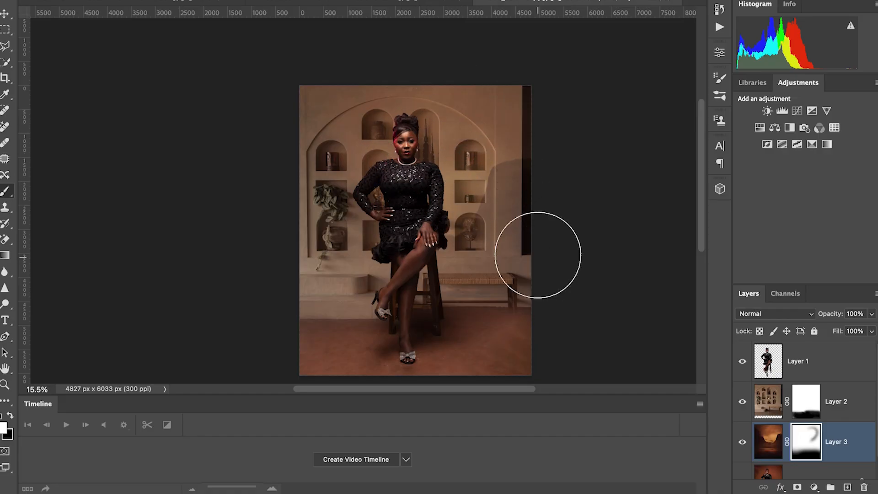
drag(525, 168, 538, 231)
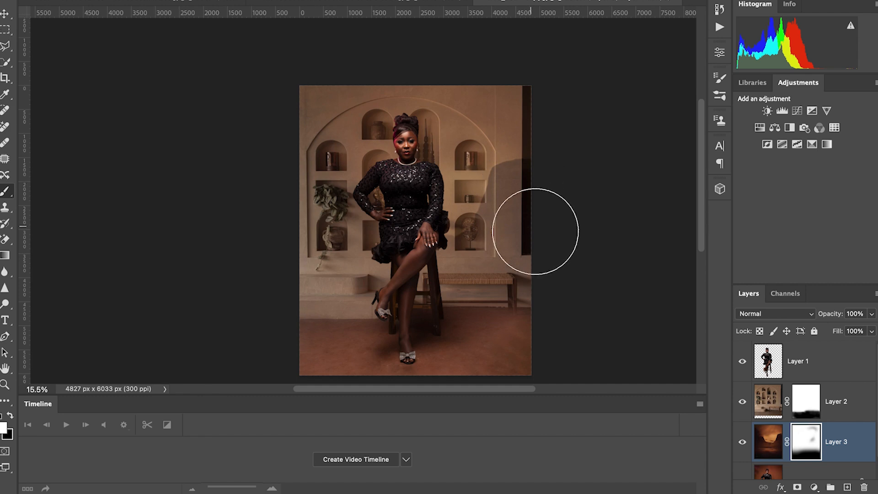
key(x)
mouse_move(516, 181)
mouse_down()
mouse_move(520, 216)
mouse_move(531, 212)
mouse_move(544, 230)
mouse_move(514, 210)
mouse_move(505, 221)
mouse_move(534, 239)
mouse_up()
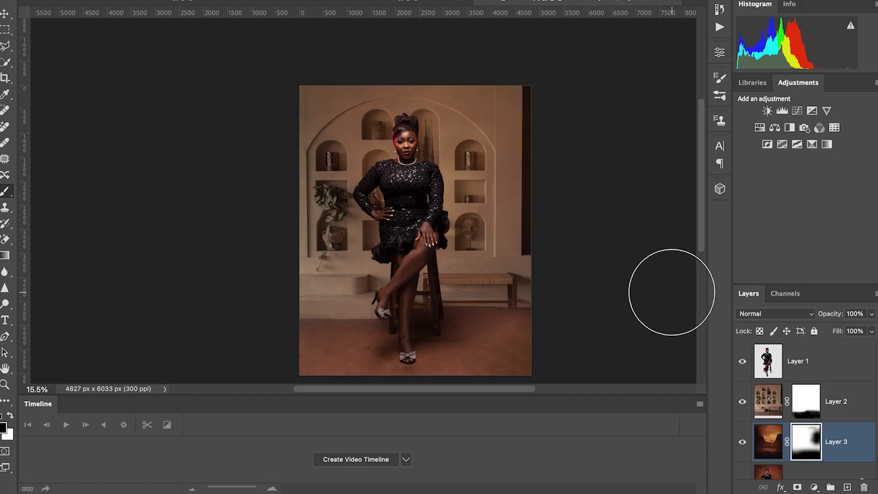
Step: Refine Layer 3's mask over the niches and wall beside the woman with a larger brush, and compare the layer on and off
key(x)
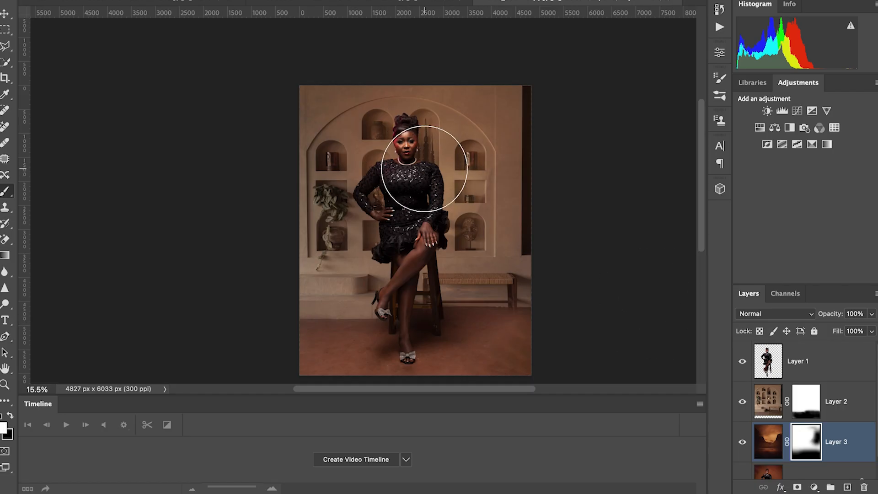
key(bracketright)
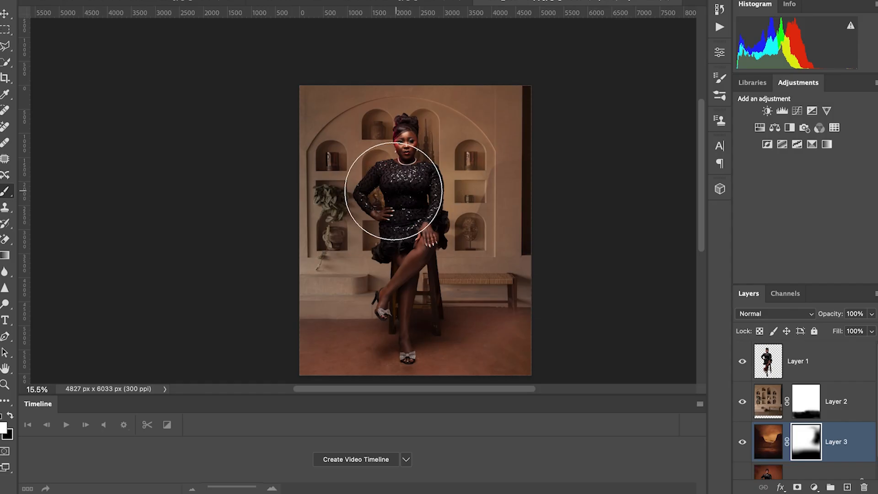
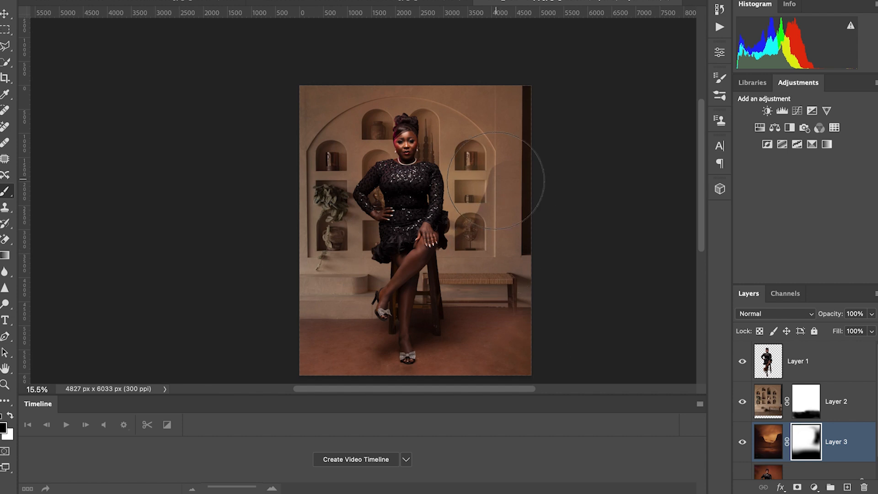
click(506, 215)
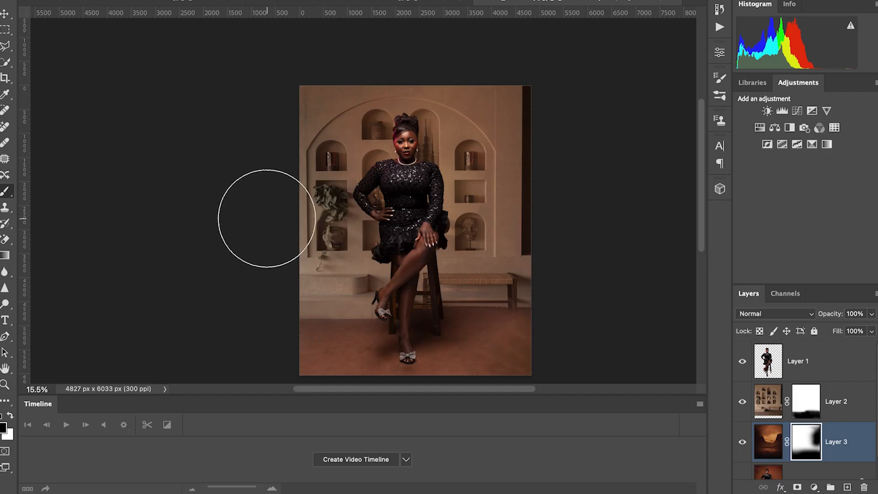
key(x)
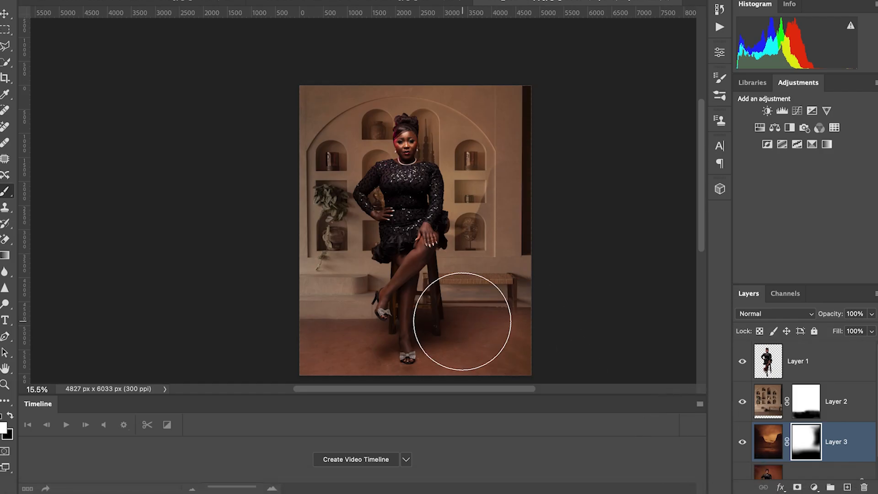
scroll(461, 265, down, 1)
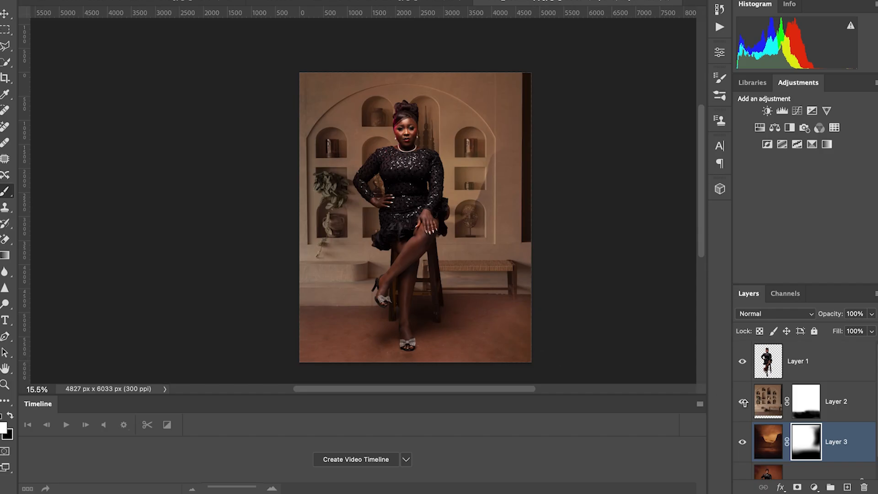
click(743, 444)
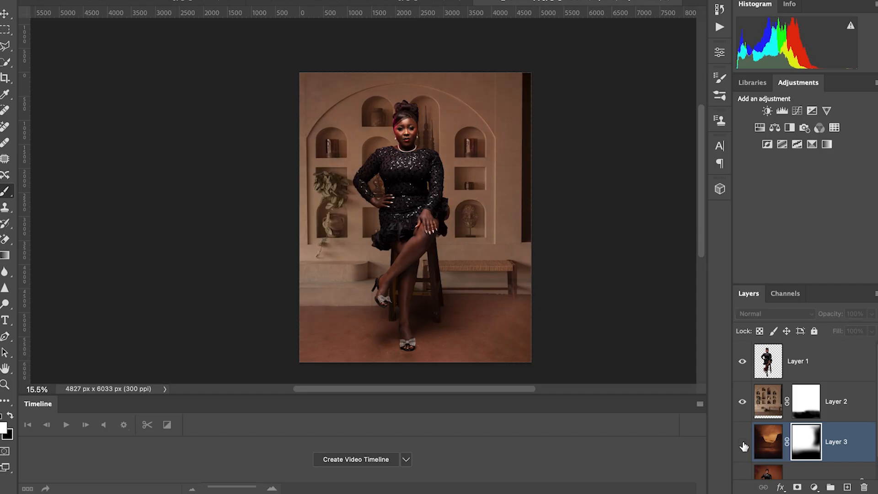
click(743, 444)
click(743, 444)
click(743, 444)
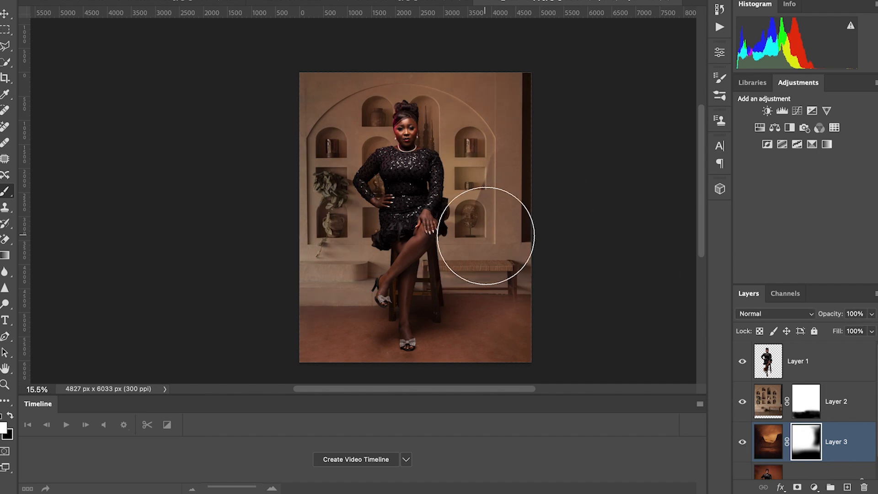
Step: Paint black on Layer 3's mask with a smaller brush over the right-hand niches and the wall edge beside them
key(bracketleft)
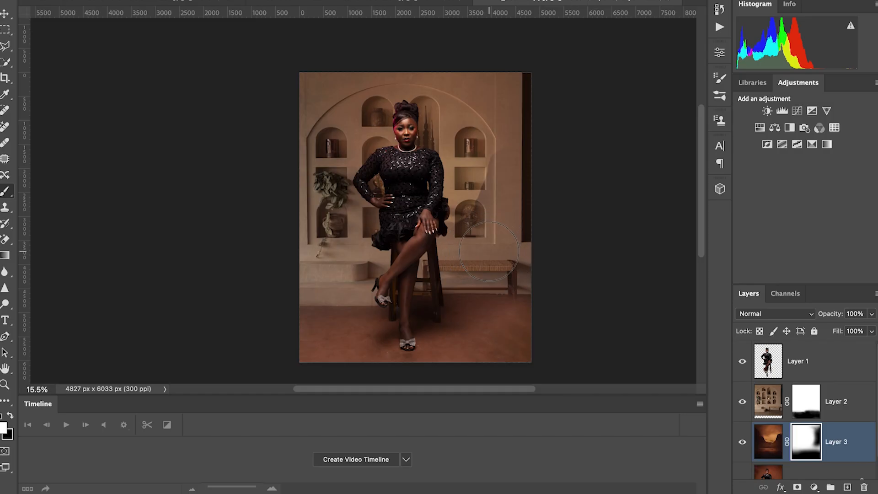
key(bracketleft)
key(bracketleft)
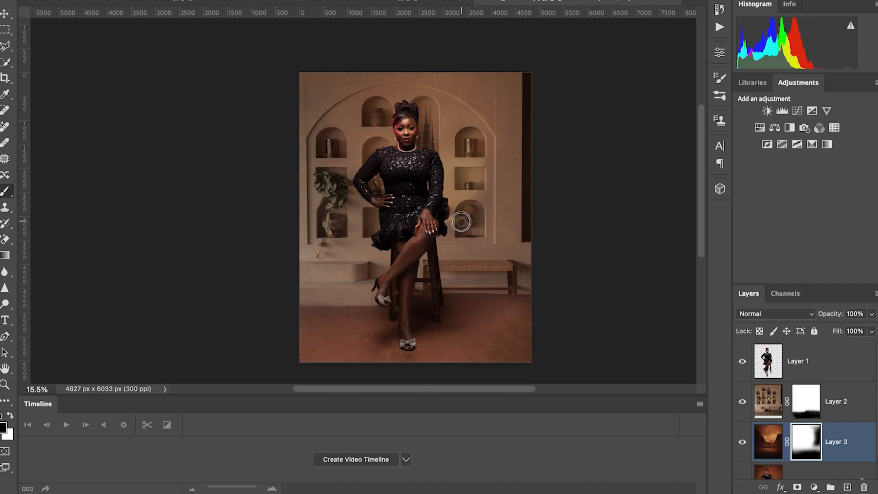
scroll(477, 220, up, 1)
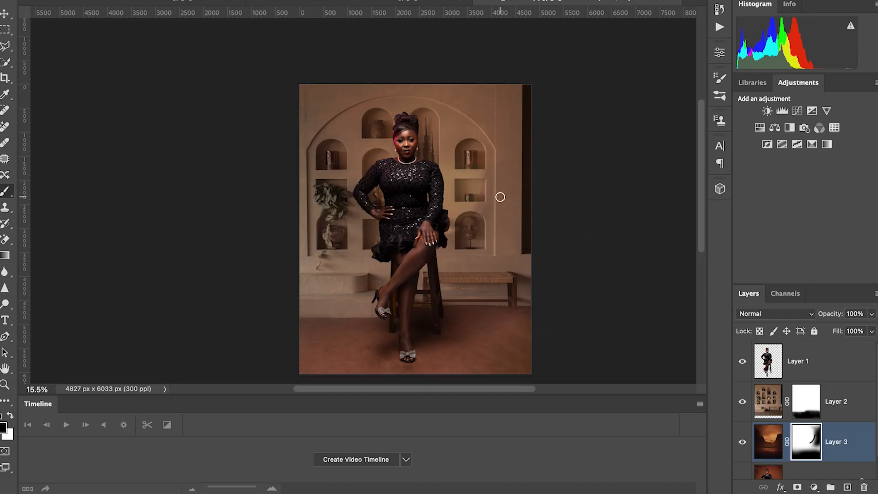
key(bracketright)
mouse_move(458, 231)
mouse_down()
mouse_move(454, 245)
mouse_move(460, 240)
mouse_up()
click(483, 206)
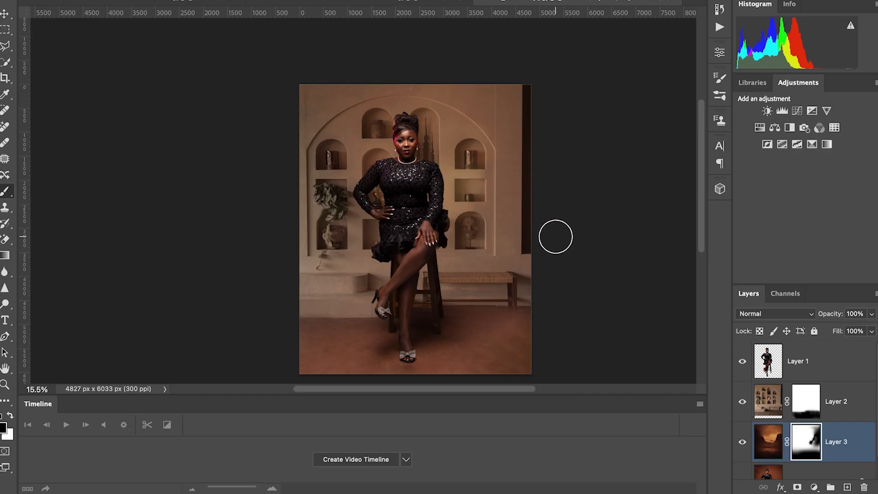
Step: Paint white on Layer 3's mask with a larger brush across the area behind the woman's torso
key(x)
key(bracketright)
key(bracketright)
key(bracketright)
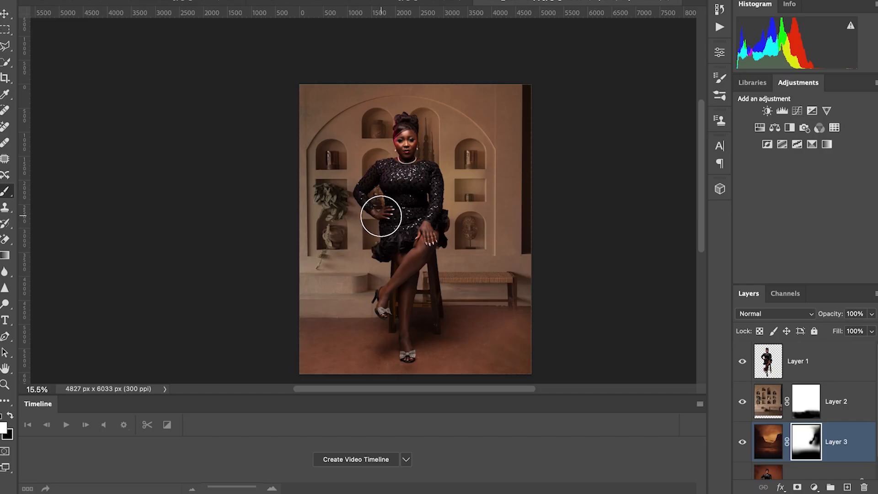
key(bracketright)
mouse_move(384, 210)
mouse_down()
mouse_move(375, 216)
mouse_move(374, 181)
mouse_move(383, 158)
mouse_move(406, 144)
mouse_move(422, 159)
mouse_move(407, 196)
mouse_move(420, 210)
mouse_up()
Step: Compare the composite with Layer 2 and Layer 3 shown and hidden to judge the background blend
click(741, 402)
click(742, 402)
click(742, 442)
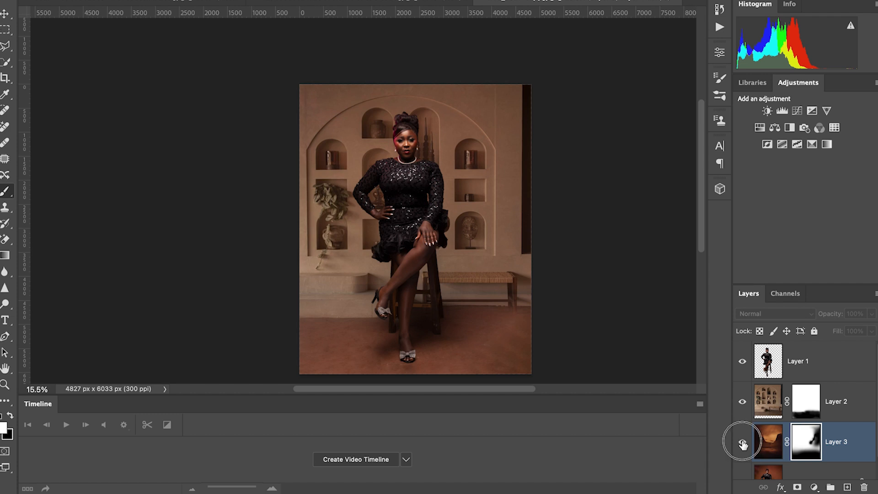
click(742, 442)
click(742, 442)
click(743, 444)
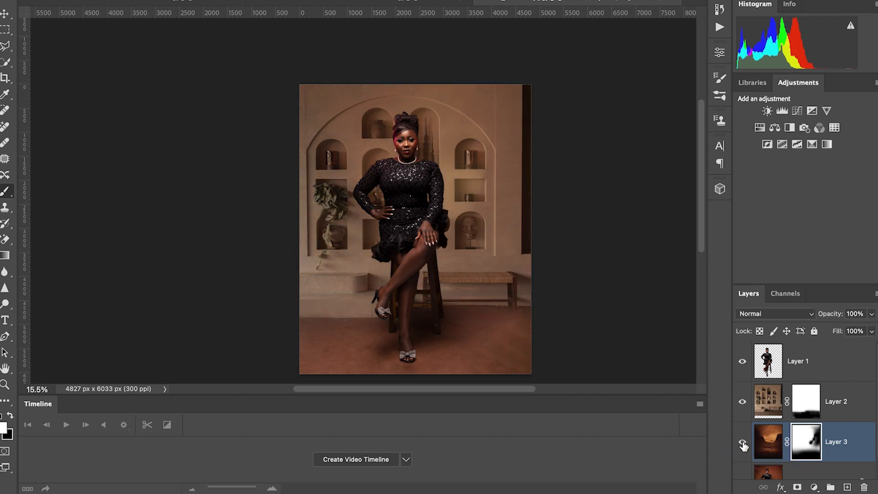
click(742, 444)
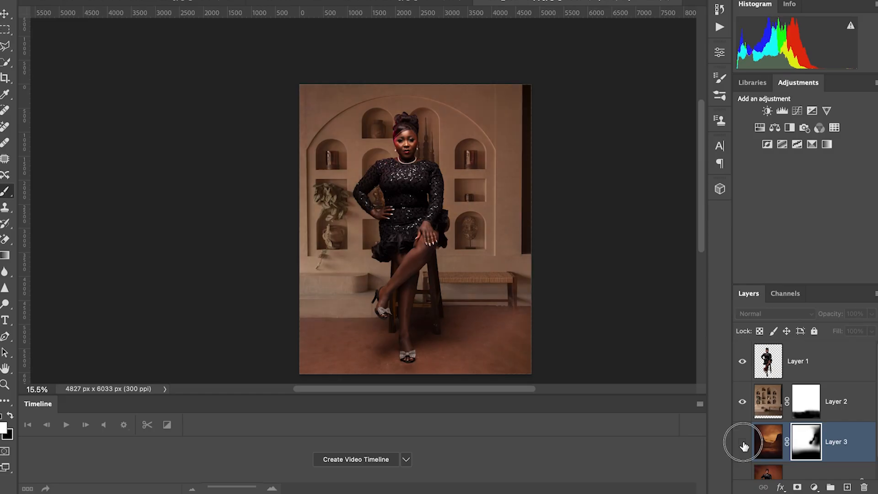
click(743, 445)
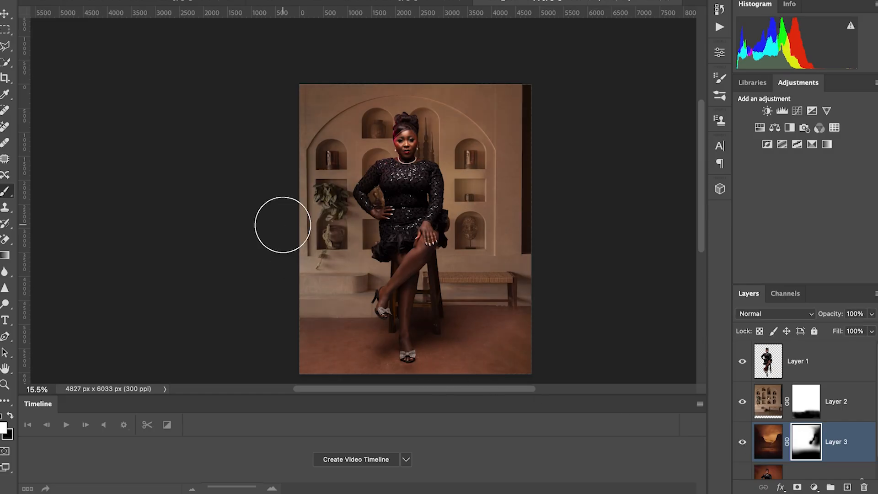
Step: Enlarge the brush and repaint Layer 3's mask over the plant and niches on the woman's left-hand side of the picture
key(])
key(])
key(])
key(])
key(])
key(])
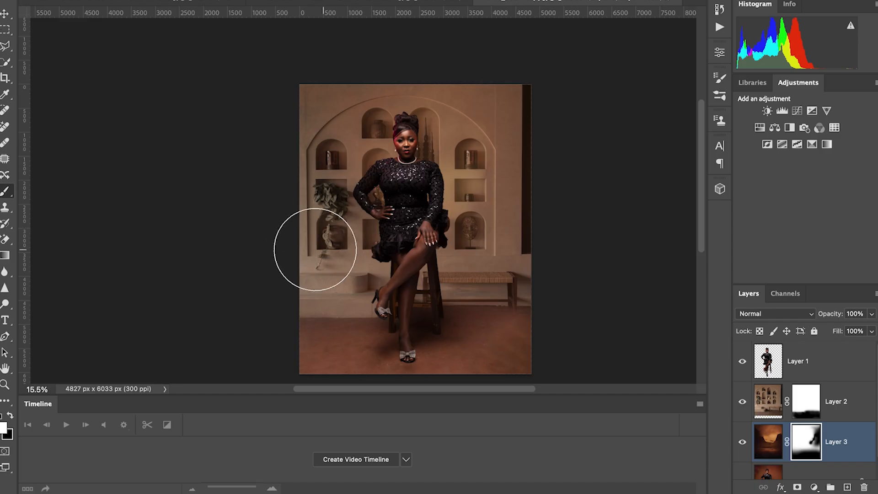
mouse_move(352, 266)
mouse_down()
mouse_move(332, 224)
mouse_move(299, 255)
mouse_move(317, 252)
mouse_move(310, 257)
mouse_move(327, 222)
mouse_move(314, 167)
mouse_move(338, 231)
mouse_move(322, 257)
mouse_move(372, 221)
mouse_move(352, 180)
mouse_move(330, 195)
mouse_move(343, 195)
mouse_move(321, 198)
mouse_move(351, 212)
mouse_up()
key(x)
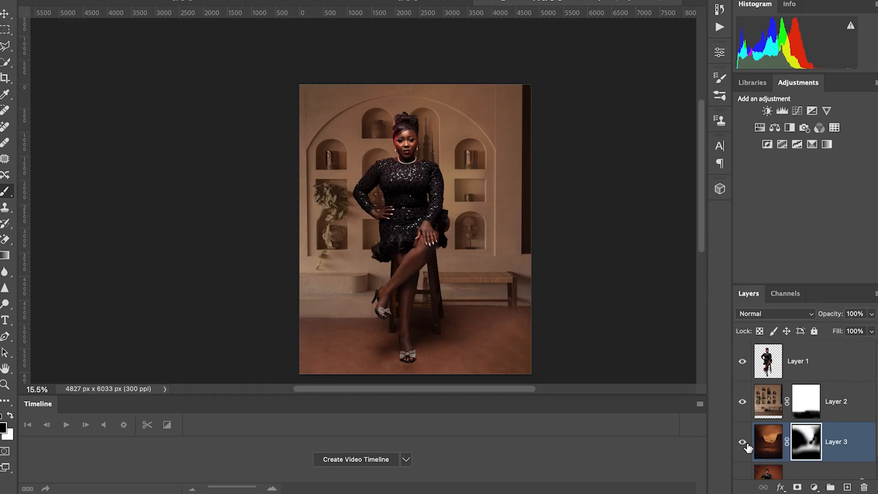
Step: Examine the background lighting with Layer 3 shown and hidden, both at full view and close up
click(742, 442)
click(743, 442)
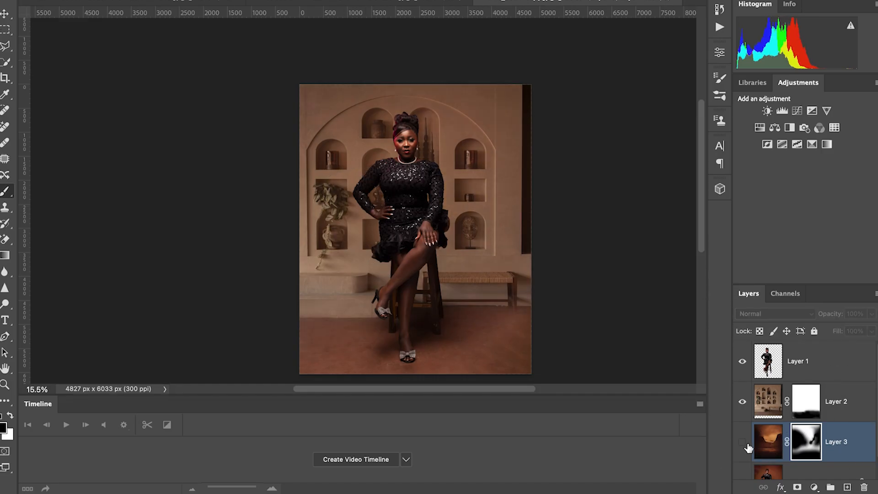
click(743, 443)
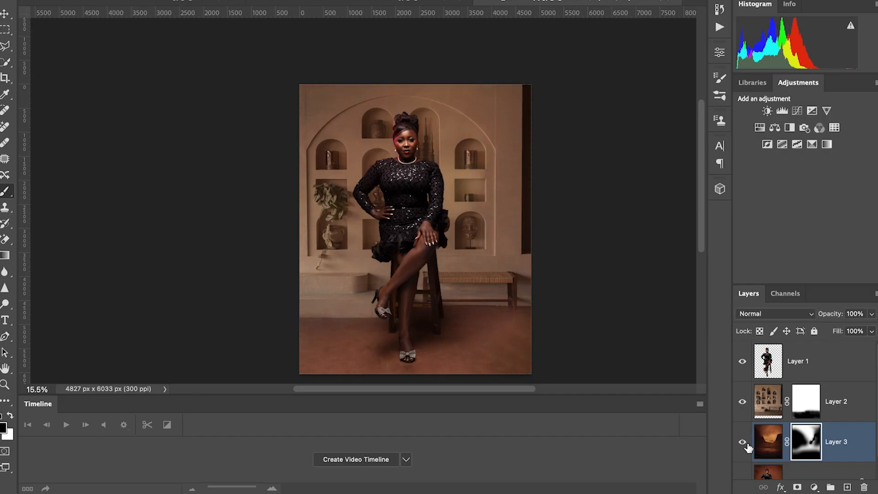
click(743, 442)
click(742, 442)
alt+scroll(429, 153, up, 3)
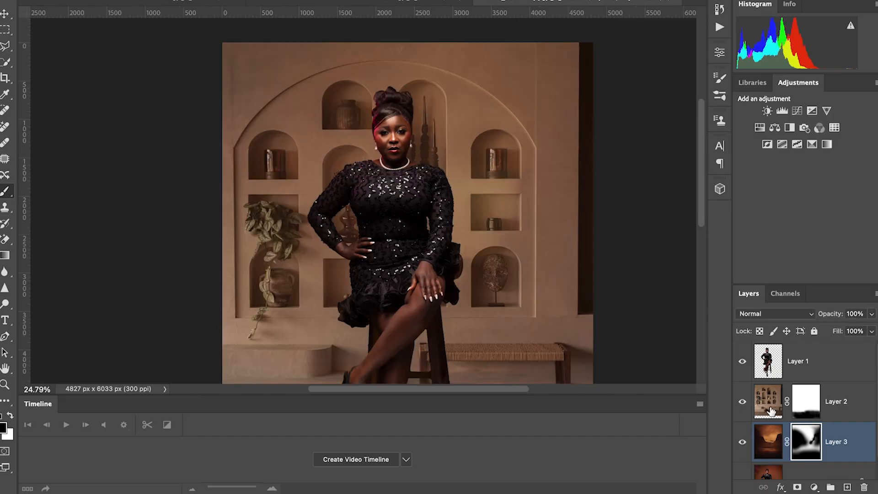
click(743, 442)
click(743, 442)
click(743, 442)
click(743, 443)
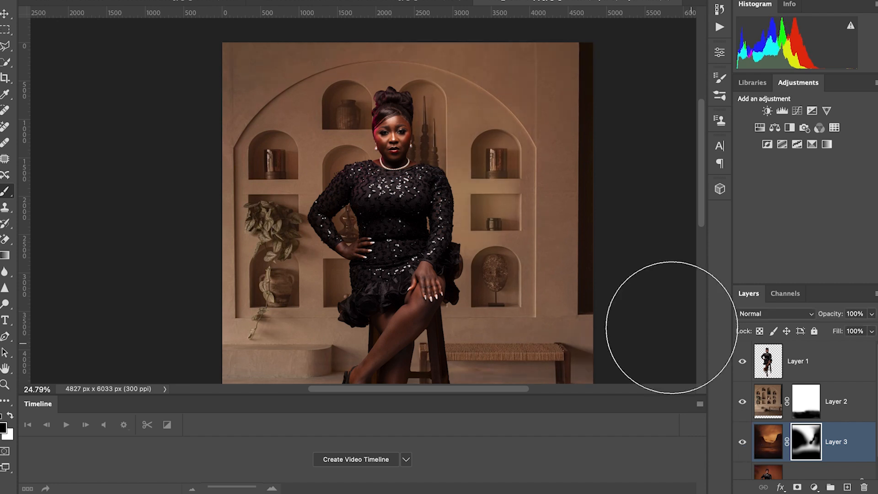
Step: Stamp all visible layers into a new merged layer above Layer 1
scroll(487, 241, down, 4)
alt+scroll(503, 249, down, 2)
alt+scroll(507, 255, up, 4)
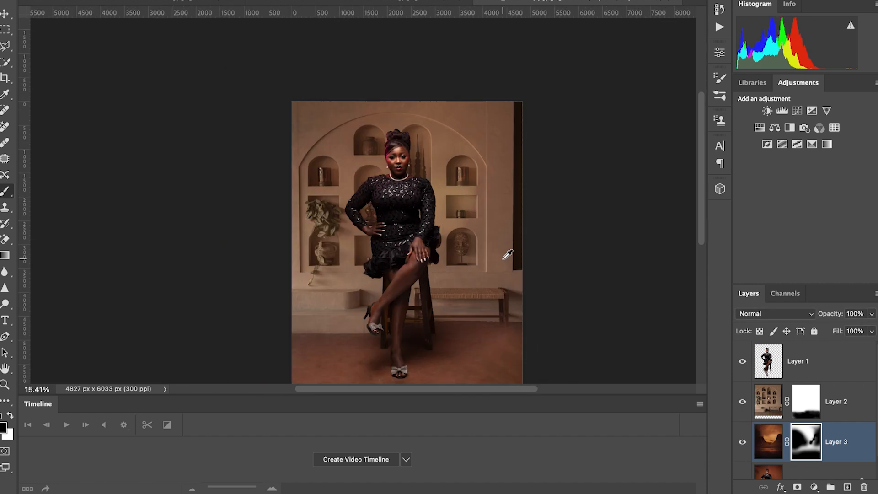
alt+scroll(499, 253, down, 3)
scroll(495, 254, up, 1)
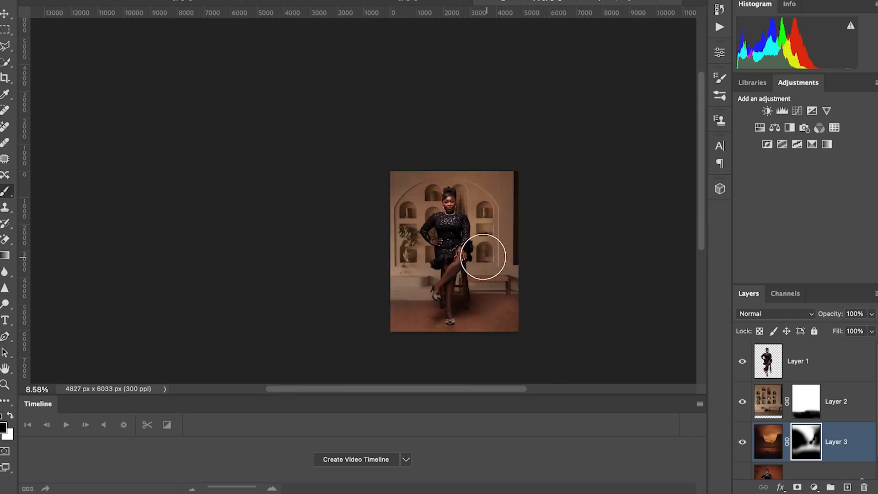
scroll(484, 252, down, 3)
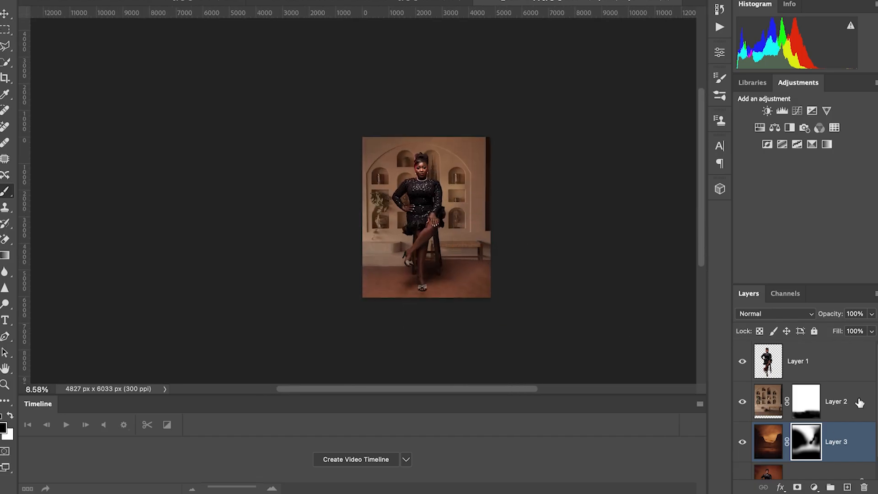
click(835, 365)
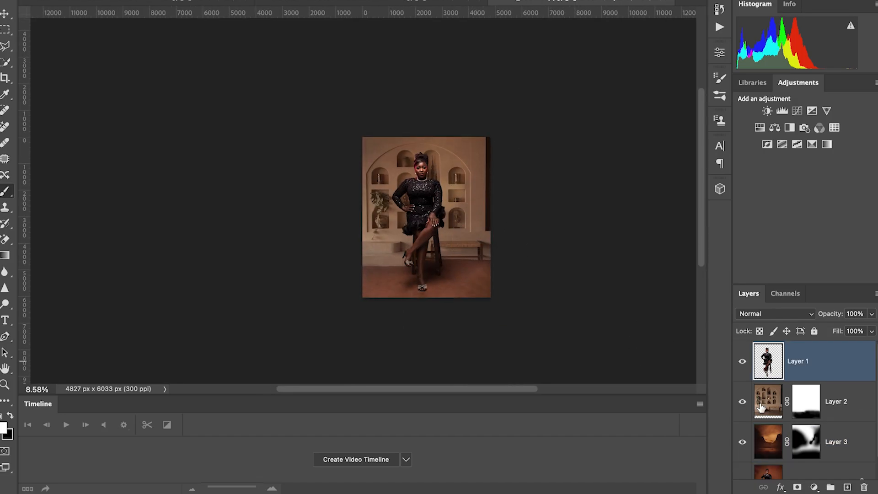
scroll(831, 421, down, 1)
scroll(806, 394, up, 1)
key(ctrl+alt+shift+e)
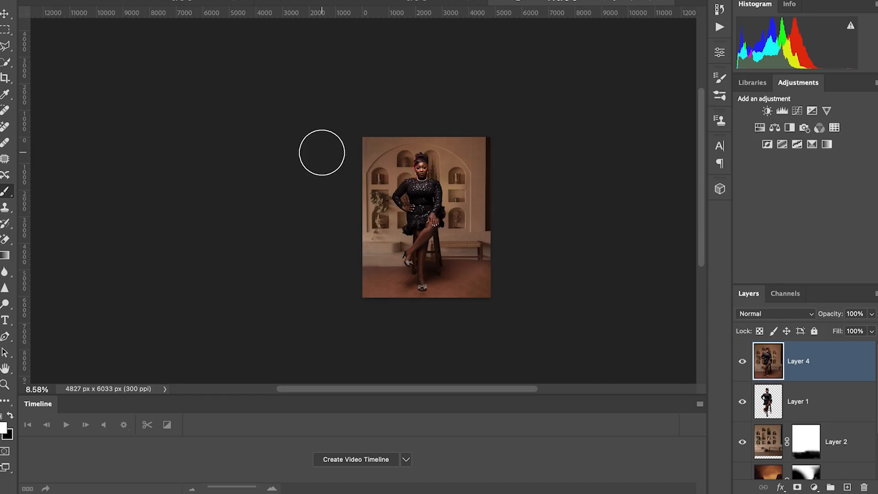
Step: Select the Patch tool and examine the merged portrait from the full figure to the face and hairline
key(j)
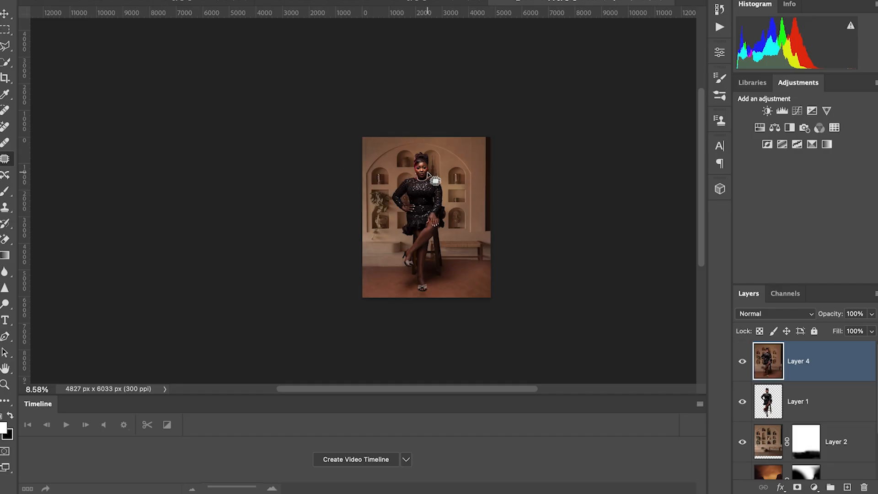
scroll(430, 176, up, 3)
scroll(416, 224, down, 2)
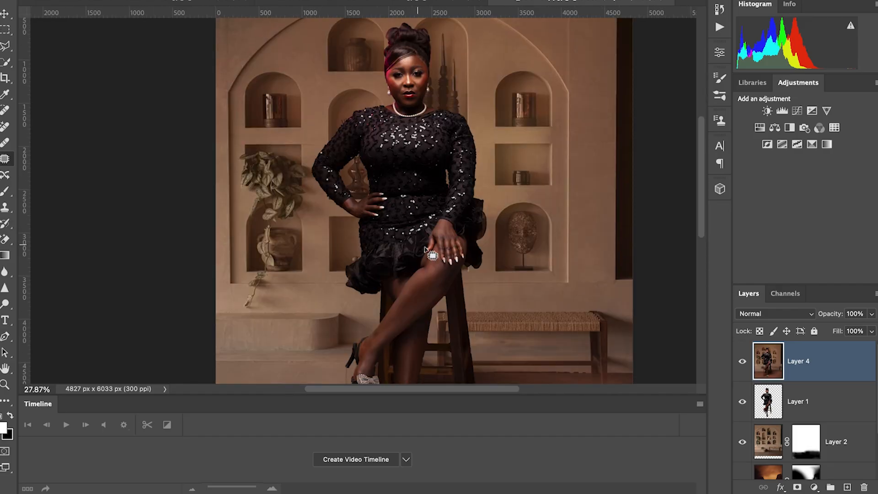
scroll(432, 257, down, 2)
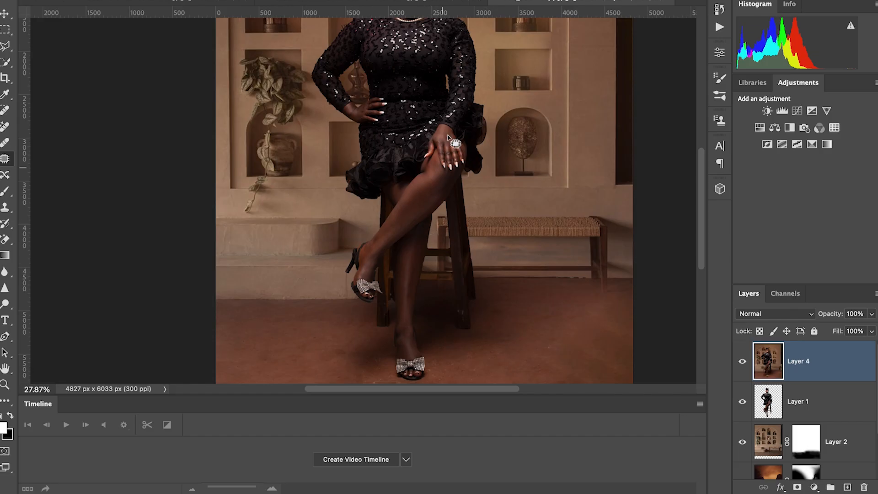
scroll(455, 188, up, 3)
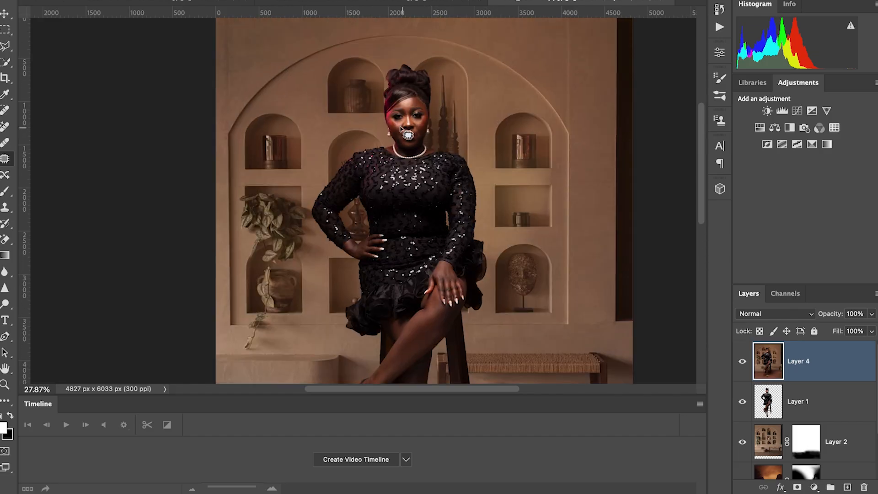
scroll(413, 144, up, 2)
scroll(415, 147, up, 4)
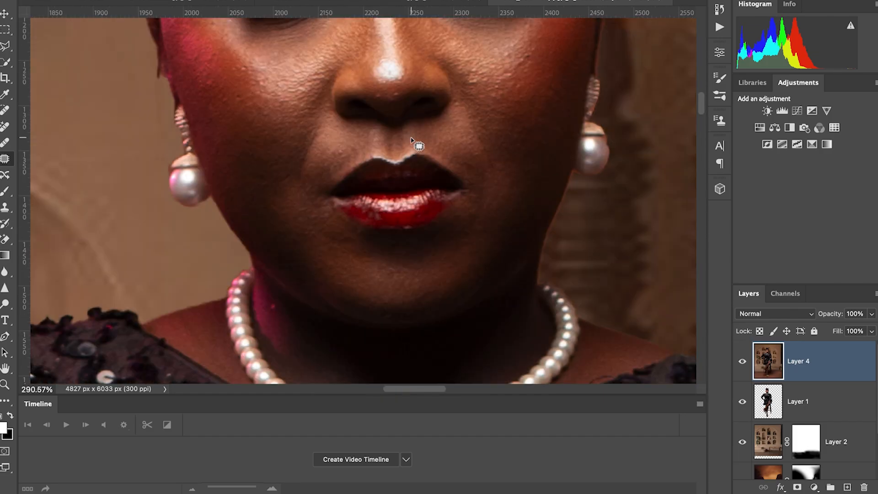
scroll(416, 145, down, 2)
scroll(454, 191, up, 4)
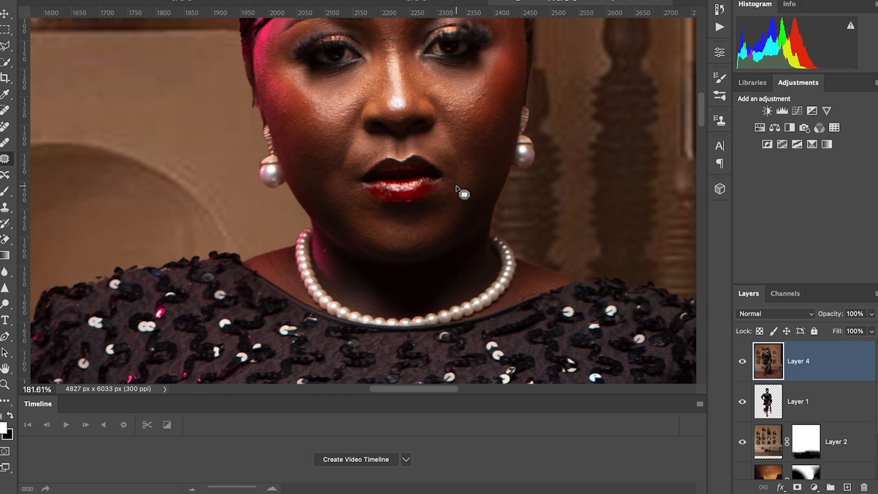
scroll(457, 188, up, 5)
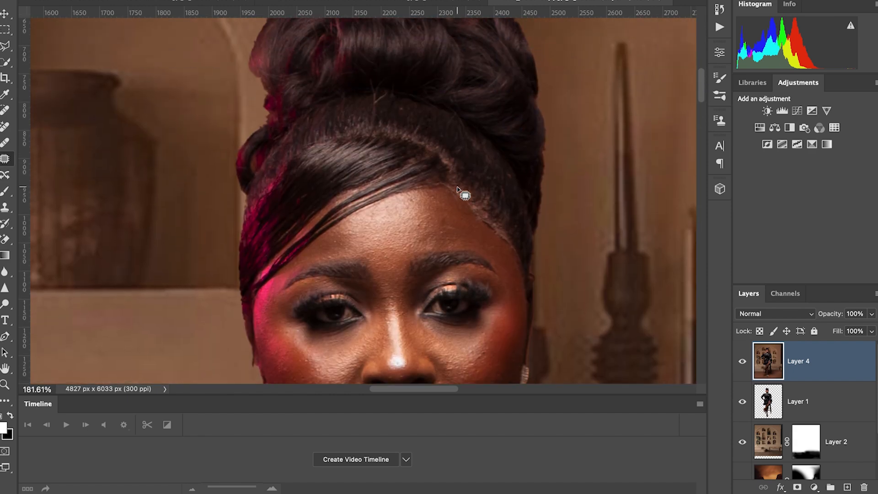
scroll(460, 192, down, 5)
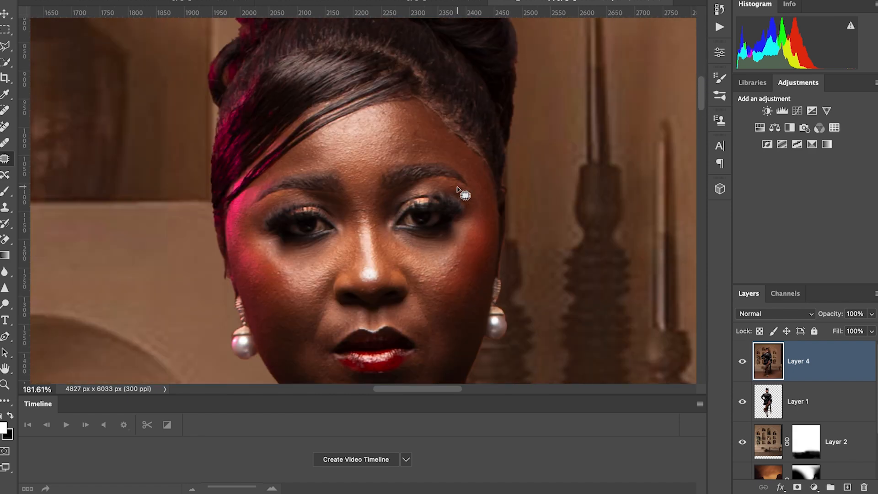
Step: Try a Content-Aware fill at 100% opacity on a thin strip along the hairline above the temple on Layer 4
mouse_move(414, 46)
mouse_down()
mouse_move(487, 121)
mouse_move(479, 96)
mouse_move(442, 55)
mouse_move(414, 47)
mouse_up()
right_click(430, 97)
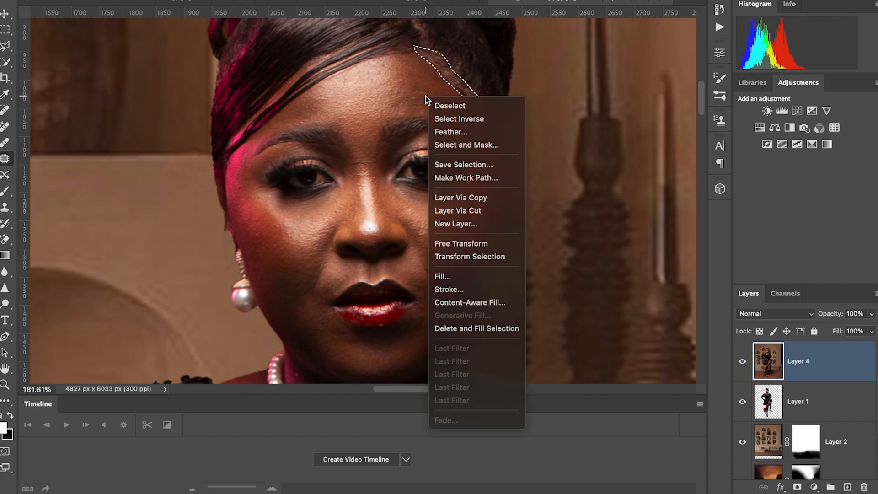
click(454, 276)
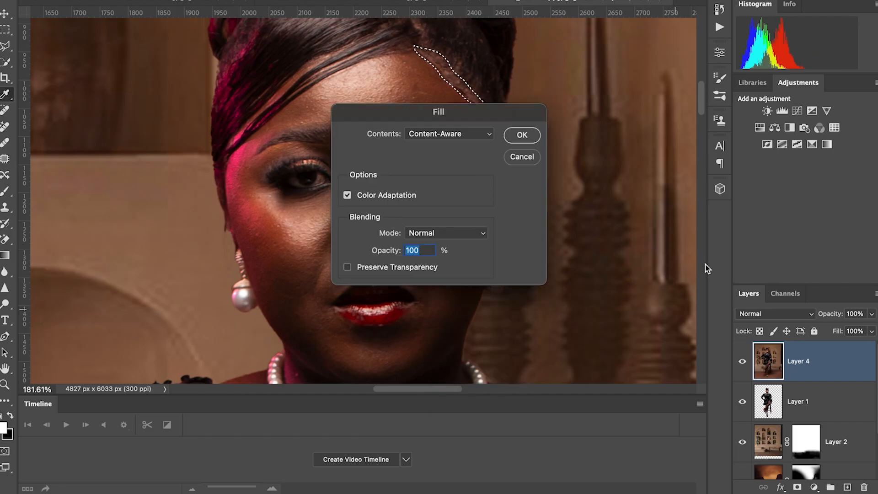
click(521, 135)
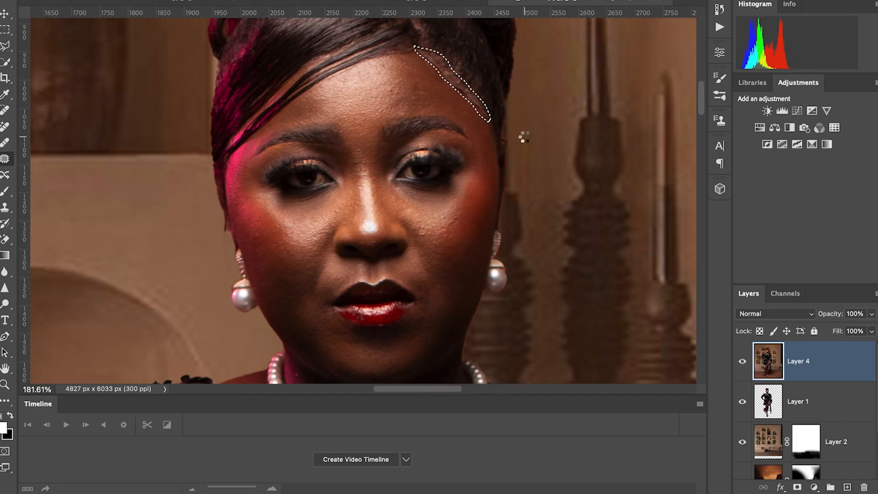
key(ctrl+d)
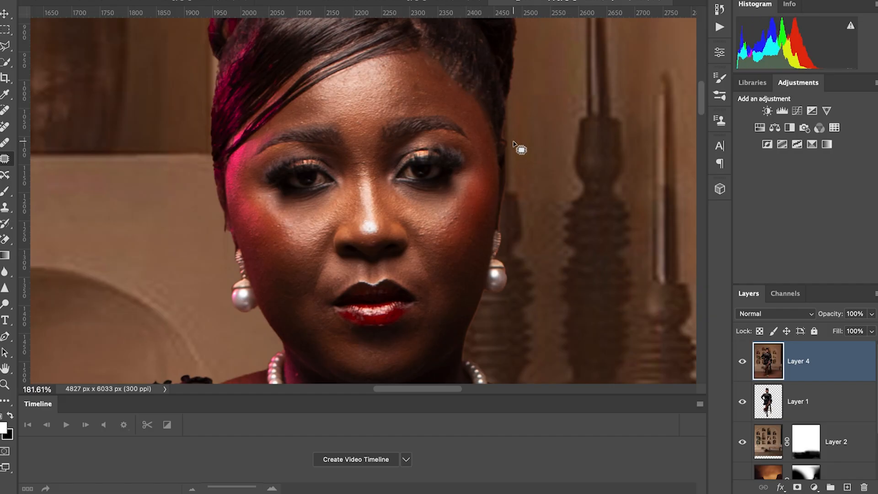
drag(491, 106, 489, 121)
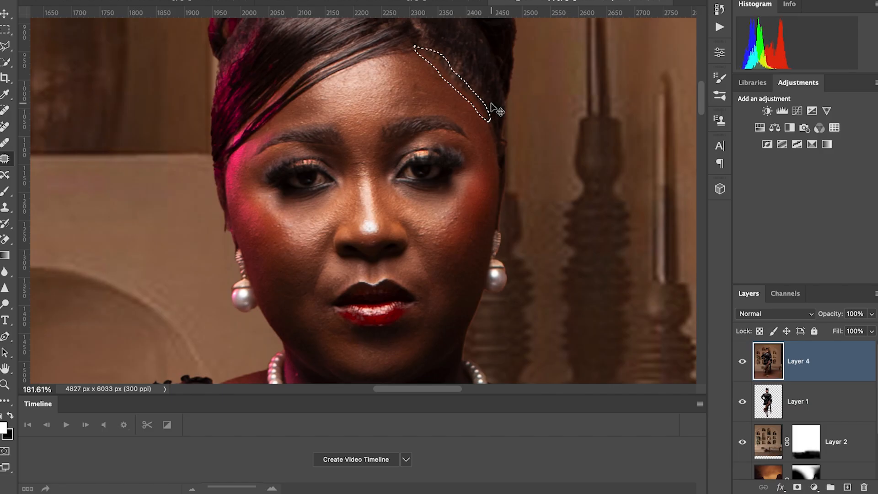
key(super+d)
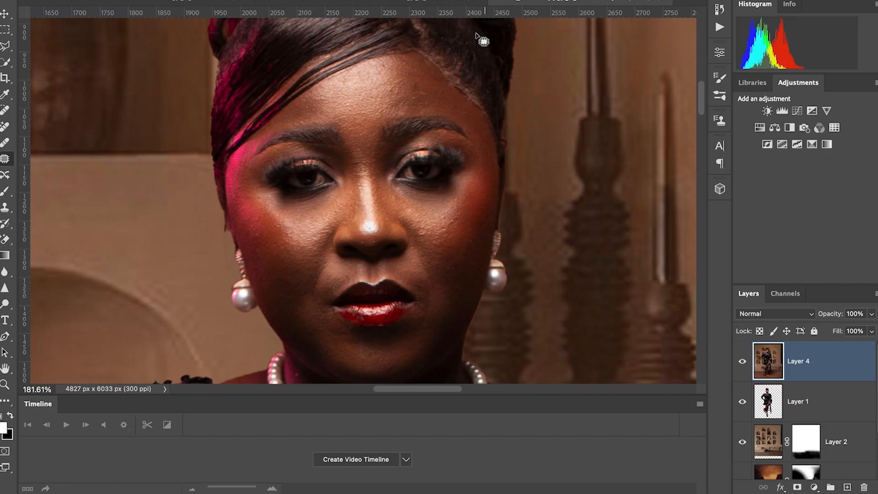
Step: Patch the sparse hairline strip between the forehead and the temple on Layer 4
mouse_move(416, 46)
mouse_down()
mouse_move(437, 69)
mouse_move(444, 64)
mouse_move(423, 43)
mouse_move(414, 48)
mouse_move(449, 53)
mouse_move(457, 89)
mouse_move(484, 114)
mouse_move(469, 93)
mouse_move(474, 80)
mouse_up()
key(super+d)
key(super+d)
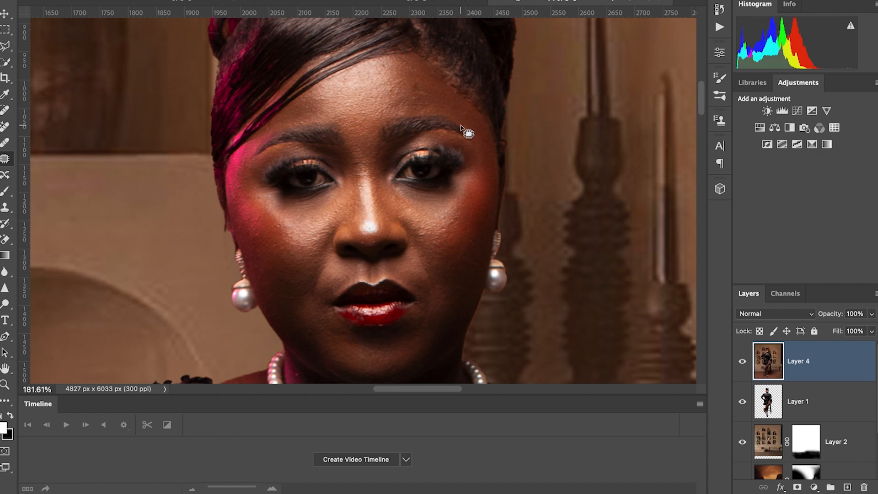
Step: Patch the uneven skin spots on the upper forehead with clean neighbouring skin
mouse_move(427, 85)
mouse_down()
mouse_move(413, 77)
mouse_move(419, 93)
mouse_move(426, 87)
mouse_move(421, 79)
mouse_move(406, 96)
mouse_up()
key(super+d)
drag(400, 59, 407, 80)
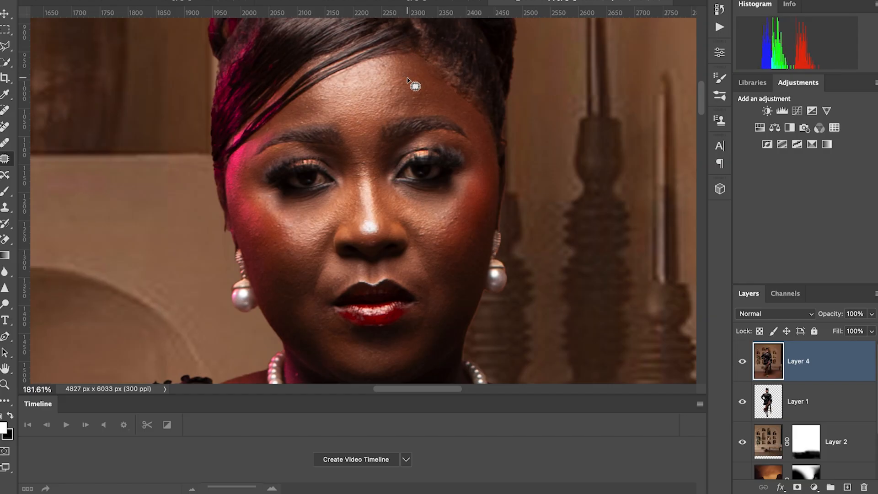
key(super+d)
Step: Patch the remaining uneven edge of the hairline above the forehead and clear the selection
mouse_move(424, 51)
mouse_down()
mouse_move(414, 54)
mouse_move(431, 62)
mouse_move(434, 54)
mouse_move(453, 90)
mouse_move(461, 92)
mouse_move(461, 75)
mouse_move(453, 86)
mouse_move(459, 71)
mouse_move(475, 91)
mouse_up()
key(super+d)
key(super+d)
key(super+d)
key(super+d)
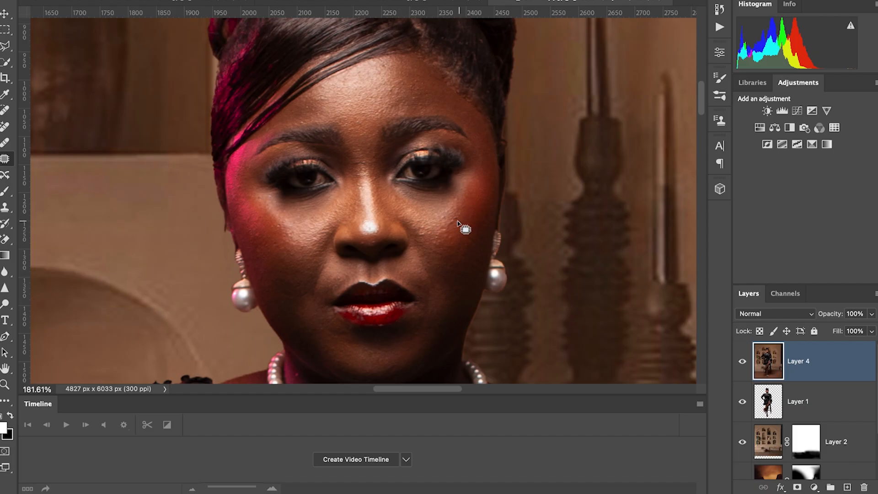
Step: Patch the textured highlight area on the cheek between the nose and the pearl earring
mouse_move(421, 234)
mouse_down()
mouse_move(478, 244)
mouse_move(474, 236)
mouse_up()
key(super+d)
drag(474, 239, 478, 219)
key(super+d)
Step: Examine the retouched composite at full view and around the legs, shoes and floor
scroll(430, 229, down, 5)
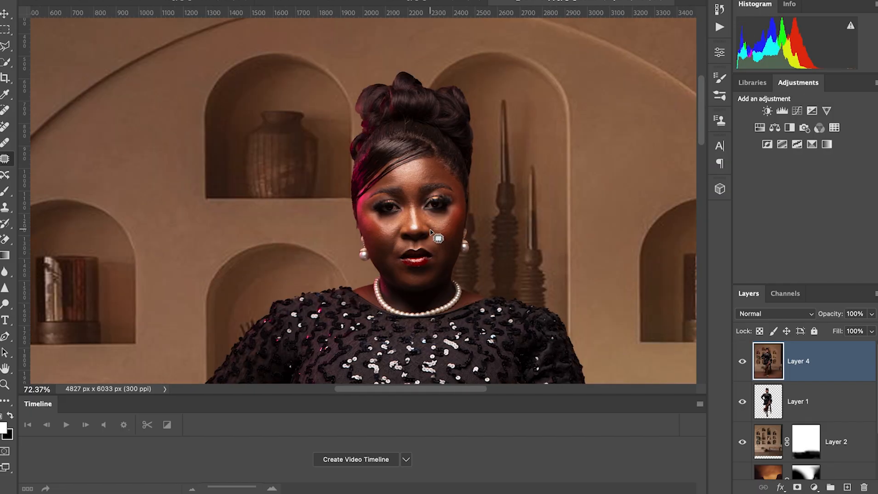
scroll(431, 232, down, 2)
scroll(432, 234, down, 5)
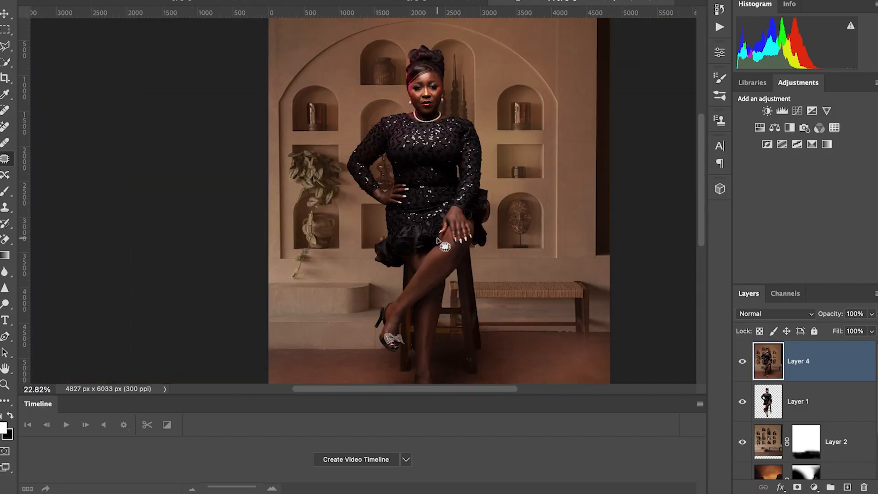
scroll(439, 240, down, 3)
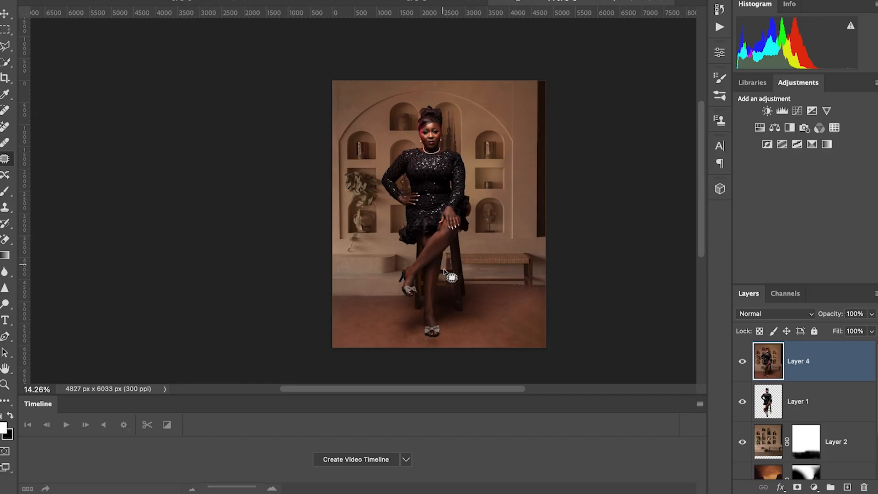
scroll(436, 273, down, 2)
scroll(428, 276, up, 3)
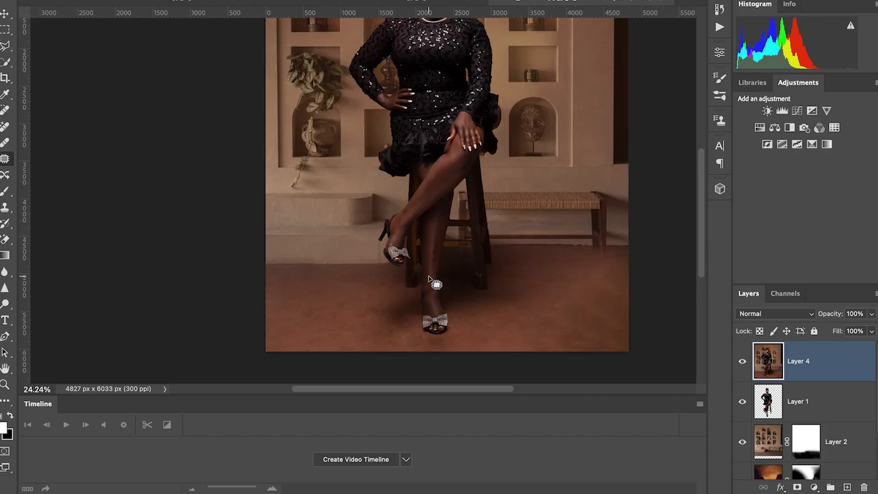
scroll(429, 265, up, 3)
scroll(430, 264, down, 3)
scroll(457, 201, up, 2)
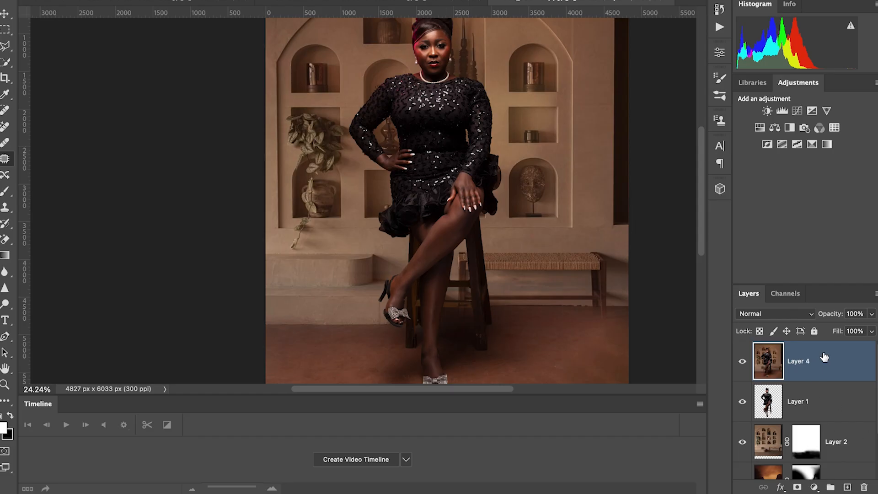
Step: Open Liquify on Layer 4 and push in the waist above the hand on her hip with a 90-size brush
click(330, 0)
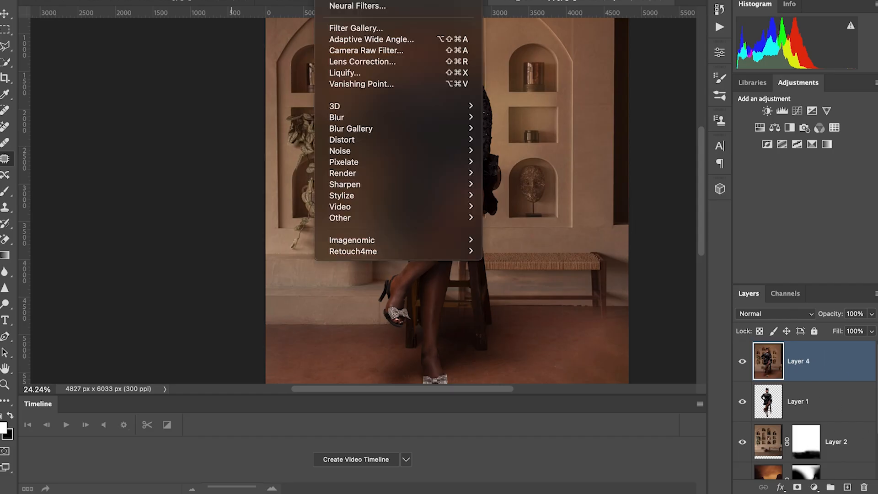
click(352, 75)
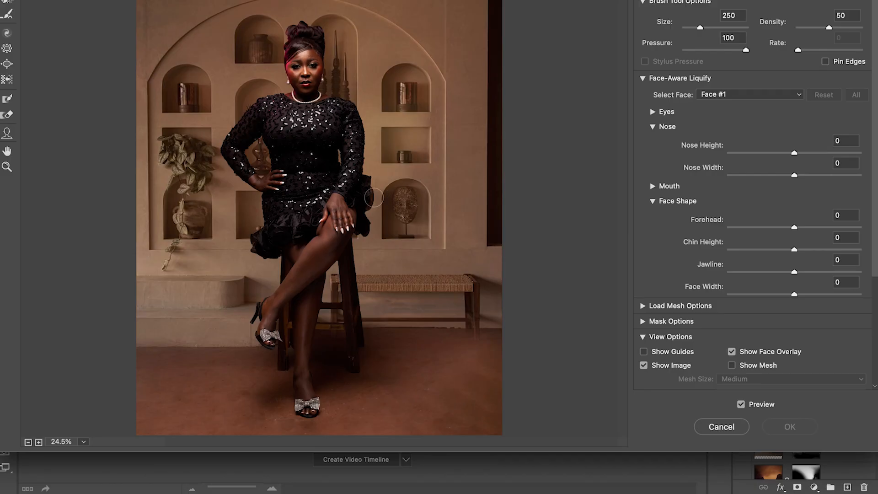
scroll(276, 153, up, 1)
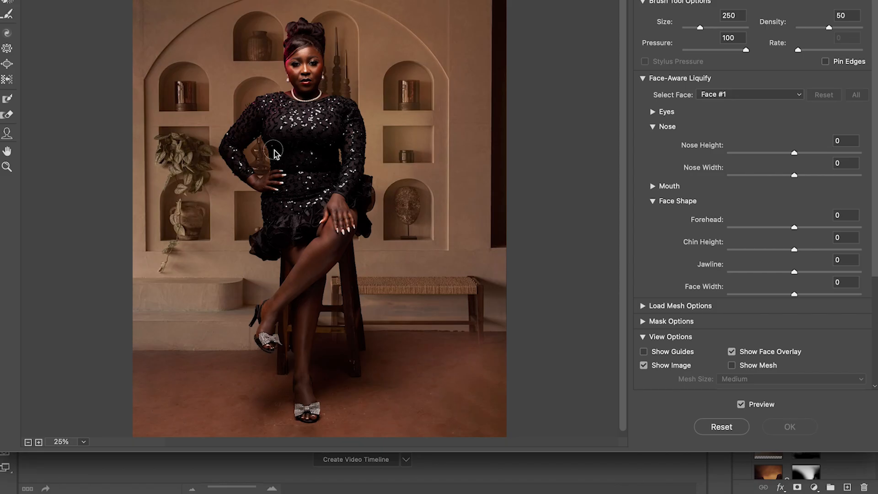
scroll(275, 154, up, 5)
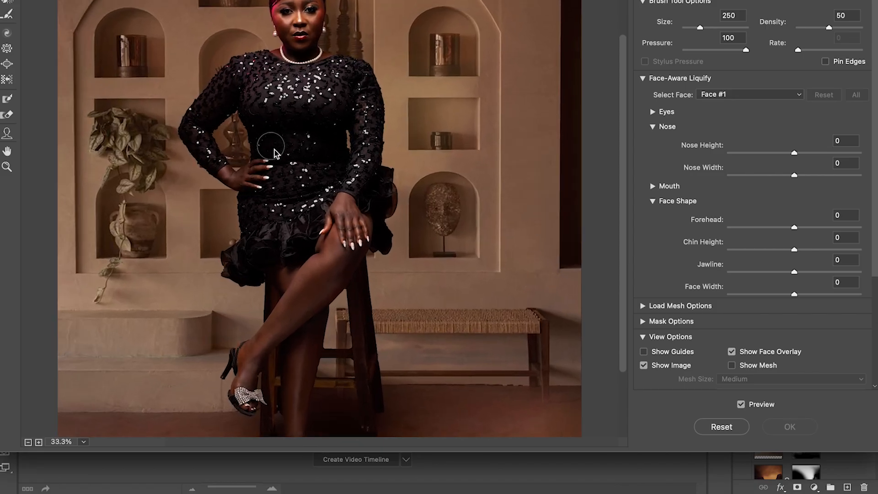
scroll(276, 154, up, 5)
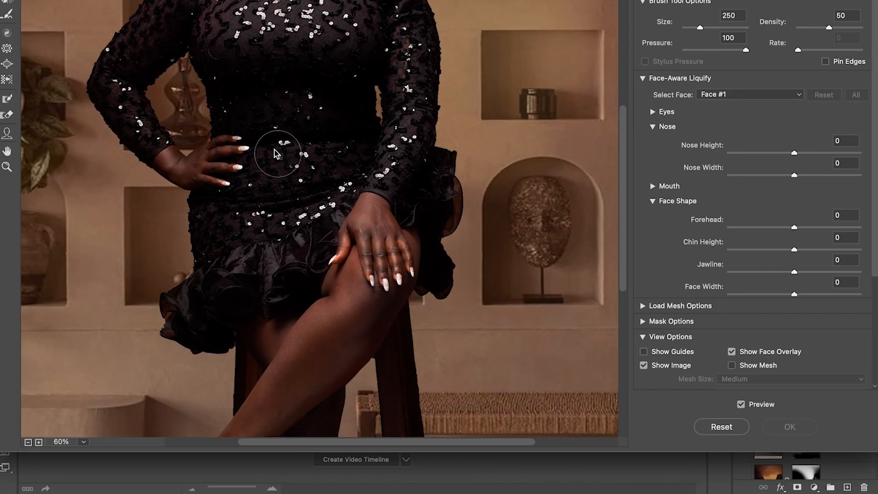
key(bracketleft)
key(bracketleft)
key(bracketleft)
key(bracketleft)
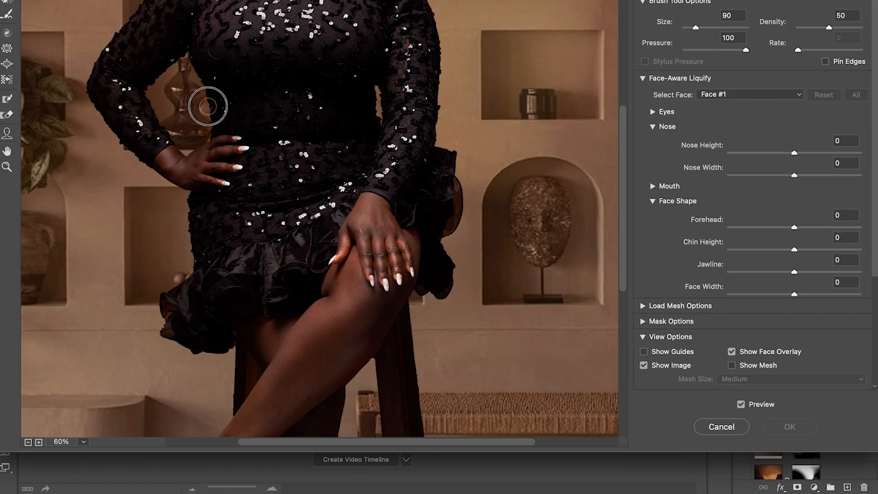
Step: Refine the waist contour above the hand on her hip, varying the Liquify brush size between 50 and 90
key(bracketleft)
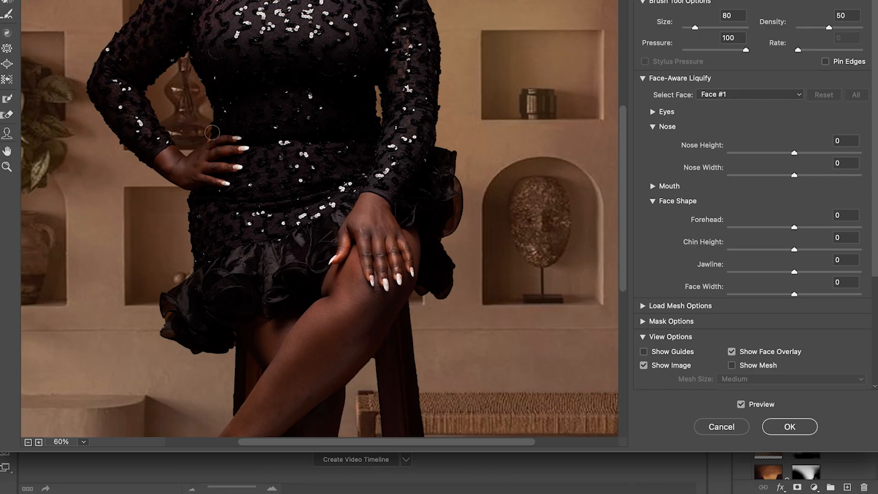
key(bracketleft)
key(bracketright)
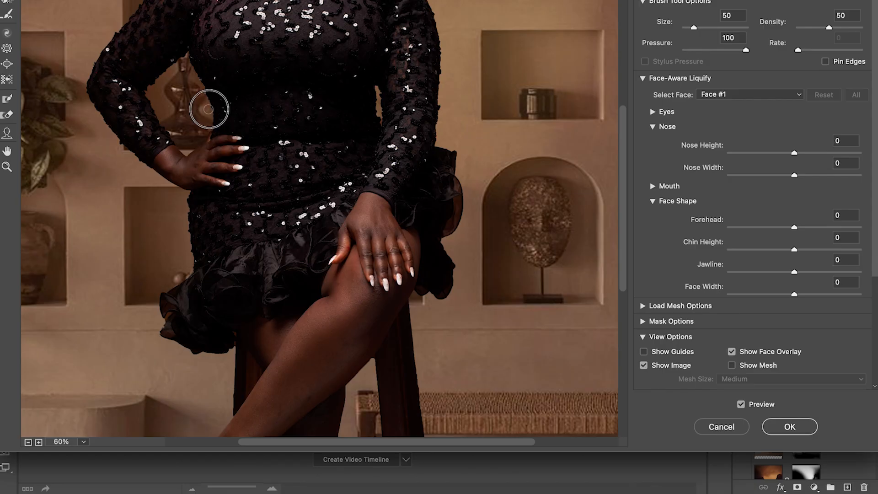
key(bracketright)
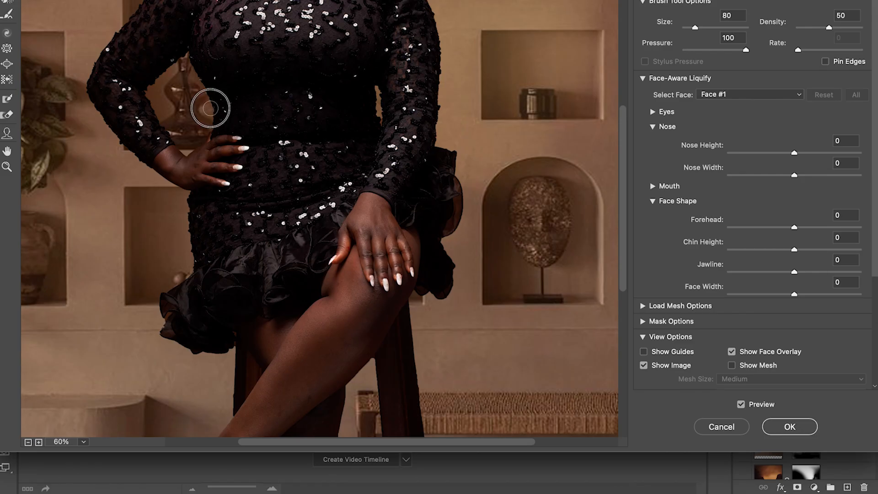
key(bracketright)
key(bracketright)
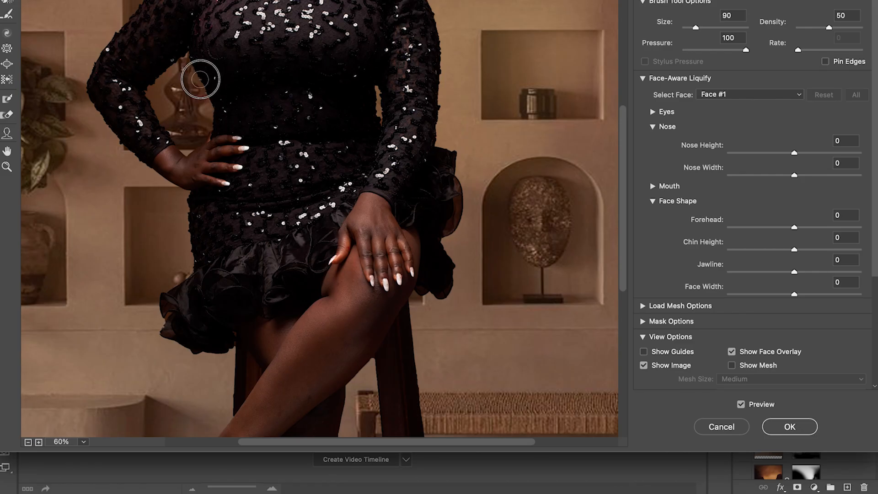
Step: Refine the waist contour in the gap beside the arm resting on the knee, varying the Liquify brush size between 45 and 70
key(bracketleft)
key(bracketleft)
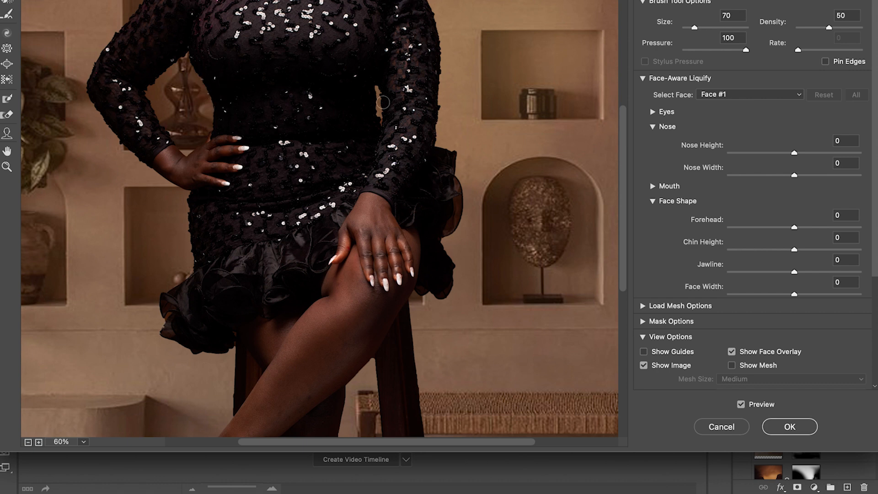
key(bracketleft)
key(bracketright)
key(bracketleft)
drag(377, 110, 373, 112)
key(bracketleft)
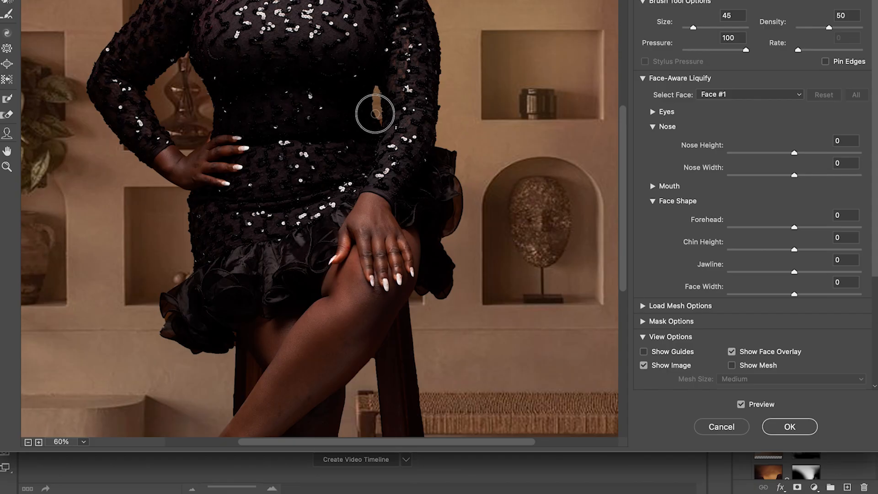
key(bracketright)
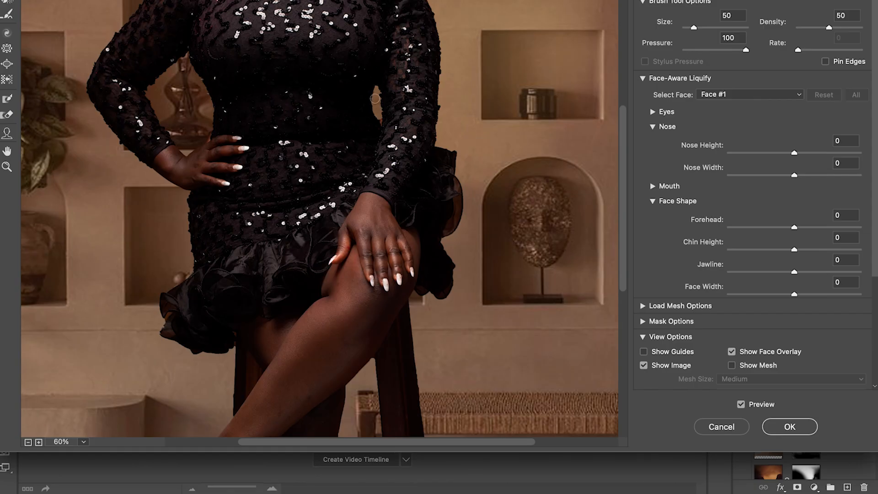
key(bracketright)
key(bracketright)
key(bracketright)
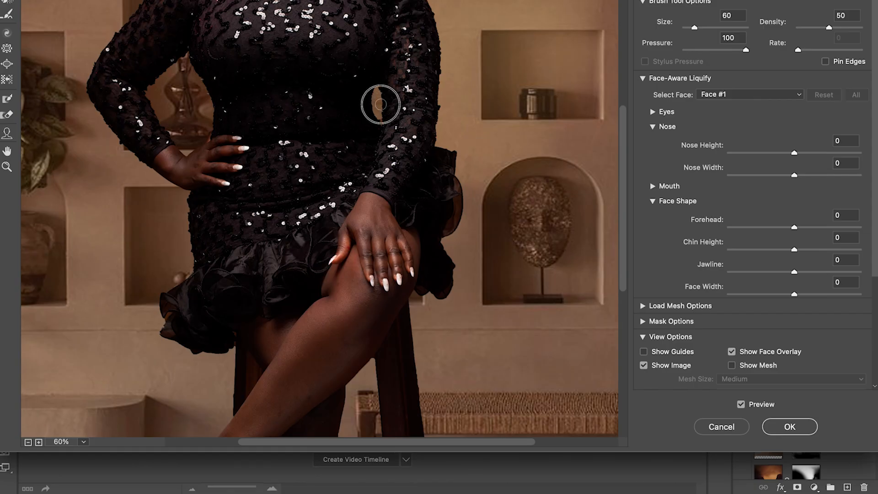
key(bracketleft)
key(bracketleft)
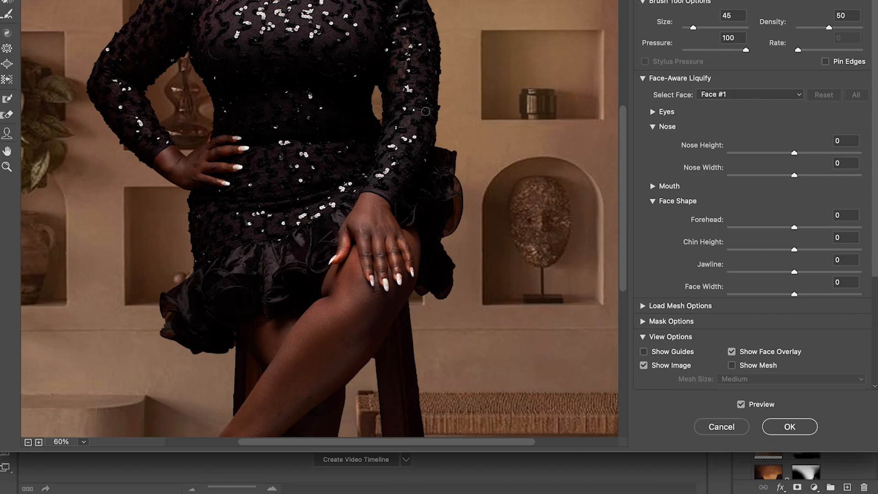
Step: Smooth the hip contour below the hand on the hip with Liquify, increasing the brush size up to 175 and finishing at 90
key(bracketright)
key(bracketright)
key(bracketright)
key(bracketright)
key(bracketright)
key(bracketright)
key(bracketright)
key(bracketright)
key(bracketright)
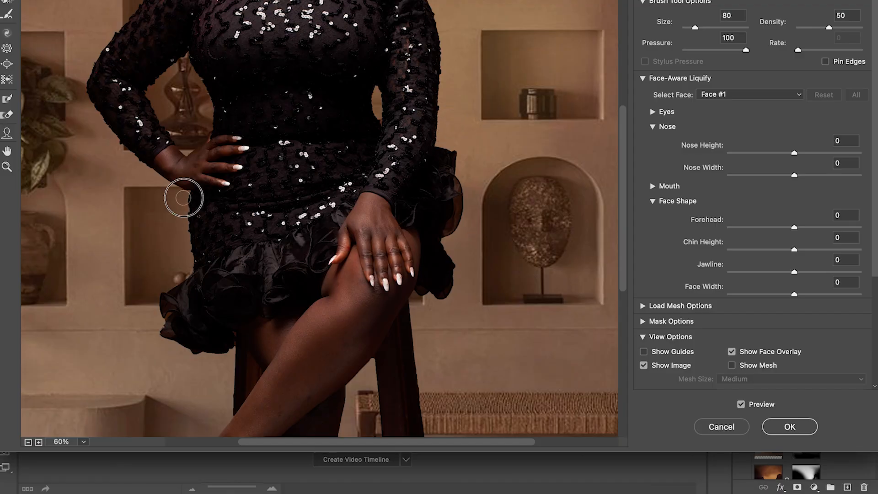
key(bracketright)
key(bracketright)
key(bracketright)
key(bracketright)
key(bracketright)
key(bracketright)
key(bracketright)
key(bracketright)
key(bracketright)
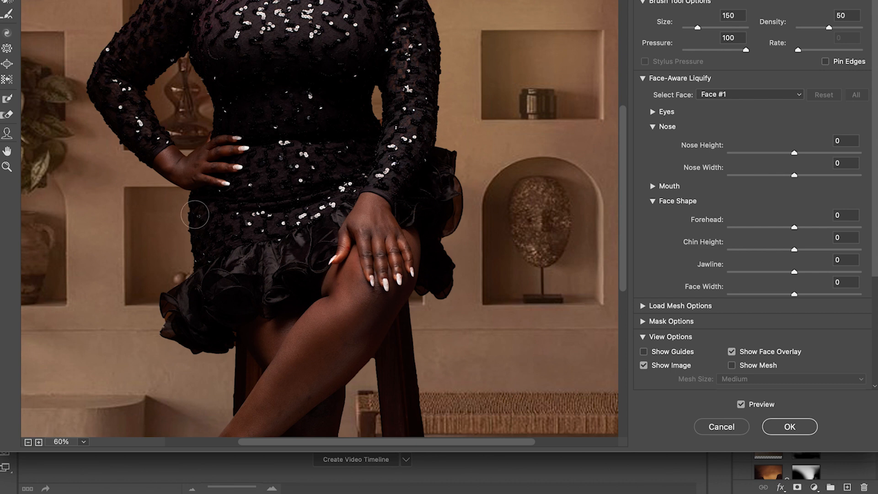
key(bracketright)
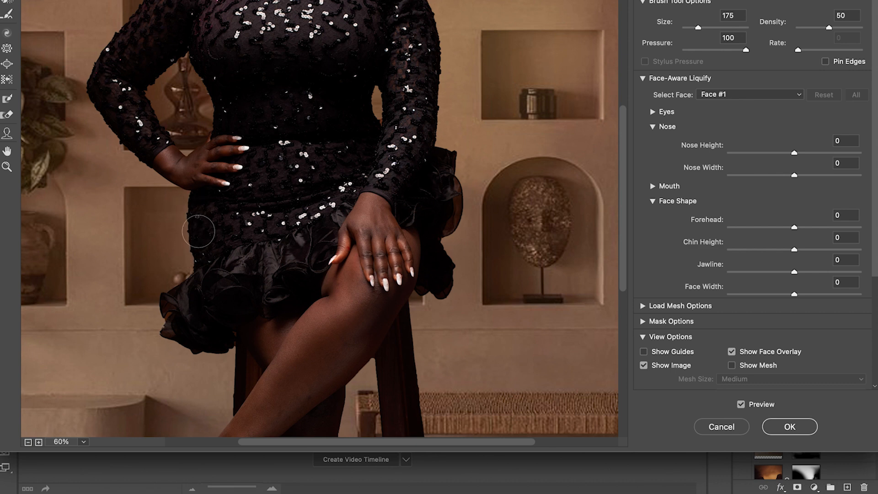
key(bracketleft)
key(bracketleft)
key(bracketleft)
key(bracketleft)
Step: Compare the reshaped waist and hips with the original up close, review the full figure, and apply the Liquify changes
scroll(372, 195, up, 10)
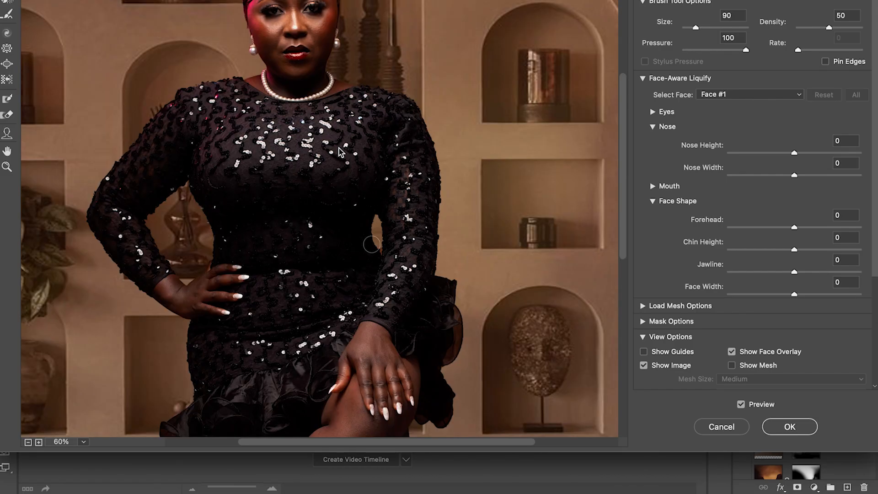
scroll(372, 195, left, 2)
scroll(344, 268, down, 10)
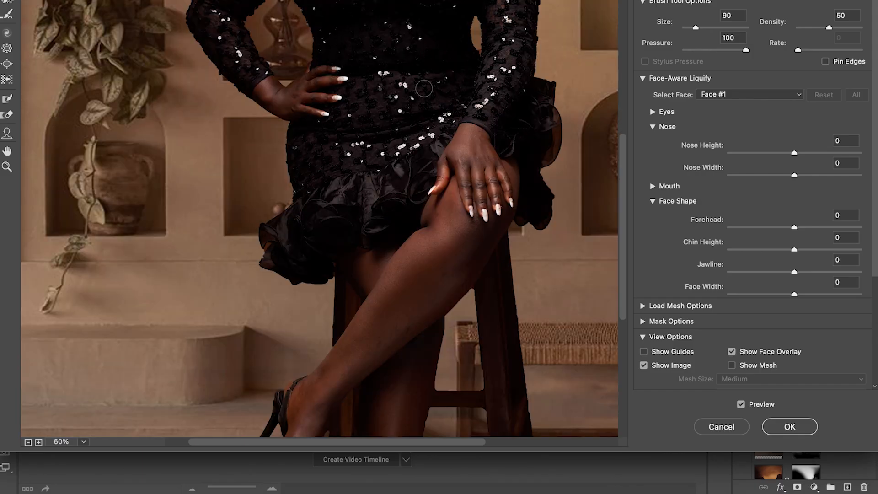
key(alt)
scroll(412, 63, up, 2)
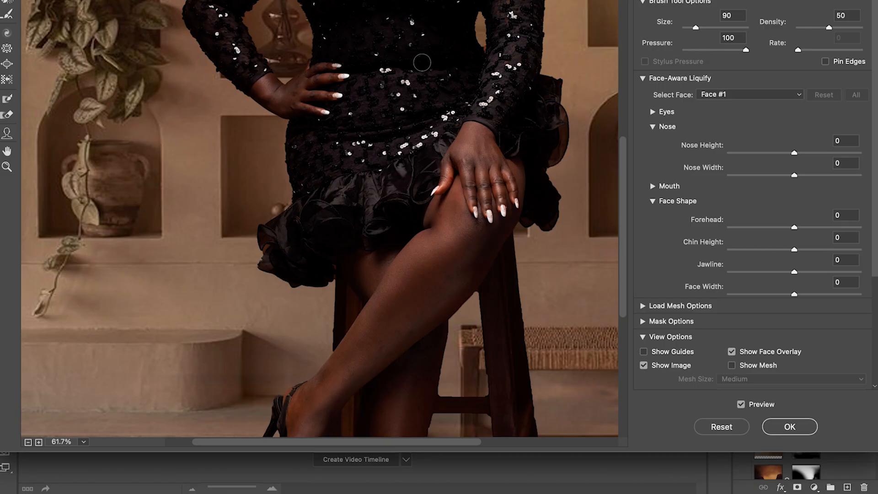
scroll(422, 61, up, 3)
scroll(460, 68, right, 6)
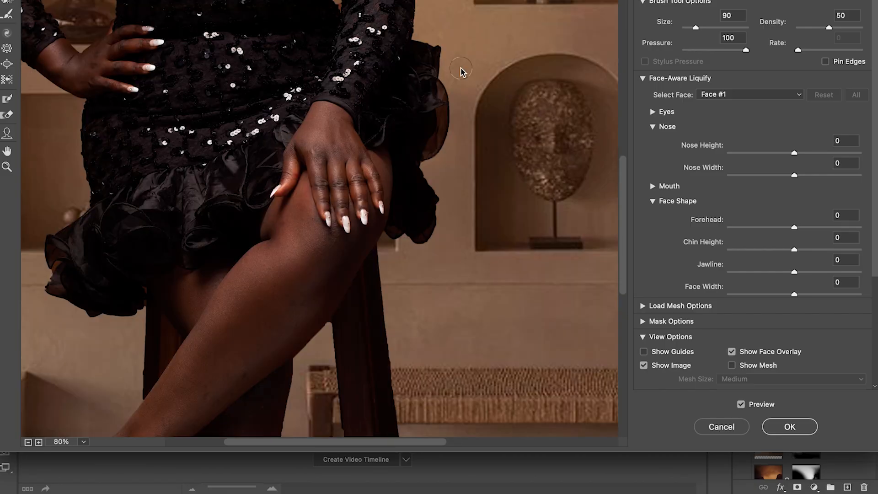
key(space)
drag(259, 123, 658, 118)
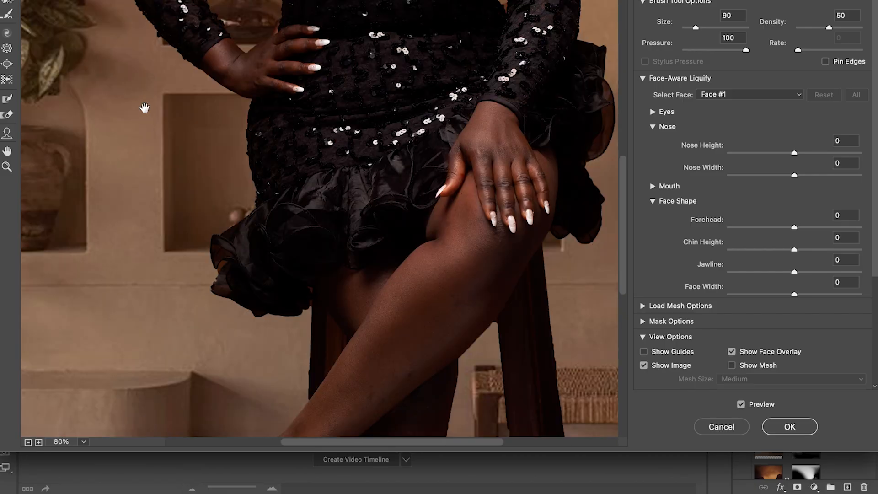
drag(143, 108, 302, 118)
mouse_move(413, 86)
mouse_down()
mouse_move(346, 180)
mouse_move(287, 238)
mouse_up()
mouse_move(447, 130)
mouse_down()
mouse_move(382, 211)
mouse_move(347, 212)
mouse_up()
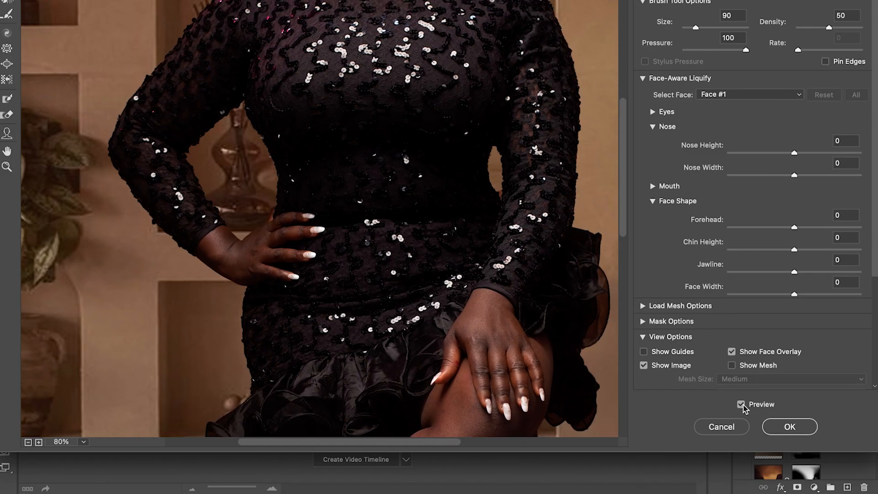
click(741, 404)
click(741, 404)
click(741, 404)
click(741, 404)
scroll(429, 223, down, 4)
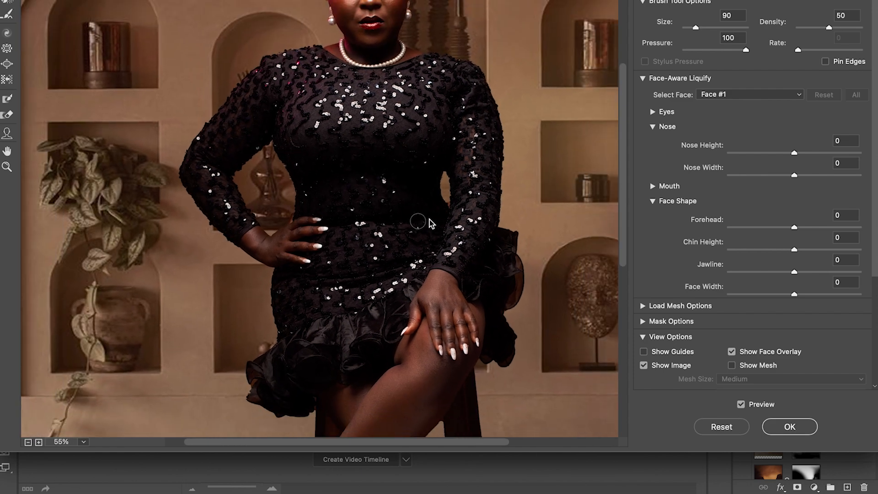
scroll(429, 222, down, 6)
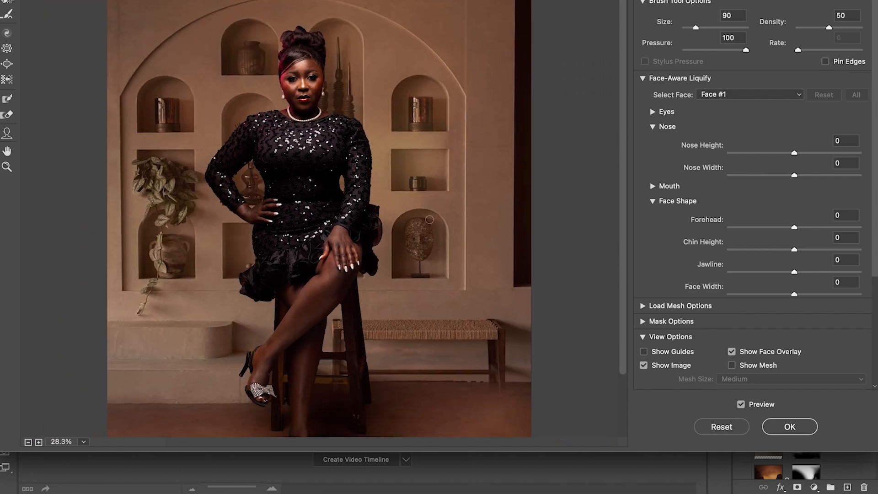
scroll(429, 220, down, 3)
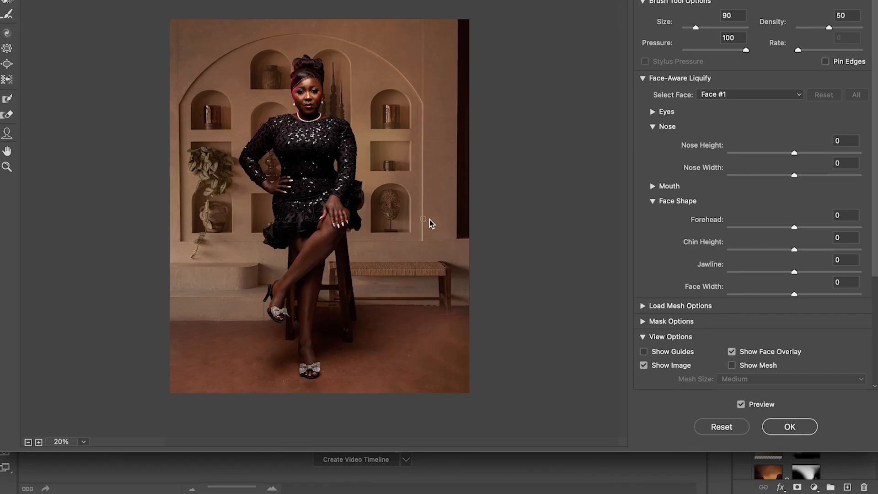
click(782, 429)
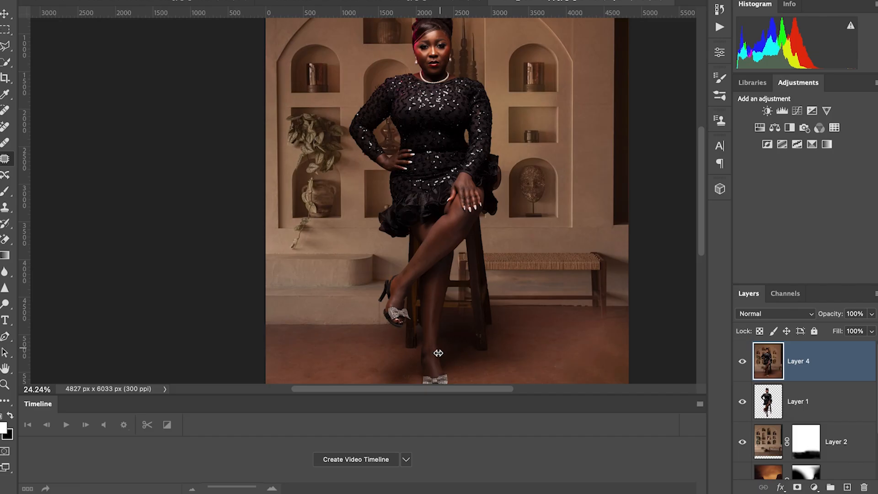
Step: Select the woman's legs and shoes on Layer 4 with the Quick Selection tool, leaving the stool out of the selection
scroll(448, 331, down, 2)
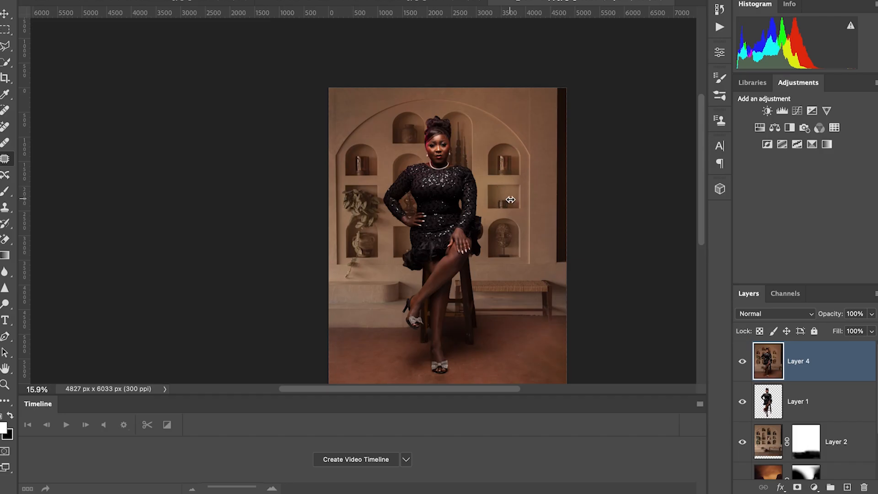
drag(519, 195, 481, 223)
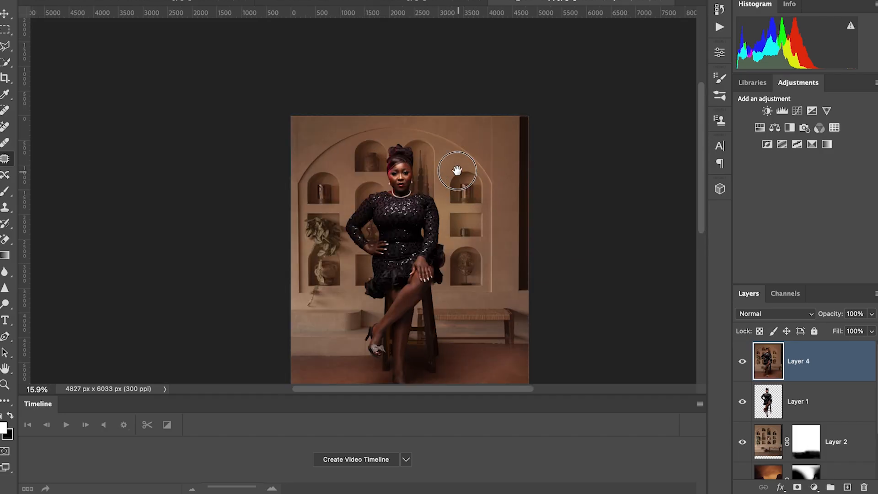
scroll(457, 208, down, 2)
scroll(464, 208, down, 1)
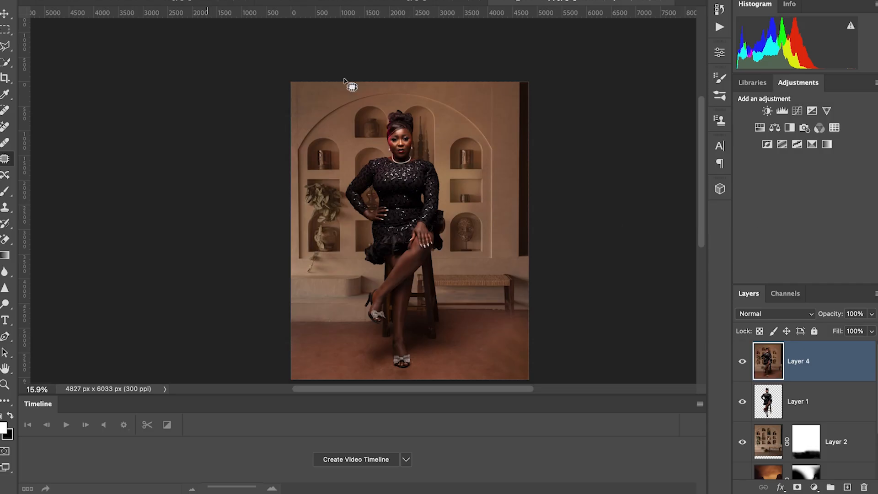
click(5, 62)
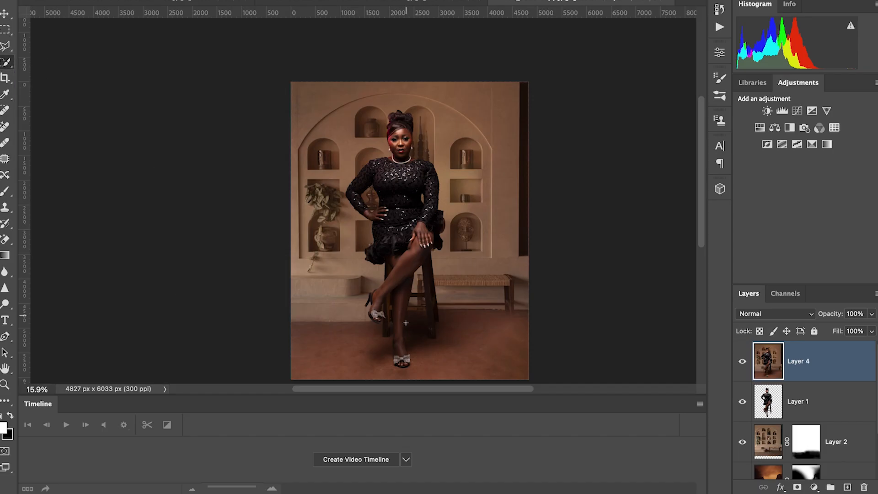
drag(400, 352, 397, 299)
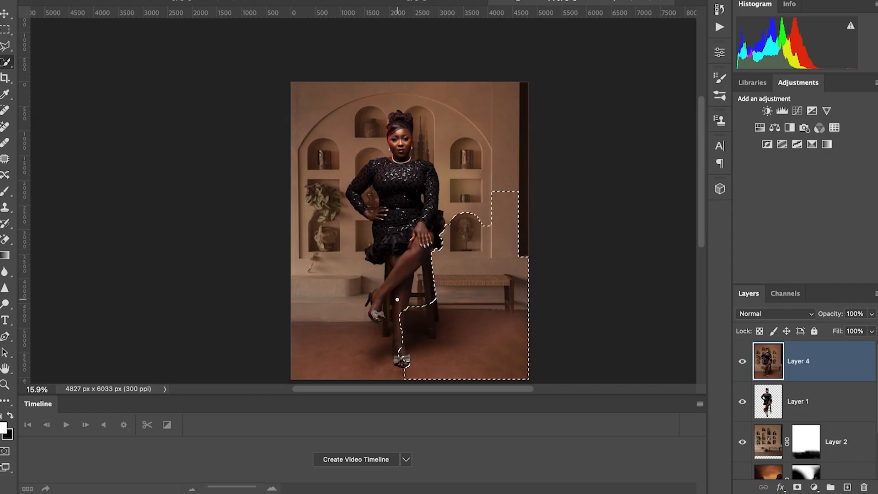
key(ctrl+d)
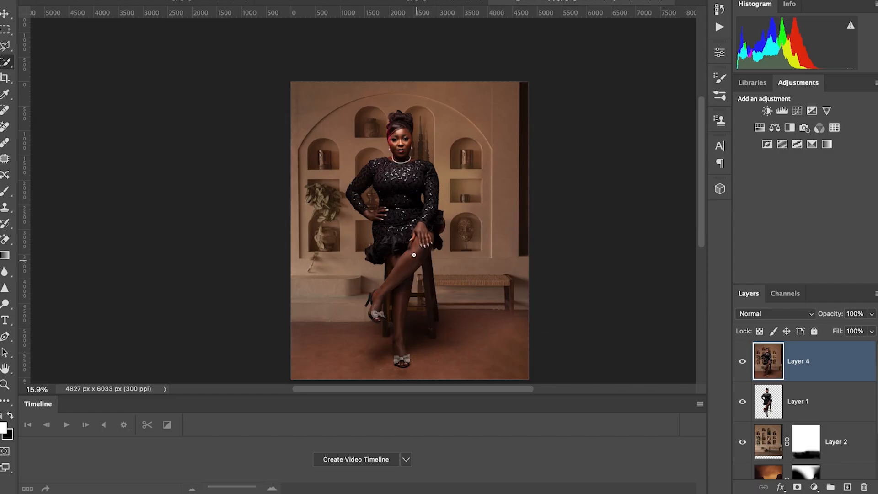
drag(416, 248, 383, 300)
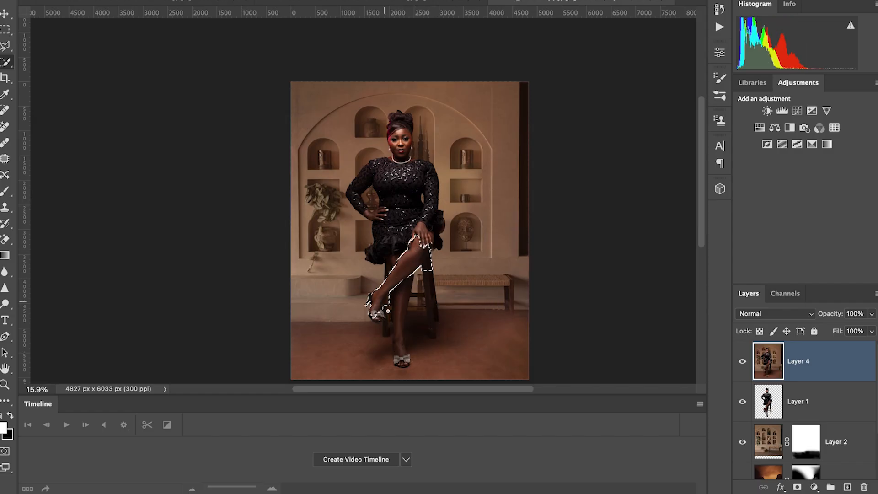
mouse_move(402, 352)
mouse_down()
mouse_move(396, 290)
mouse_move(405, 365)
mouse_up()
click(402, 361)
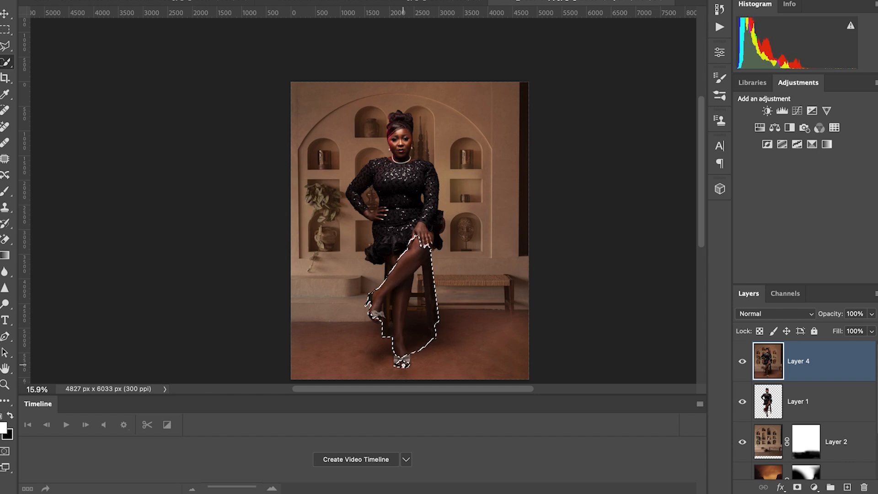
mouse_move(422, 278)
mouse_down()
mouse_move(413, 329)
mouse_move(418, 287)
mouse_move(419, 315)
mouse_up()
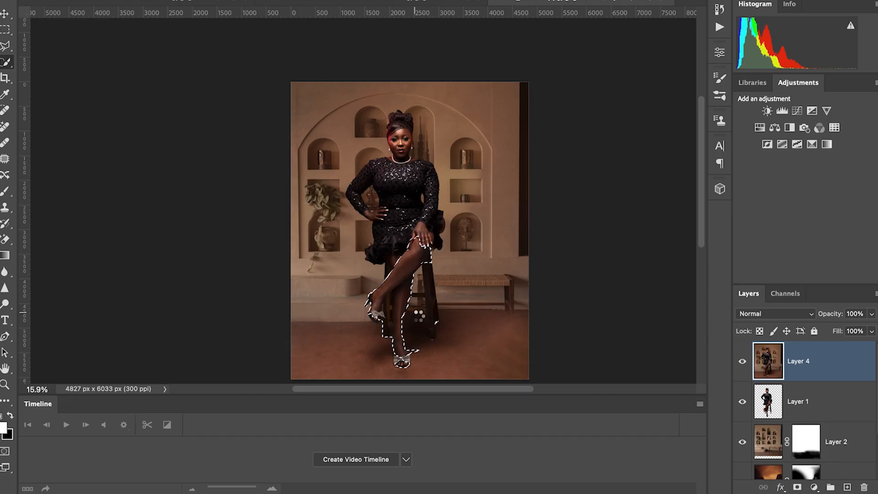
Step: Add the upper thigh and the hand on the knee to the selection, excluding the skirt ruffle beside them
click(397, 260)
click(426, 232)
drag(430, 237, 441, 240)
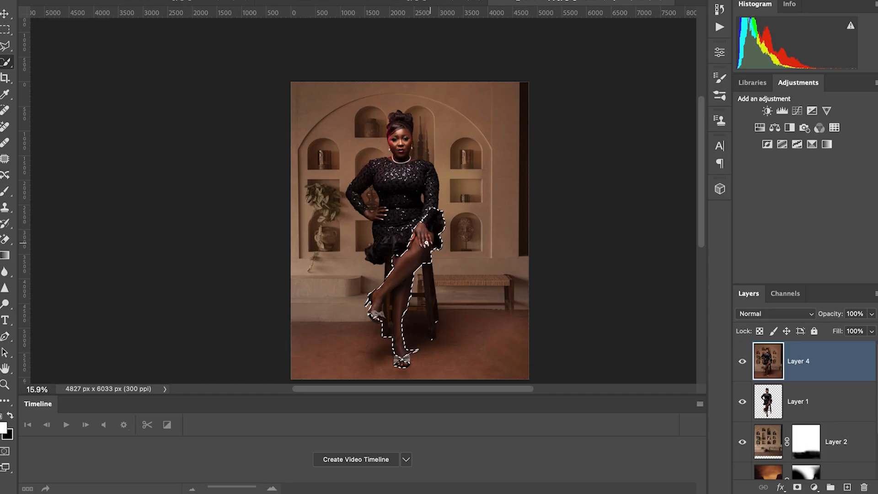
alt+click(446, 237)
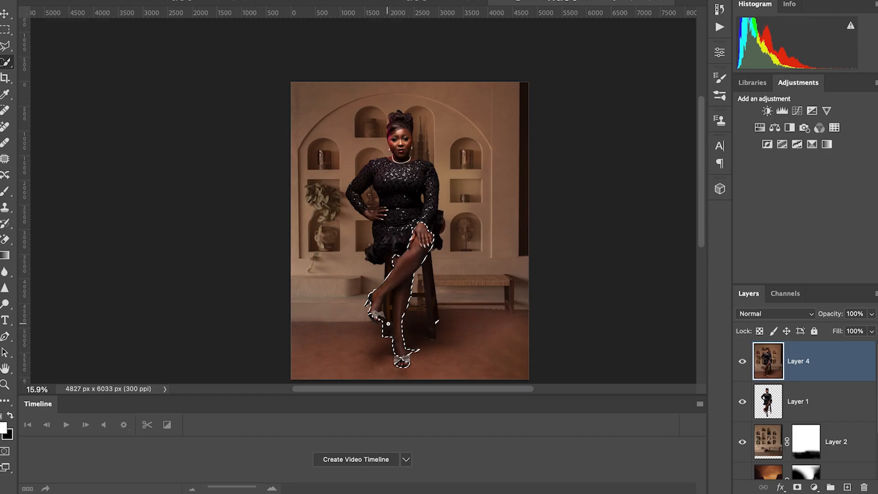
Step: Clean up the selection around the shoes, lower leg and upper thigh, removing the spilled stool and floor areas
click(374, 317)
mouse_move(387, 312)
mouse_down()
mouse_move(383, 345)
mouse_move(397, 338)
mouse_move(397, 308)
mouse_move(396, 340)
mouse_move(416, 358)
mouse_up()
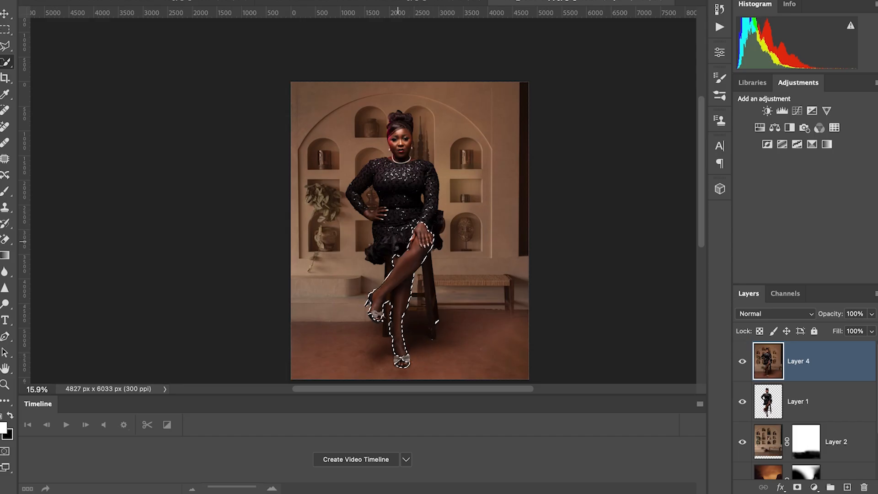
click(390, 264)
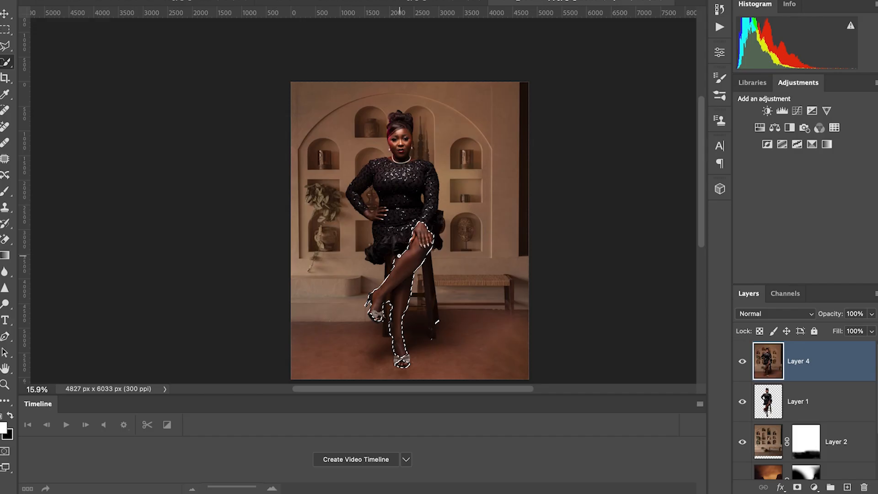
Step: Add the hand on the hip to the selection and subtract the vase background between the arm and waist
drag(369, 214, 380, 210)
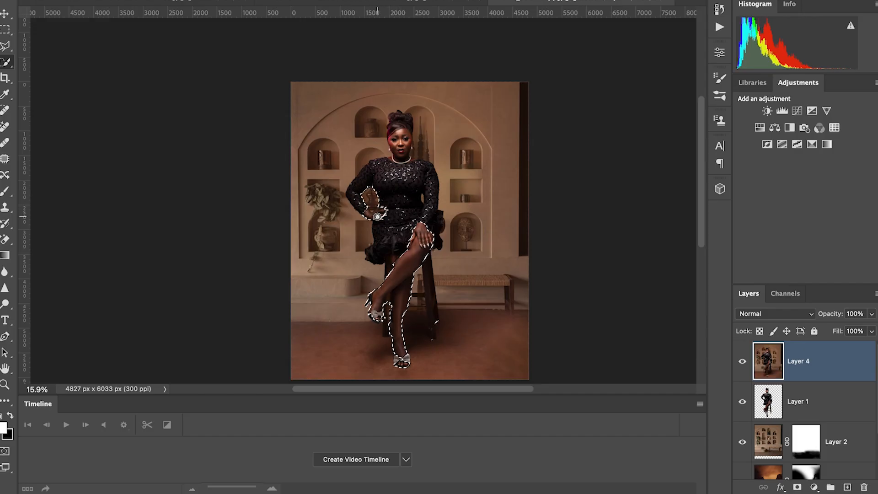
scroll(377, 216, up, 5)
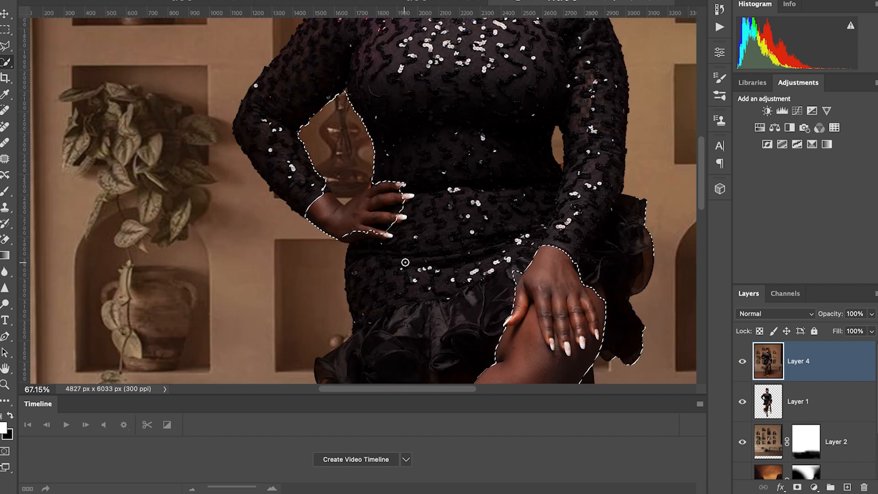
alt+click(349, 171)
alt+click(342, 190)
alt+click(346, 199)
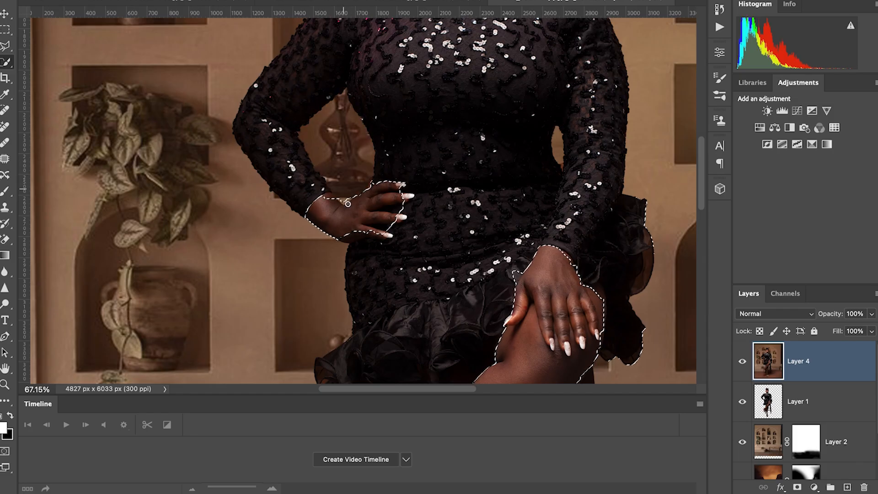
click(329, 197)
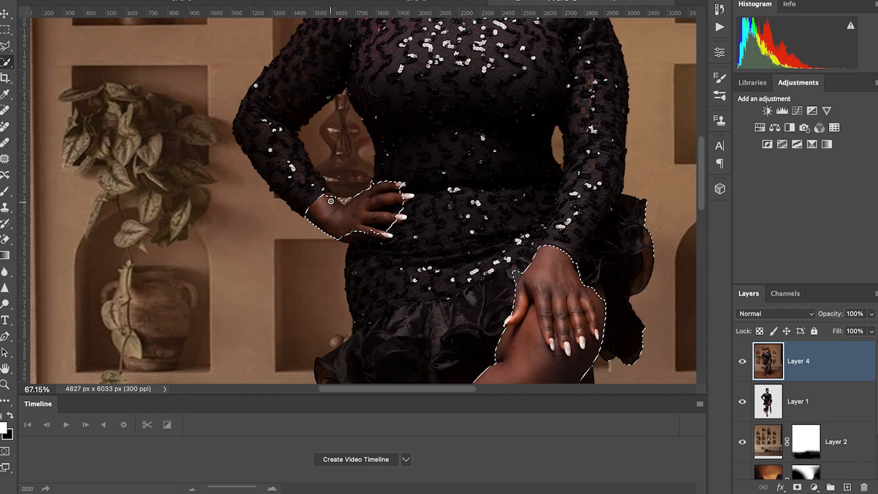
Step: Refine the selection edges around the hand on the hip and the hand resting on the knee
drag(383, 235, 349, 235)
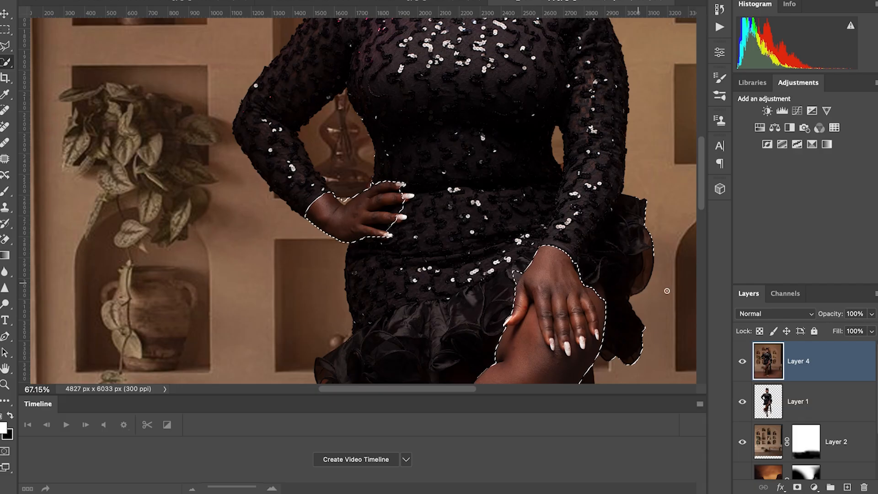
mouse_move(600, 288)
mouse_down()
mouse_move(622, 310)
mouse_move(619, 296)
mouse_move(621, 356)
mouse_move(602, 337)
mouse_up()
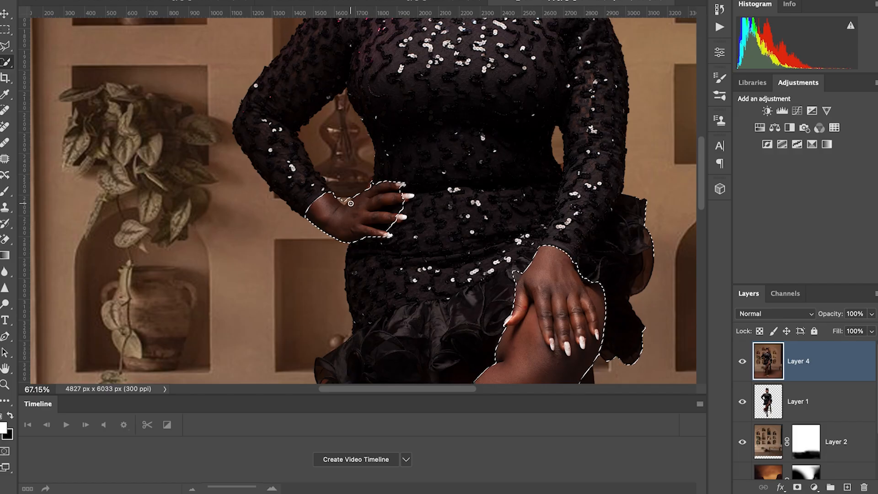
drag(402, 218, 405, 186)
Step: Add the woman's lower face and both sides of her neck above the neckline to the selection
scroll(424, 215, up, 10)
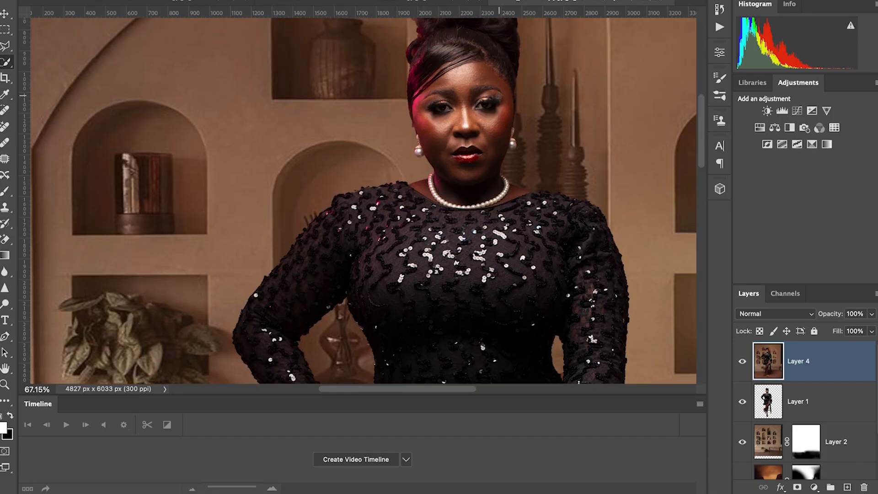
scroll(487, 121, down, 4)
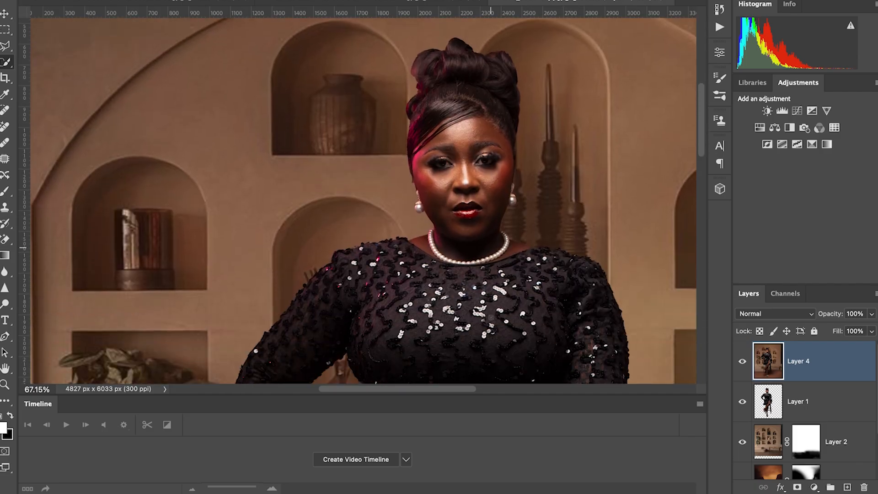
drag(450, 252, 474, 202)
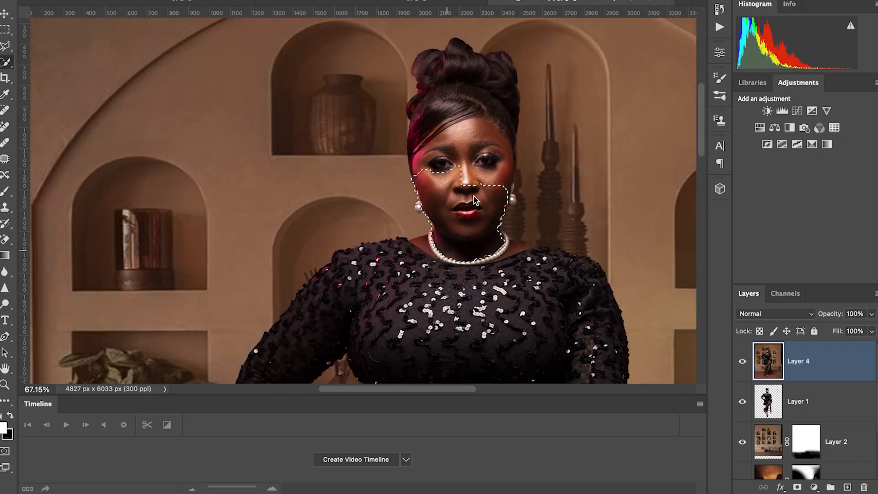
scroll(420, 222, down, 2)
click(427, 209)
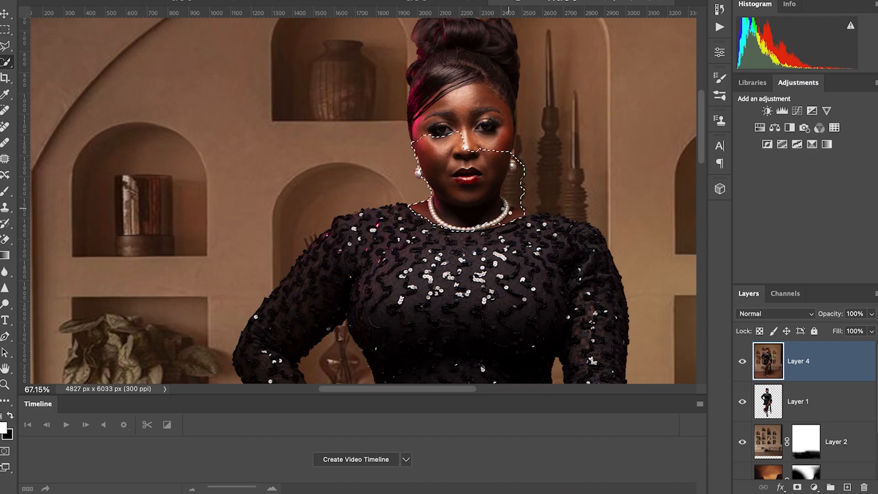
click(528, 212)
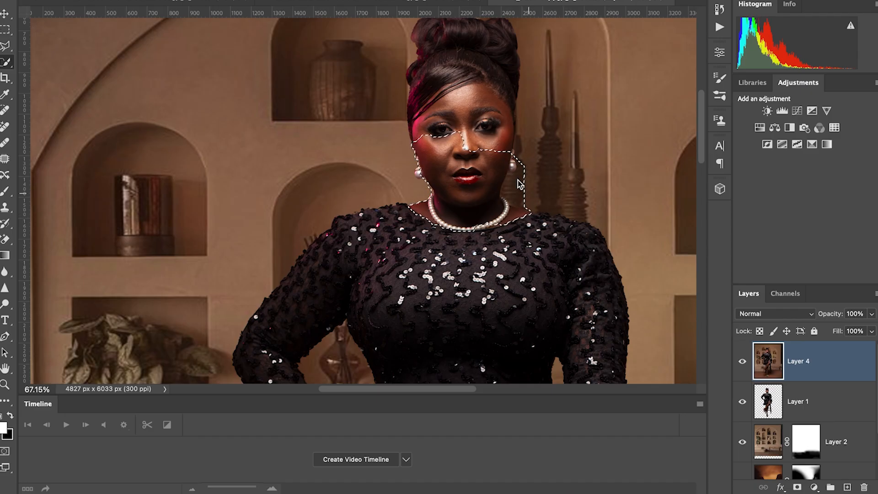
Step: Subtract the spilled background beside the earring and neck, and refine the selection across the cheeks, nose and mouth
mouse_move(525, 175)
mouse_down()
mouse_move(512, 195)
mouse_move(534, 207)
mouse_up()
drag(503, 180, 419, 181)
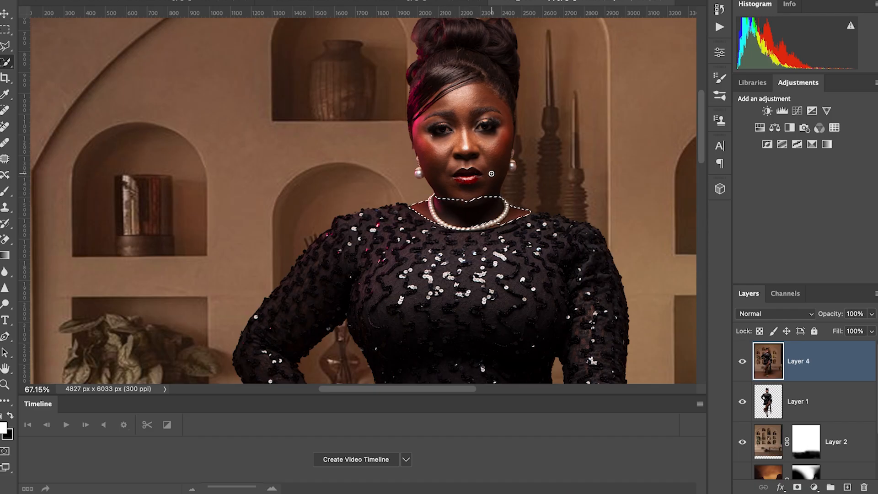
mouse_move(492, 168)
mouse_down()
mouse_move(432, 166)
mouse_move(443, 183)
mouse_move(429, 180)
mouse_move(502, 160)
mouse_up()
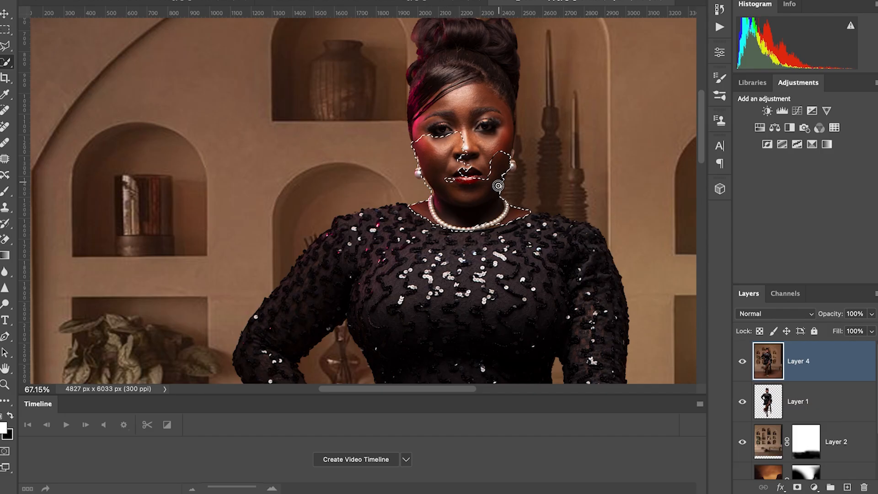
mouse_move(459, 146)
mouse_down()
mouse_move(415, 152)
mouse_move(442, 150)
mouse_up()
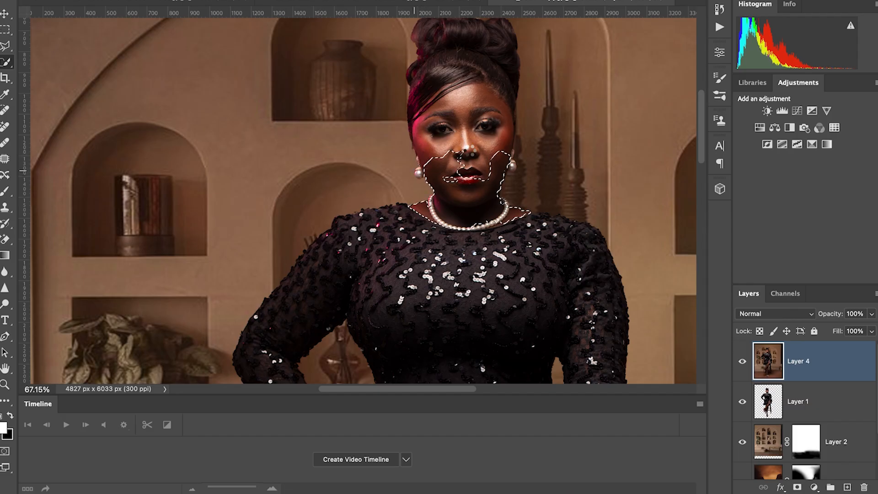
mouse_move(460, 154)
mouse_down()
mouse_move(451, 183)
mouse_move(460, 191)
mouse_move(450, 177)
mouse_move(488, 178)
mouse_move(471, 173)
mouse_move(483, 173)
mouse_move(452, 155)
mouse_up()
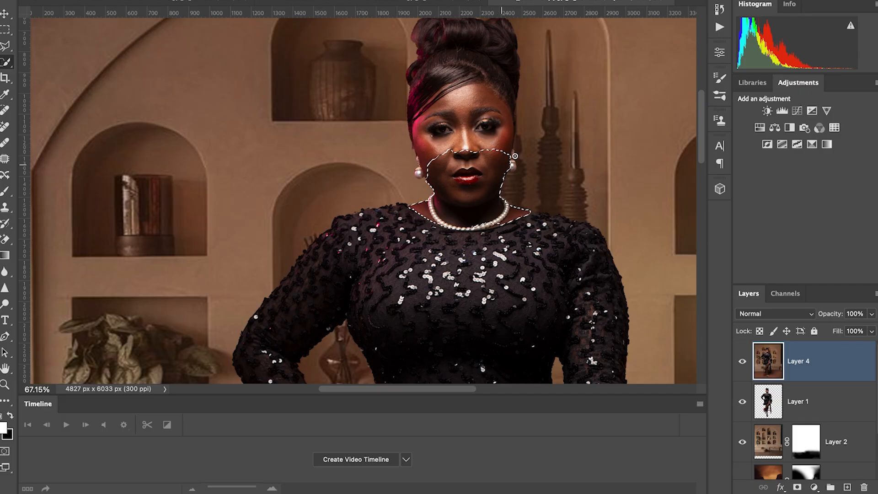
Step: Add the thigh area under the skirt ruffle to the selection and subtract the stool leg beside it
scroll(510, 154, down, 3)
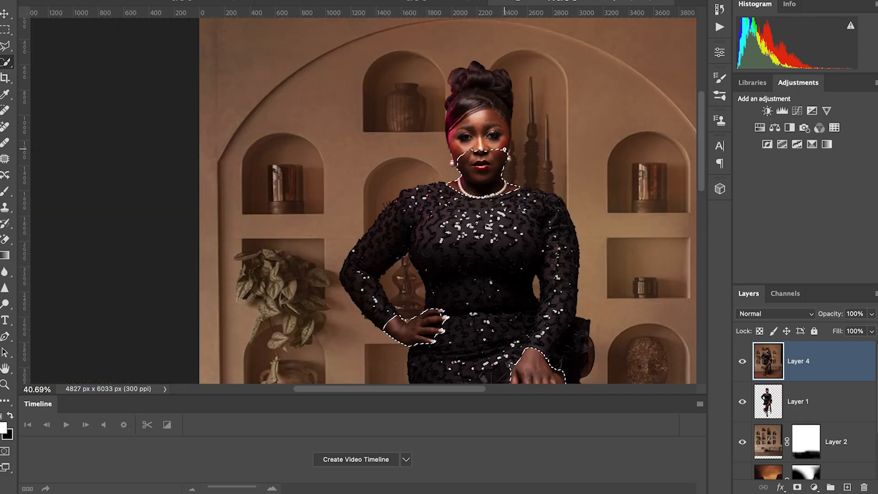
scroll(506, 184, down, 2)
scroll(506, 185, down, 3)
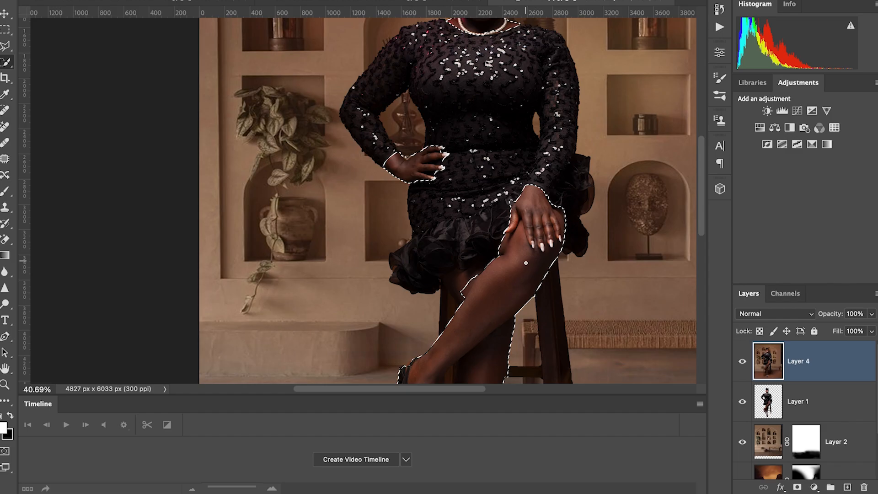
mouse_move(466, 280)
mouse_down()
mouse_move(471, 274)
mouse_move(455, 286)
mouse_move(462, 291)
mouse_move(480, 275)
mouse_up()
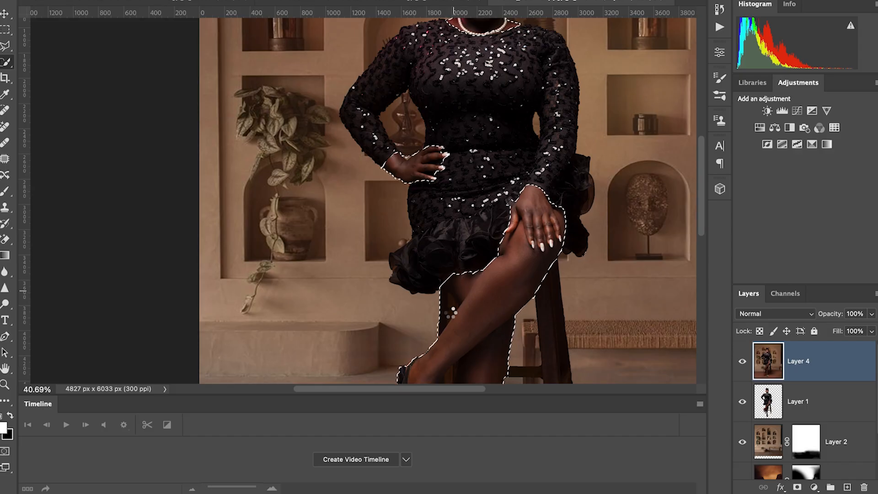
drag(450, 311, 435, 328)
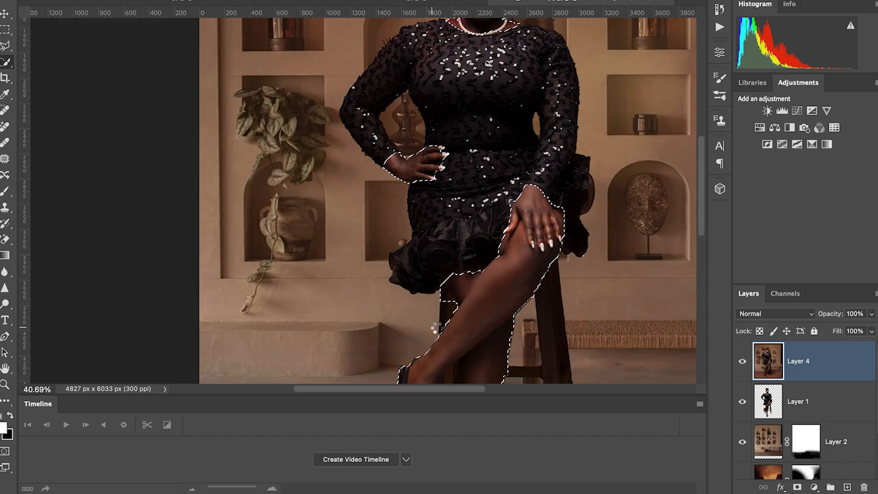
drag(446, 301, 437, 283)
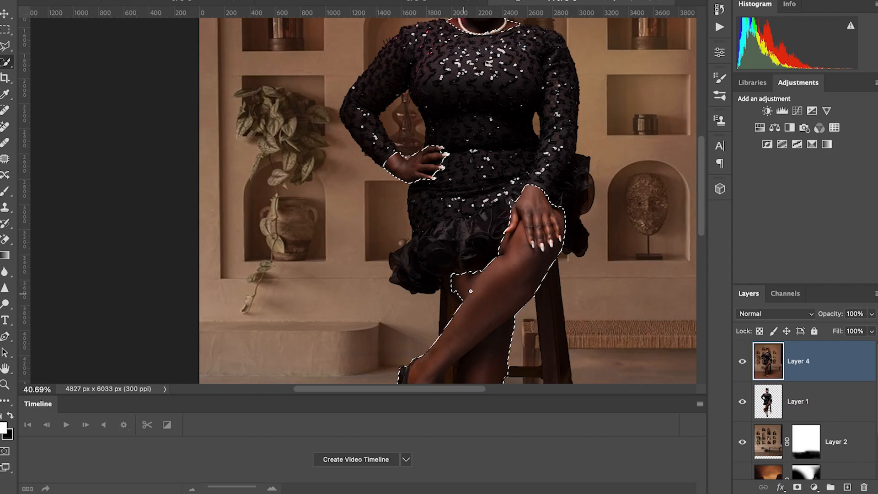
Step: Feather the skin selection with a radius of 12 pixels
scroll(516, 288, down, 5)
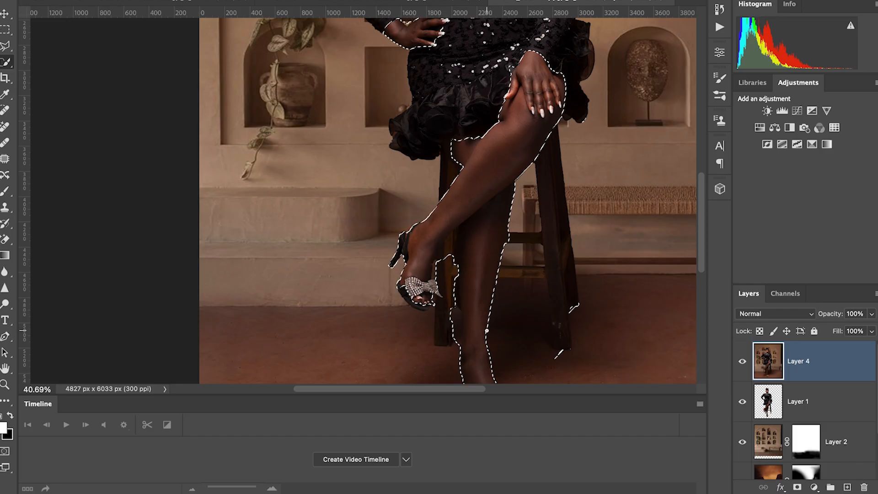
scroll(480, 326, down, 1)
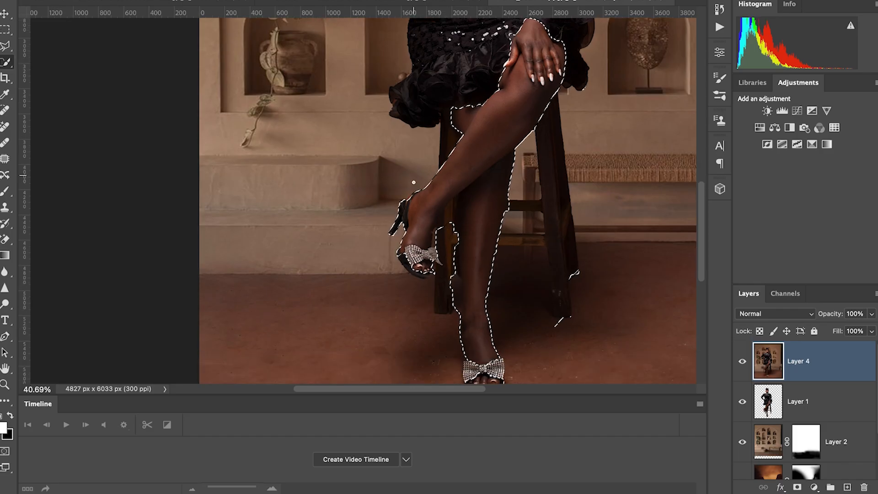
scroll(413, 196, down, 1)
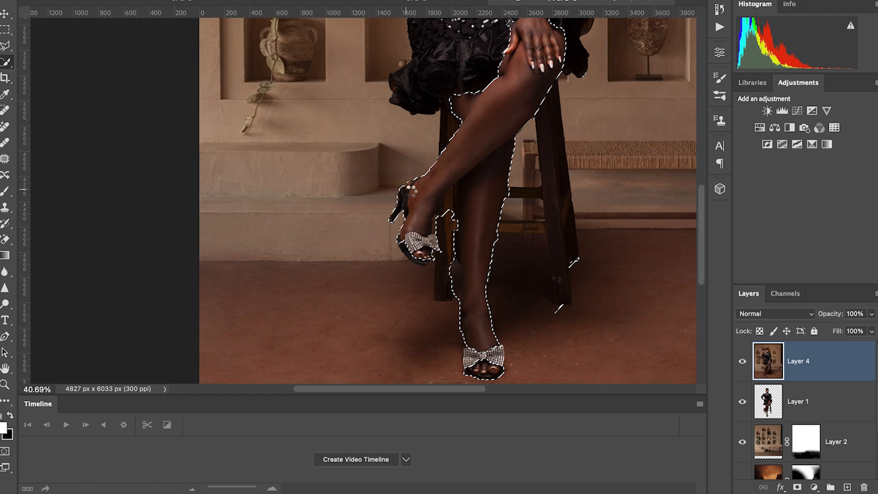
scroll(412, 189, down, 1)
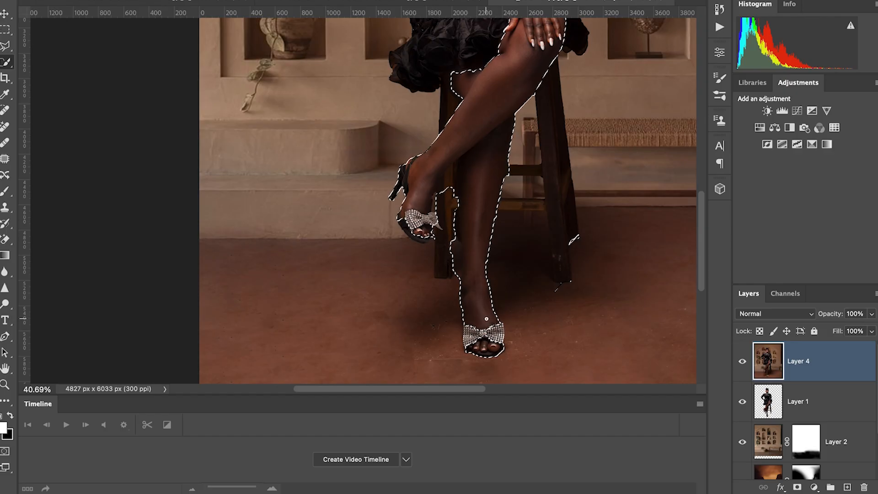
scroll(529, 233, down, 2)
scroll(530, 234, down, 1)
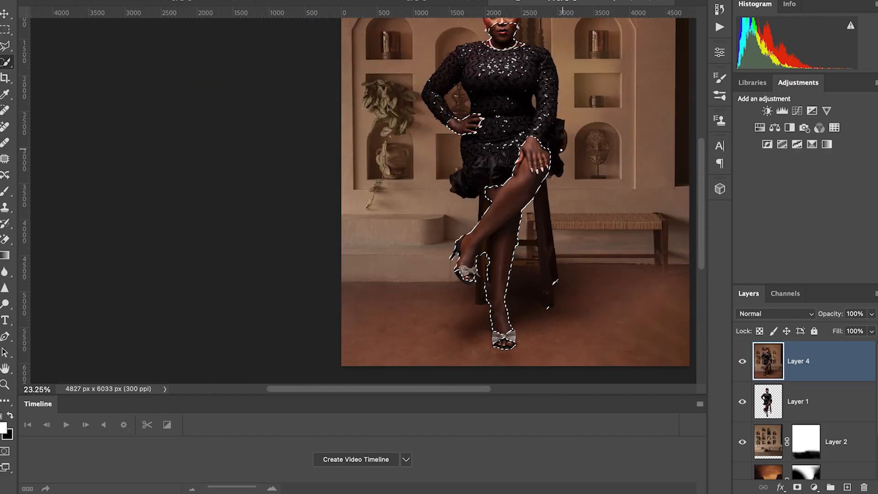
scroll(541, 160, right, 2)
right_click(542, 160)
click(566, 192)
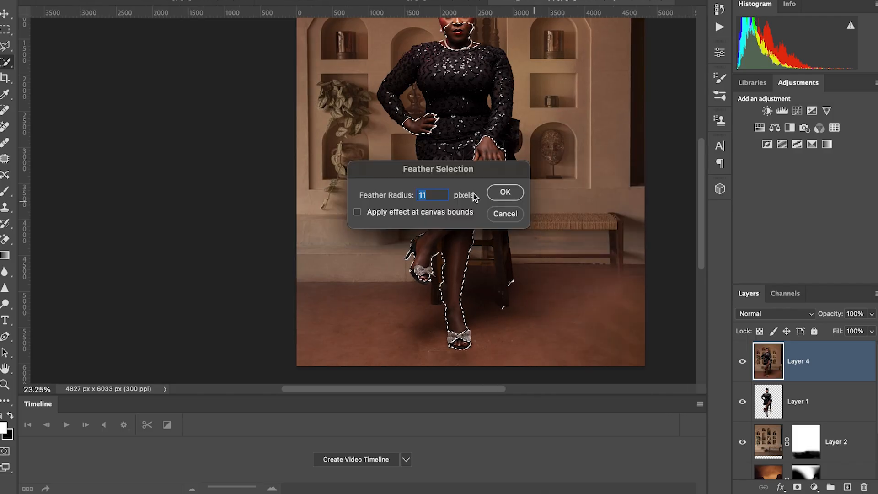
text(12)
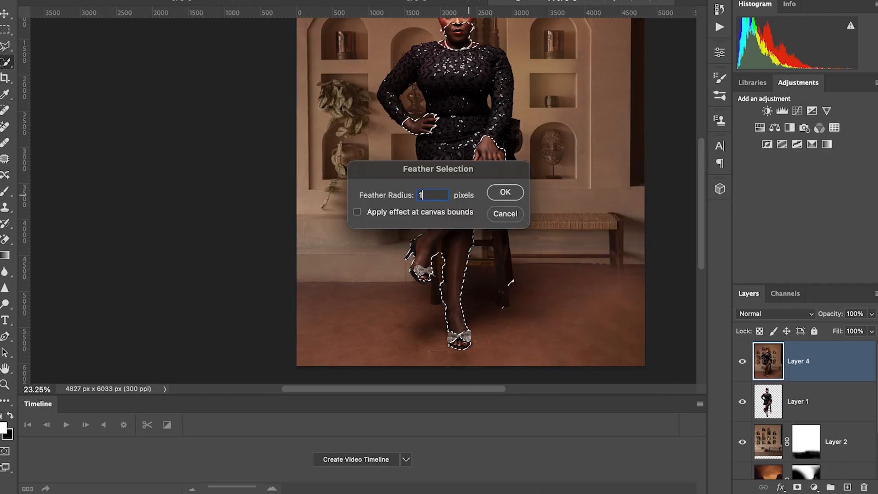
click(513, 217)
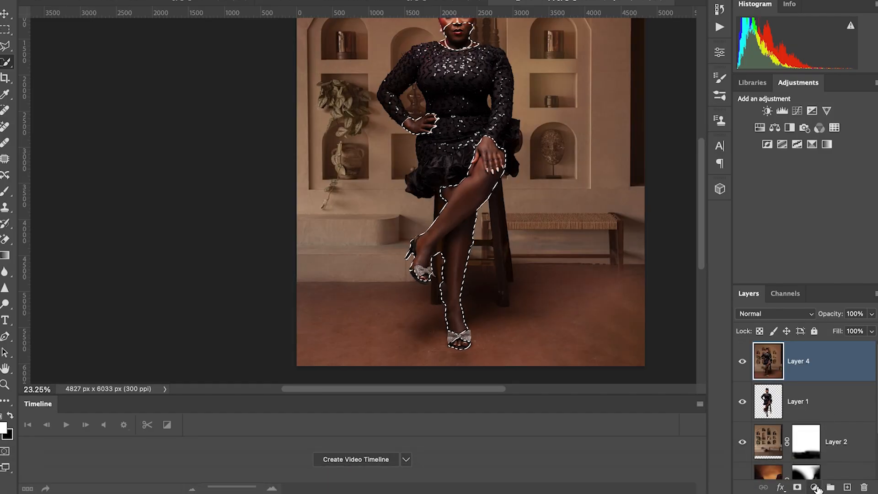
Step: Add a Curves adjustment layer masked to the skin selection and raise the RGB midtones from input 117 to output 155
click(817, 488)
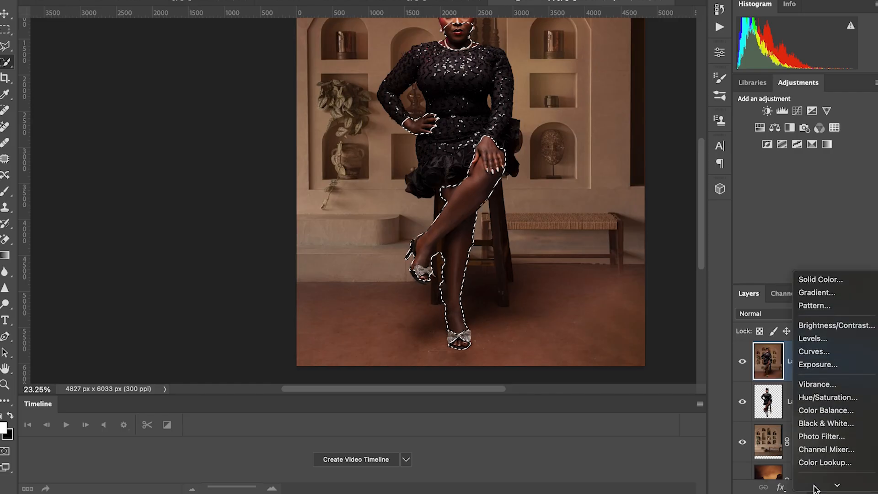
click(820, 301)
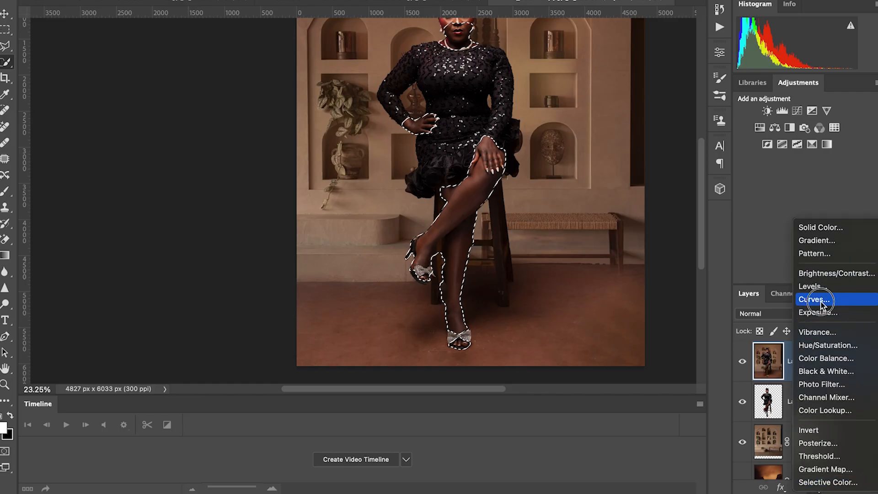
scroll(539, 253, up, 4)
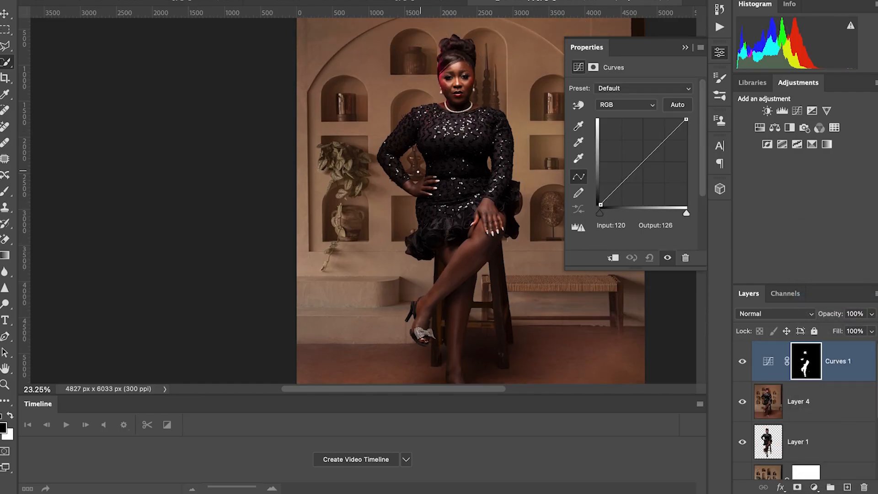
scroll(422, 173, down, 1)
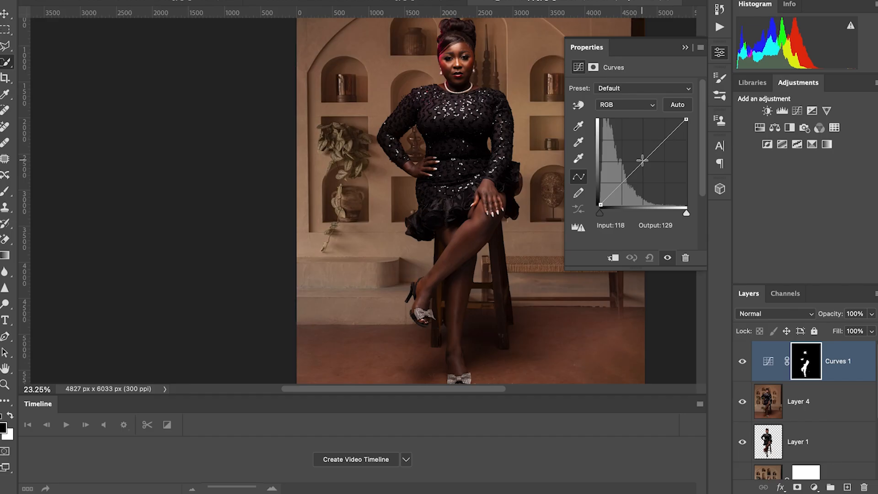
drag(644, 160, 639, 138)
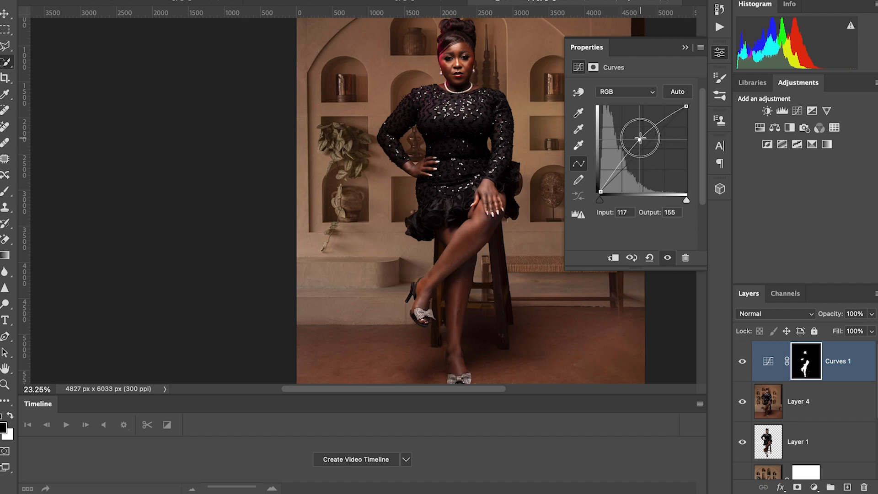
scroll(640, 139, up, 1)
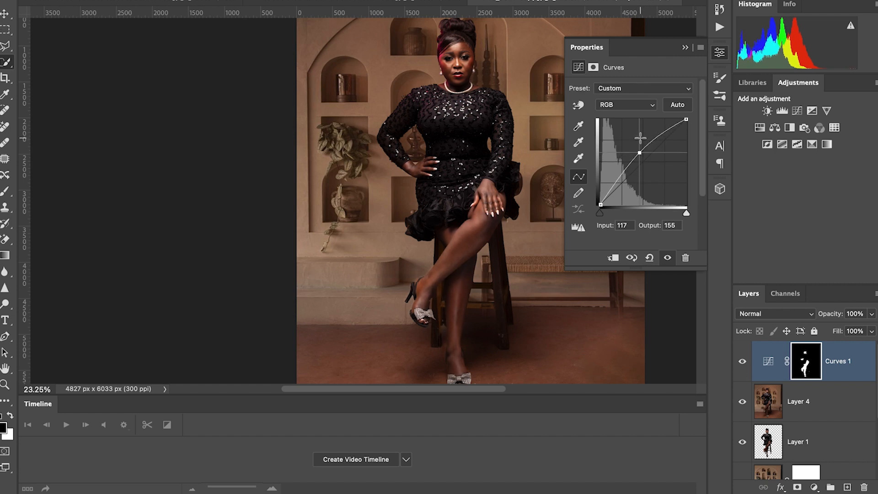
Step: Compare the skin before and after brightening by toggling the Curves 1 layer's visibility, leaving it visible, and view the whole image
scroll(508, 182, down, 3)
scroll(508, 180, right, 3)
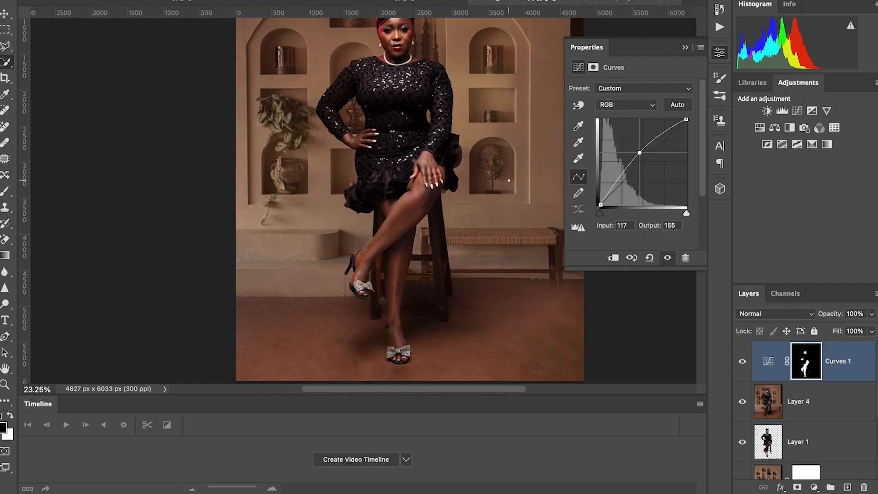
scroll(490, 200, up, 2)
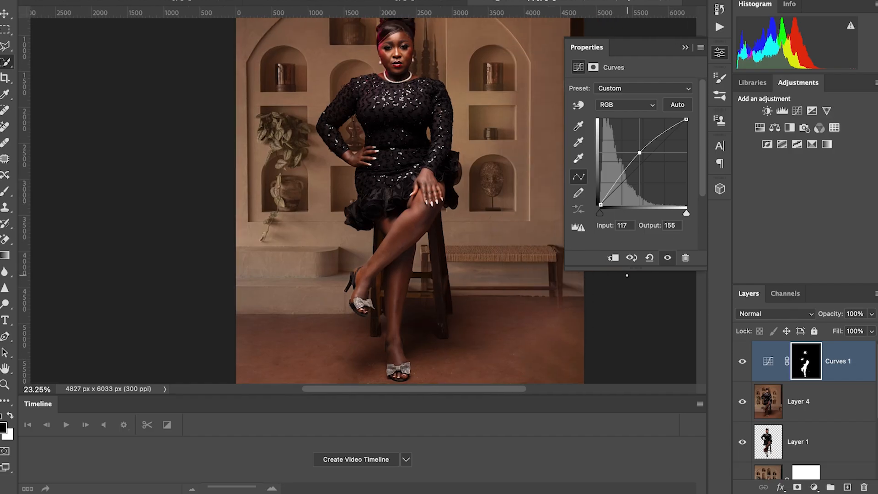
click(743, 362)
click(743, 362)
click(743, 362)
click(743, 362)
click(743, 362)
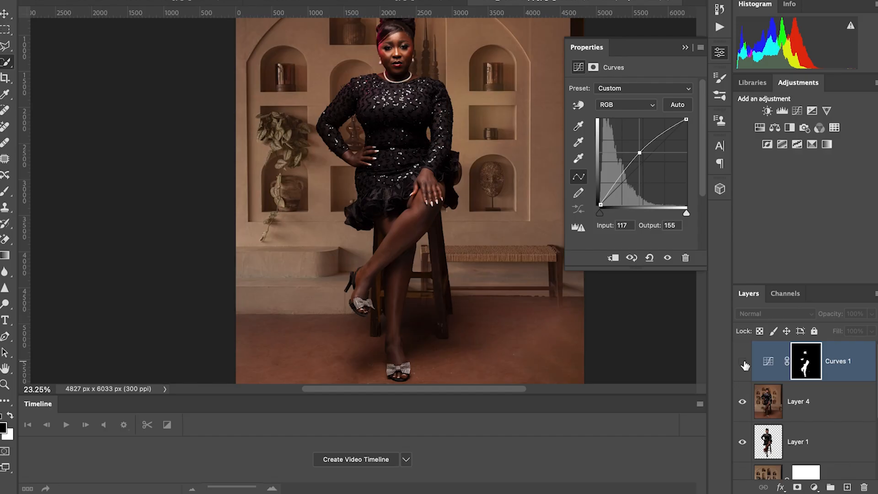
click(743, 362)
click(743, 362)
click(743, 362)
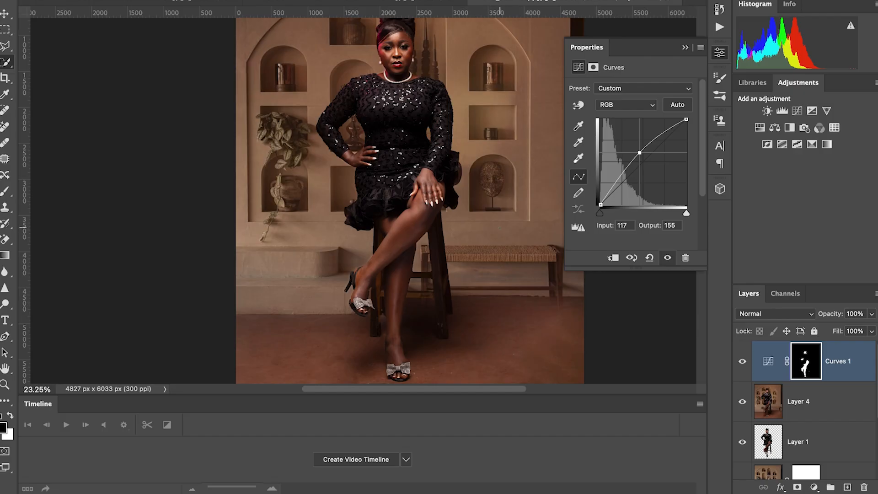
scroll(499, 227, down, 5)
scroll(495, 215, down, 5)
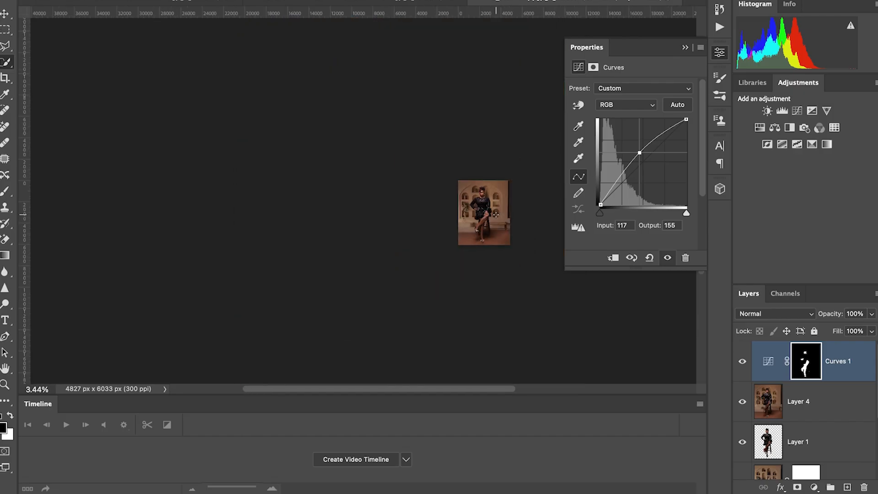
Step: Compare the retouch before and after by toggling the visibility of Layer 4 and the Curves 1 layer, leaving both visible
scroll(496, 215, up, 8)
scroll(496, 215, up, 5)
scroll(496, 215, down, 3)
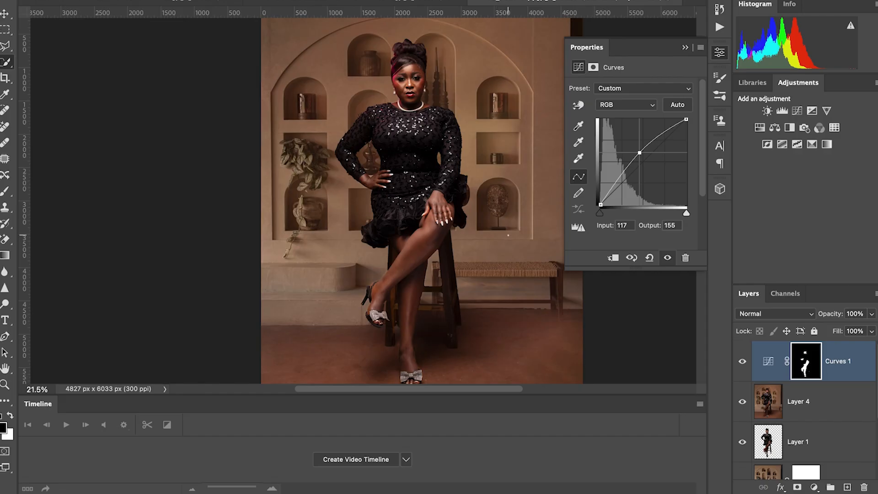
scroll(433, 146, down, 3)
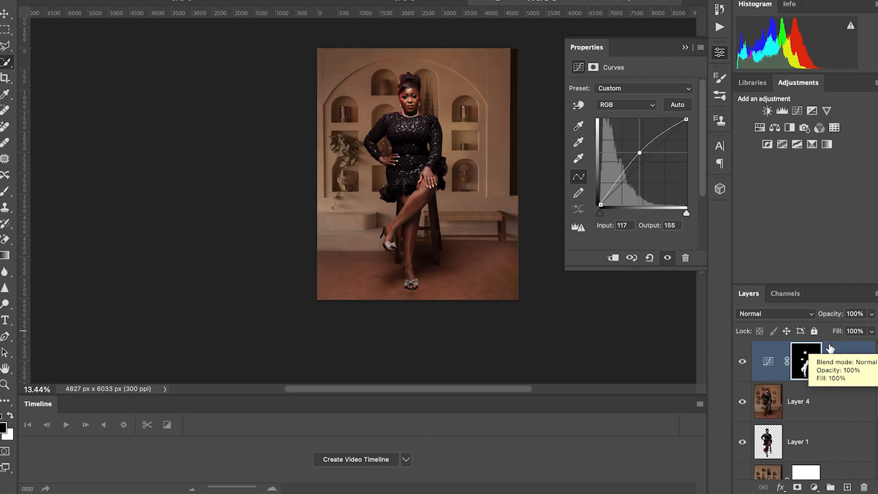
click(743, 402)
click(742, 402)
click(743, 402)
click(743, 402)
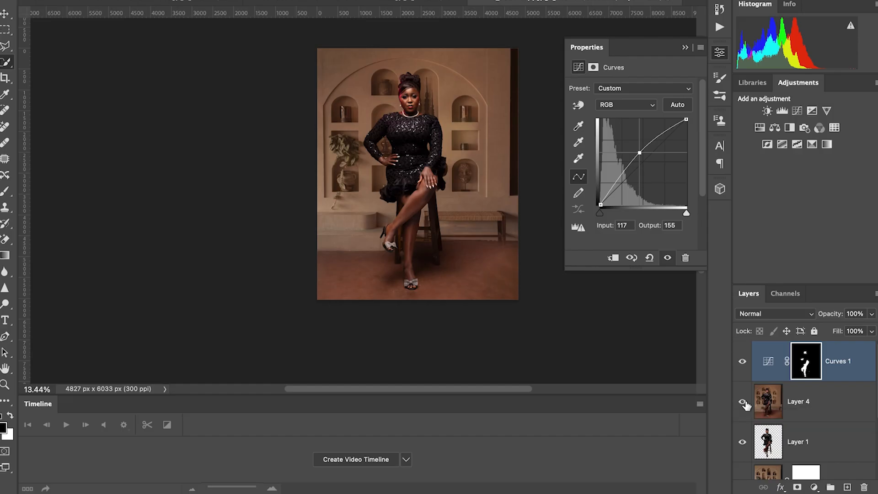
click(742, 361)
click(744, 363)
click(744, 363)
click(744, 363)
Step: Stamp all visible layers into a new layer on top and open it in the Camera Raw Filter
key(x)
key(super+alt+shift+e)
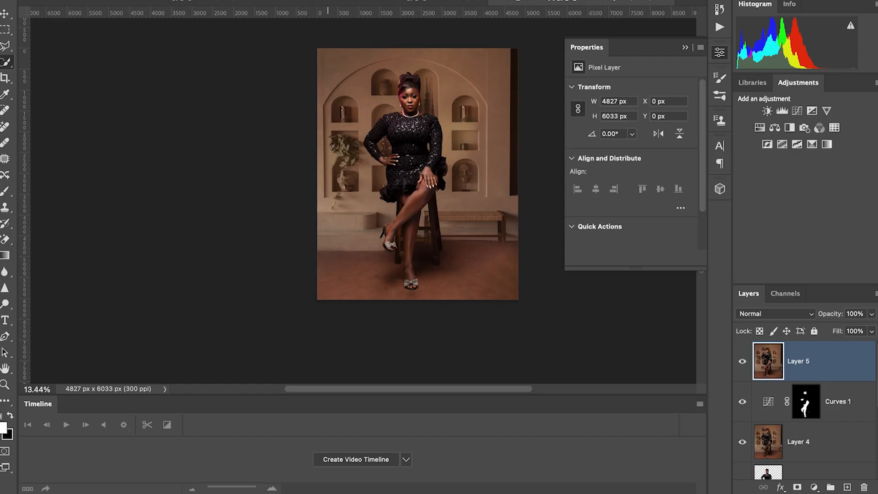
click(328, 0)
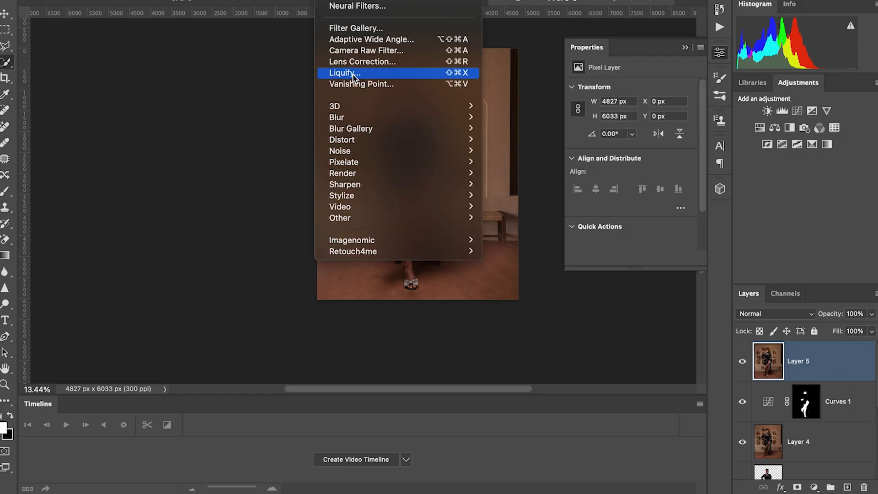
click(371, 51)
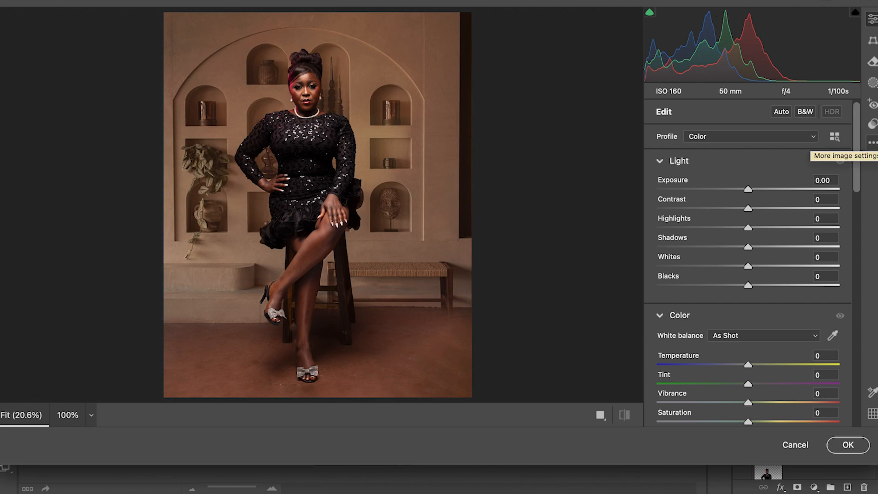
Step: Load the saved settings file "Preset for Light Skin 2.xmp" from the Presets folder onto the image
click(873, 143)
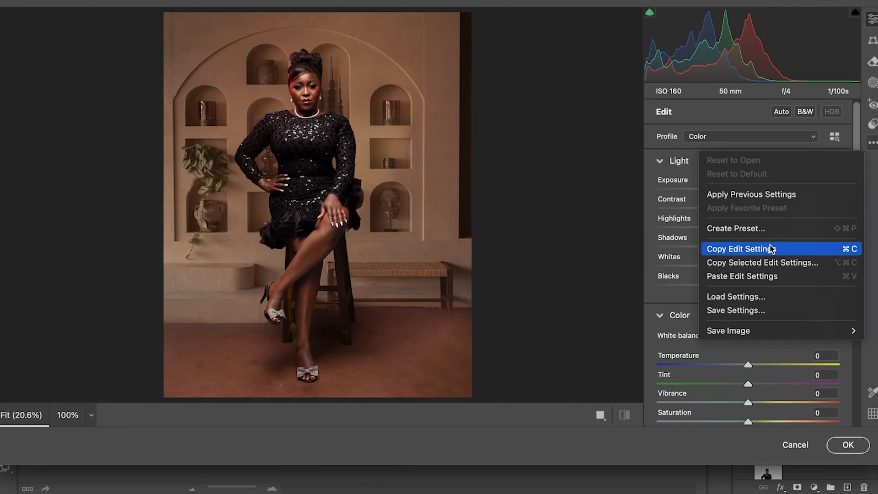
click(727, 297)
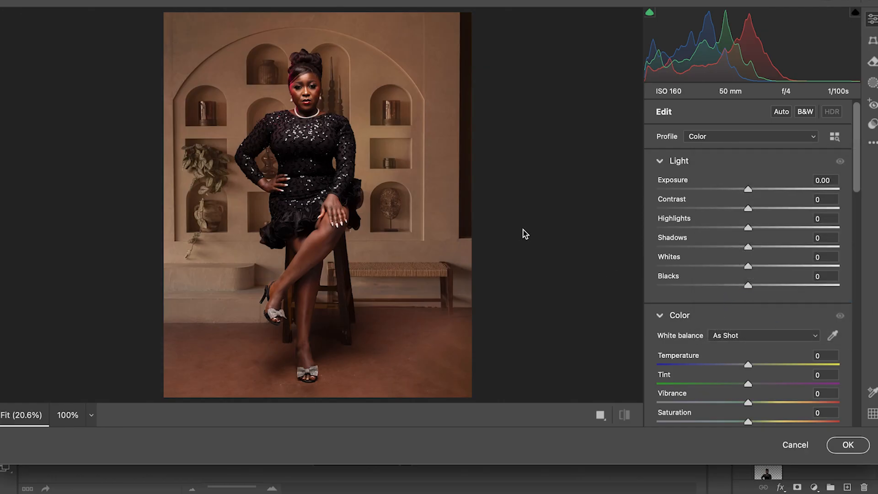
scroll(411, 215, down, 3)
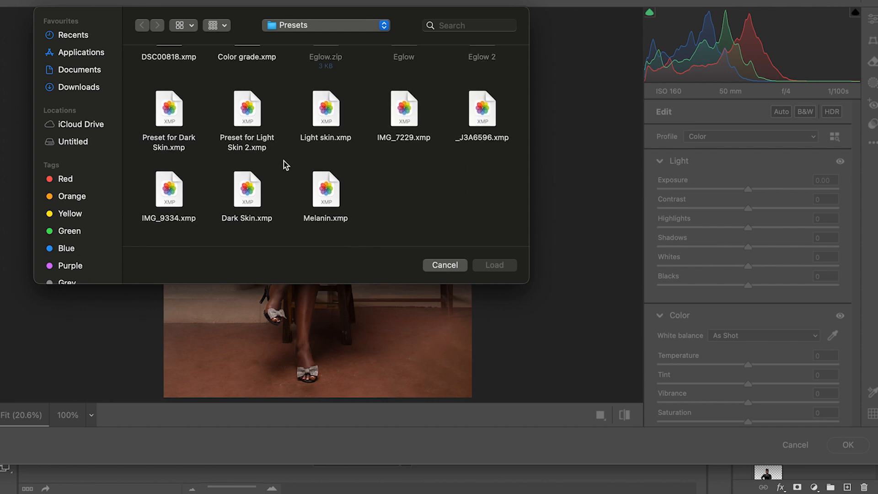
scroll(284, 157, up, 2)
scroll(283, 165, up, 2)
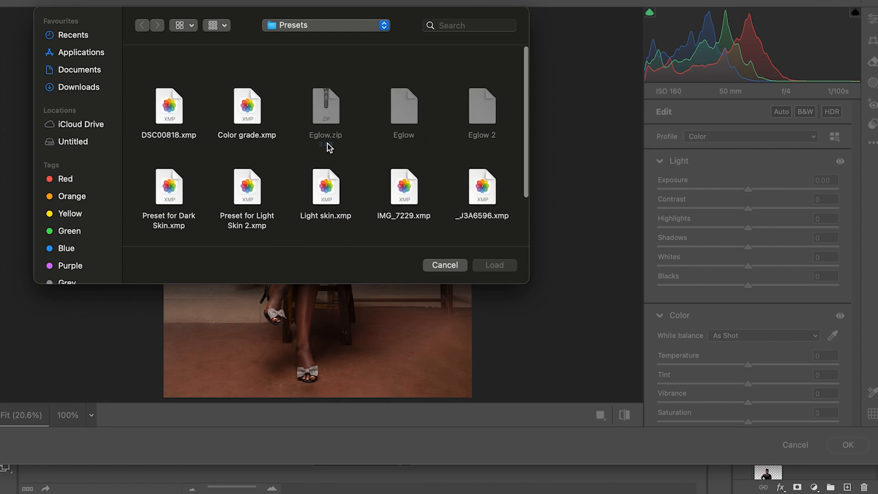
scroll(299, 216, down, 1)
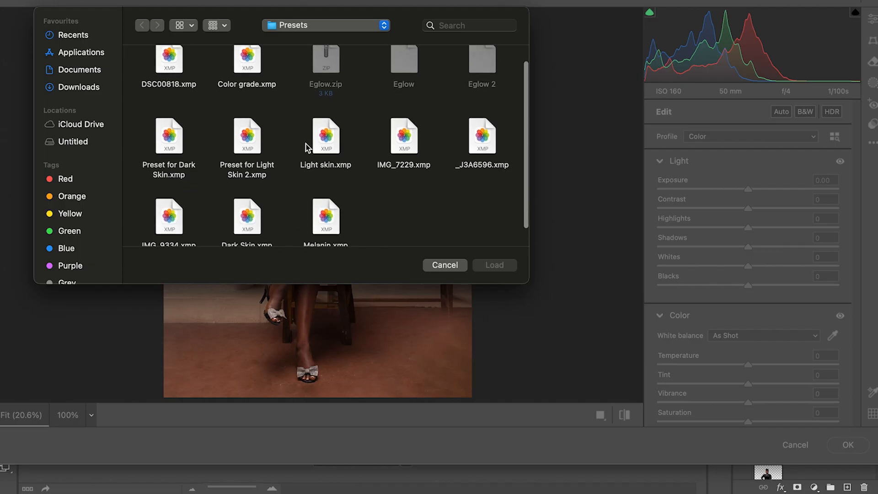
scroll(386, 190, down, 1)
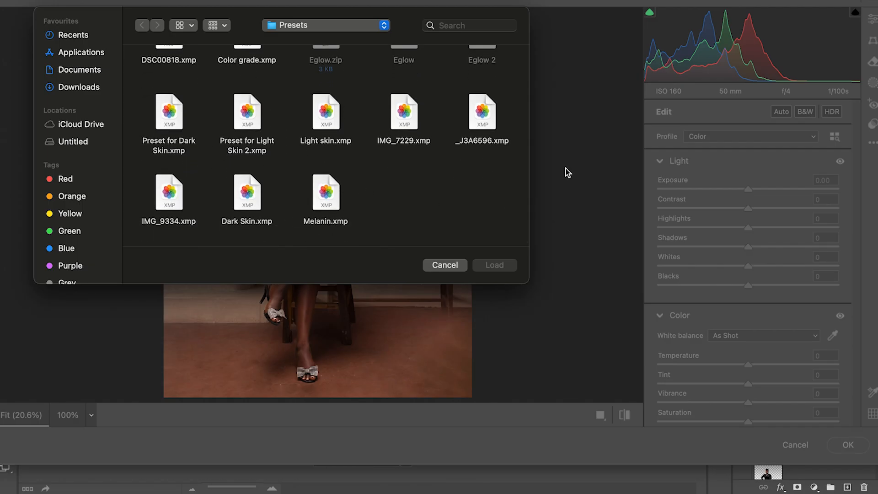
scroll(416, 160, up, 2)
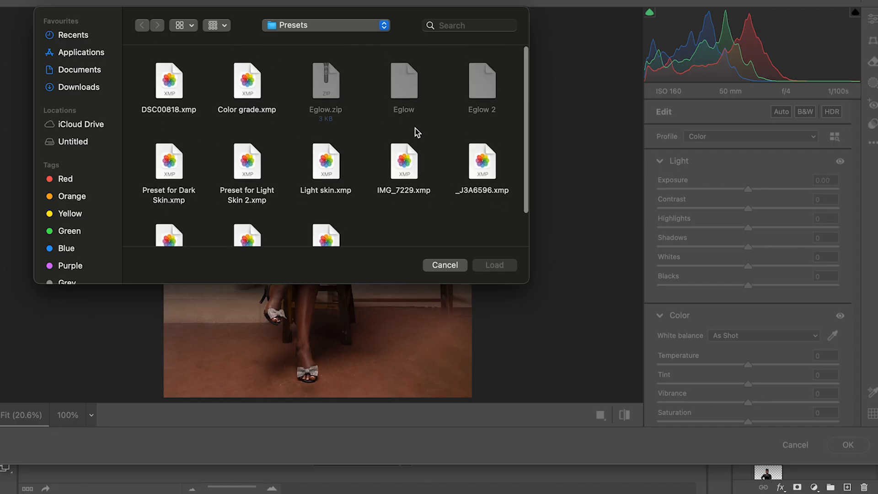
scroll(390, 152, down, 2)
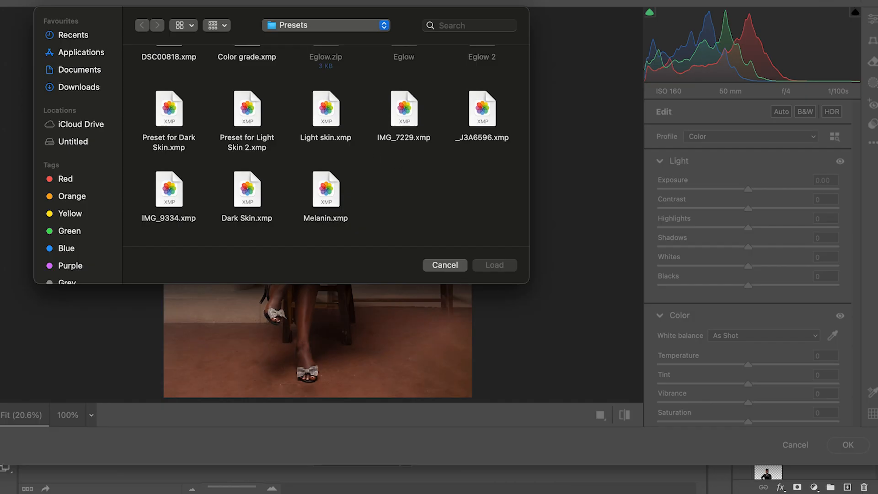
drag(397, 19, 772, 95)
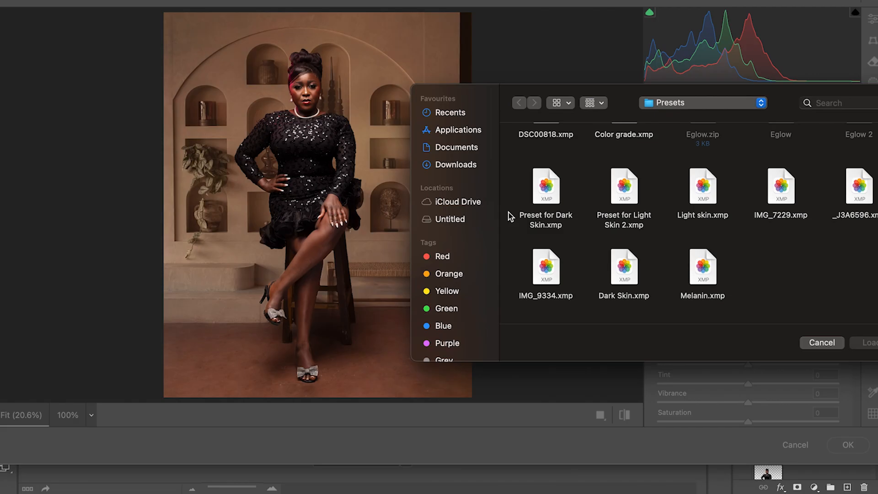
drag(792, 99, 665, 25)
scroll(544, 169, up, 3)
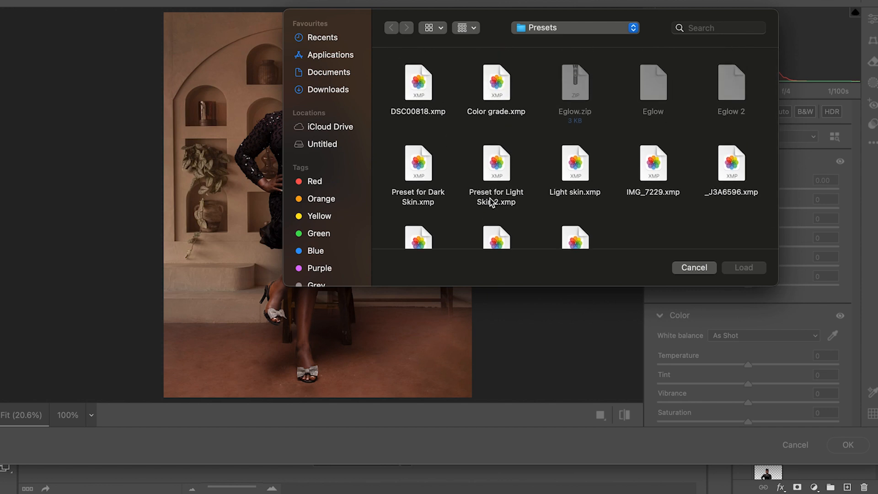
scroll(590, 222, up, 1)
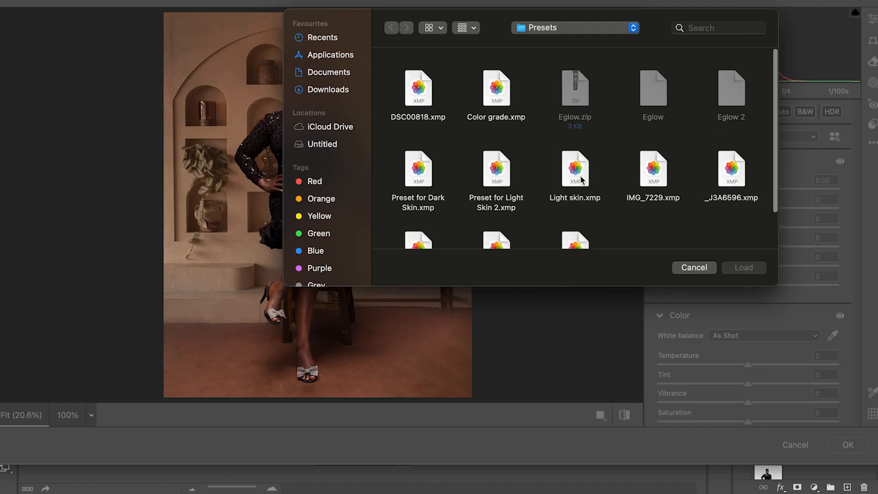
scroll(574, 178, down, 3)
scroll(581, 179, up, 1)
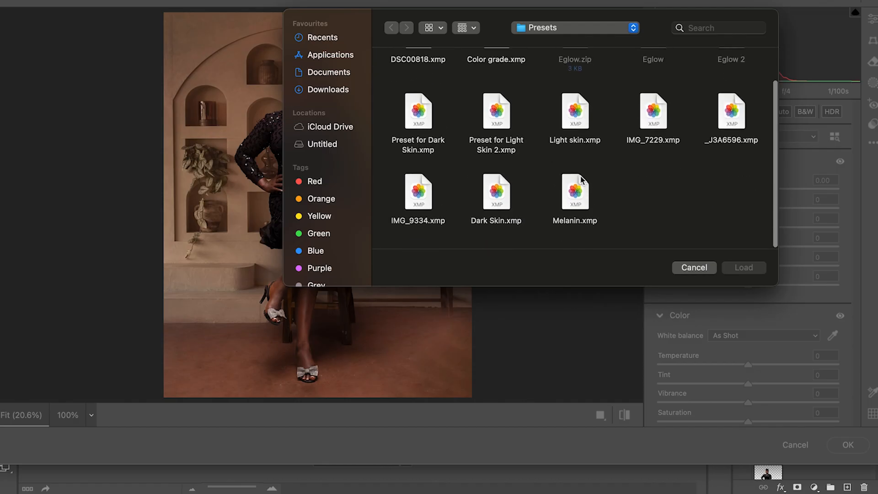
scroll(598, 178, up, 1)
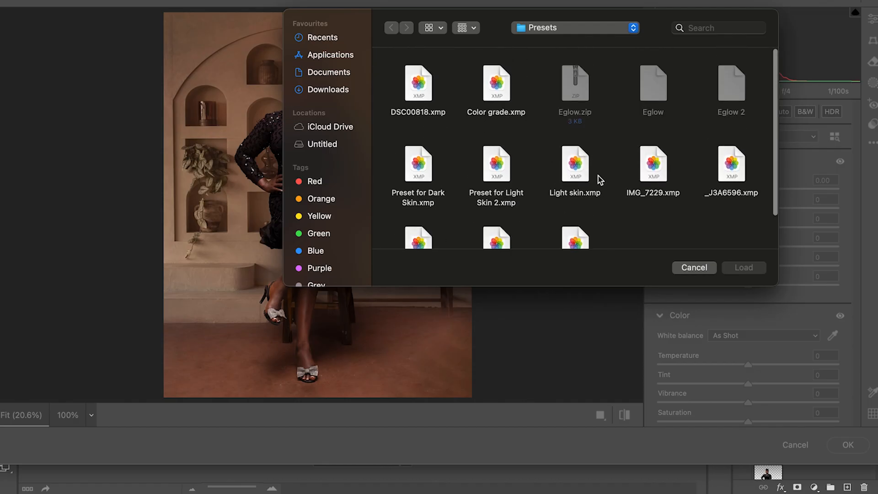
click(499, 176)
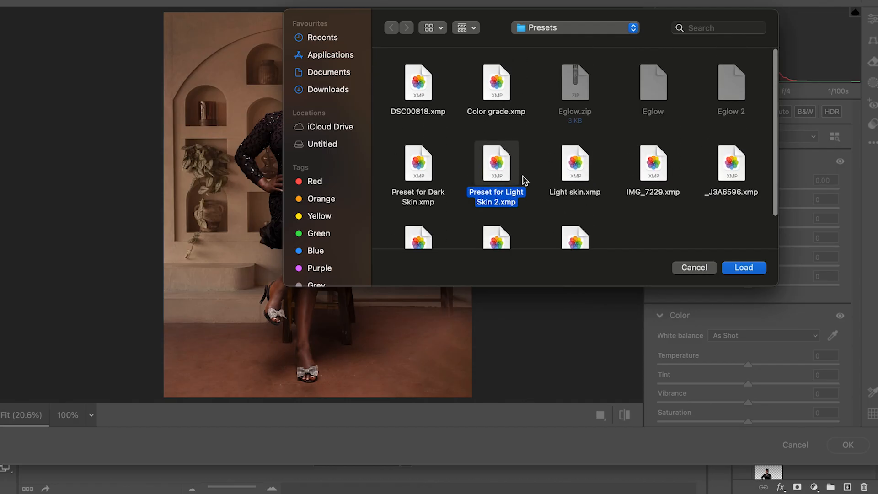
click(752, 269)
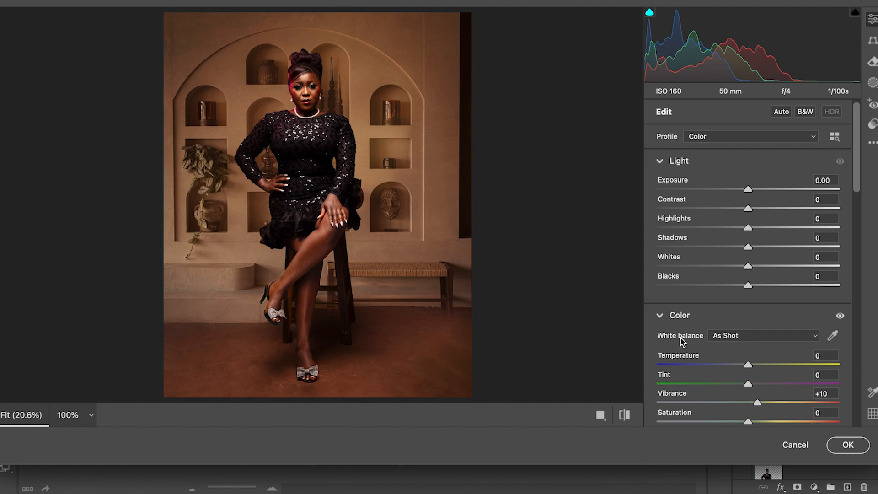
Step: Compare the image with default settings against the loaded preset several times, ending on the preset's current settings
click(624, 414)
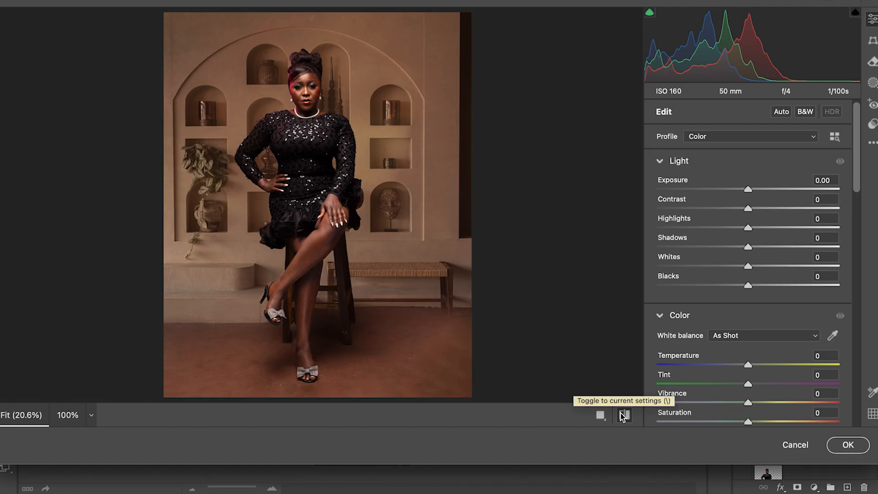
click(623, 415)
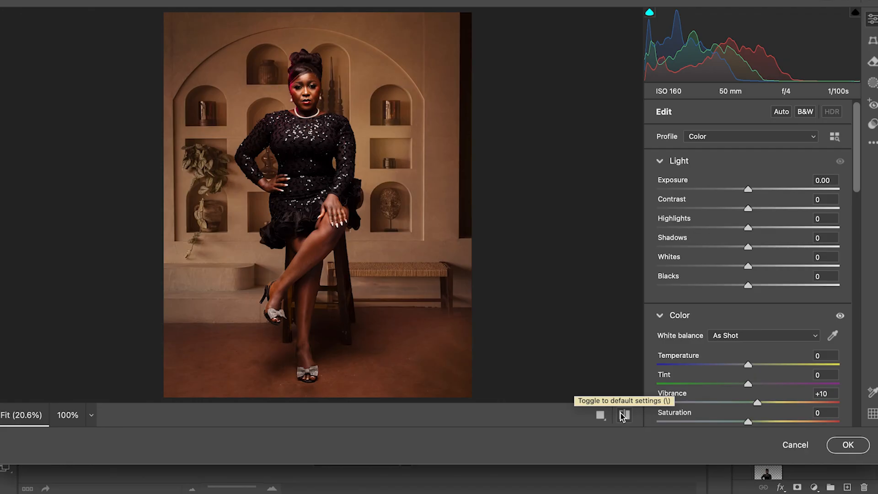
click(623, 414)
click(624, 414)
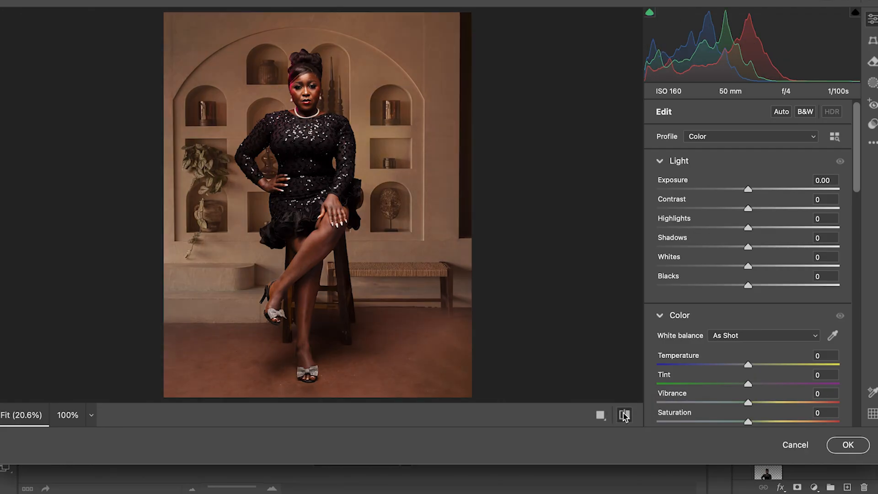
click(625, 415)
click(624, 414)
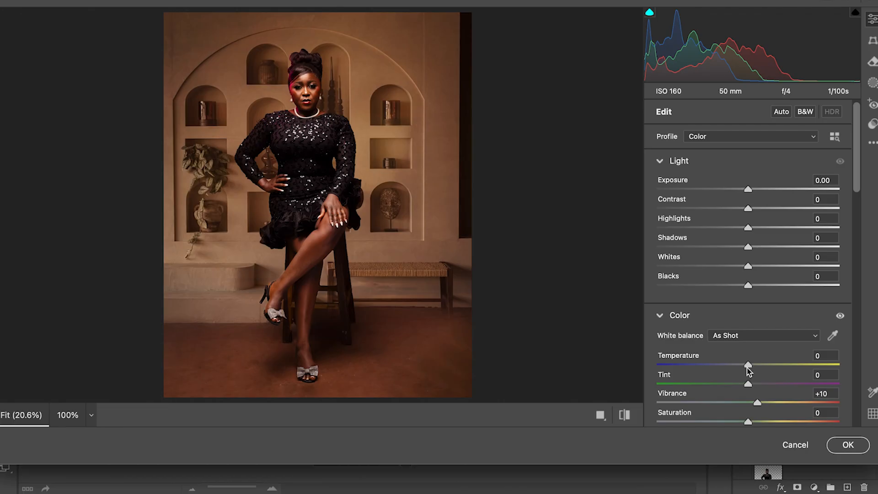
Step: Set the white balance Temperature to -5 and compare the graded image with its default settings
drag(745, 367, 744, 368)
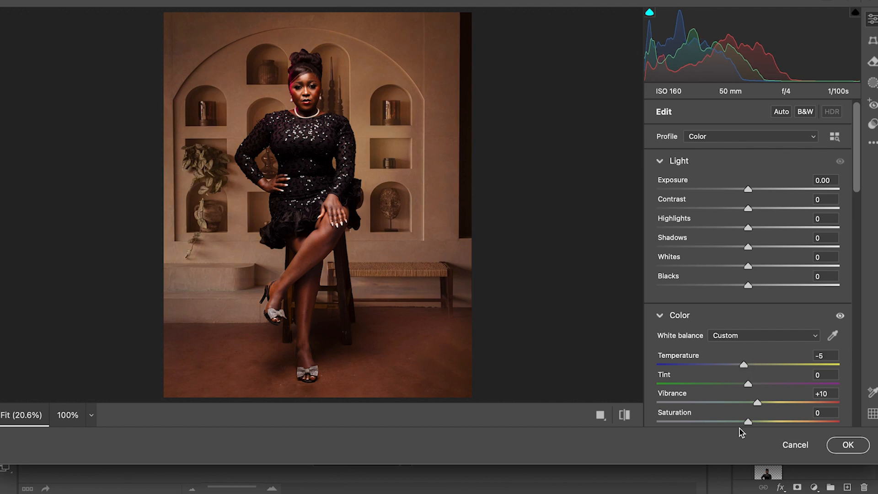
click(625, 414)
click(625, 414)
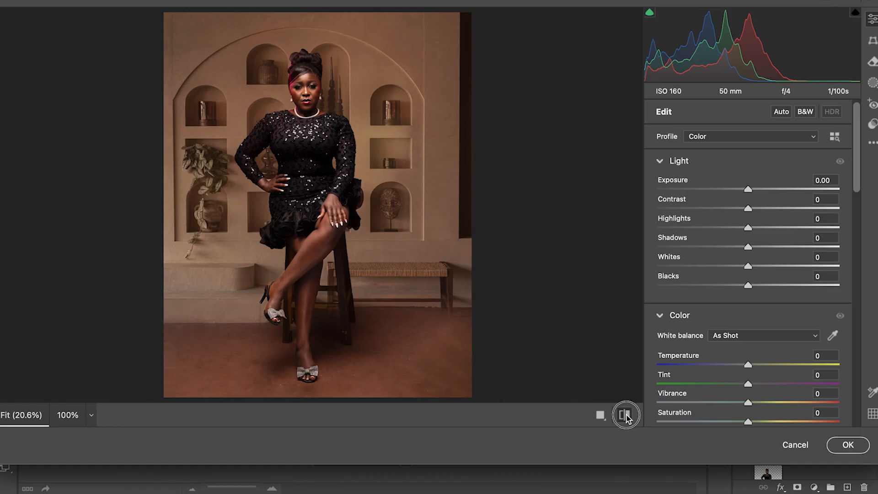
click(625, 414)
click(625, 415)
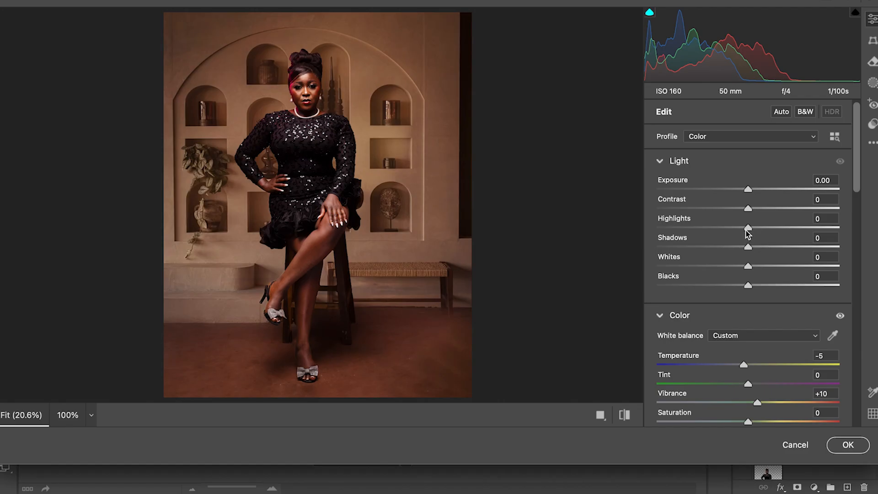
Step: Test the Highlights at both extremes, settle on -33, and set Shadows to +25
drag(747, 228, 662, 227)
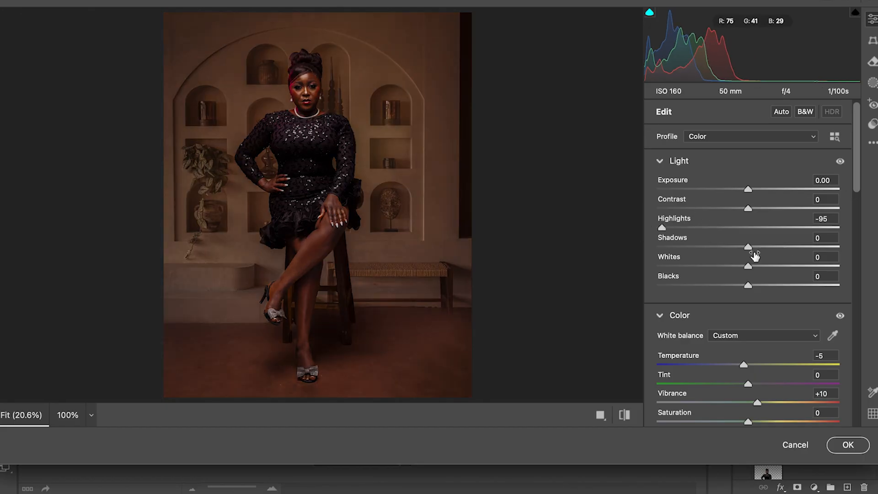
click(710, 227)
drag(710, 228, 841, 228)
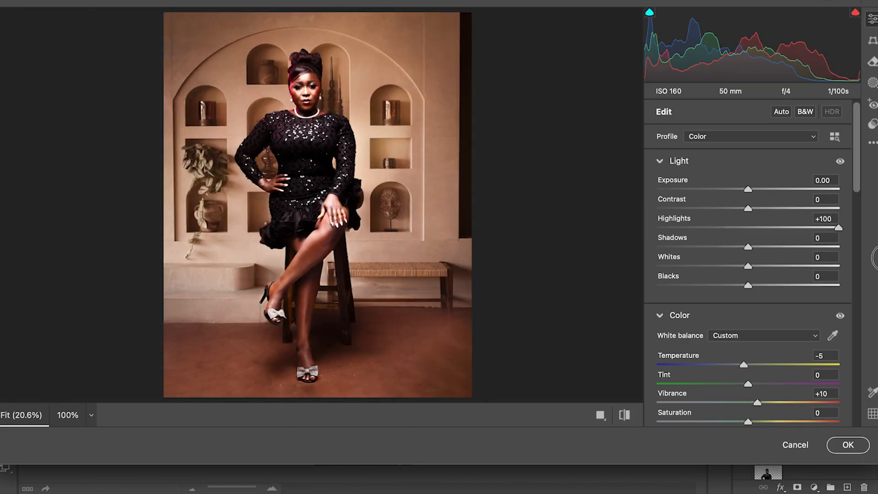
drag(877, 258, 772, 251)
drag(720, 228, 718, 231)
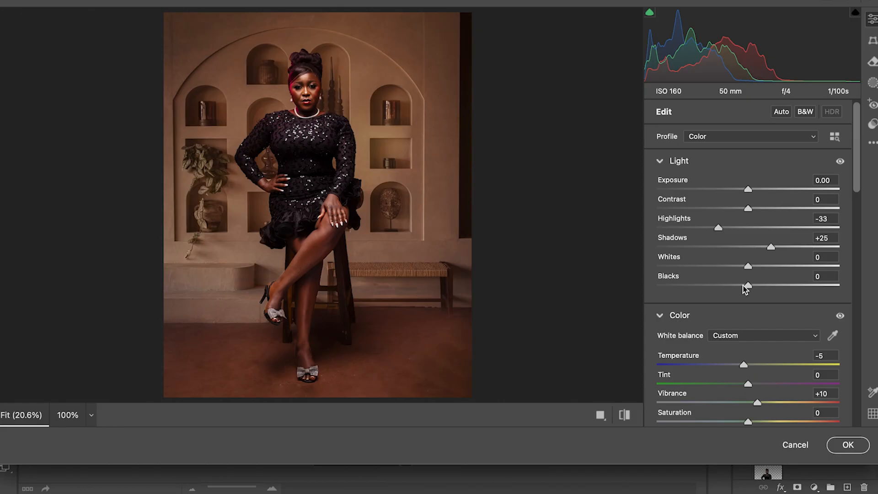
Step: Set Blacks to -4, Exposure to +0.05 and Whites to +12
drag(747, 286, 744, 288)
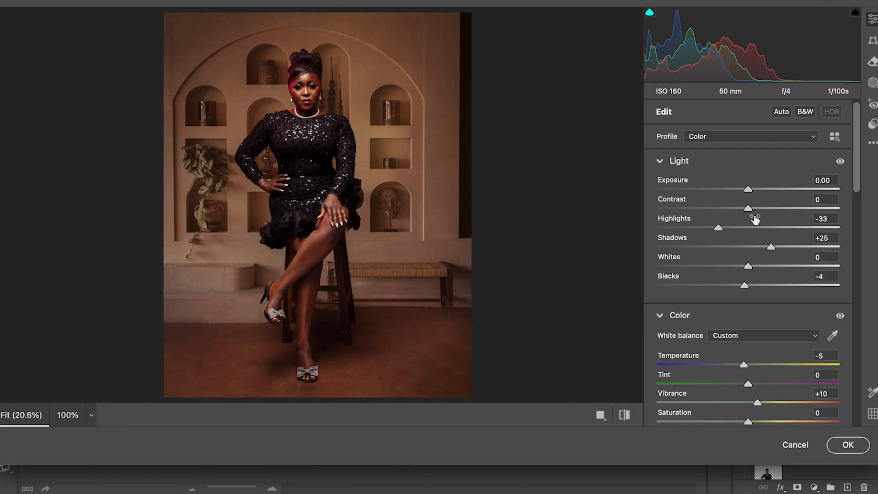
drag(751, 189, 752, 189)
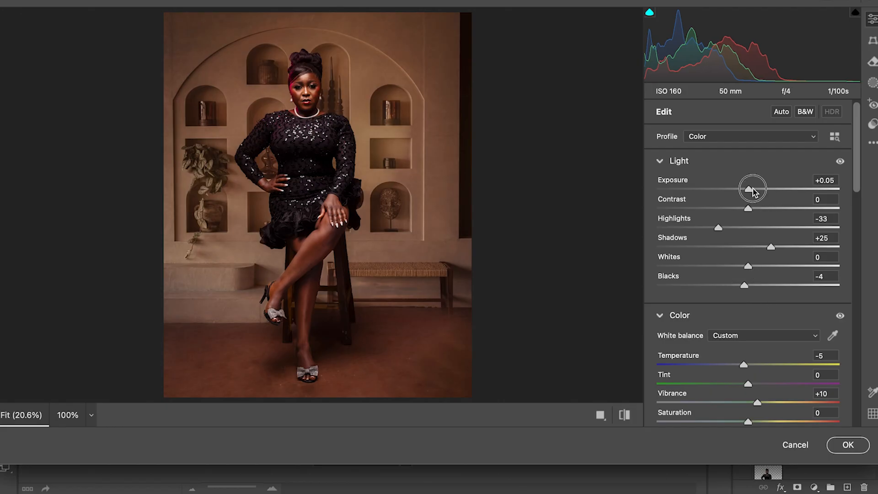
click(749, 266)
drag(748, 268, 760, 270)
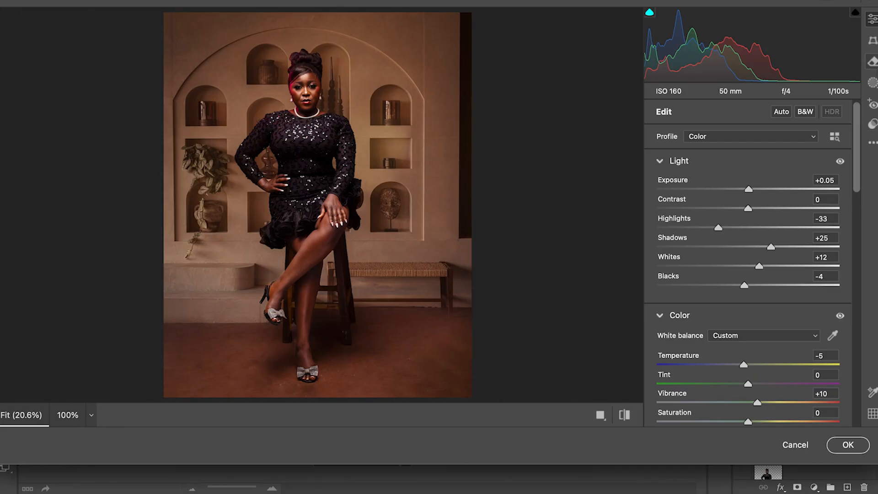
Step: Mask the background and set its Exposure to -0.10, Highlights to +21, Shadows to +22, Whites to +19 and Blacks to -3
click(873, 84)
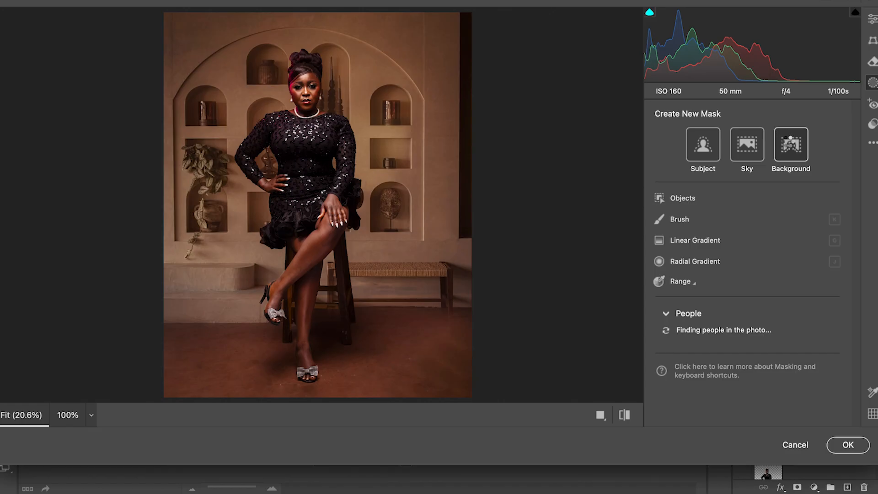
click(789, 141)
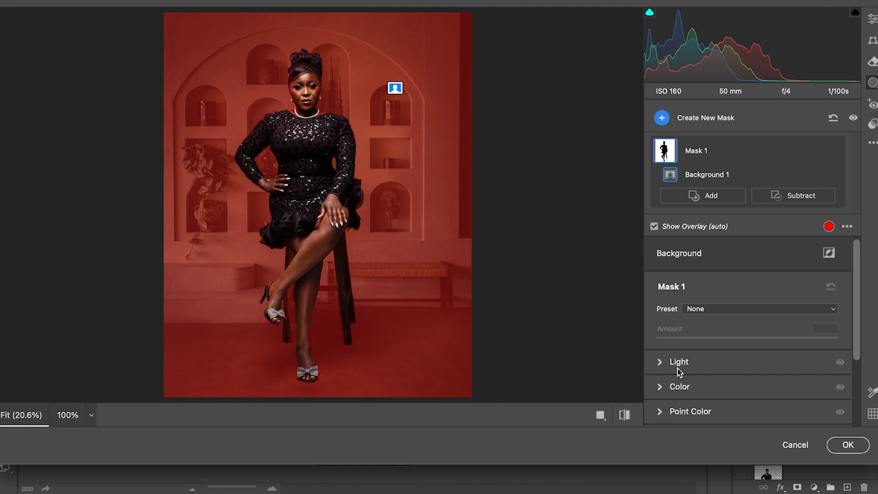
click(660, 362)
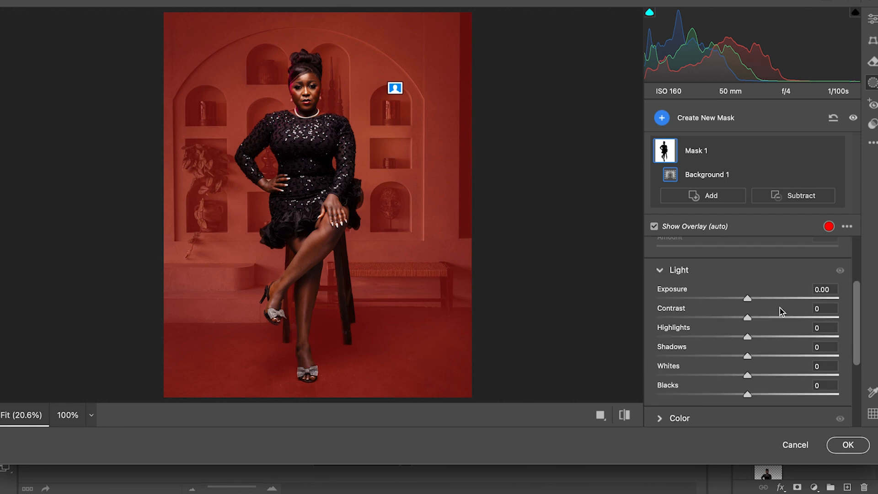
drag(748, 337, 766, 337)
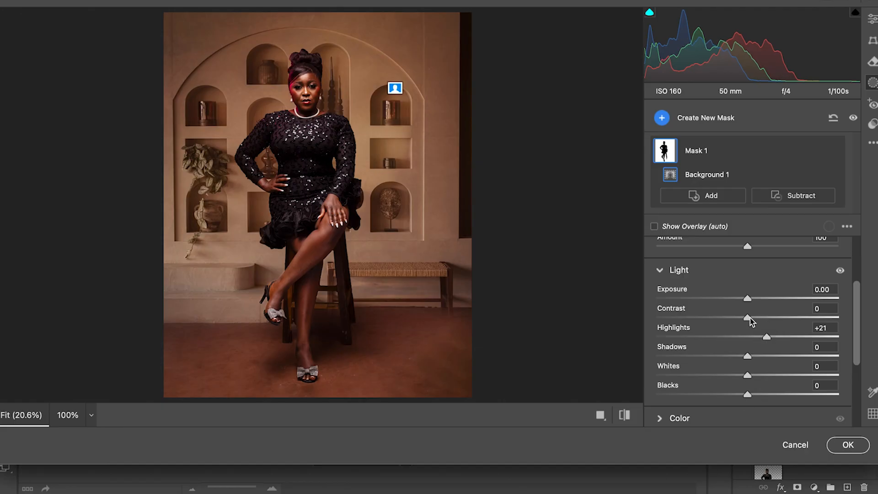
scroll(748, 358, down, 1)
drag(749, 355, 744, 392)
scroll(747, 394, down, 1)
drag(747, 296, 746, 296)
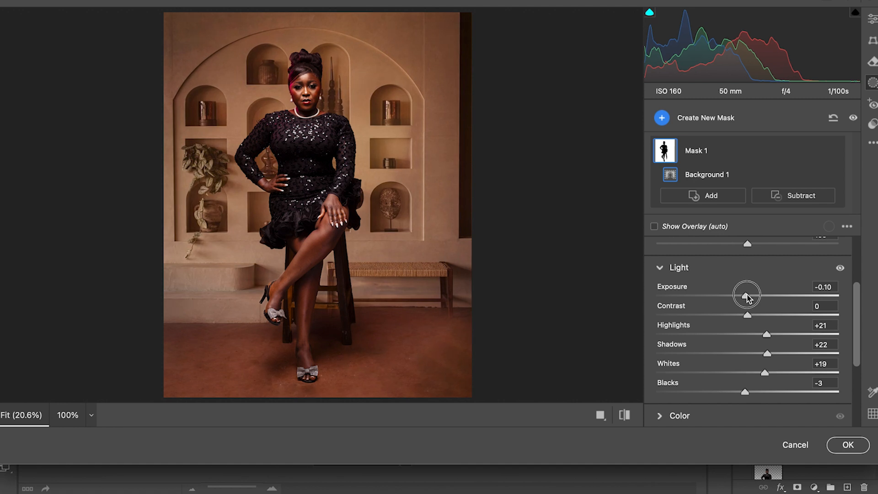
drag(746, 296, 746, 295)
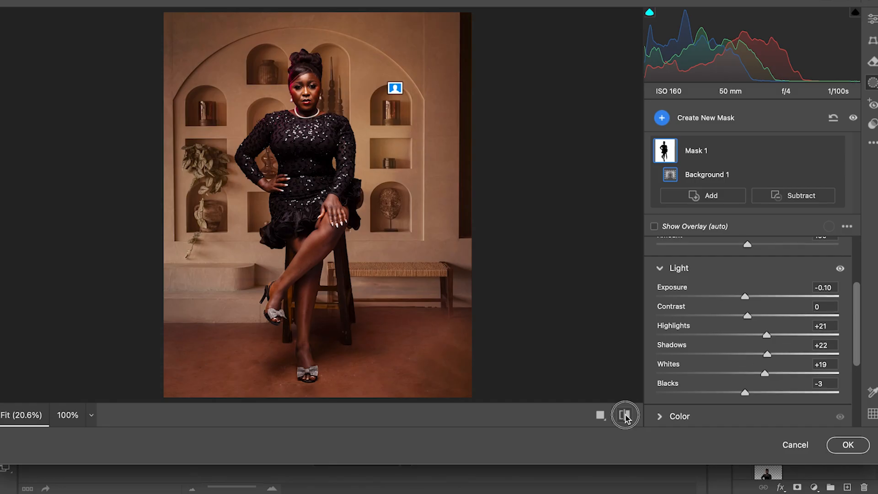
Step: Compare the masked grade with the default settings several times and apply the Camera Raw adjustments to the layer
click(625, 415)
click(625, 415)
click(625, 415)
click(625, 415)
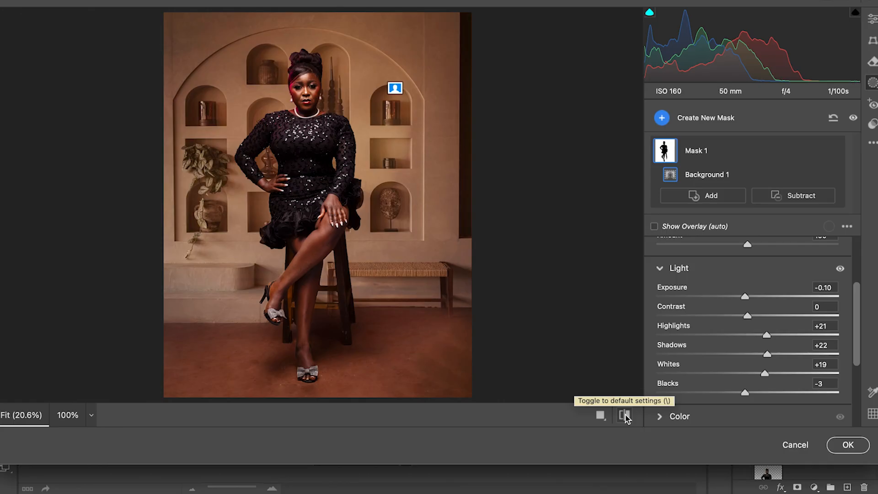
click(624, 415)
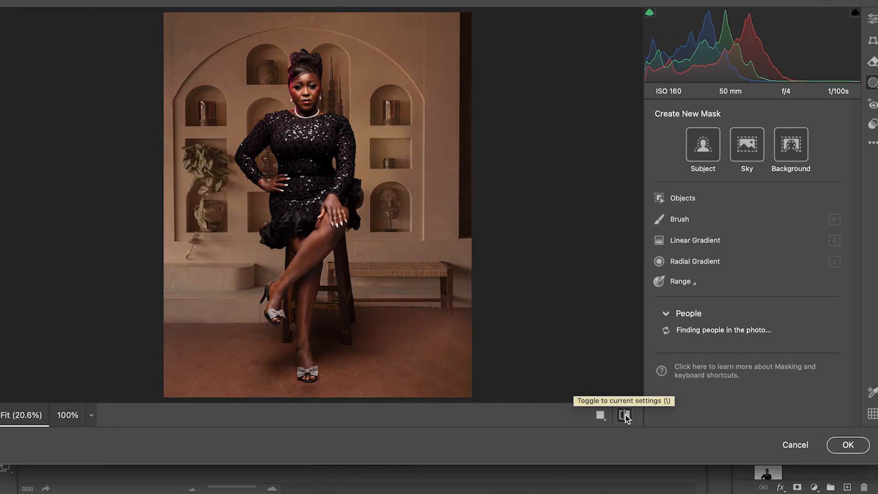
click(624, 416)
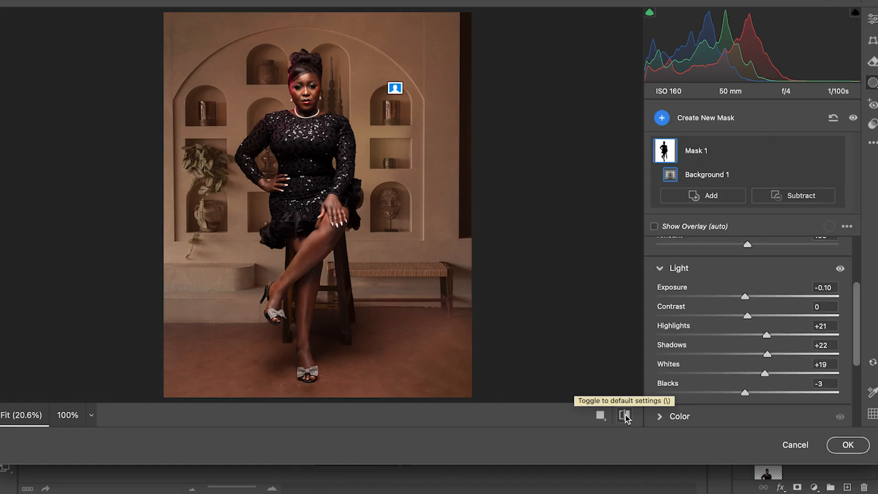
click(624, 415)
click(625, 415)
click(624, 415)
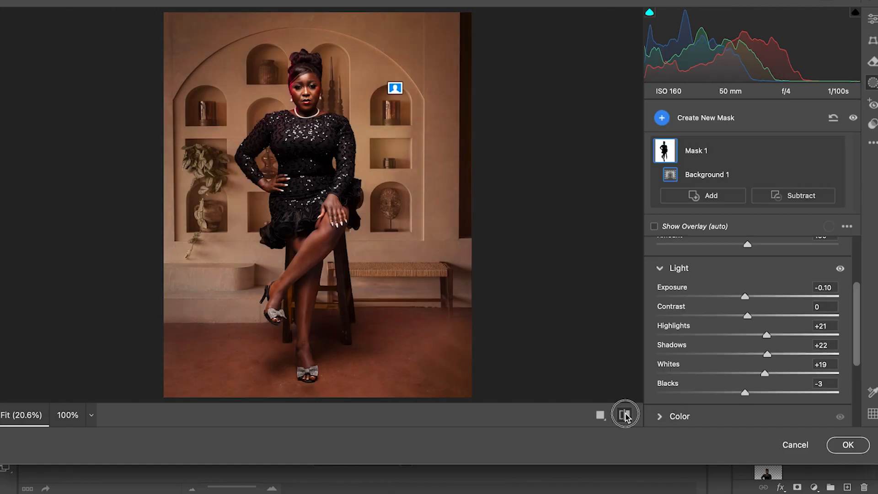
click(624, 415)
click(625, 415)
click(625, 415)
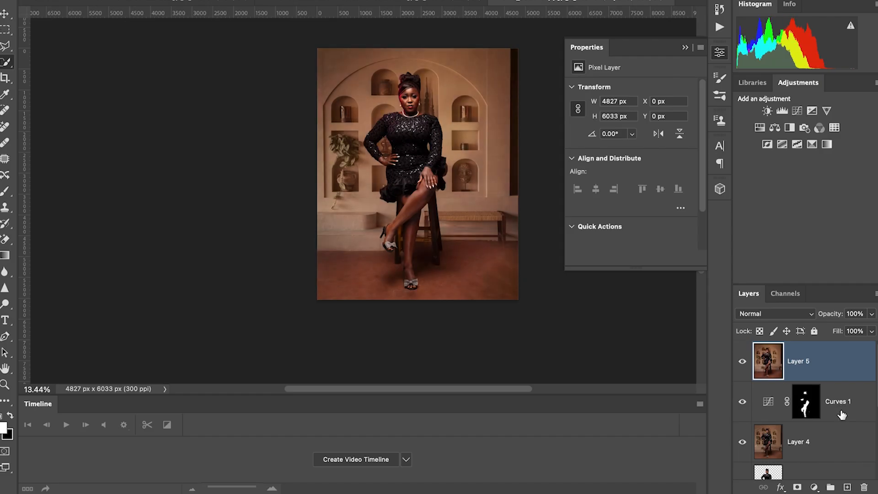
Step: Examine the woman's legs, face and dress up close and compare the image with and without the graded Layer 5
scroll(491, 227, up, 4)
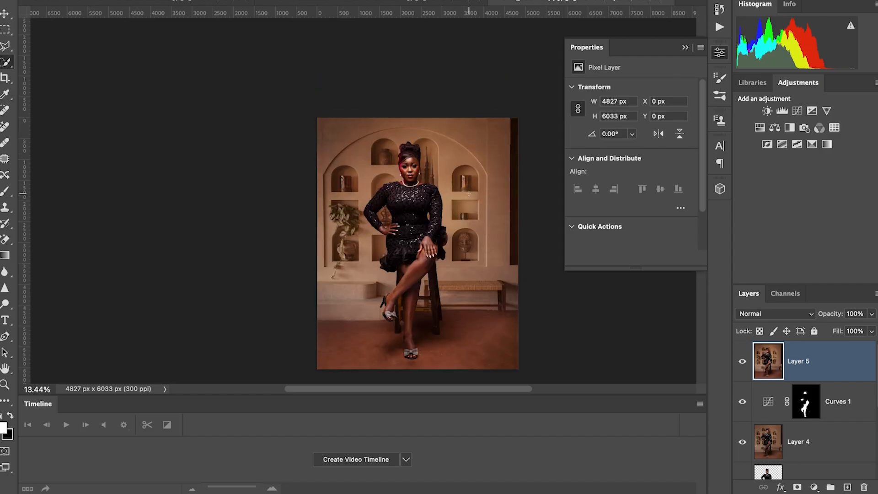
scroll(491, 227, right, 2)
scroll(480, 230, down, 1)
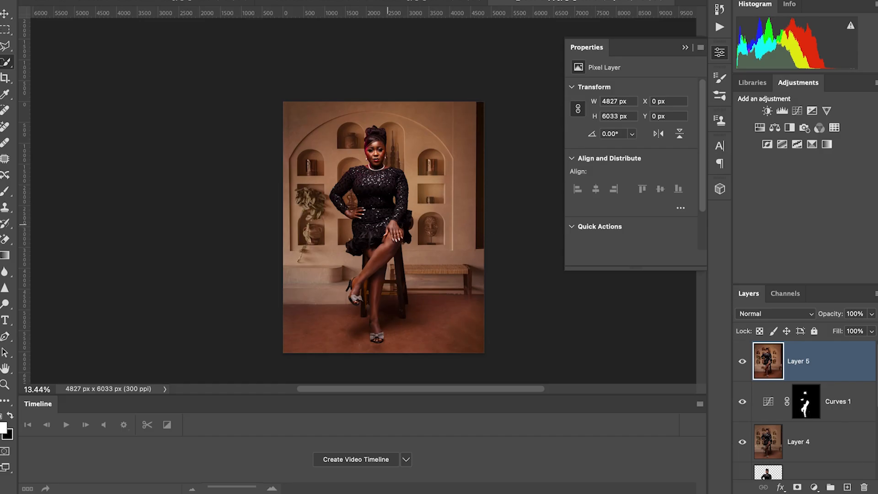
scroll(373, 300, up, 4)
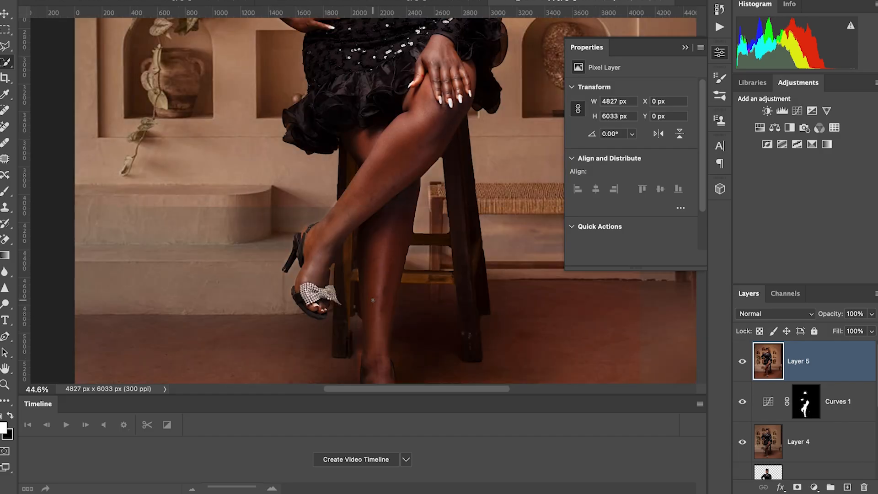
scroll(404, 290, up, 10)
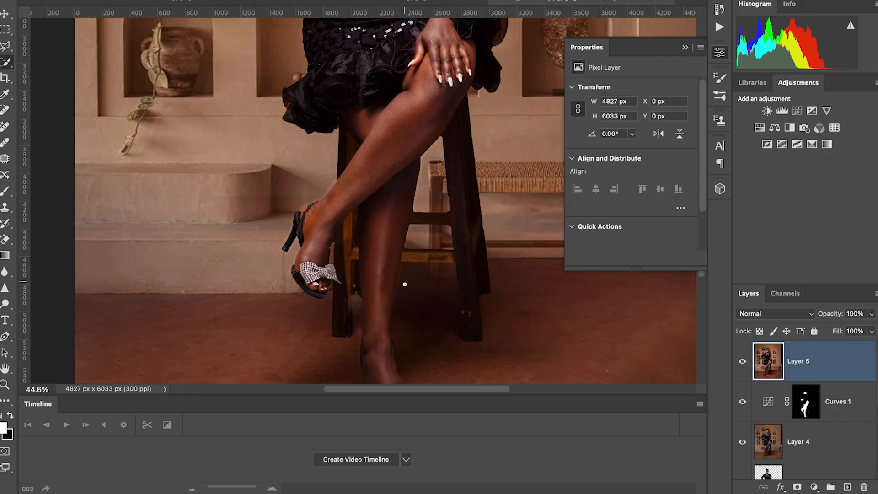
scroll(406, 284, up, 5)
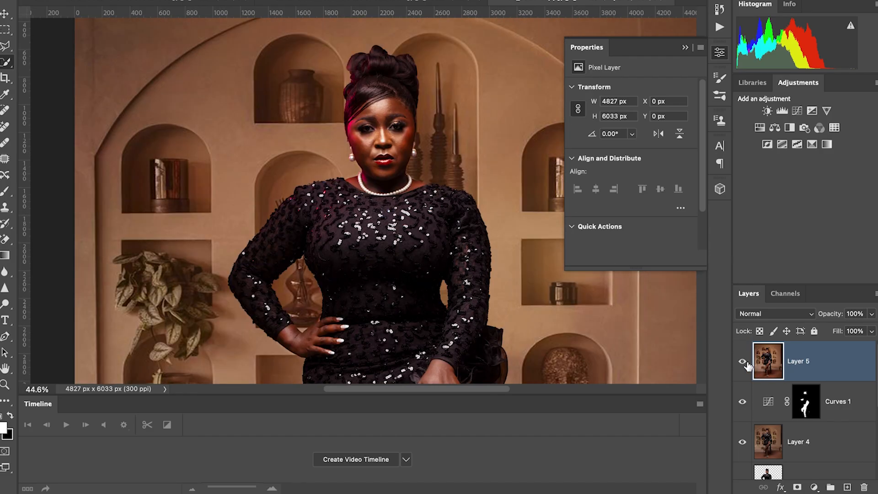
click(741, 362)
click(743, 362)
click(743, 362)
click(741, 361)
scroll(414, 230, down, 5)
scroll(415, 229, down, 3)
scroll(441, 250, up, 5)
scroll(441, 250, down, 5)
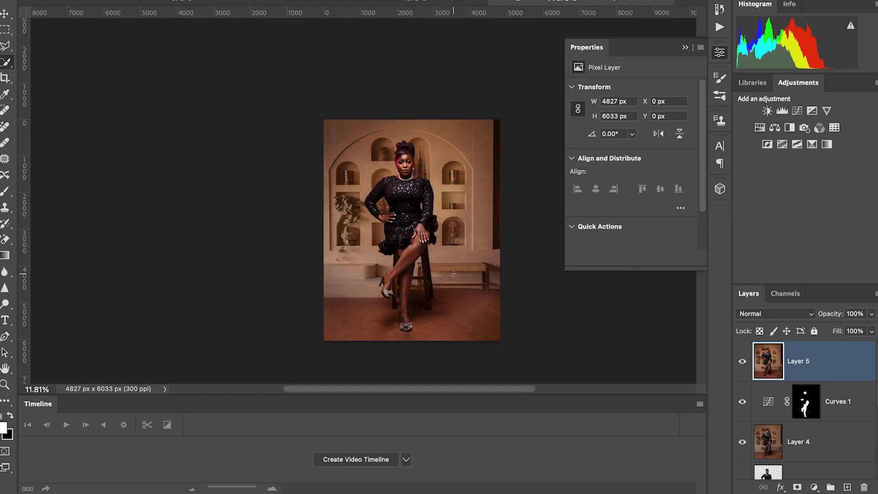
scroll(453, 273, up, 3)
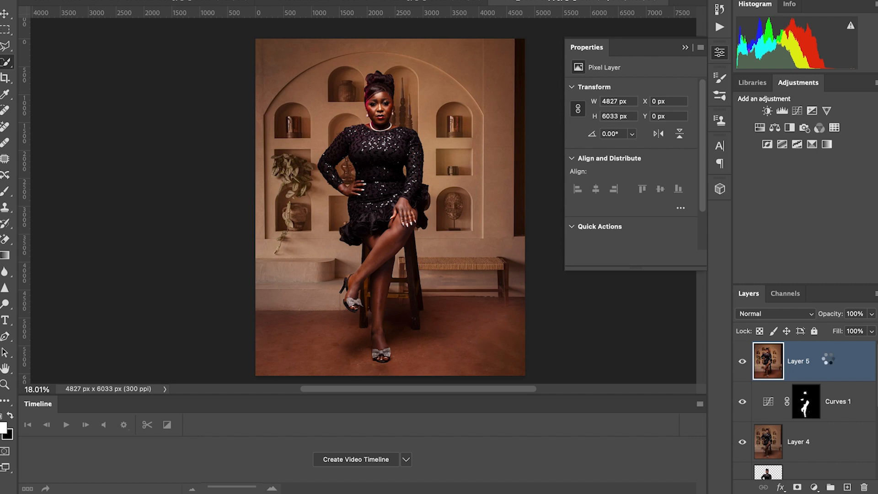
Step: Merge all visible layers into a new layer at the top of the stack and check the image with and without it
key(ctrl+alt+shift+e)
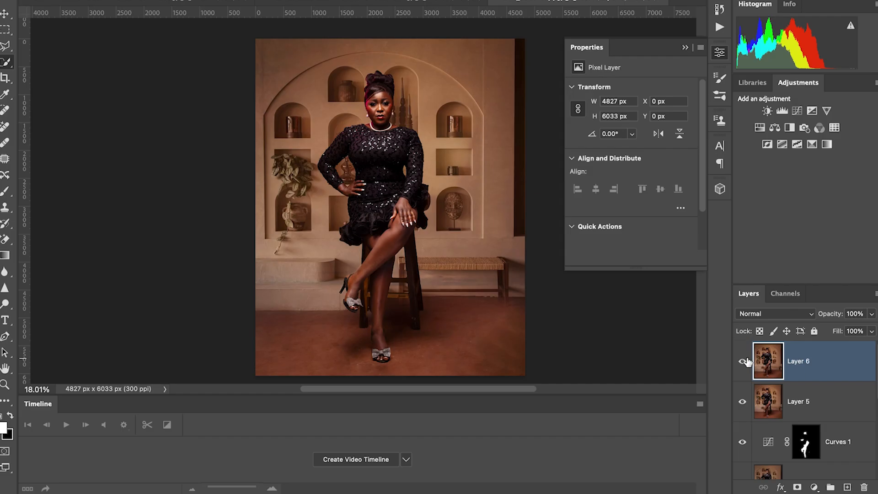
click(742, 362)
click(743, 362)
Step: Expand the Eglow action set and look through its frequency separation, dodge and burn, soft light and dark skin actions
click(685, 48)
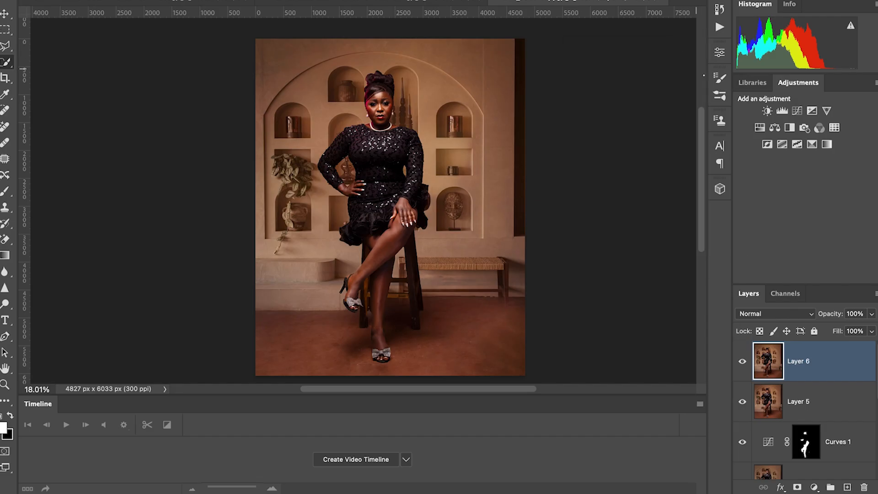
click(719, 29)
click(594, 34)
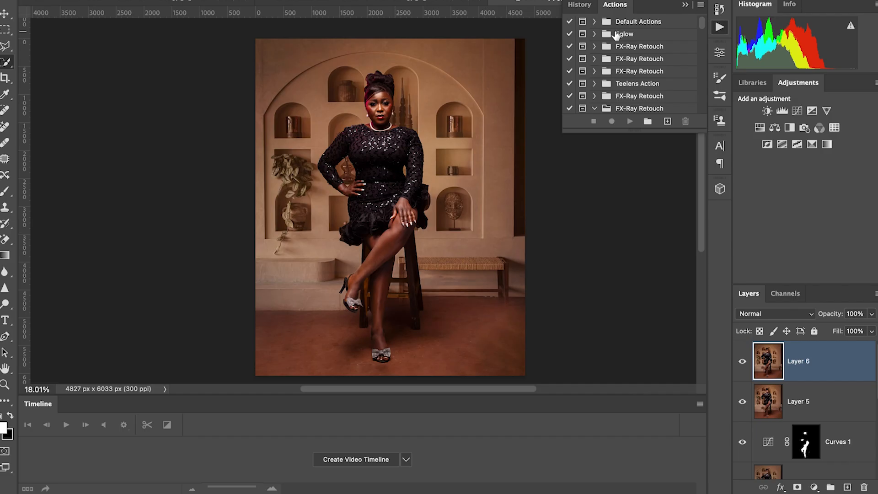
click(615, 34)
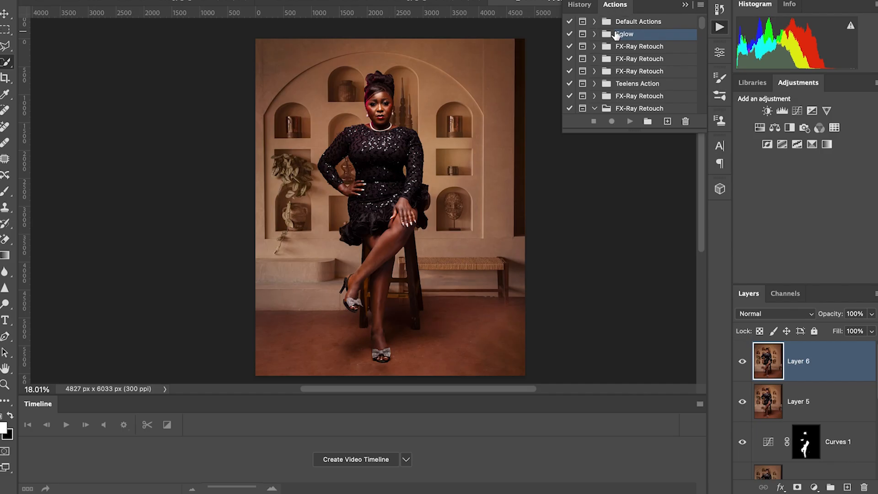
click(595, 34)
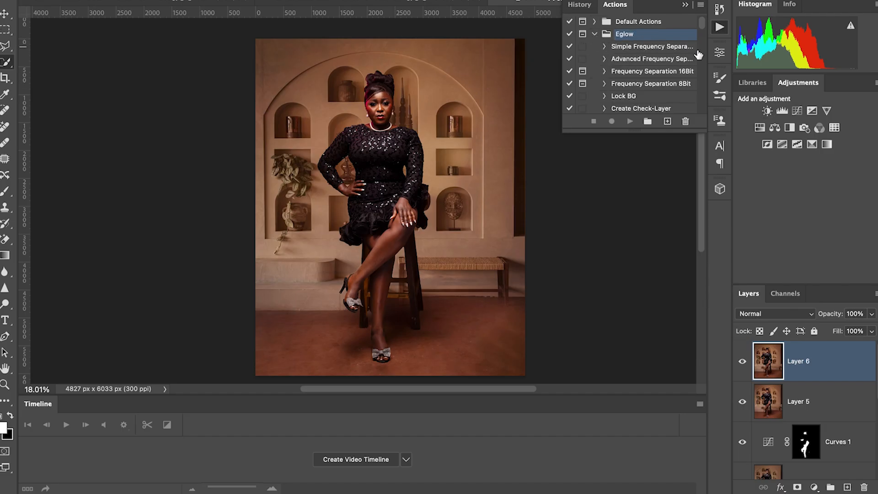
scroll(639, 94, down, 2)
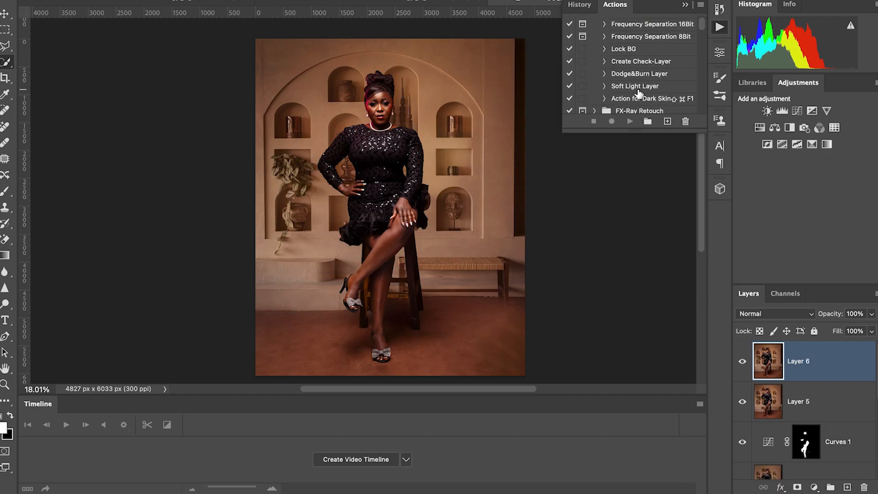
scroll(661, 76, up, 2)
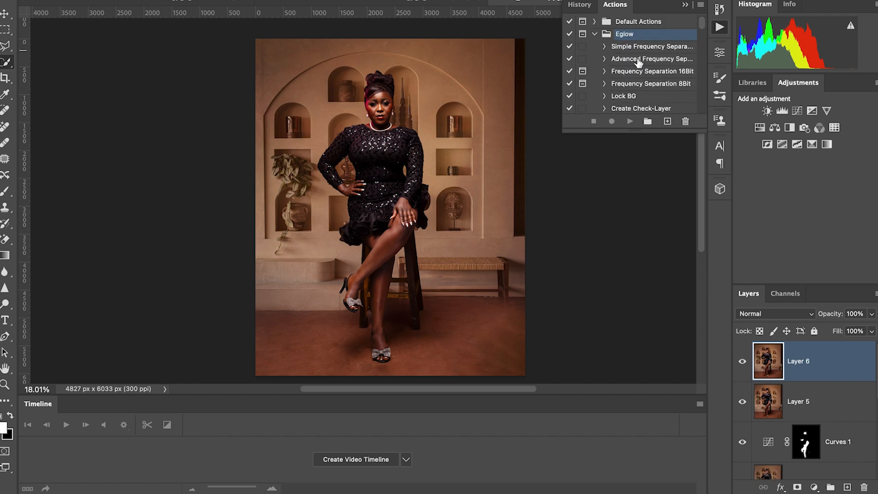
scroll(636, 61, down, 3)
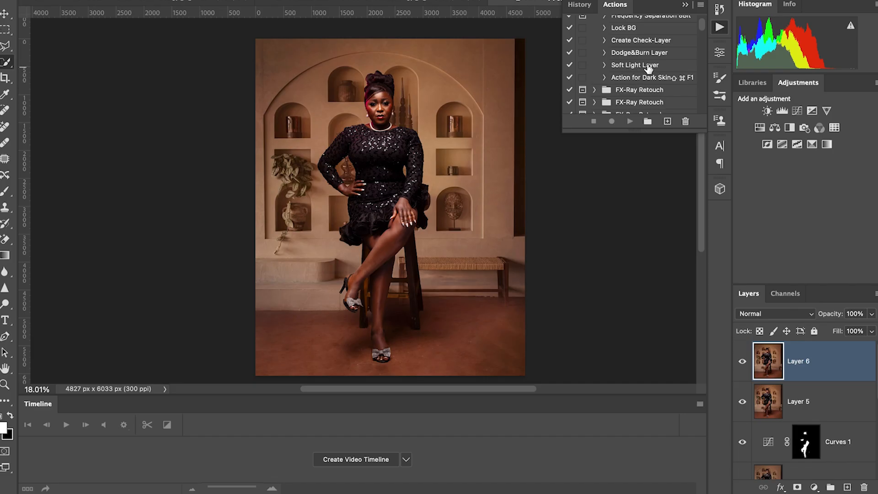
scroll(657, 71, up, 3)
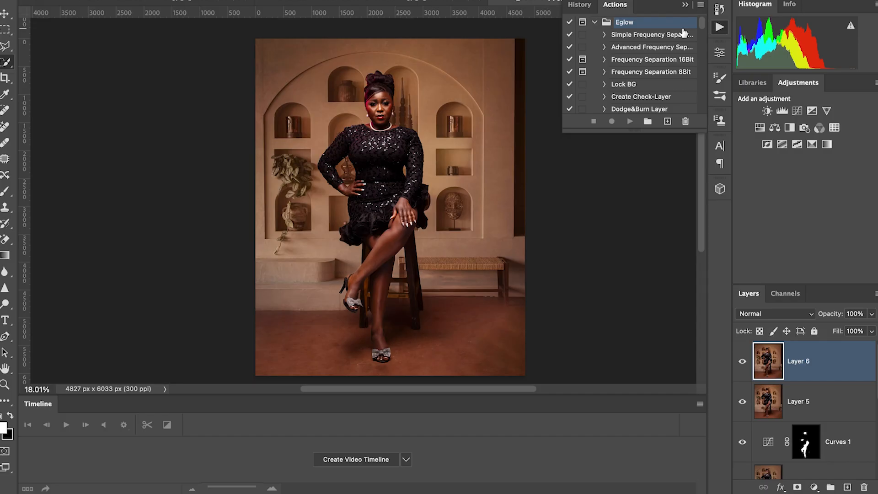
click(685, 5)
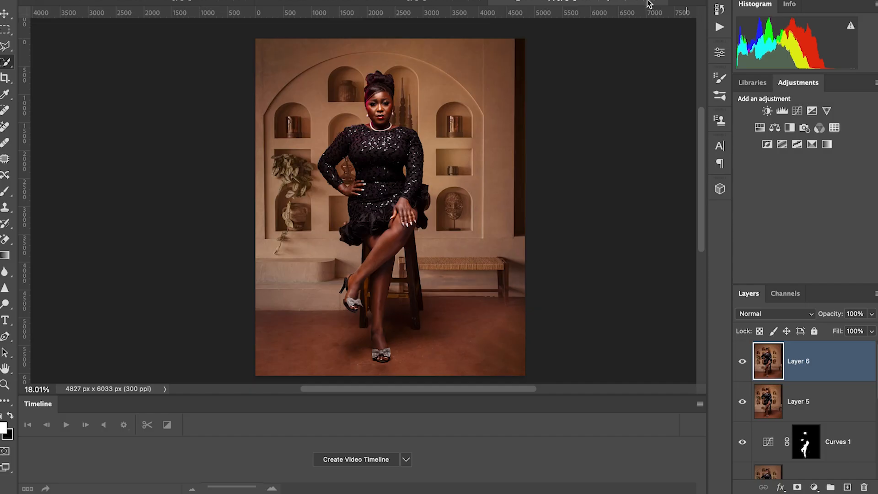
click(719, 27)
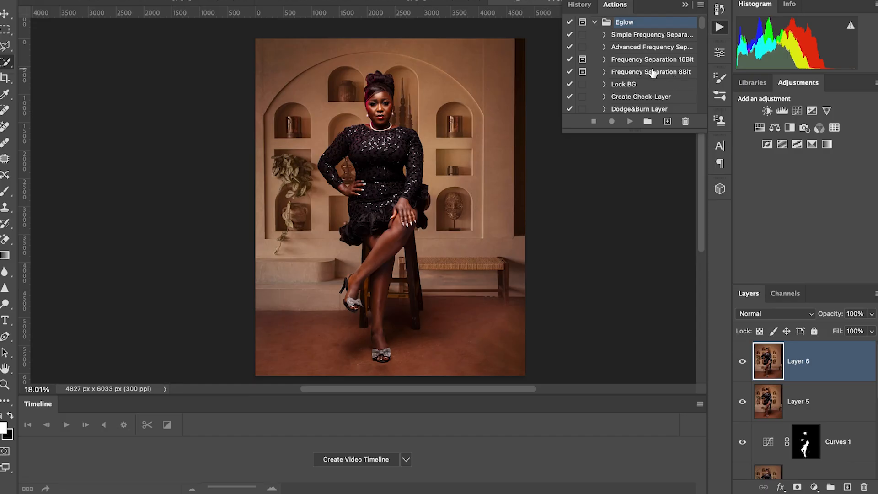
Step: Run the Frequency Separation 8Bit action with a 3-pixel Gaussian Blur radius and show the layers inside the resulting group
click(661, 75)
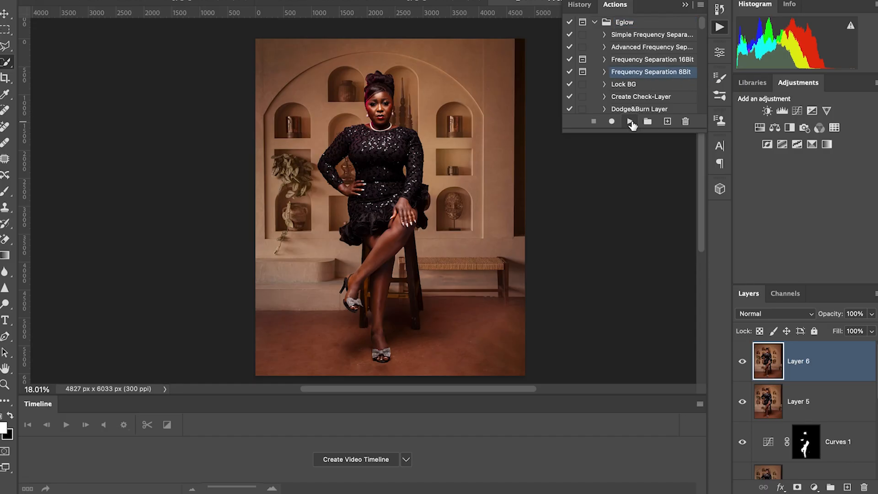
click(630, 122)
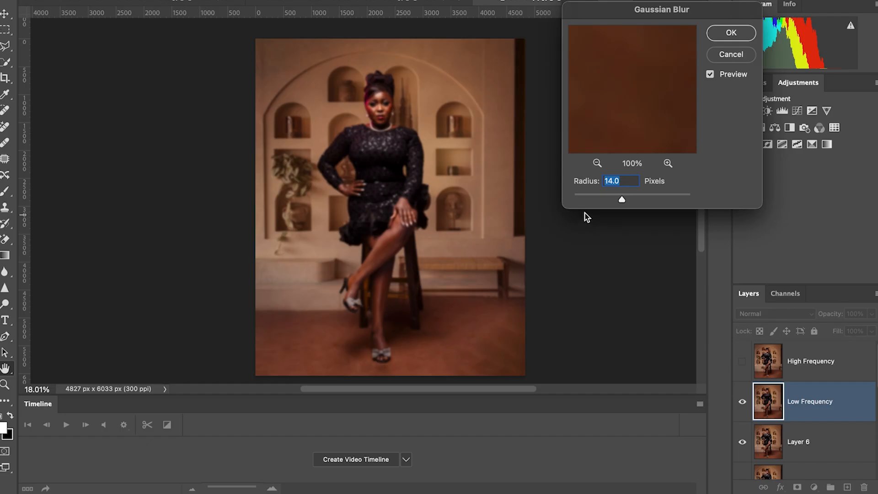
text(3)
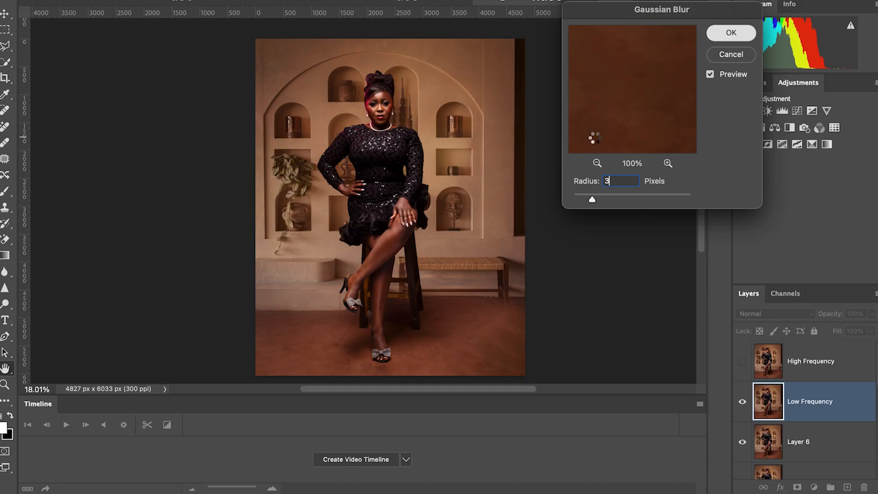
key(Return)
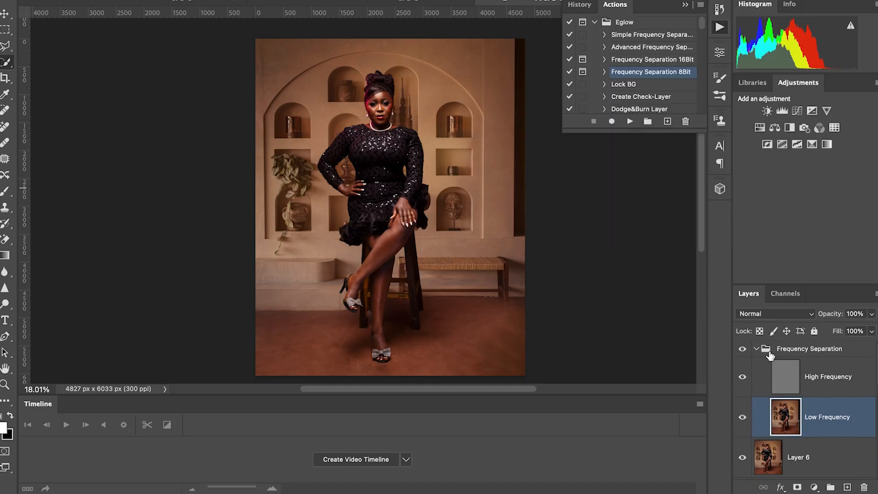
click(757, 349)
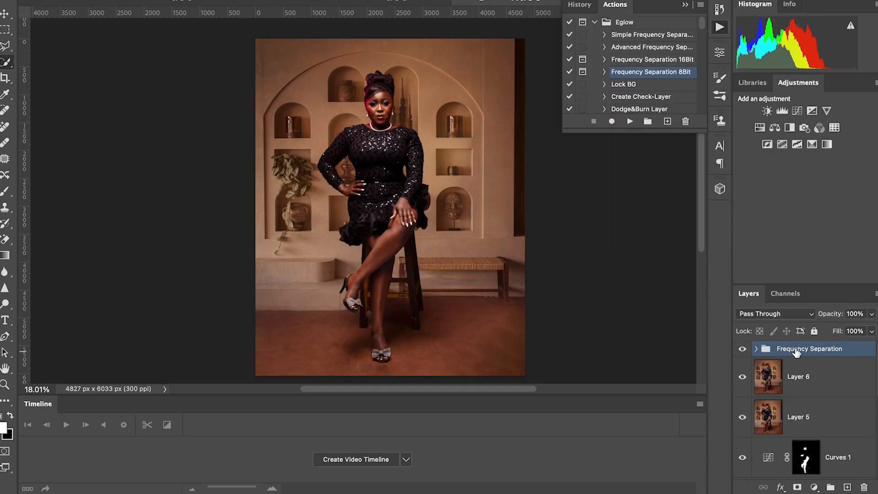
click(756, 348)
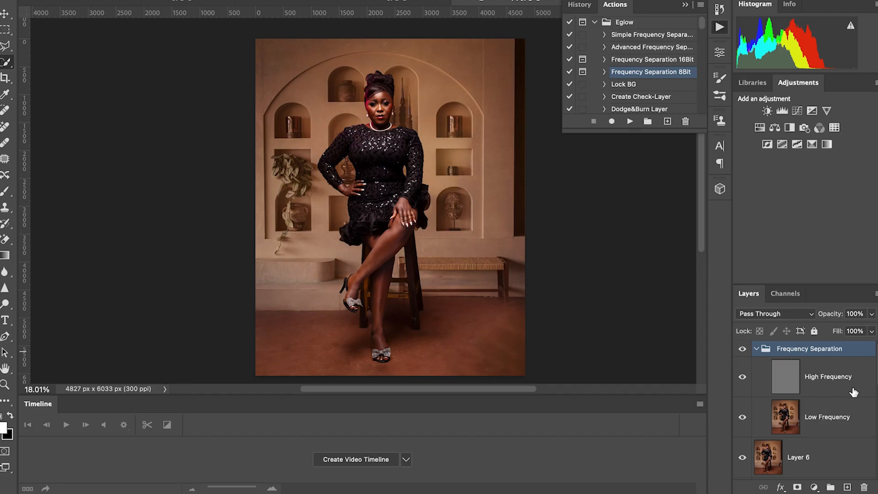
Step: Select the Low Frequency layer in the Frequency Separation group and activate the Mixer Brush Tool
click(832, 421)
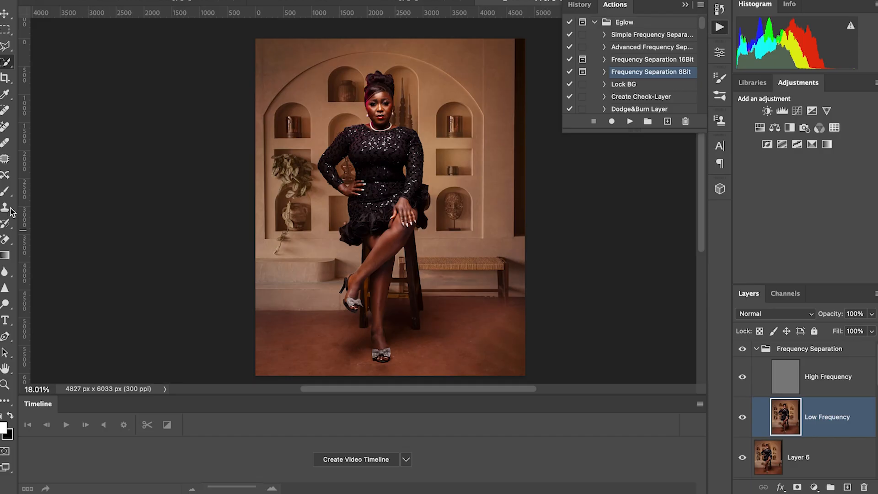
click(7, 192)
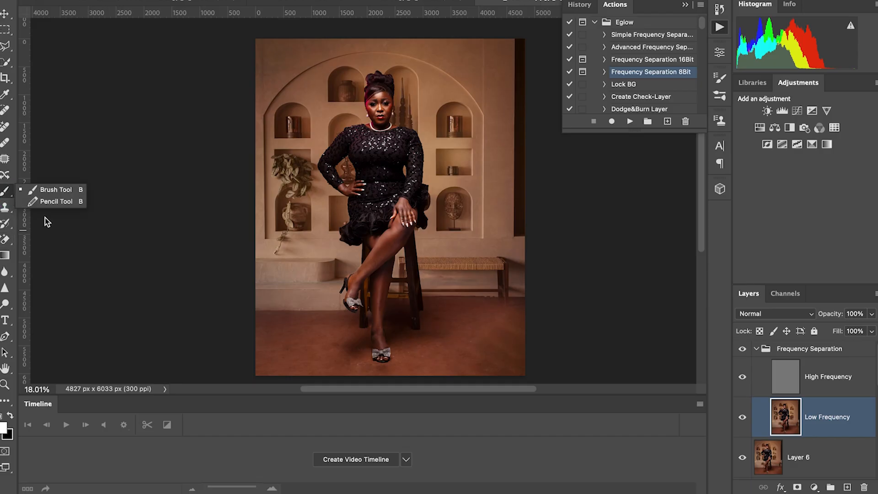
click(4, 401)
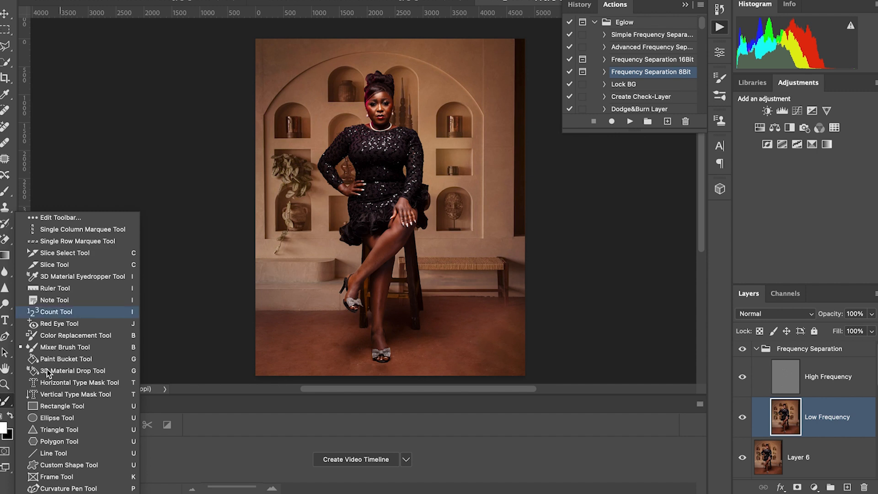
click(50, 312)
click(6, 430)
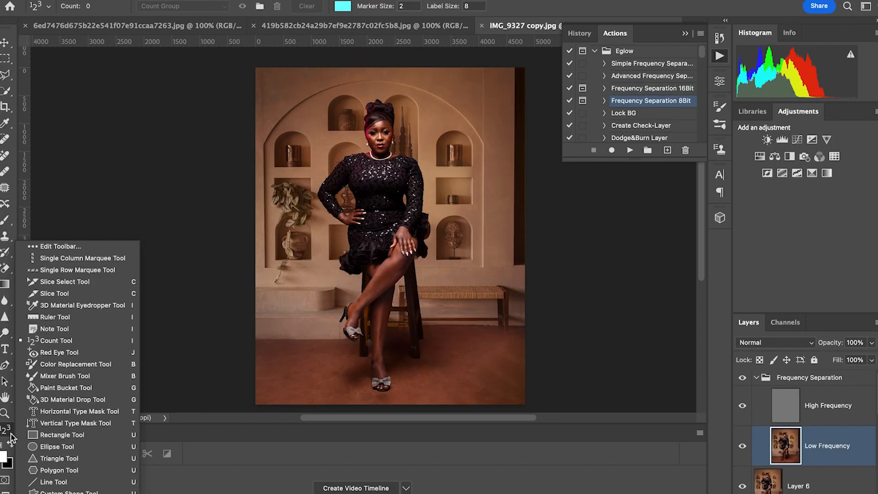
click(50, 376)
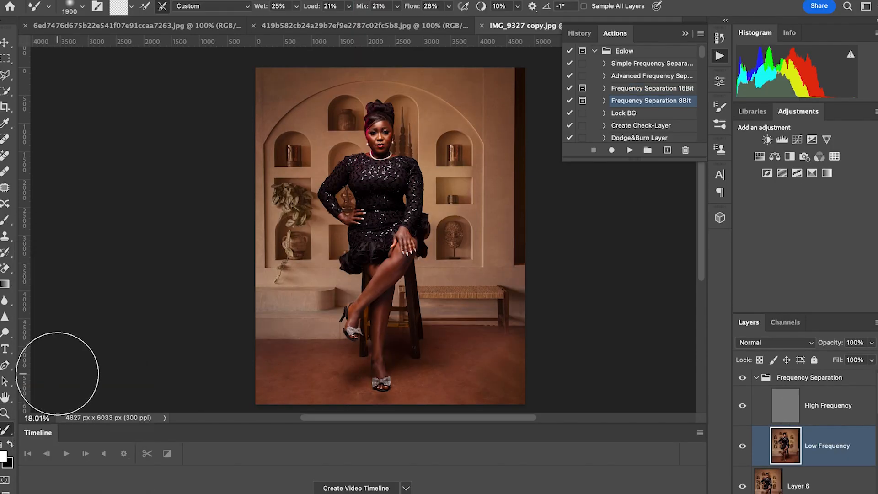
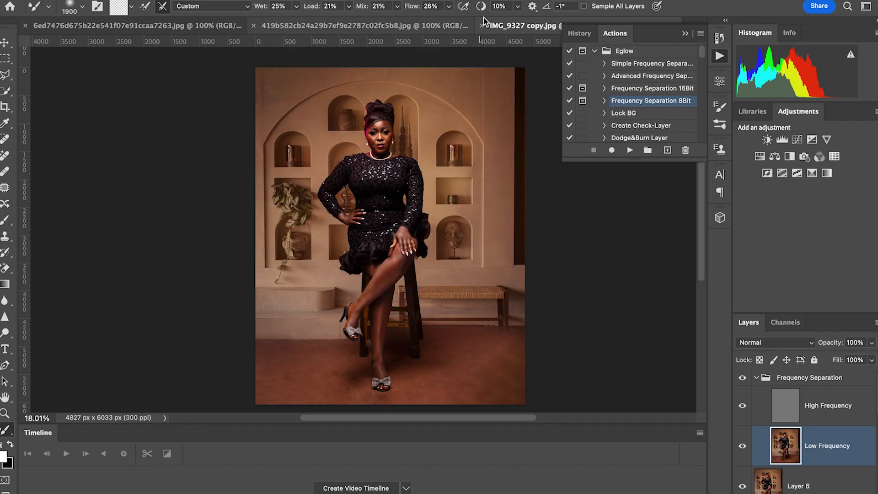
Step: Set the Mixer Brush flow to 25%
click(449, 7)
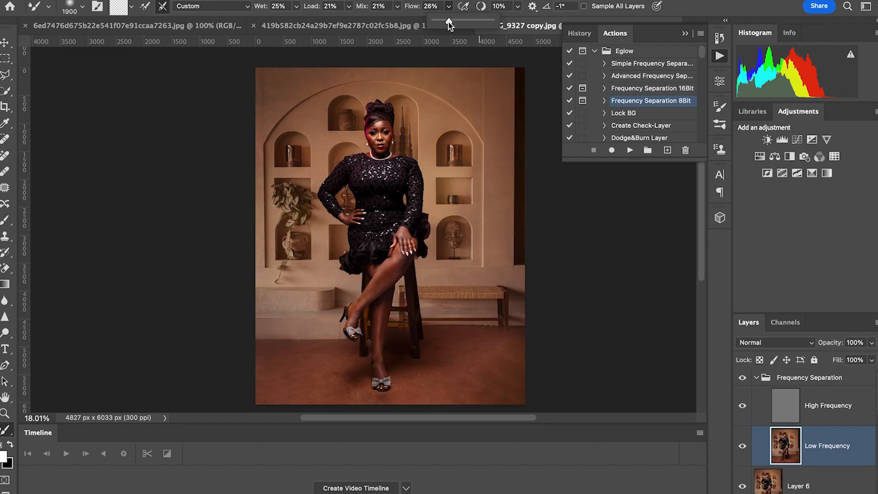
click(449, 24)
text(25)
key(Return)
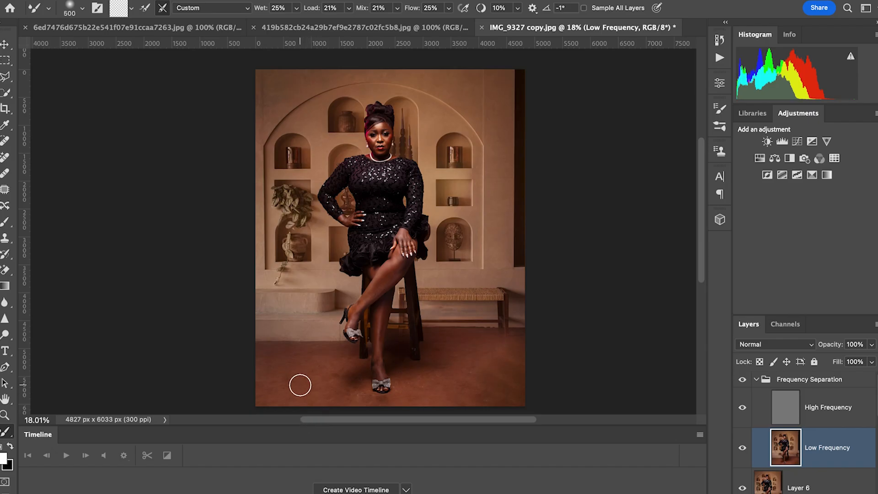
Step: Smooth the uneven tones of the floor on the image's left side and below the front shoe, using Mixer Brush sizes between 300 and 900
mouse_move(300, 385)
mouse_down()
mouse_move(265, 374)
mouse_move(311, 366)
mouse_move(202, 368)
mouse_up()
mouse_move(301, 359)
mouse_down()
mouse_move(203, 357)
mouse_move(320, 371)
mouse_move(317, 359)
mouse_move(285, 357)
mouse_move(335, 368)
mouse_up()
key(bracketright)
key(bracketright)
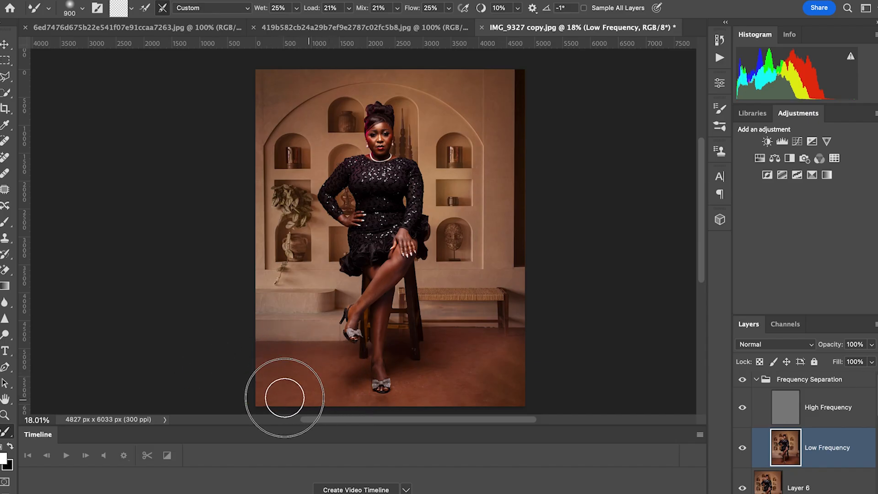
key(bracketleft)
key(bracketleft)
key(bracketleft)
key(bracketleft)
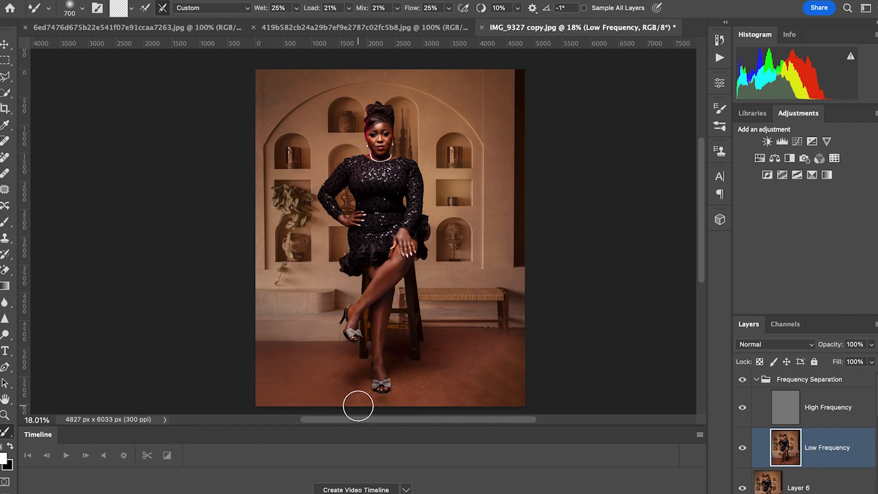
key(bracketleft)
key(bracketleft)
key(bracketright)
key(bracketright)
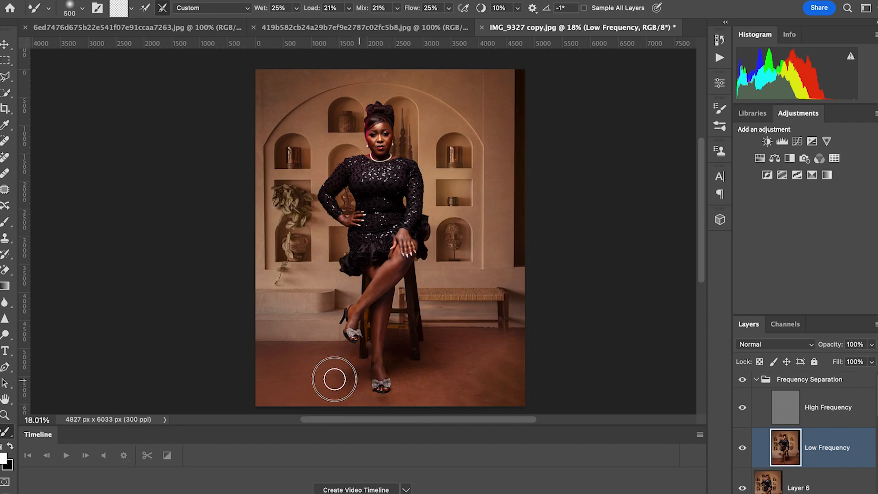
key(bracketright)
key(bracketright)
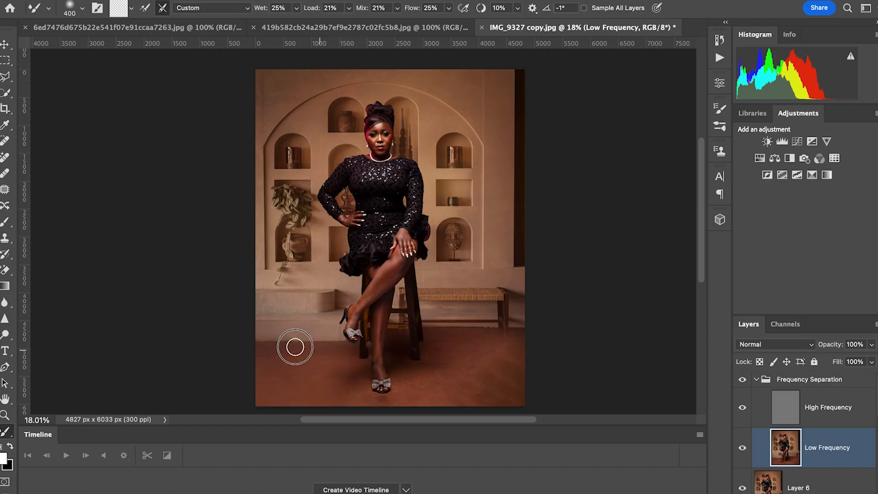
key(bracketleft)
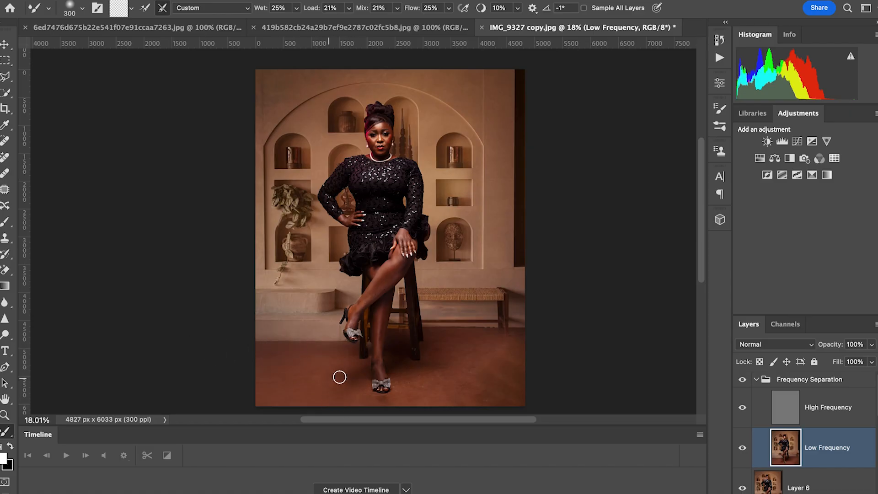
key(bracketright)
drag(381, 403, 356, 396)
key(bracketright)
key(bracketright)
key(bracketright)
key(bracketright)
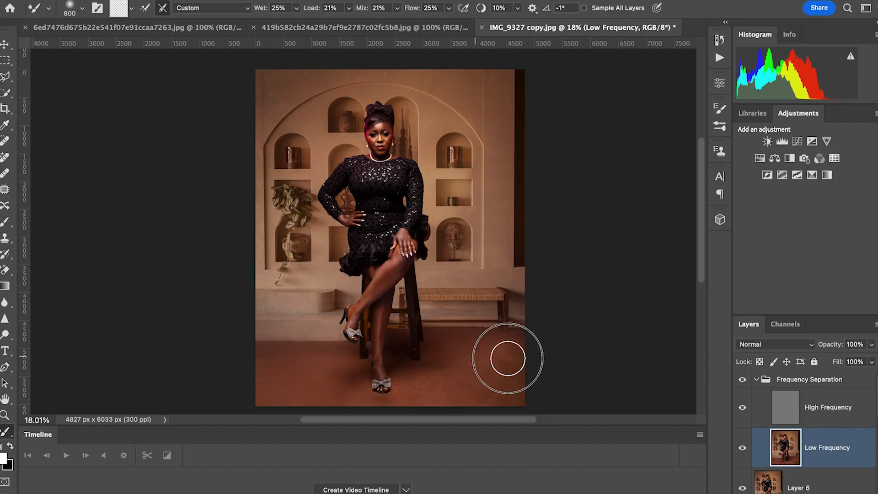
Step: Blend the blotchy floor tones to the right of the stool out to the image edge, using Mixer Brush sizes of about 500 to 800
key(bracketleft)
key(bracketleft)
key(bracketleft)
key(bracketleft)
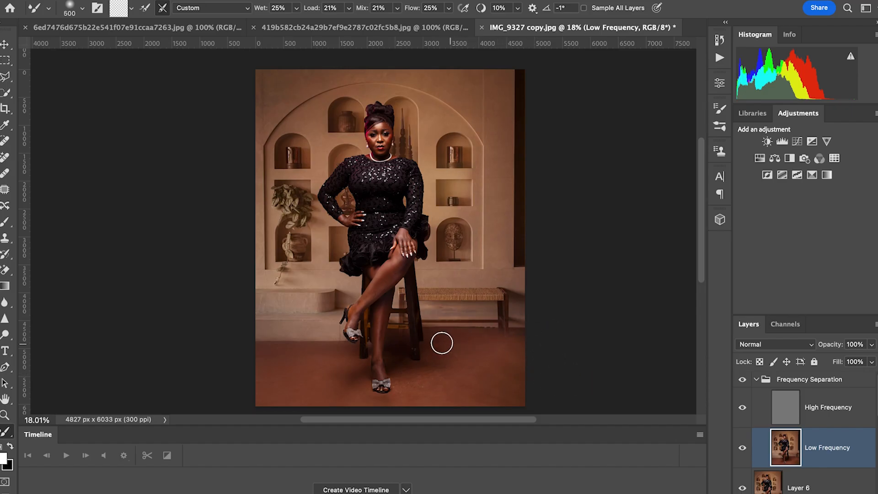
key(bracketleft)
key(bracketright)
key(bracketleft)
mouse_move(411, 382)
mouse_down()
mouse_move(357, 403)
mouse_move(431, 412)
mouse_move(291, 401)
mouse_move(361, 416)
mouse_up()
key(bracketright)
mouse_move(467, 414)
mouse_down()
mouse_move(554, 404)
mouse_move(471, 349)
mouse_move(529, 359)
mouse_up()
key(bracketright)
key(bracketright)
key(bracketright)
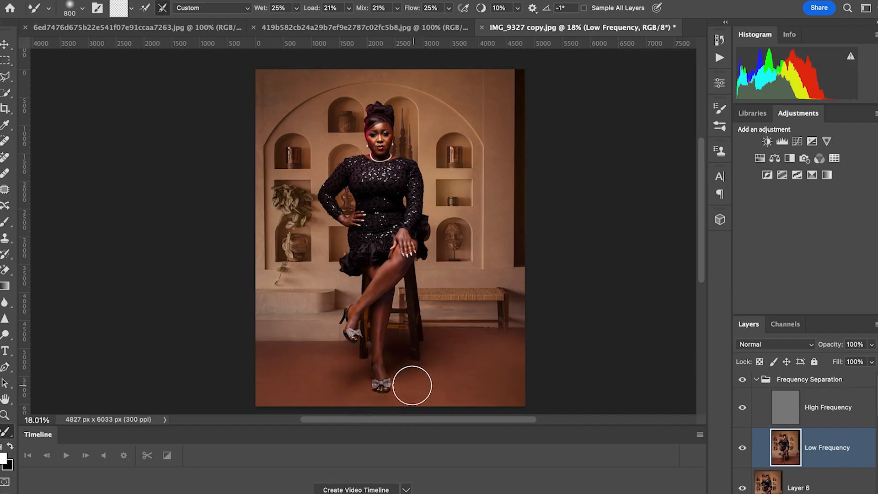
Step: Smooth the floor shadows beside the front shoe and around the stool legs with the Mixer Brush at sizes 300 to 500
drag(422, 387, 415, 384)
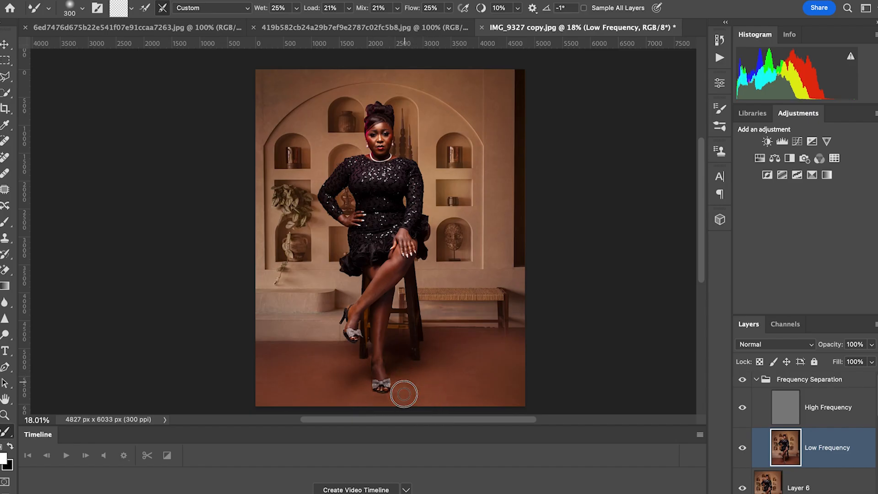
key(bracketright)
key(bracketright)
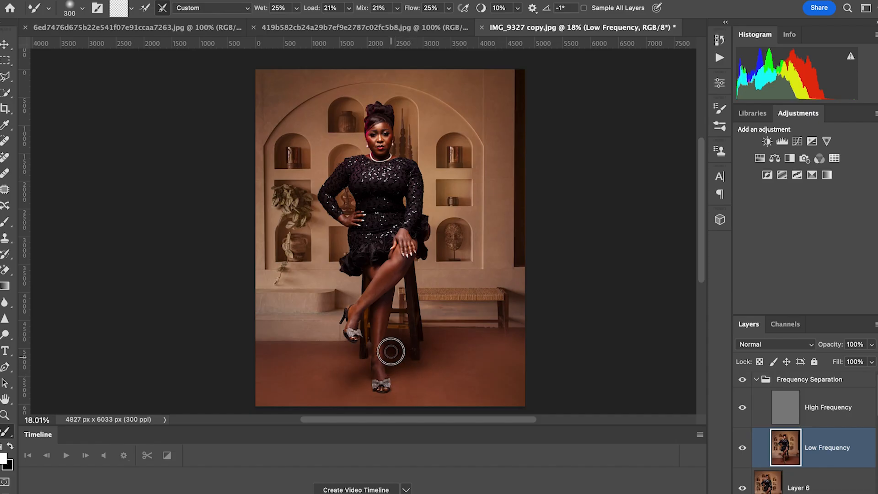
key(bracketright)
key(bracketleft)
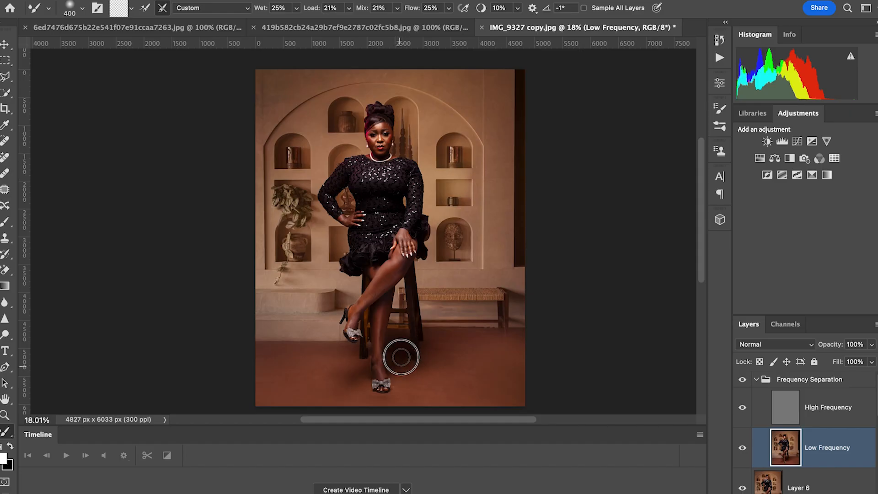
key(bracketright)
key(bracketleft)
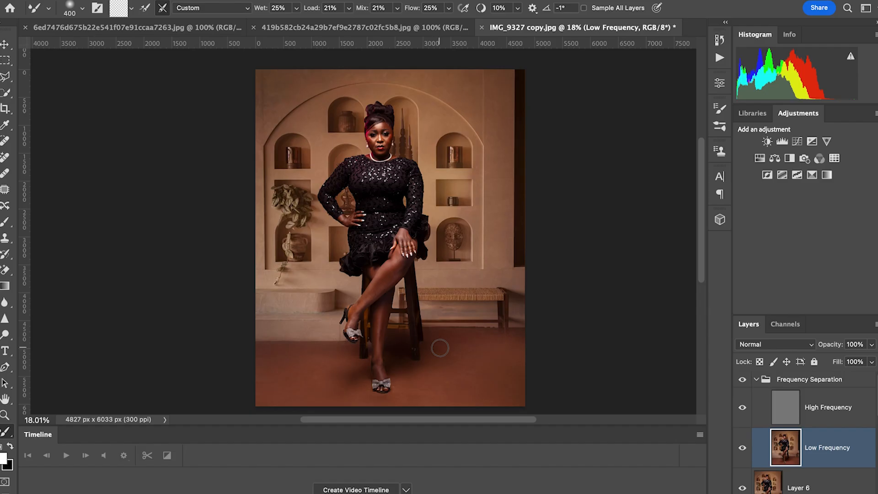
key(bracketright)
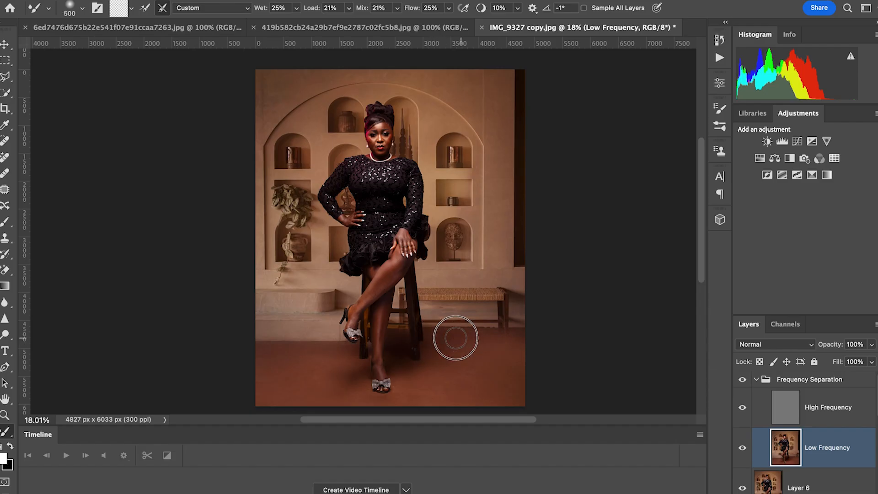
Step: Even out the floor below the bench and along the image's lower edge to the front shoe, varying the Mixer Brush size
mouse_move(488, 337)
mouse_down()
mouse_move(465, 353)
mouse_move(466, 364)
mouse_move(450, 359)
mouse_move(472, 358)
mouse_move(446, 354)
mouse_move(517, 347)
mouse_move(466, 402)
mouse_move(437, 400)
mouse_move(433, 390)
mouse_move(475, 376)
mouse_up()
key(bracketright)
key(bracketright)
key(bracketright)
key(bracketleft)
key(bracketleft)
key(bracketright)
key(bracketleft)
mouse_move(431, 413)
mouse_down()
mouse_move(413, 382)
mouse_move(330, 377)
mouse_move(350, 392)
mouse_up()
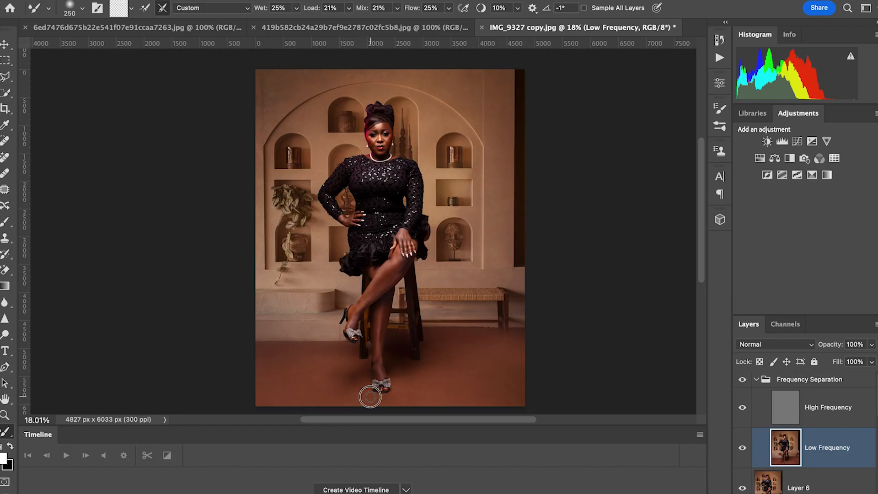
key(bracketright)
key(bracketright)
key(bracketright)
Step: Compare the floor with and without the Frequency Separation group
click(742, 379)
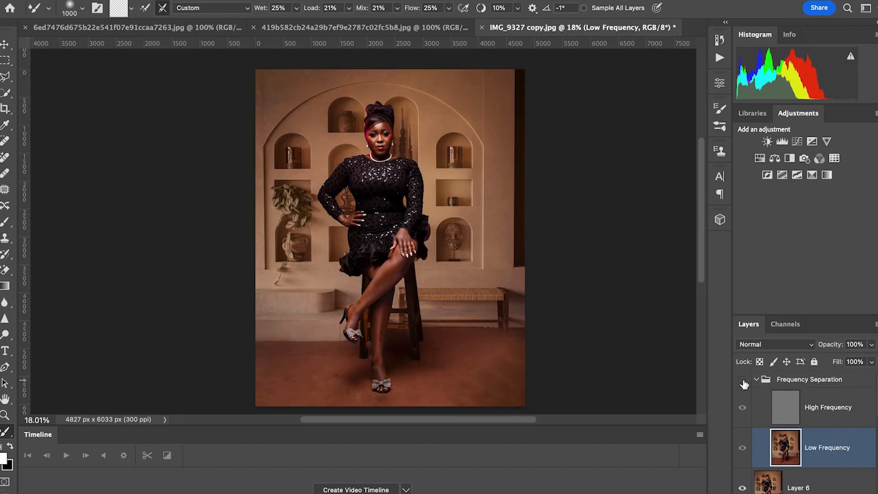
click(743, 382)
click(743, 382)
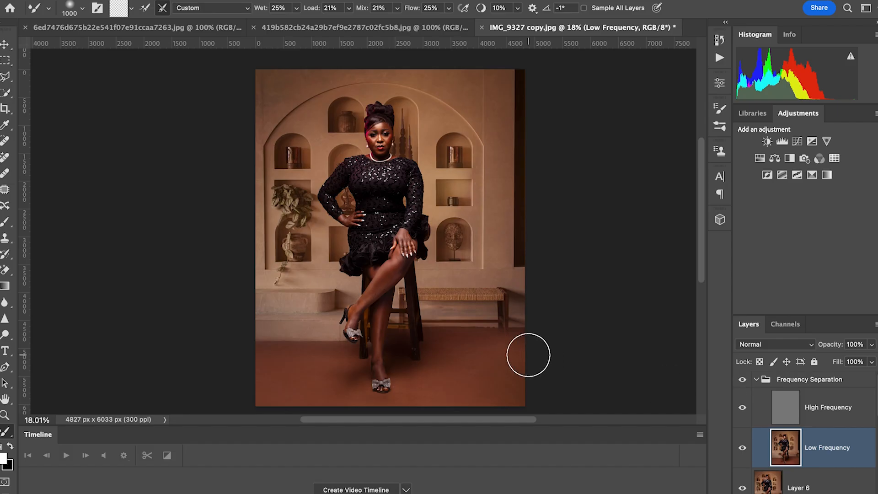
Step: Smooth the skin on the woman's front foot and ankle with a small Mixer Brush, about 90 to 125 pixels
scroll(529, 354, down, 3)
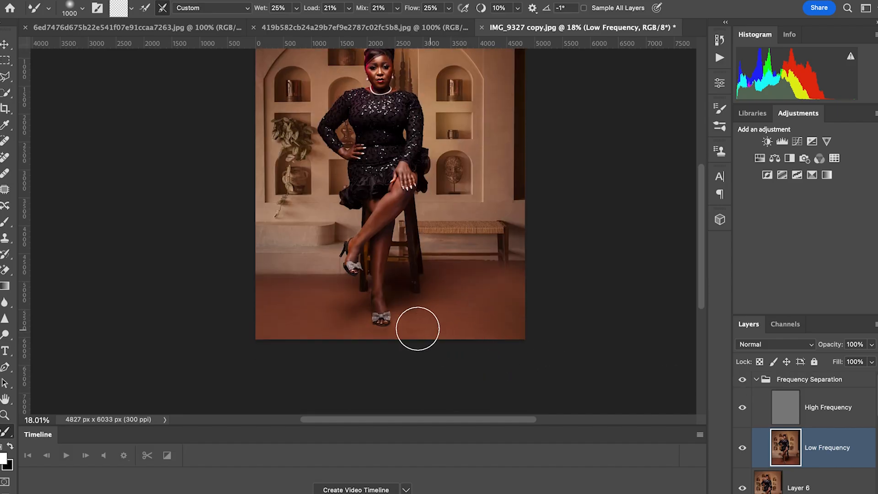
scroll(386, 318, up, 5)
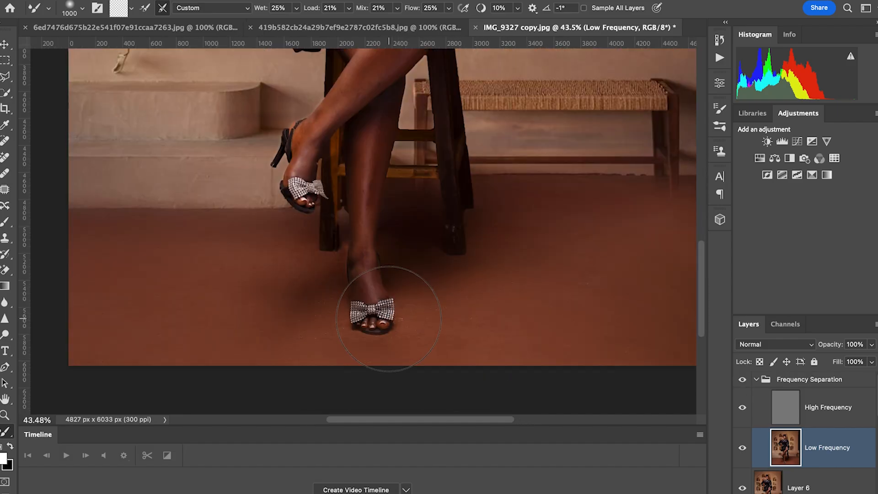
key(bracketleft)
key(bracketleft)
key(bracketleft)
key(bracketleft)
key(bracketleft)
key(bracketleft)
key(bracketleft)
key(bracketleft)
key(bracketleft)
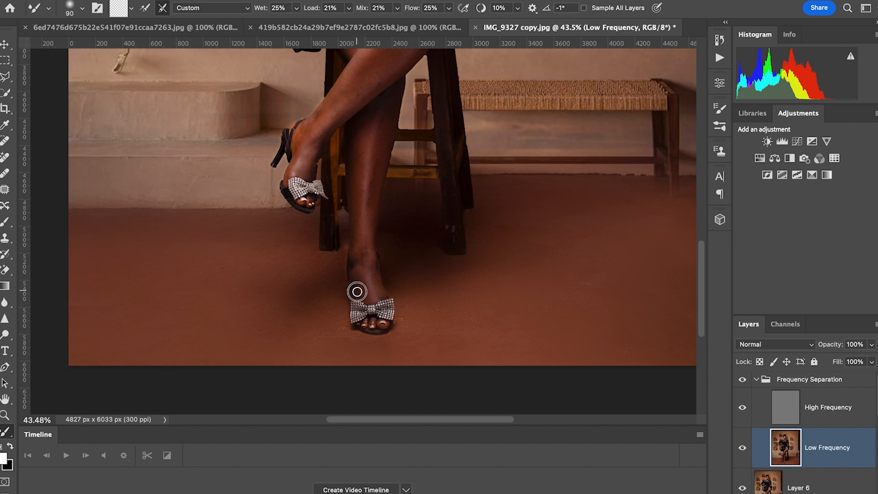
key(bracketright)
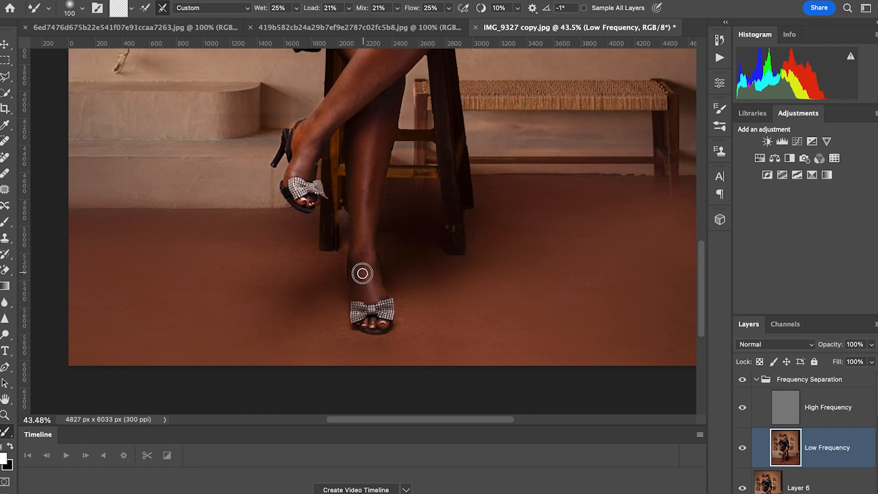
key(bracketleft)
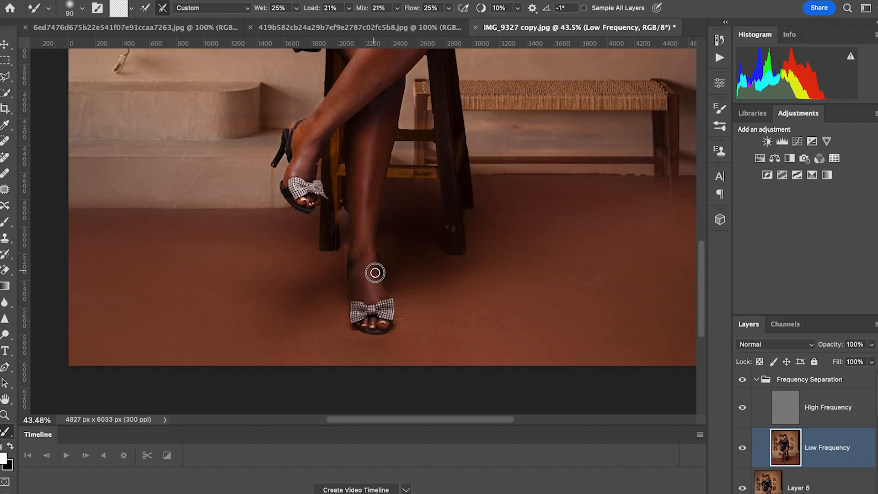
mouse_move(366, 261)
mouse_down()
mouse_move(364, 245)
mouse_move(357, 239)
mouse_move(354, 246)
mouse_up()
key(bracketright)
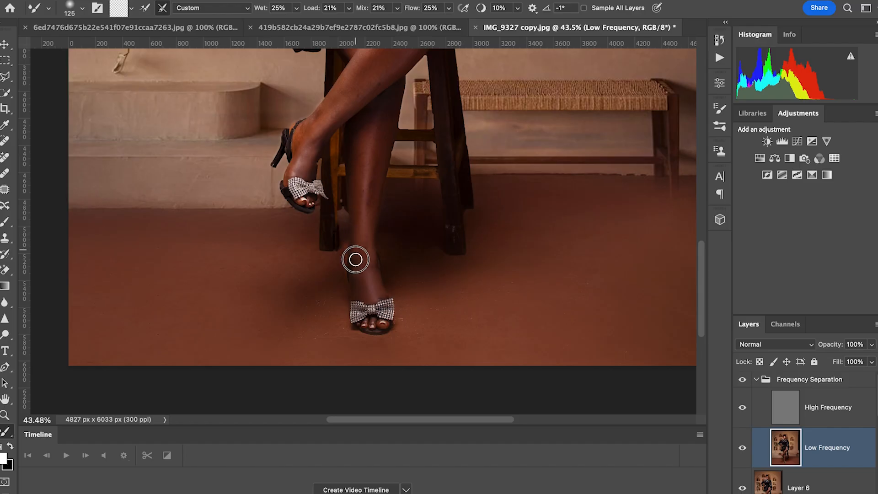
Step: Blend the skin tones along the shin of the woman's standing leg with the Mixer Brush at about 125 pixels
key(bracketright)
mouse_move(362, 163)
mouse_down()
mouse_move(367, 127)
mouse_move(361, 145)
mouse_up()
drag(357, 207, 358, 190)
mouse_move(385, 142)
mouse_down()
mouse_move(378, 133)
mouse_move(390, 101)
mouse_move(377, 171)
mouse_up()
key(bracketright)
key(bracketleft)
key(bracketleft)
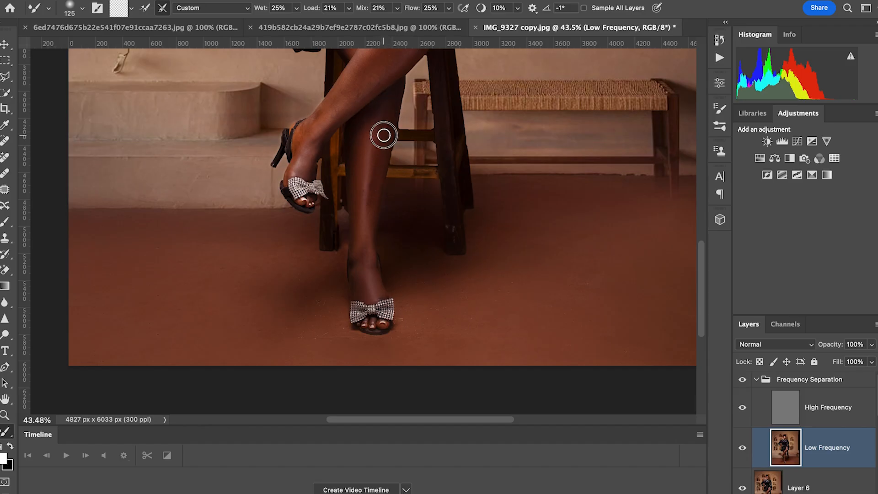
drag(377, 166, 369, 190)
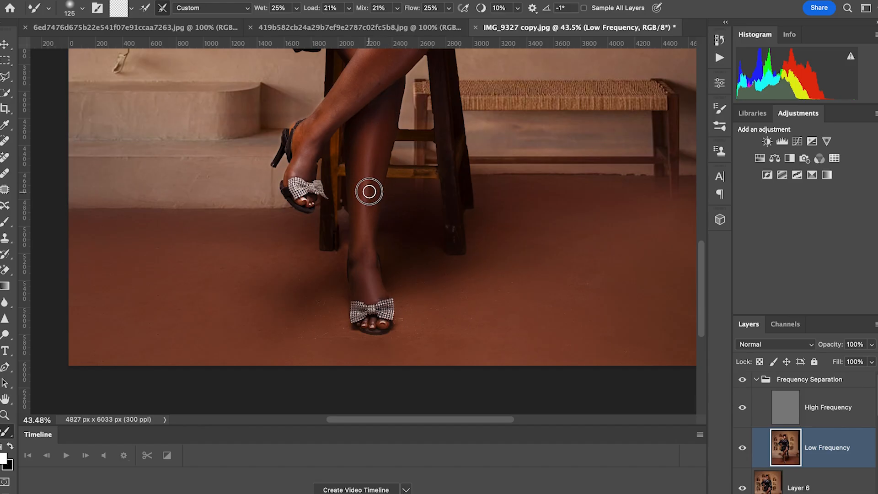
Step: Smooth the standing leg's shin down to the ankle with the Mixer Brush at up to 150 pixels
key(bracketright)
key(bracketright)
key(bracketright)
mouse_move(375, 155)
mouse_down()
mouse_move(363, 221)
mouse_move(376, 159)
mouse_move(376, 166)
mouse_up()
key(bracketright)
key(bracketright)
key(bracketleft)
key(bracketright)
key(bracketright)
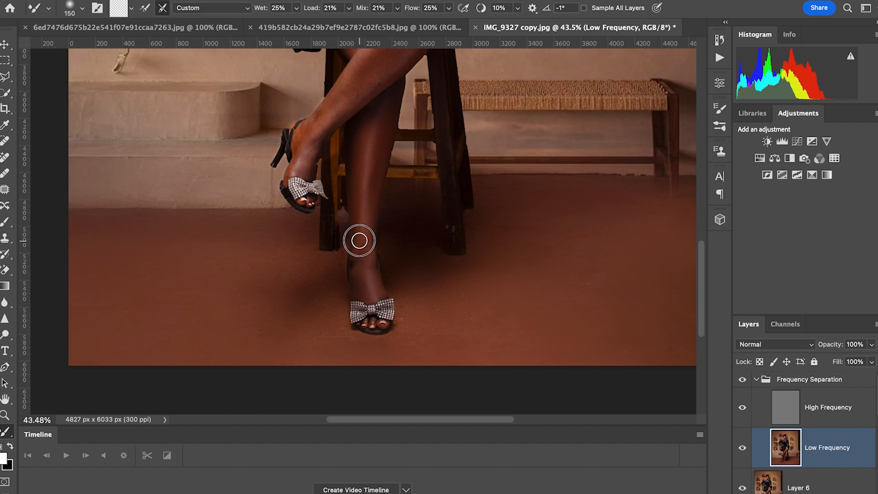
drag(365, 259, 368, 258)
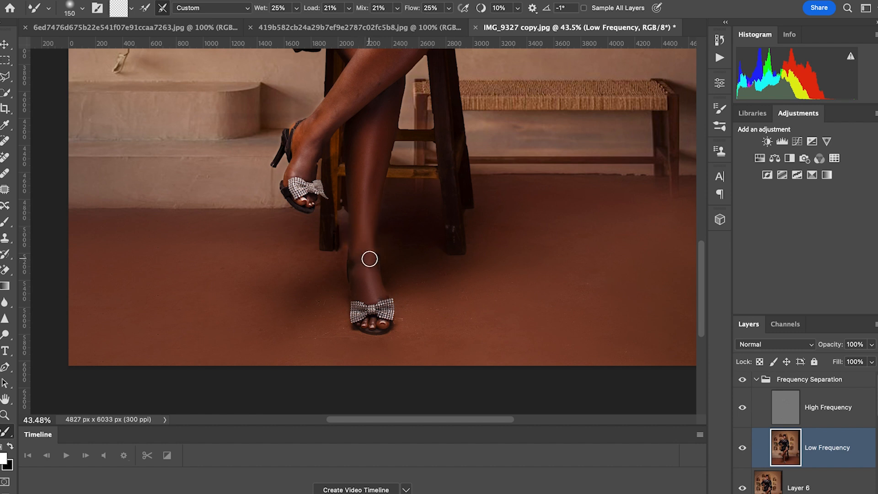
Step: Blend the skin along the edges of the standing ankle and foot with the Mixer Brush at about 90 to 125 pixels
key(bracketright)
key(bracketright)
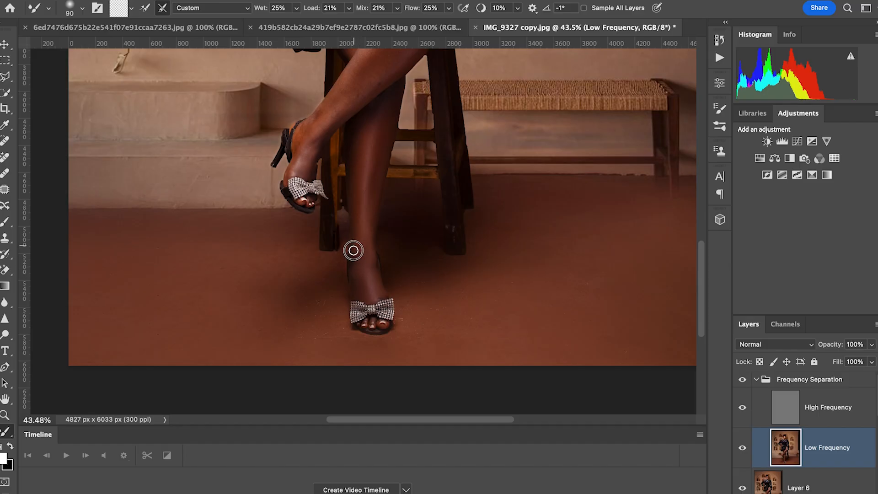
key(bracketright)
key(bracketright)
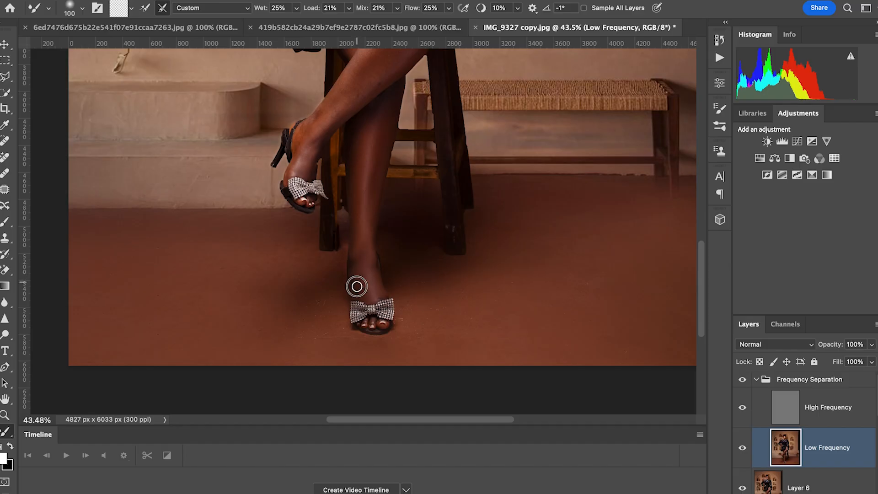
key(bracketright)
key(bracketright)
key(bracketright)
key(bracketright)
key(bracketright)
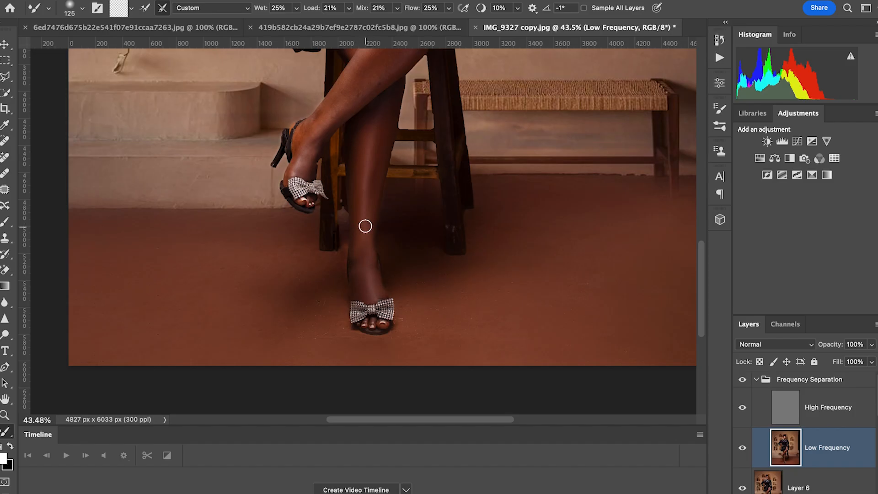
Step: Even out the middle of the standing leg's shin with the Mixer Brush at 125 to 150 pixels
key(bracketright)
scroll(357, 172, down, 1)
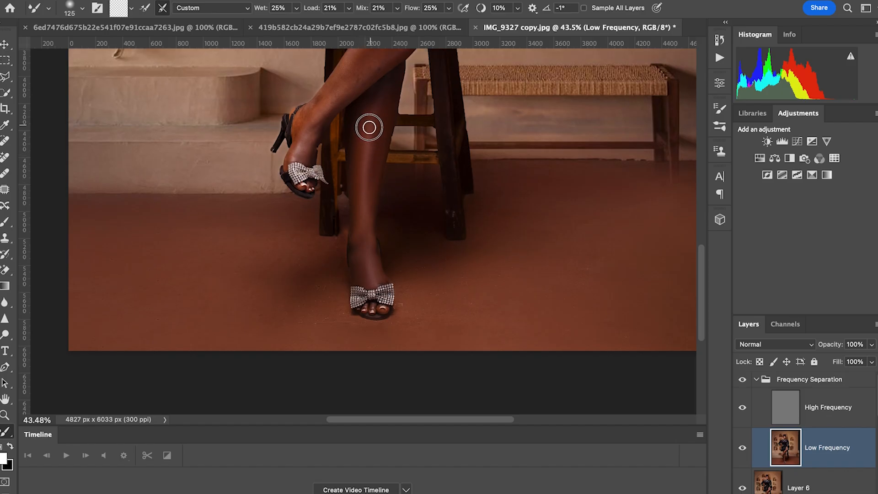
key(bracketright)
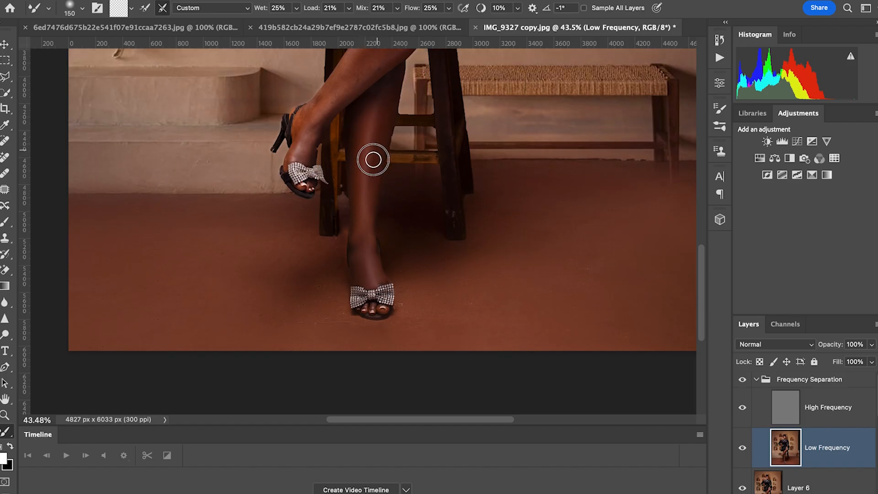
drag(376, 171, 373, 161)
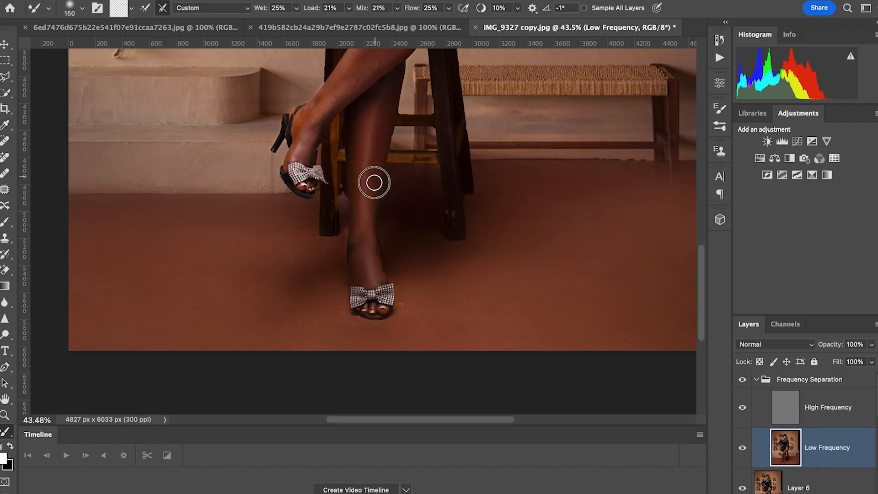
key(bracketleft)
key(bracketleft)
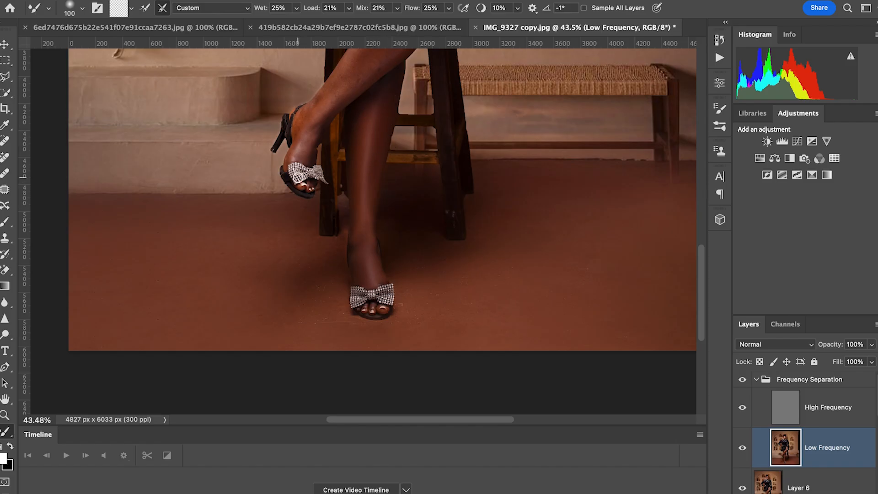
Step: Smooth the raised leg's ankle and lower shin with the Mixer Brush at about 125 pixels
key(bracketleft)
key(bracketleft)
key(bracketleft)
key(bracketleft)
scroll(326, 161, up, 1)
key(bracketright)
key(bracketright)
key(bracketright)
key(bracketleft)
key(bracketleft)
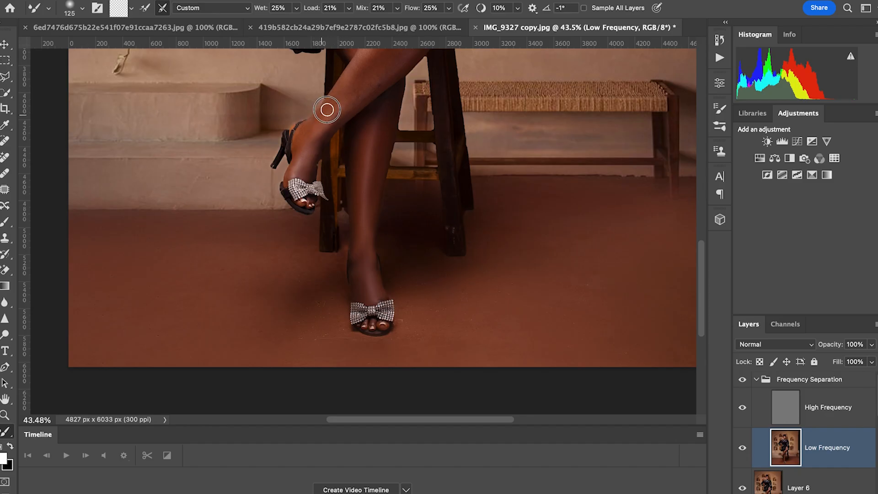
key(bracketright)
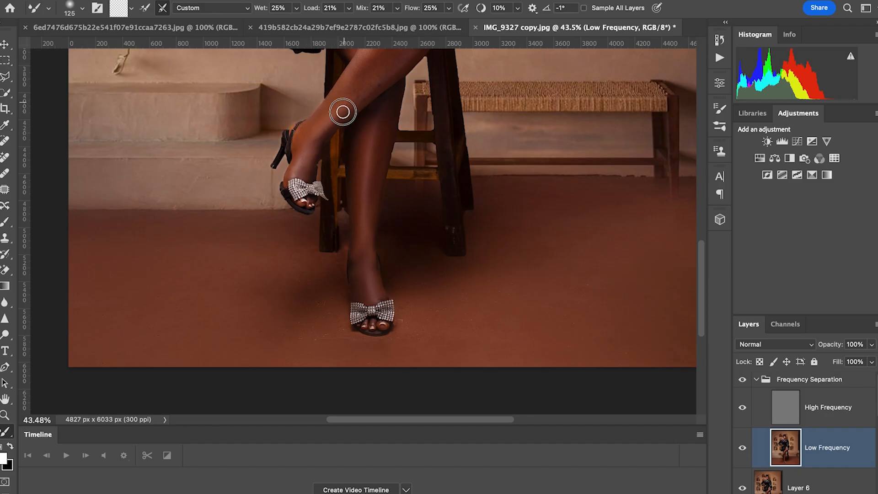
key(bracketleft)
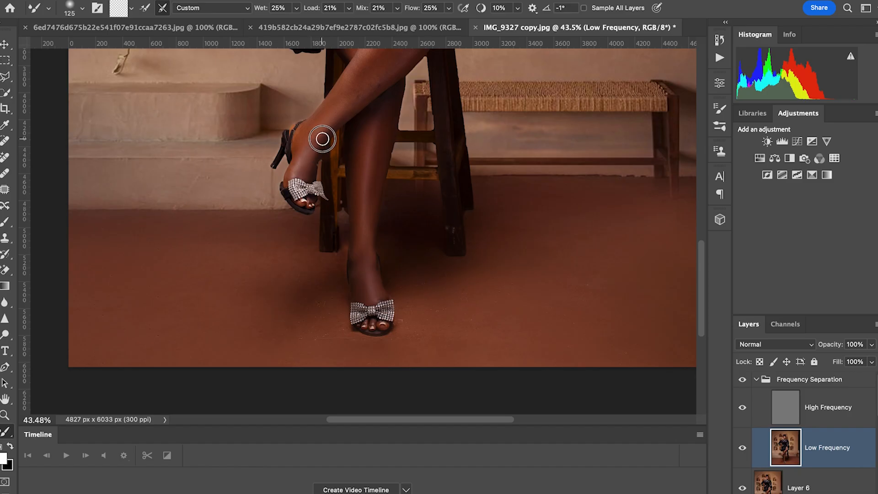
Step: Blend the skin on the raised leg's upper shin with the Mixer Brush at about 150 to 175 pixels
scroll(361, 116, up, 2)
key(bracketright)
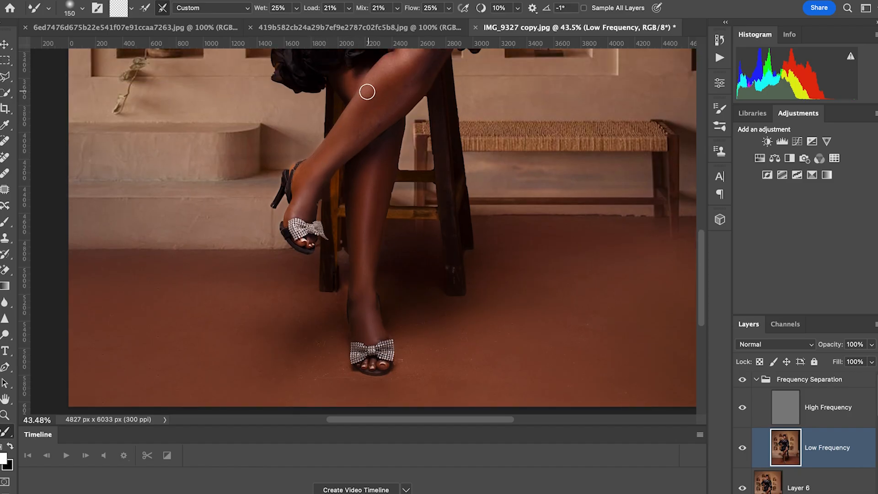
key(bracketleft)
key(bracketleft)
key(bracketright)
key(bracketright)
key(bracketright)
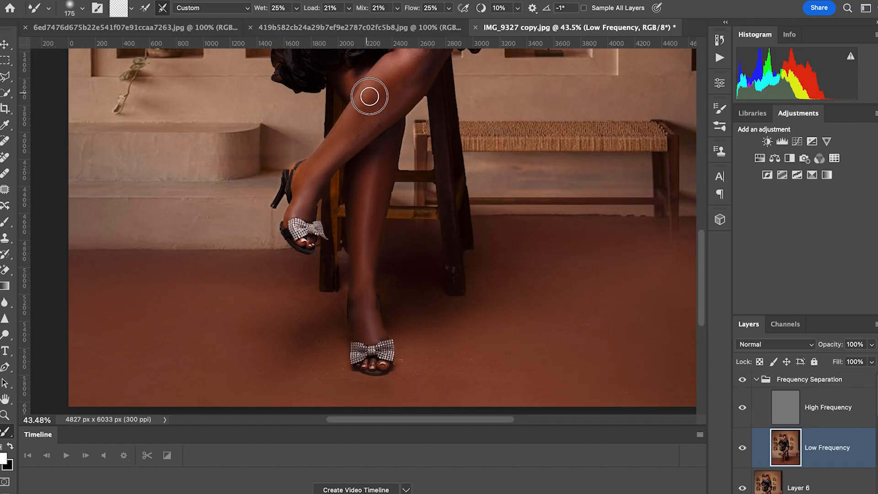
Step: Touch up the skin just below the raised knee with the Mixer Brush reduced to 60 pixels
key(bracketleft)
key(bracketleft)
key(bracketleft)
key(bracketleft)
key(bracketleft)
key(bracketleft)
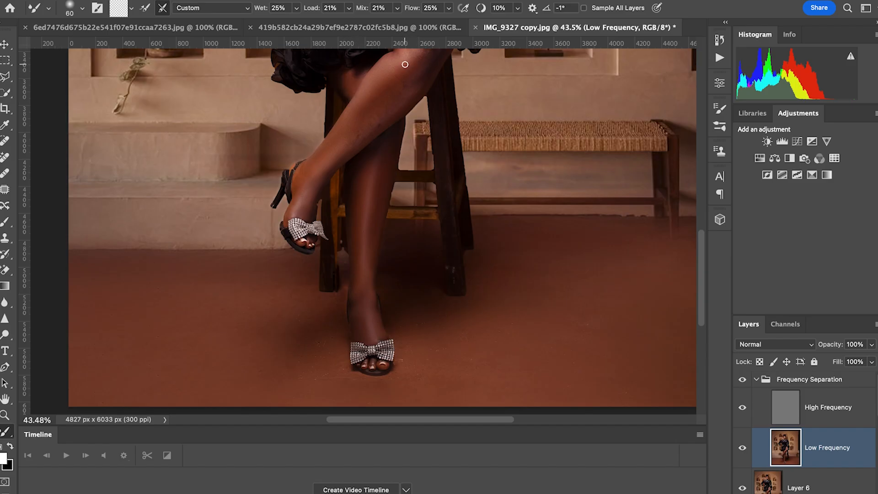
Step: Smooth the blotchy underside of the raised calf where the legs cross, bringing the Mixer Brush from 500 down to 125 pixels
key(bracketright)
key(bracketright)
key(bracketright)
key(bracketright)
key(bracketright)
key(bracketright)
key(bracketright)
key(bracketright)
key(bracketright)
key(bracketright)
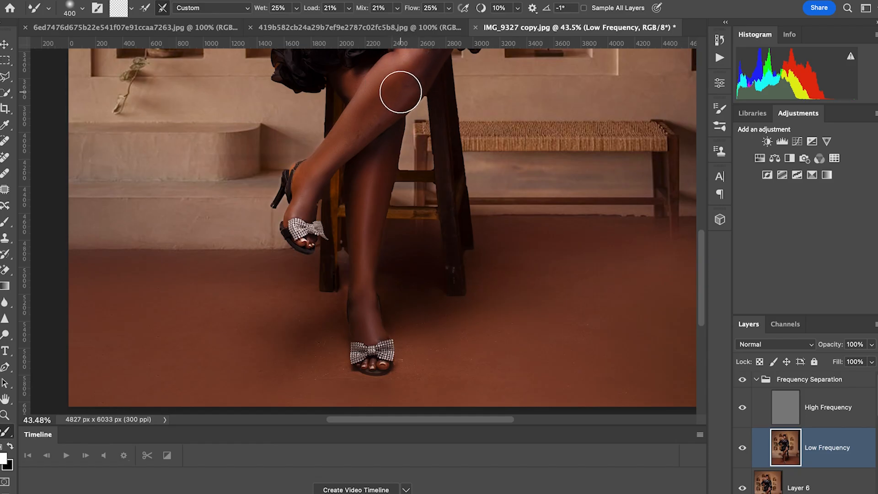
key(bracketright)
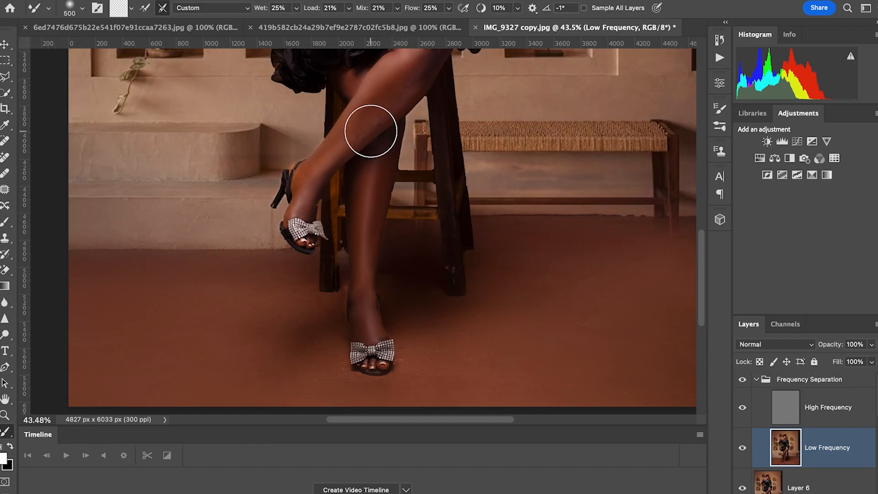
key(bracketleft)
key(bracketleft)
key(bracketleft)
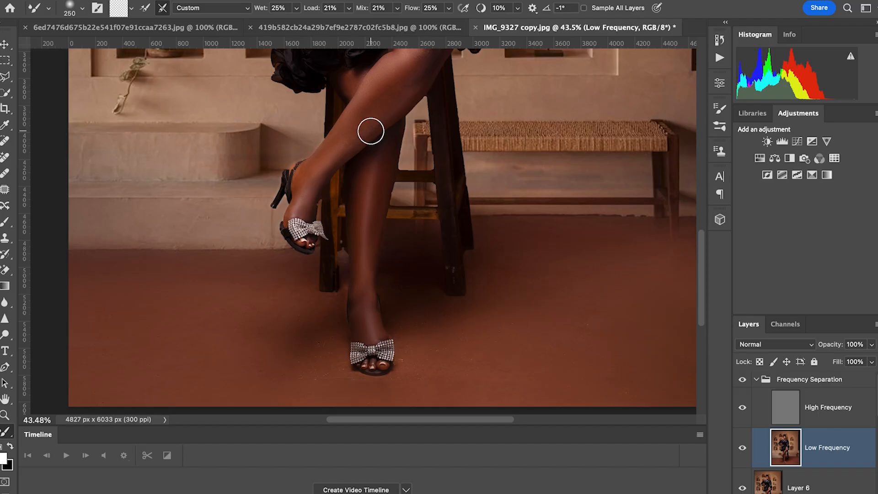
key(bracketleft)
mouse_move(377, 123)
mouse_down()
mouse_move(382, 118)
mouse_move(365, 134)
mouse_move(390, 110)
mouse_up()
key(bracketleft)
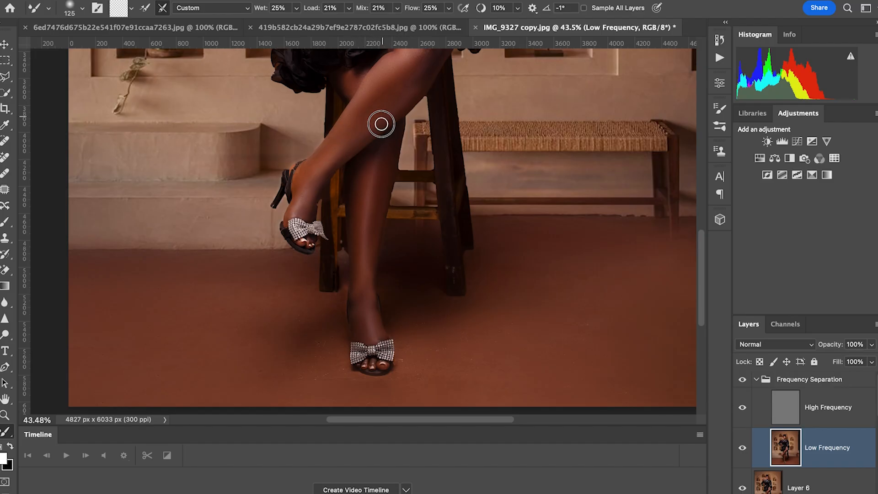
Step: Blend the skin tones along the raised leg from the ankle up to the knee, varying the Mixer Brush size
mouse_move(339, 155)
mouse_down()
mouse_move(332, 163)
mouse_move(342, 134)
mouse_move(329, 148)
mouse_up()
key(bracketright)
key(bracketleft)
key(bracketleft)
key(bracketright)
key(bracketright)
mouse_move(373, 97)
mouse_down()
mouse_move(360, 115)
mouse_move(370, 101)
mouse_up()
key(bracketright)
mouse_move(395, 82)
mouse_down()
mouse_move(404, 93)
mouse_move(428, 66)
mouse_move(407, 59)
mouse_move(411, 82)
mouse_up()
key(bracketleft)
key(bracketleft)
Step: Smooth the skin on the raised knee below the resting hand with the Mixer Brush at about 100 pixels
scroll(413, 95, up, 2)
scroll(412, 99, up, 2)
key(bracketleft)
key(bracketleft)
drag(403, 132, 406, 133)
key(bracketright)
scroll(407, 137, up, 1)
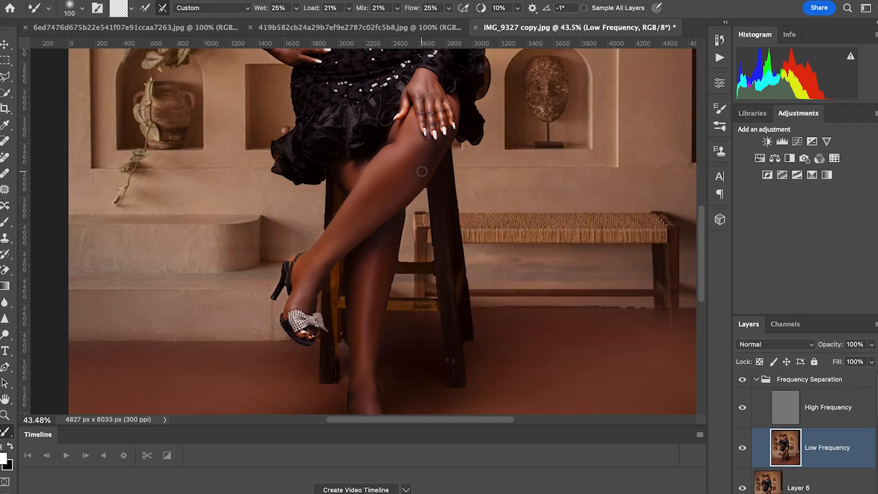
key(bracketleft)
key(bracketleft)
Step: Blend the skin on the back of the hand resting on the knee with a small Mixer Brush
drag(429, 75, 425, 82)
key(bracketleft)
key(bracketright)
key(bracketright)
key(bracketright)
key(bracketleft)
key(bracketleft)
key(bracketleft)
key(bracketright)
key(bracketright)
key(bracketright)
key(bracketright)
key(bracketleft)
key(bracketright)
key(bracketright)
key(bracketright)
key(bracketleft)
Step: Smooth the thigh edge beside the resting hand and the nearby skin with the Mixer Brush at about 60 to 90 pixels
scroll(429, 118, up, 2)
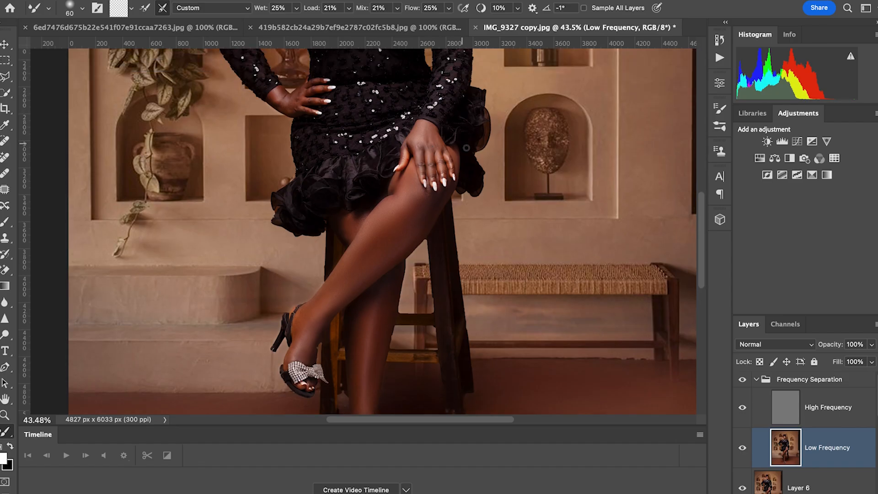
key(bracketleft)
key(bracketleft)
key(bracketright)
key(bracketleft)
key(bracketright)
key(bracketleft)
key(bracketright)
key(bracketright)
key(bracketright)
key(bracketleft)
key(bracketright)
key(bracketright)
key(bracketright)
key(bracketright)
Step: Smooth the skin on the woman's neck around the pearl necklace with the Mixer Brush at about 50 to 70 pixels
scroll(401, 117, up, 10)
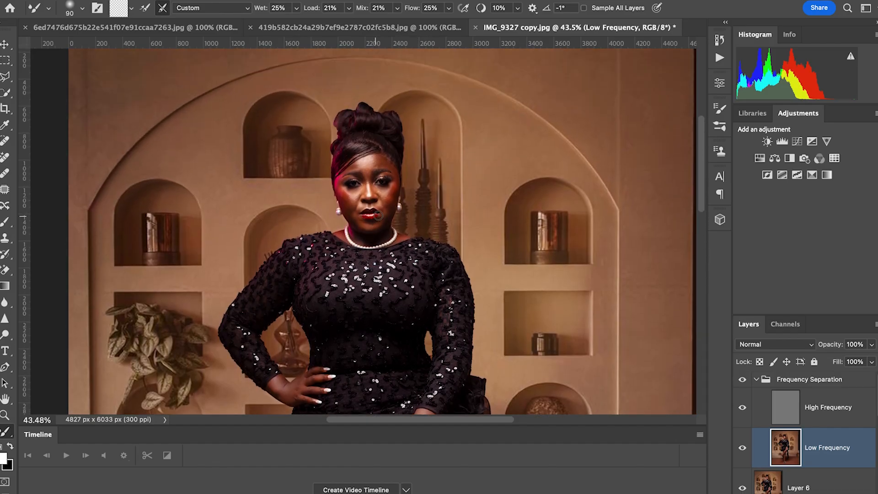
scroll(379, 216, up, 5)
scroll(386, 227, down, 5)
key(bracketleft)
key(bracketleft)
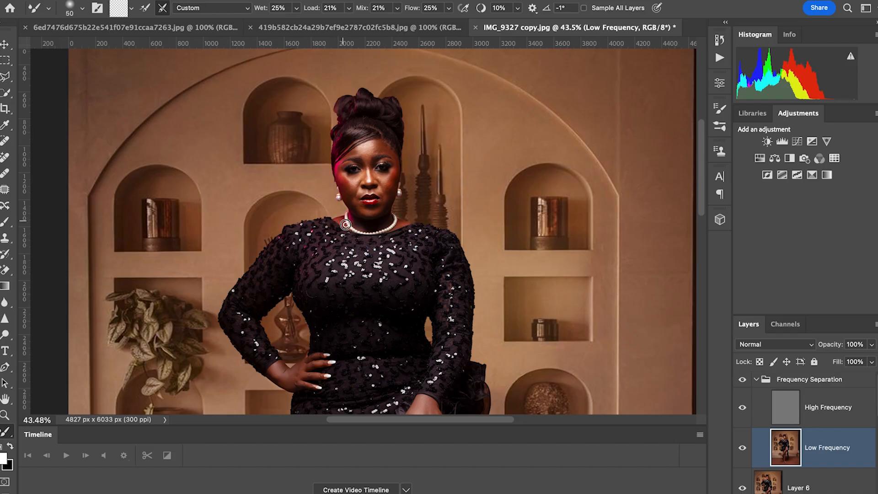
key(bracketright)
key(bracketright)
key(bracketleft)
key(bracketright)
key(bracketright)
key(bracketright)
key(bracketleft)
key(bracketright)
key(bracketright)
key(bracketright)
key(bracketleft)
Step: Save the document in Photoshop format as IMG_9327 copy.psd with the Display P3 color profile embedded
key(super+shift+s)
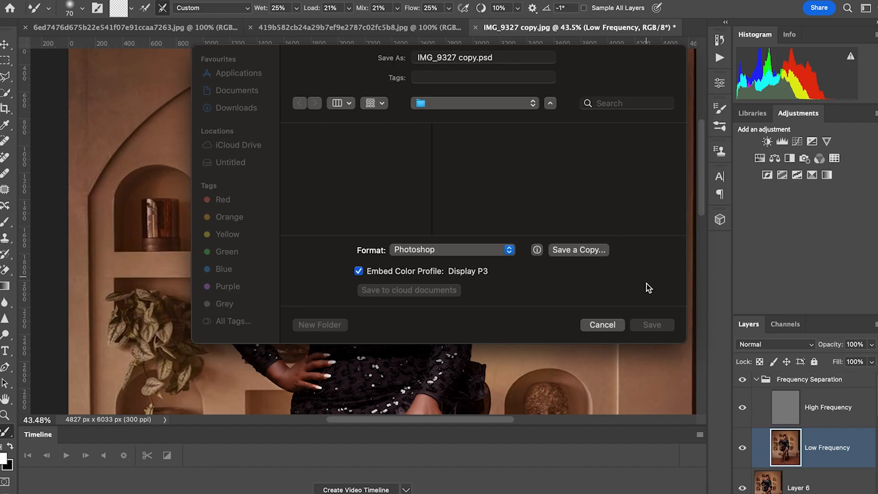
click(652, 325)
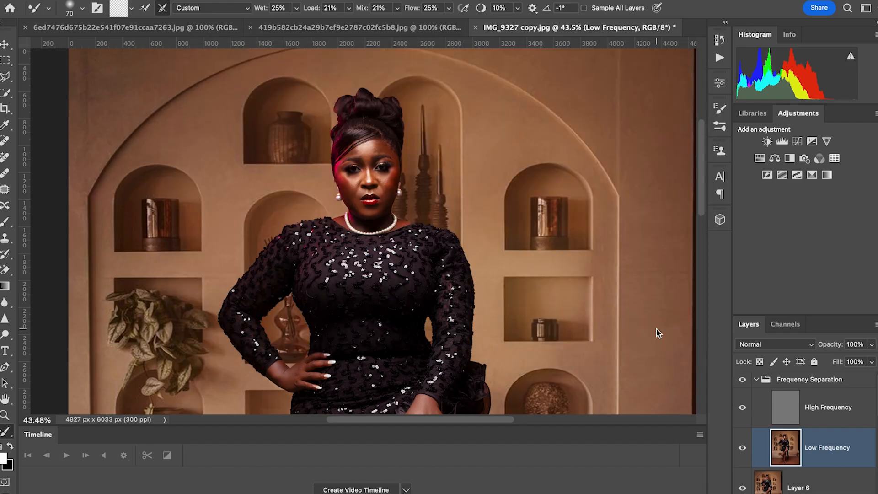
click(589, 196)
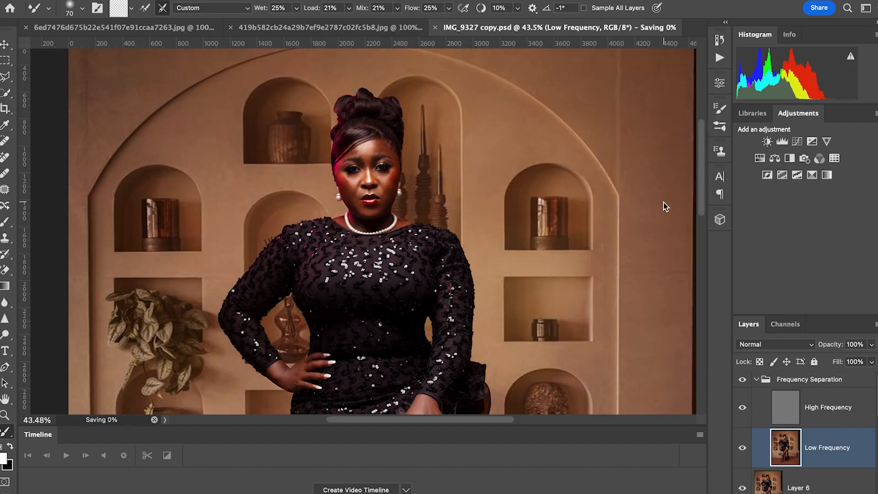
Step: Blend the highlight on the woman's nose with the Mixer Brush reduced to 25 pixels
key(bracketleft)
key(bracketleft)
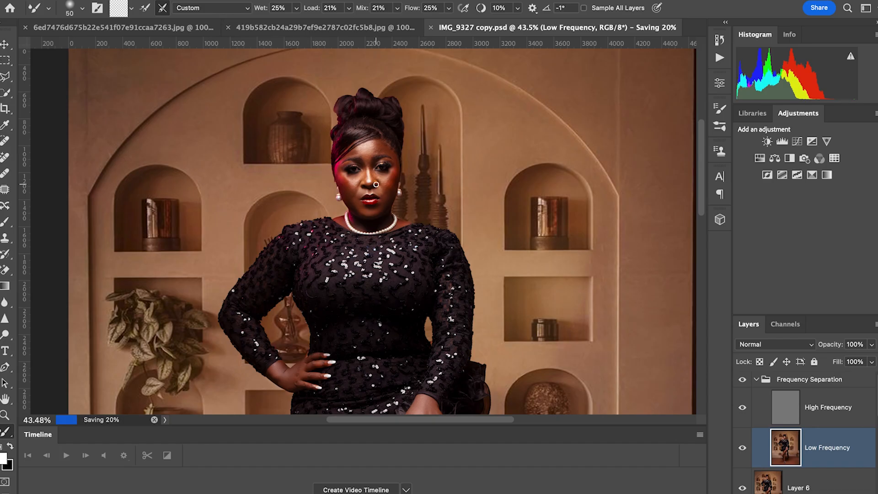
key(bracketleft)
key(bracketright)
key(bracketright)
scroll(373, 197, up, 3)
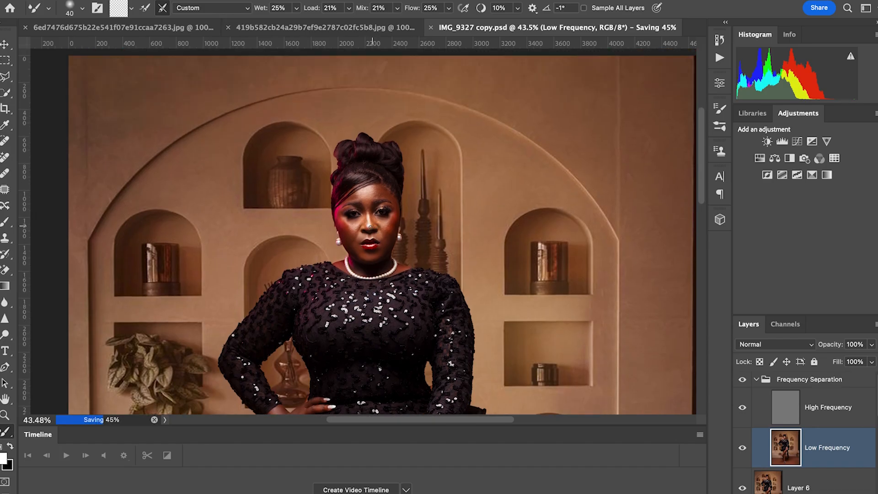
scroll(369, 215, up, 3)
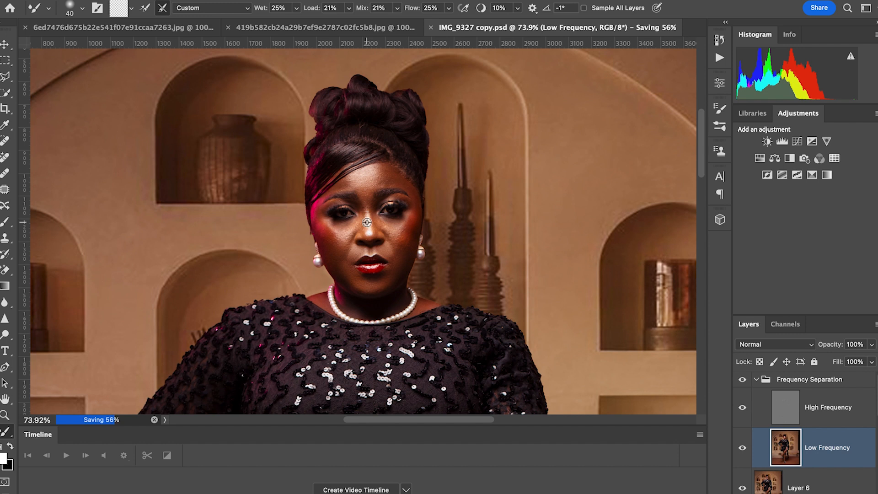
scroll(367, 219, up, 3)
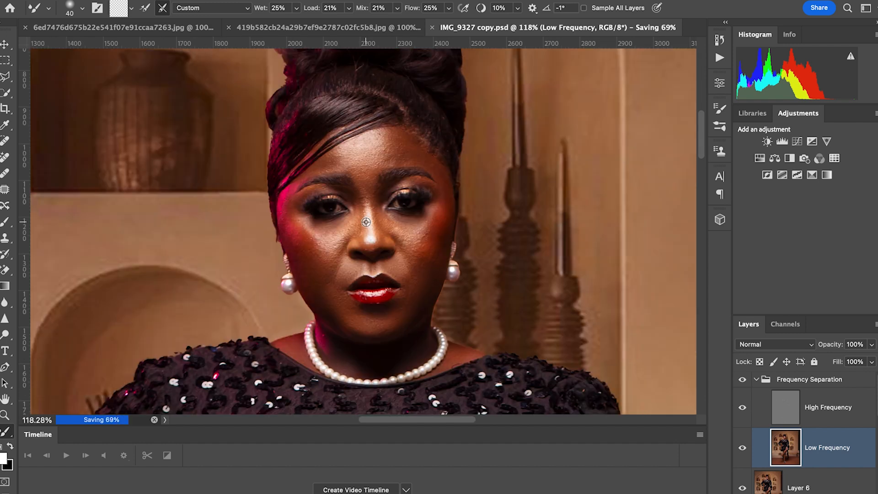
scroll(367, 223, up, 2)
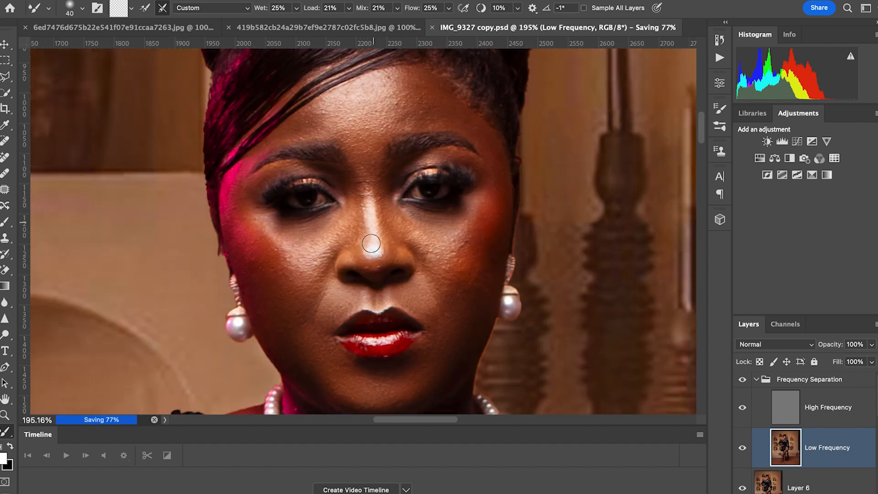
key(bracketleft)
key(bracketleft)
key(bracketleft)
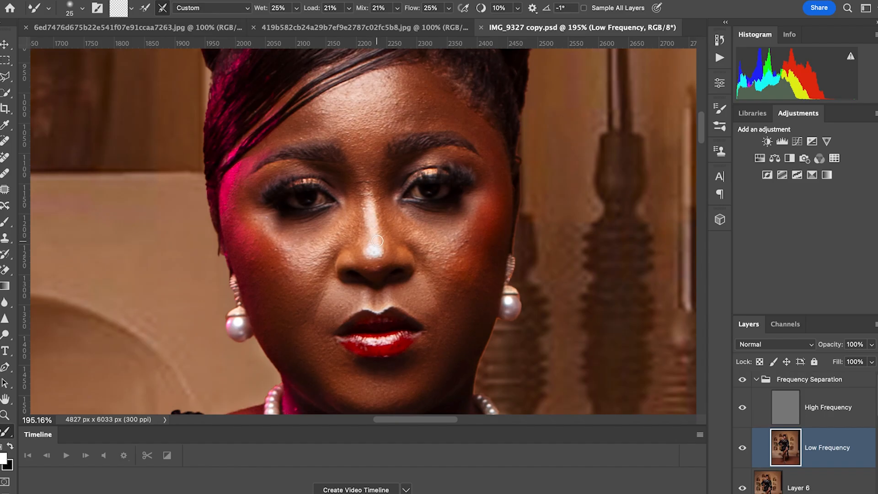
Step: Blend the skin along the pink-lit side of the nose bridge with the Mixer Brush on the Low Frequency layer
scroll(320, 393, up, 1)
scroll(379, 336, down, 5)
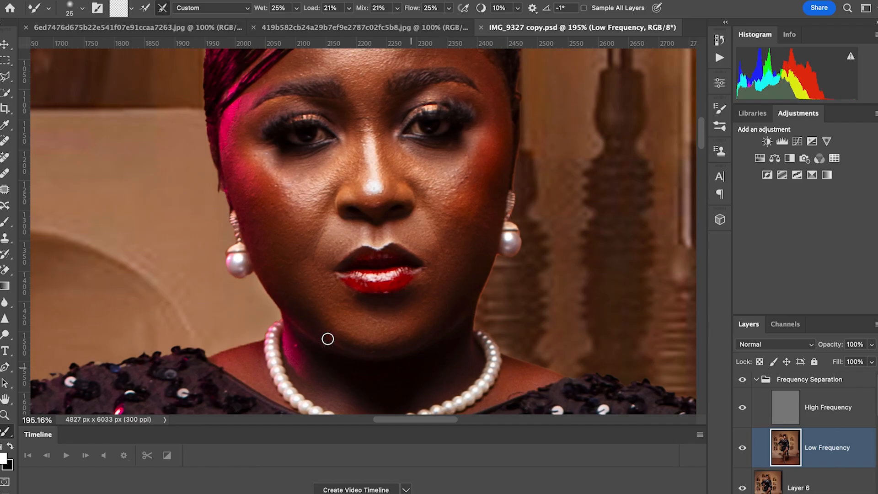
scroll(419, 360, up, 1)
scroll(403, 361, down, 1)
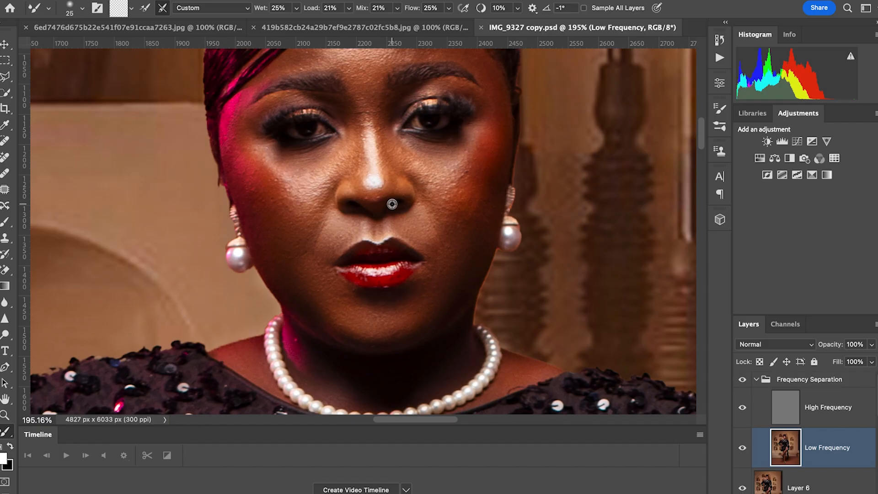
scroll(392, 204, down, 3)
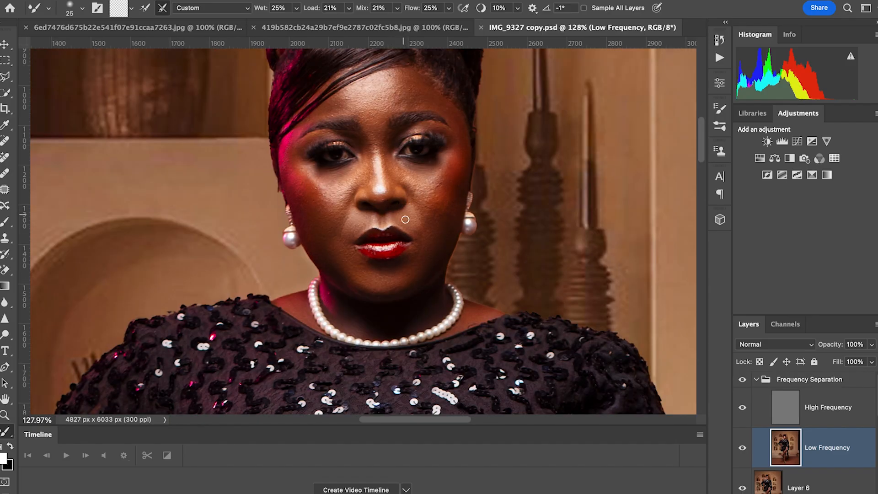
key(bracketright)
key(bracketright)
key(bracketright)
key(bracketright)
key(bracketright)
drag(367, 162, 370, 181)
key(bracketleft)
key(bracketleft)
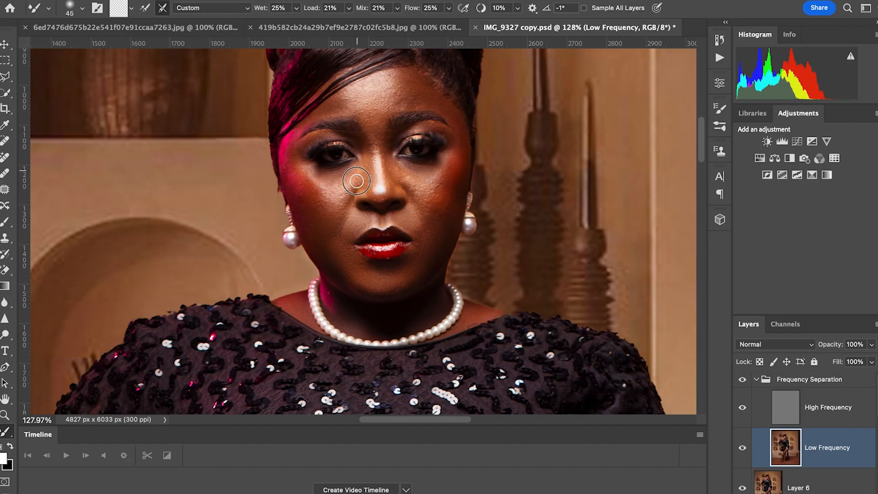
Step: Smooth the pink-lit cheek from under the eye down toward the jaw, adjusting the Mixer Brush size as needed
key(bracketright)
key(bracketright)
key(bracketright)
key(bracketright)
key(bracketright)
mouse_move(344, 181)
mouse_down()
mouse_move(333, 194)
mouse_move(310, 183)
mouse_move(308, 166)
mouse_move(296, 166)
mouse_move(312, 233)
mouse_up()
key(bracketright)
key(bracketright)
key(bracketright)
key(bracketleft)
key(bracketleft)
key(bracketleft)
mouse_move(321, 199)
mouse_down()
mouse_move(348, 207)
mouse_move(339, 202)
mouse_up()
key(bracketleft)
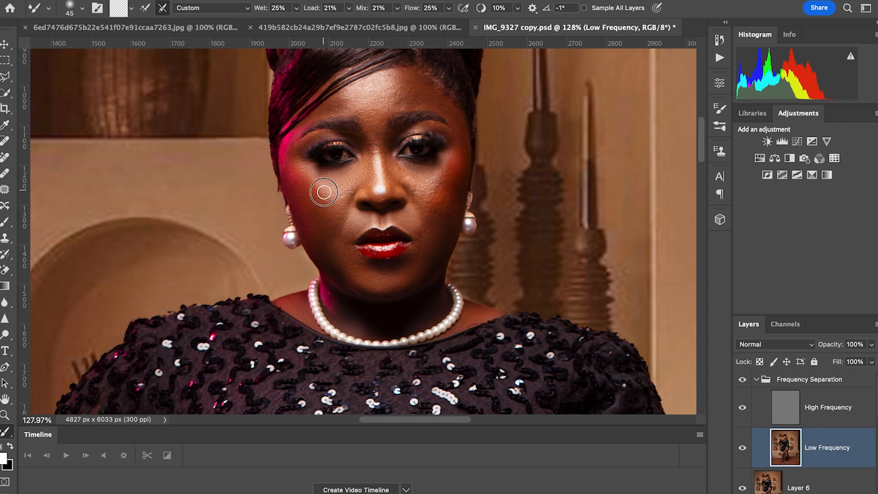
Step: Even out the tones on the outer part of the pink-lit cheek with an enlarged Mixer Brush
key(bracketright)
key(bracketright)
mouse_move(313, 177)
mouse_down()
mouse_move(306, 172)
mouse_move(329, 196)
mouse_move(320, 204)
mouse_up()
key(bracketright)
key(bracketleft)
key(bracketleft)
key(bracketleft)
key(bracketleft)
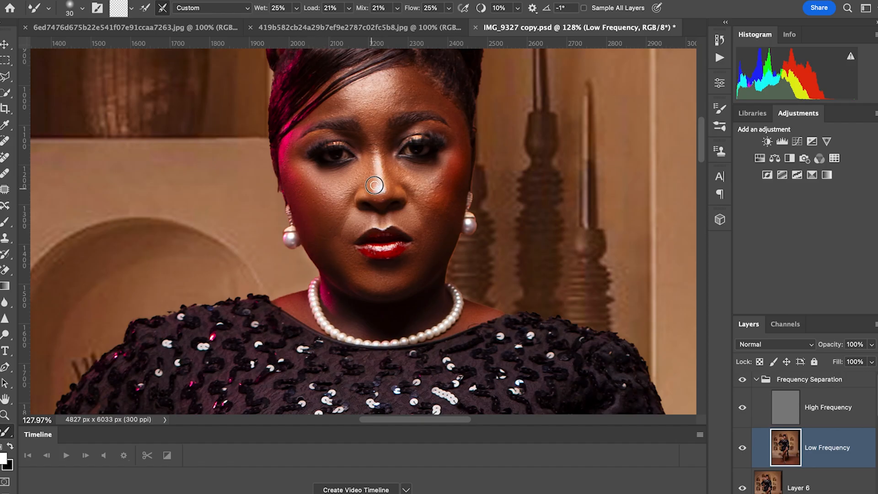
Step: Compare the portrait with and without the Frequency Separation group, up close and from a wider view
key(bracketright)
key(bracketright)
click(743, 382)
click(744, 381)
click(742, 380)
scroll(498, 262, down, 6)
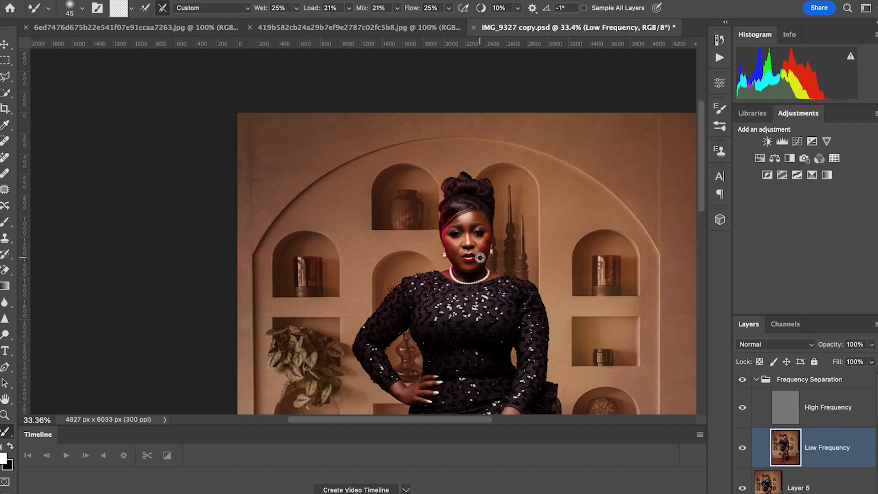
scroll(503, 269, right, 3)
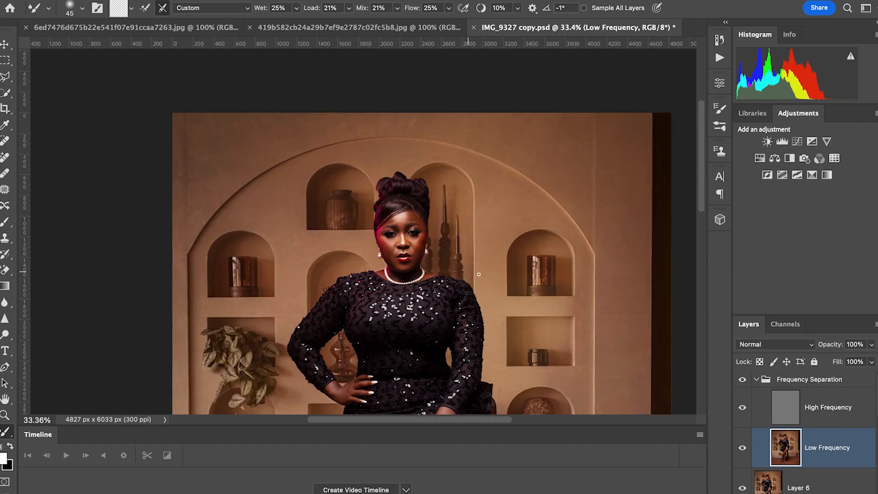
Step: Blend the lower cheek beside the mouth on the side away from the pink light, using a Mixer Brush of about 80 px
scroll(421, 259, up, 2)
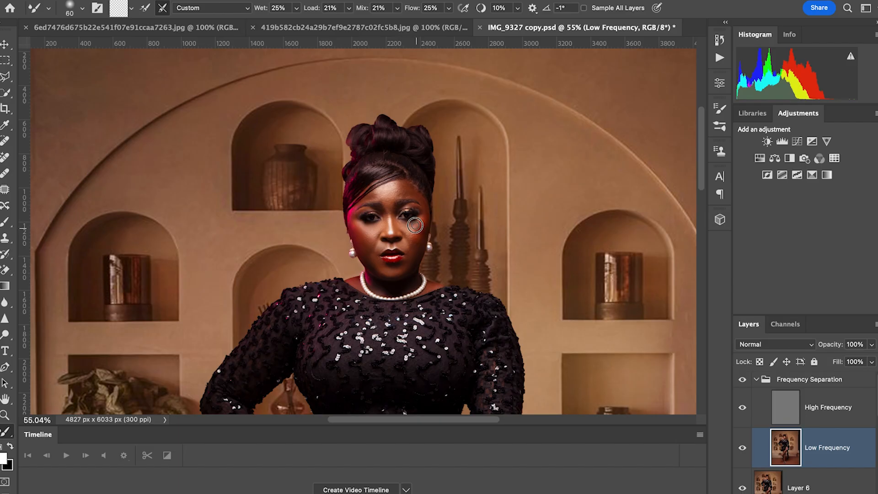
key(bracketright)
key(bracketright)
key(bracketright)
key(bracketleft)
drag(413, 256, 404, 246)
key(bracketright)
key(bracketleft)
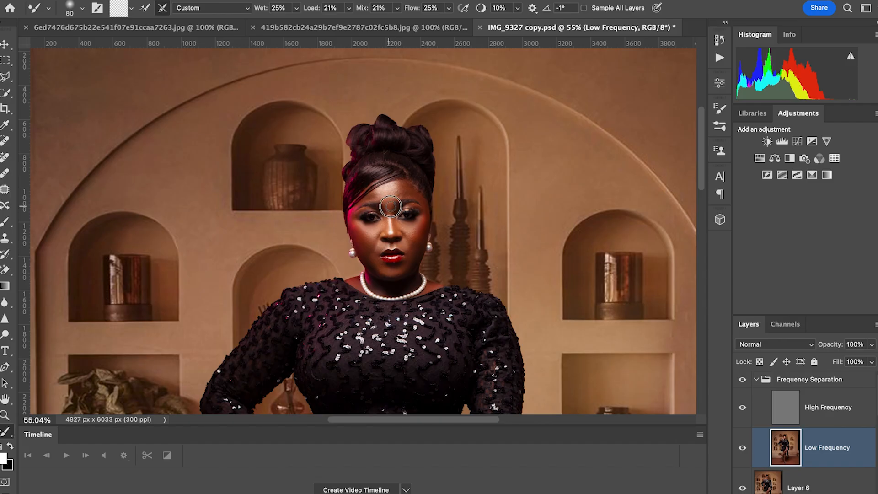
Step: Soften the tone transition at the outer edge of the face beside the pink-lit eye
key(bracketright)
key(bracketleft)
key(bracketright)
key(bracketright)
key(bracketright)
drag(350, 219, 352, 221)
key(bracketright)
key(bracketright)
key(bracketleft)
key(bracketleft)
key(bracketleft)
key(bracketright)
key(bracketright)
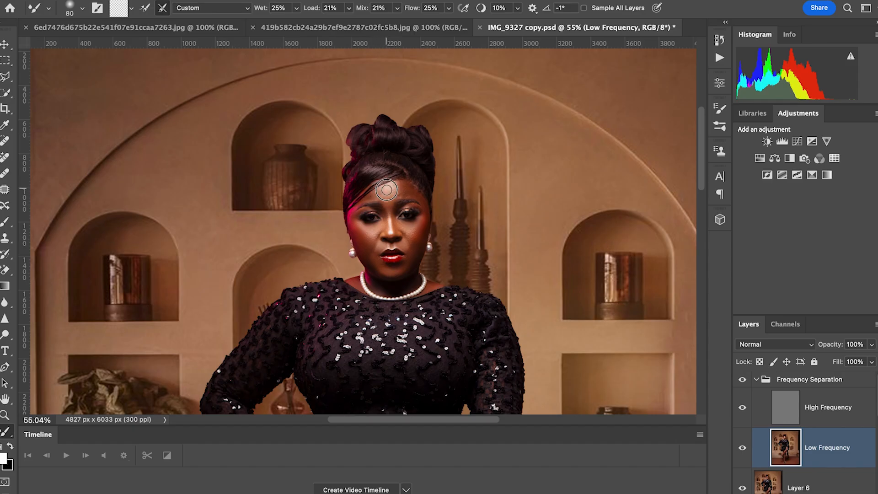
Step: Smooth the forehead highlights below the hairline with the Mixer Brush at about 80 px
key(bracketleft)
key(bracketleft)
key(bracketright)
key(bracketleft)
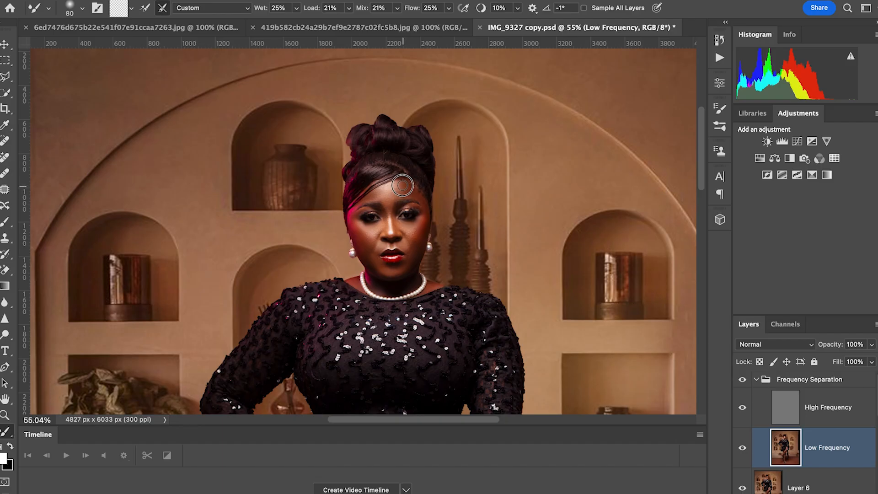
key(bracketleft)
key(bracketleft)
key(bracketright)
key(bracketleft)
Step: Blend the outer cheek and temple on the side away from the pink light, varying the brush size
drag(425, 226, 426, 222)
key(bracketright)
key(bracketright)
key(bracketright)
key(bracketleft)
key(bracketleft)
key(bracketleft)
key(bracketright)
key(bracketright)
key(bracketright)
key(bracketright)
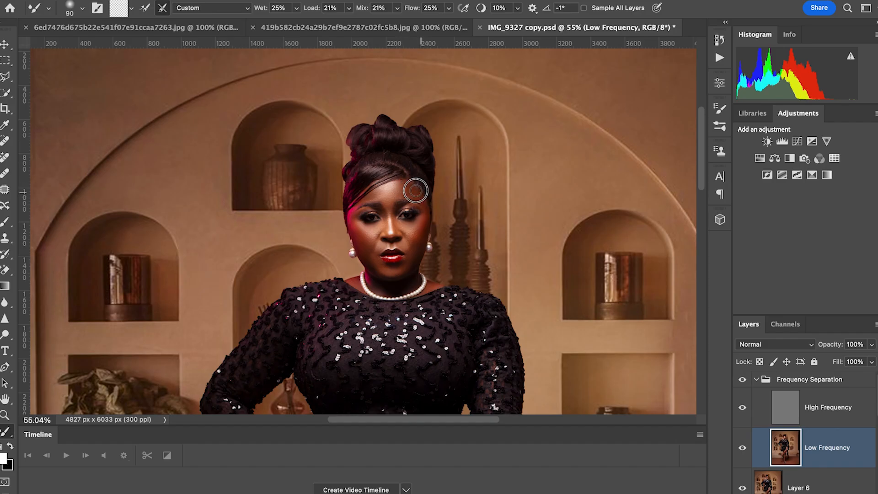
Step: Blend the skin under the pink-lit eye from beside the nose out to the cheek edge
key(bracketleft)
key(bracketright)
key(bracketright)
key(bracketleft)
key(bracketleft)
key(bracketright)
drag(379, 227, 354, 232)
key(bracketright)
key(bracketleft)
click(359, 229)
key(bracketleft)
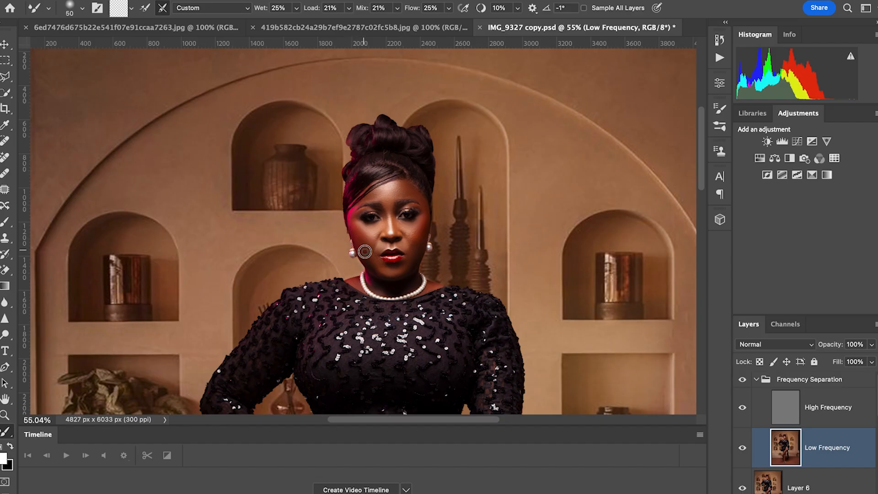
Step: Blend the inner cheek beside the nose, the nose bridge and the outer corner under the opposite eye with a smaller brush
mouse_move(366, 235)
mouse_down()
mouse_move(359, 231)
mouse_move(377, 230)
mouse_up()
key(bracketleft)
key(bracketleft)
drag(397, 221, 396, 220)
key(bracketright)
click(421, 219)
Step: Smooth the lower face around the chin and the mouth corners, resizing the Mixer Brush to fit each area
key(bracketright)
key(bracketright)
key(bracketright)
key(bracketright)
key(bracketright)
key(bracketleft)
key(bracketleft)
key(bracketleft)
key(bracketright)
key(bracketright)
key(bracketright)
key(bracketright)
key(bracketright)
key(bracketright)
key(bracketright)
key(bracketleft)
key(bracketleft)
key(bracketleft)
key(bracketleft)
key(bracketright)
key(bracketleft)
key(bracketleft)
key(bracketright)
key(bracketright)
key(bracketleft)
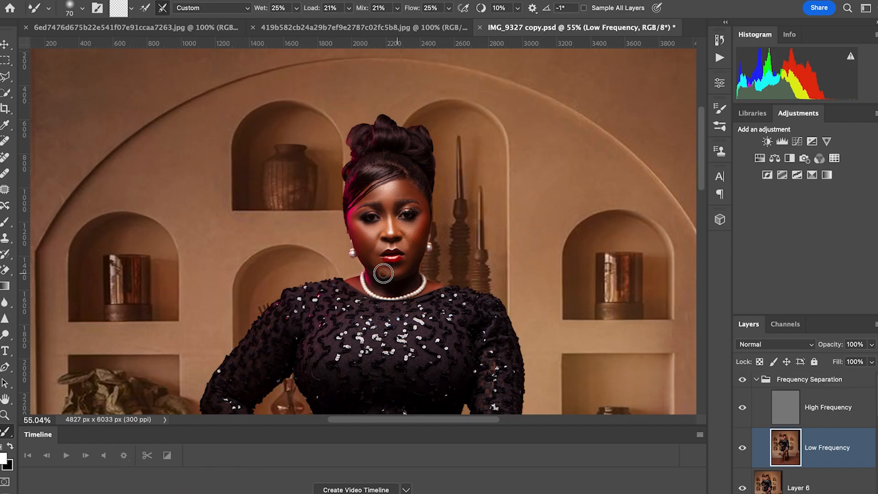
key(bracketleft)
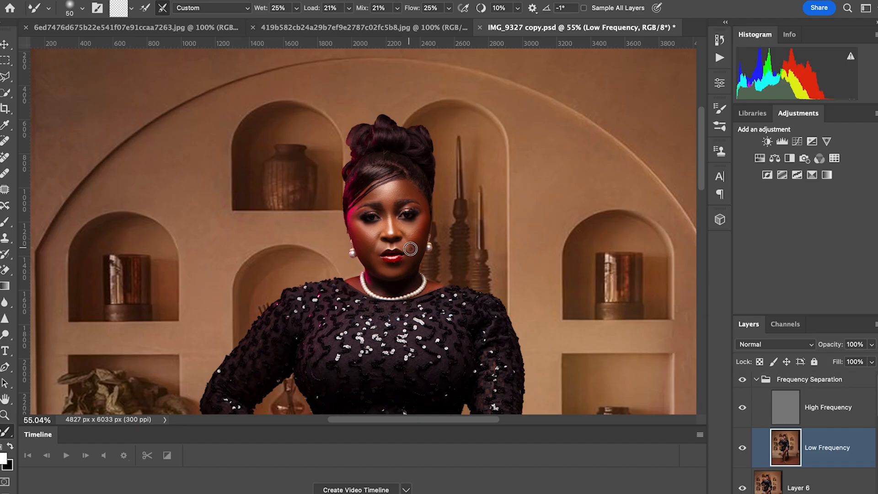
Step: Refine the remaining uneven tones around the mouth and the centre of the face with a Mixer Brush between 50 and 100 px
key(bracketright)
key(bracketleft)
key(bracketright)
key(bracketleft)
key(bracketleft)
key(bracketright)
key(bracketright)
key(bracketright)
key(bracketright)
key(bracketright)
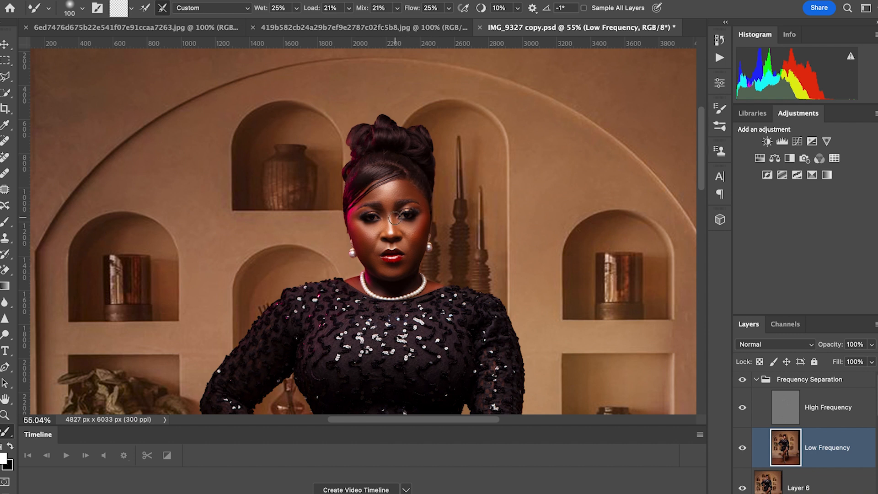
key(bracketleft)
key(bracketleft)
key(bracketright)
key(bracketright)
key(bracketleft)
key(bracketleft)
key(bracketright)
key(bracketleft)
key(bracketright)
key(bracketright)
Step: Inspect the face up close and compare it with and without the Frequency Separation group
scroll(395, 220, up, 2)
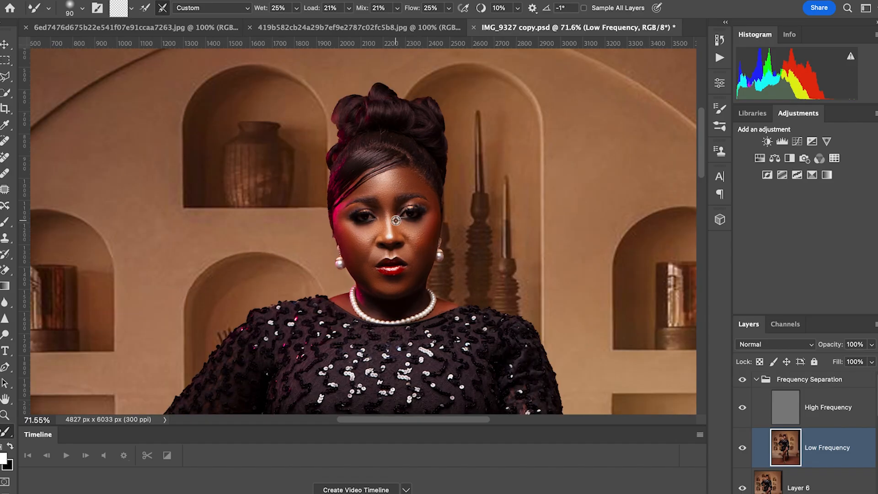
scroll(397, 232, up, 3)
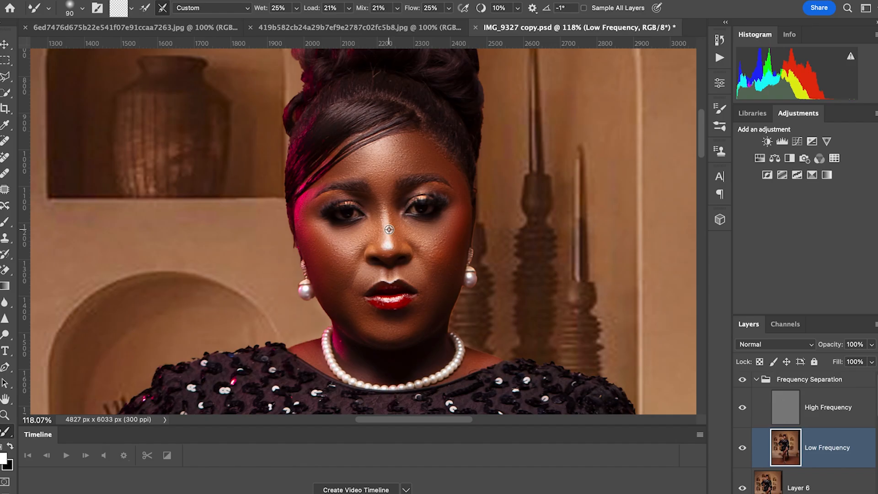
scroll(388, 229, up, 3)
scroll(388, 229, down, 4)
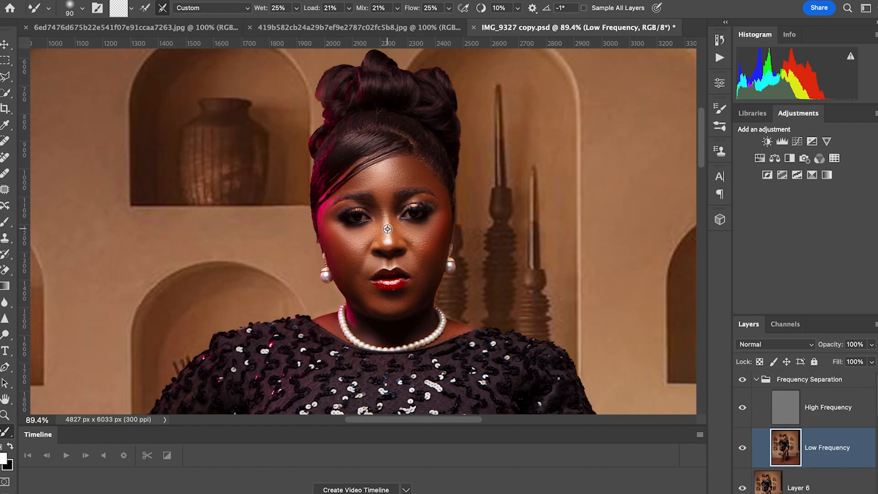
scroll(387, 229, up, 3)
scroll(451, 254, down, 2)
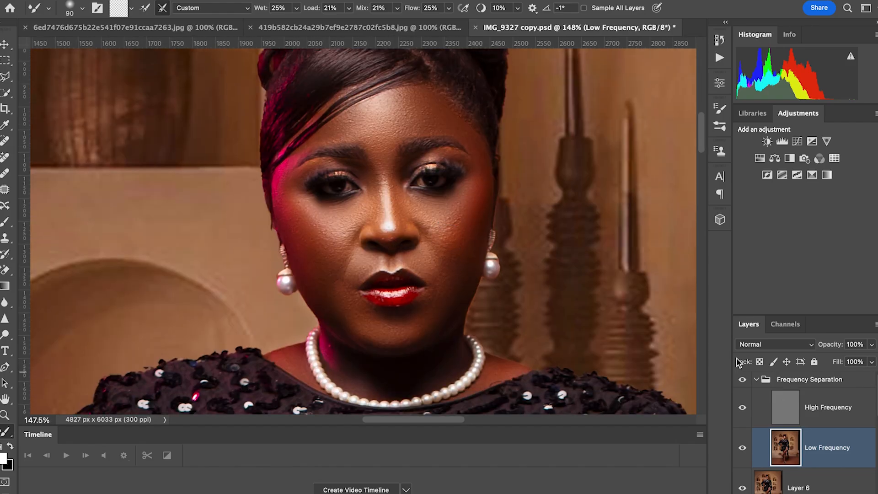
click(743, 380)
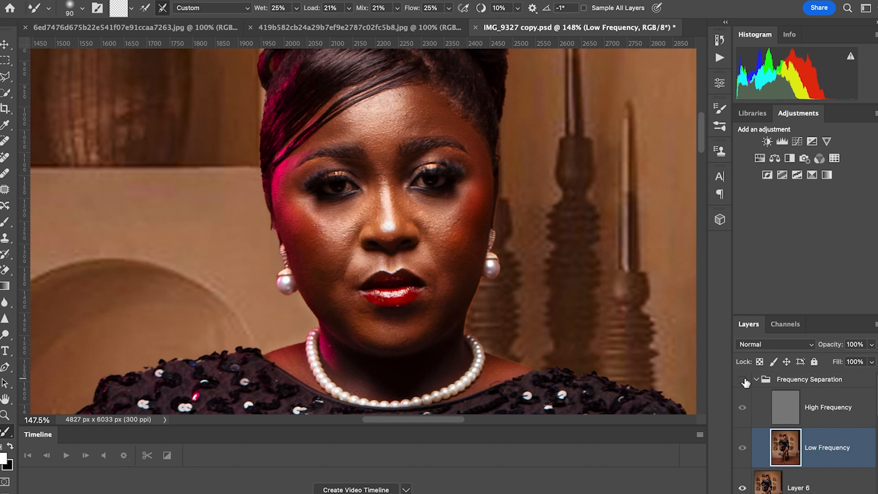
click(743, 379)
click(743, 380)
click(744, 380)
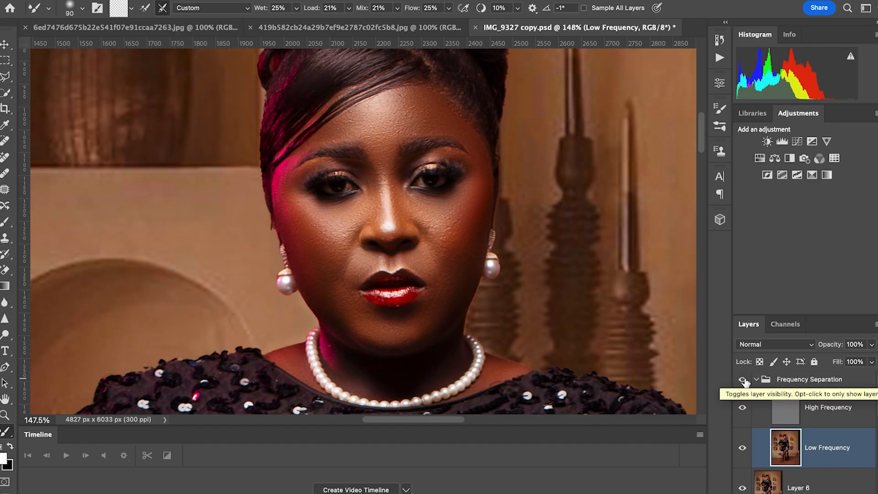
click(743, 380)
click(743, 379)
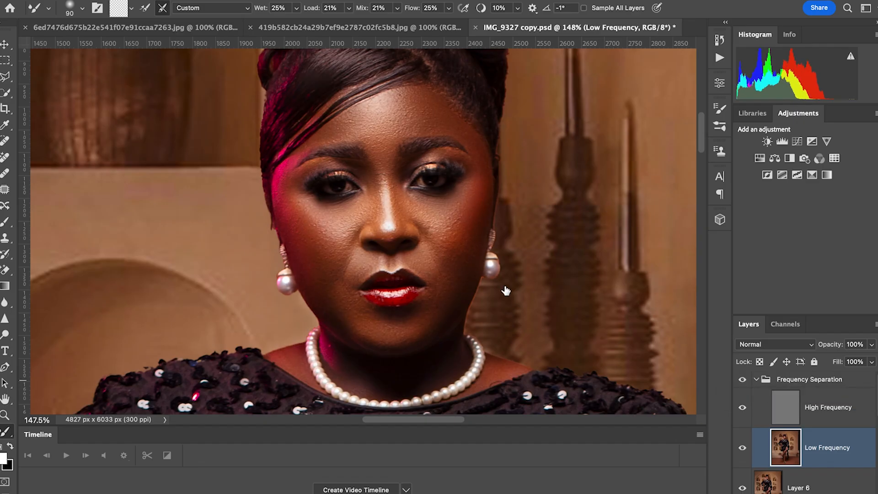
Step: Compare the full-length portrait with and without the Frequency Separation group
scroll(475, 277, down, 10)
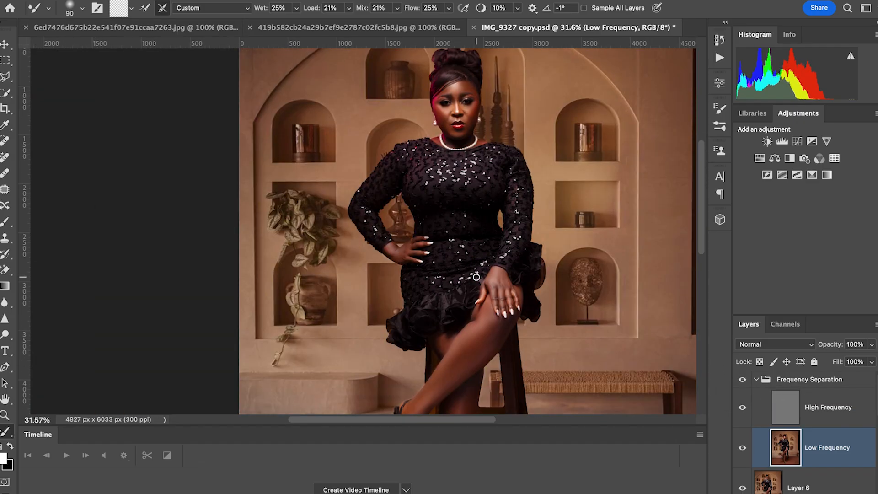
scroll(518, 316, down, 2)
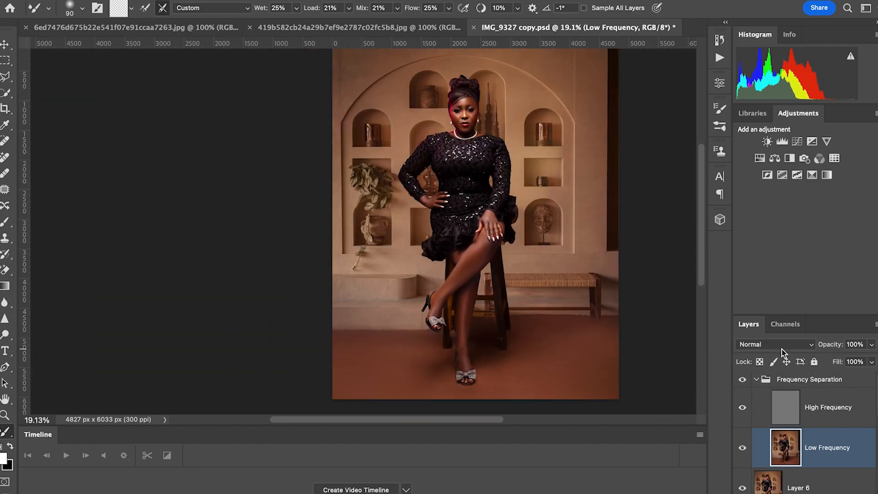
click(742, 379)
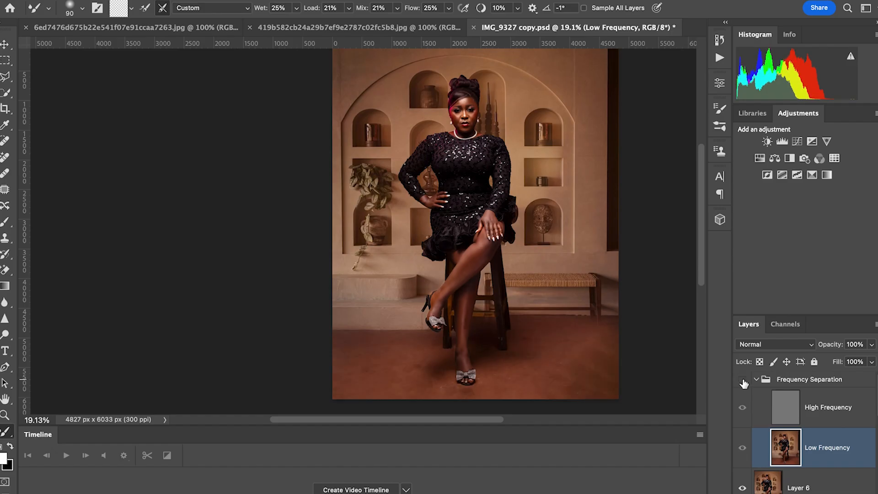
click(743, 379)
click(743, 380)
click(742, 380)
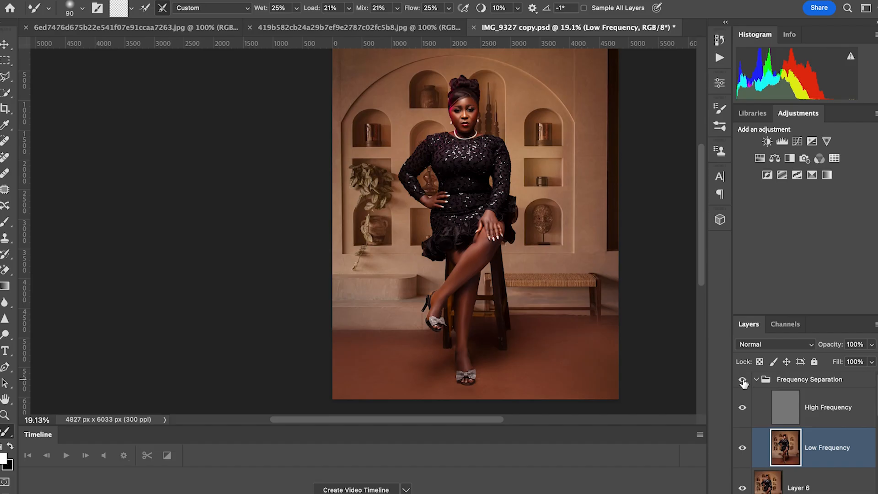
click(743, 380)
click(743, 380)
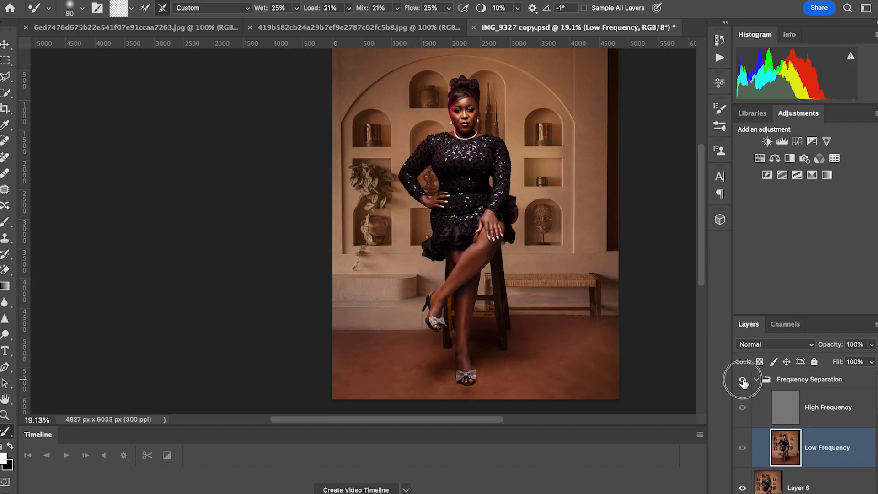
click(743, 381)
click(743, 381)
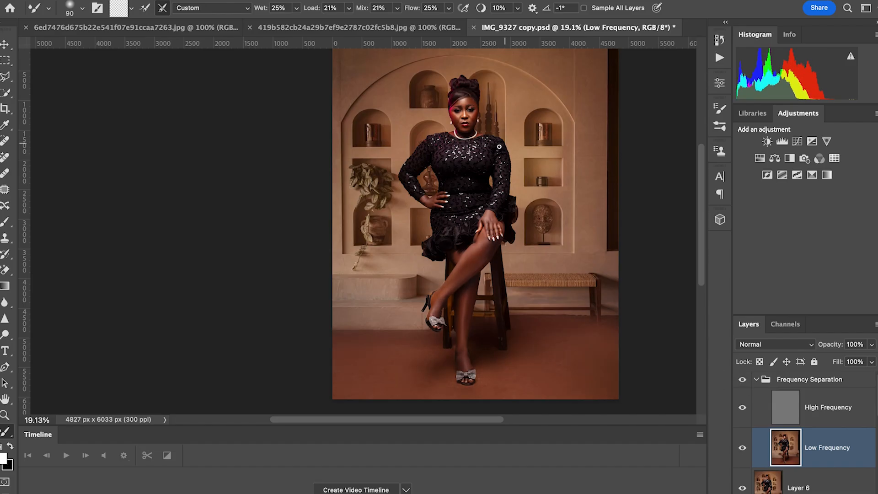
Step: Clone clean skin texture over a spot on the cheek on the High Frequency layer with a 10 px Clone Stamp
scroll(463, 108, up, 10)
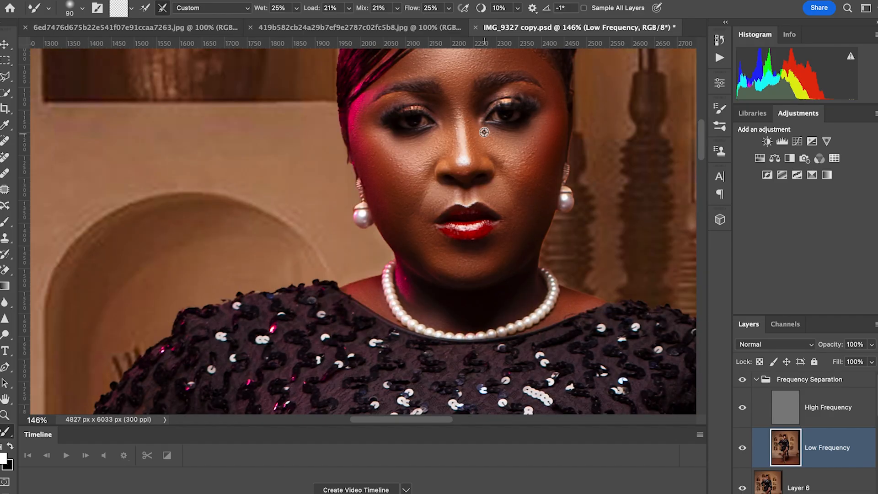
scroll(484, 132, up, 3)
scroll(488, 159, down, 3)
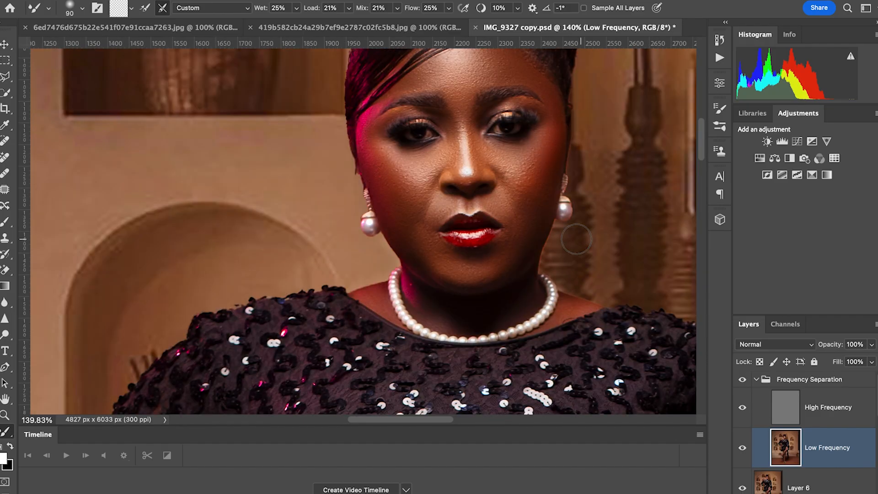
click(828, 410)
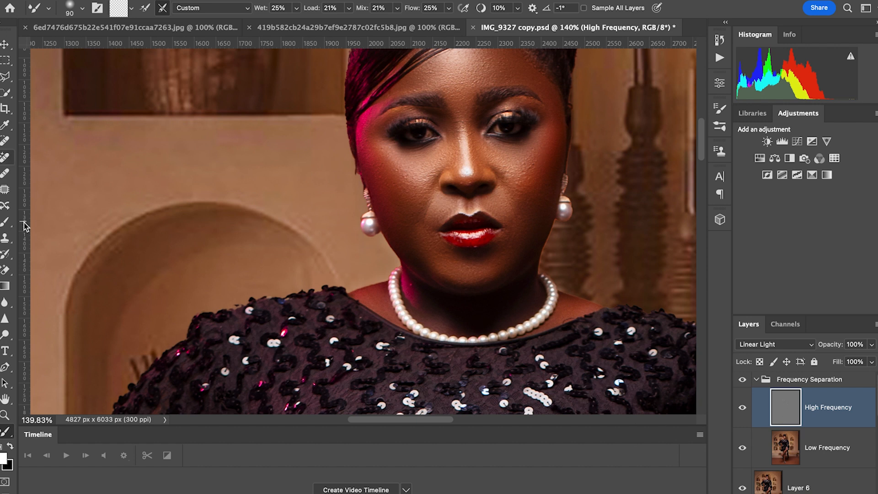
click(6, 240)
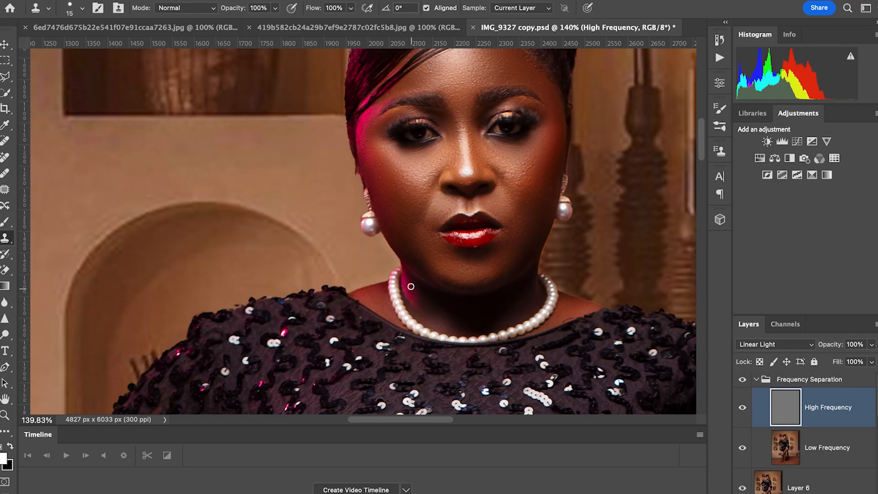
scroll(532, 179, up, 2)
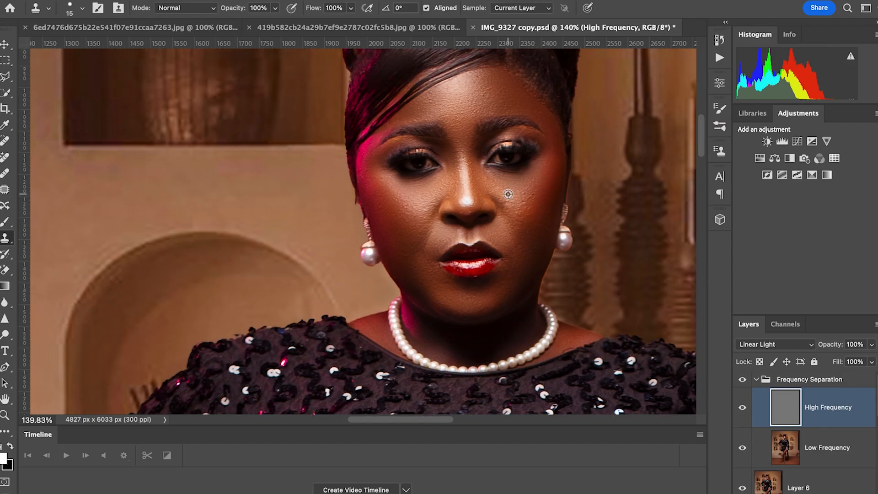
scroll(507, 194, up, 3)
key(bracketleft)
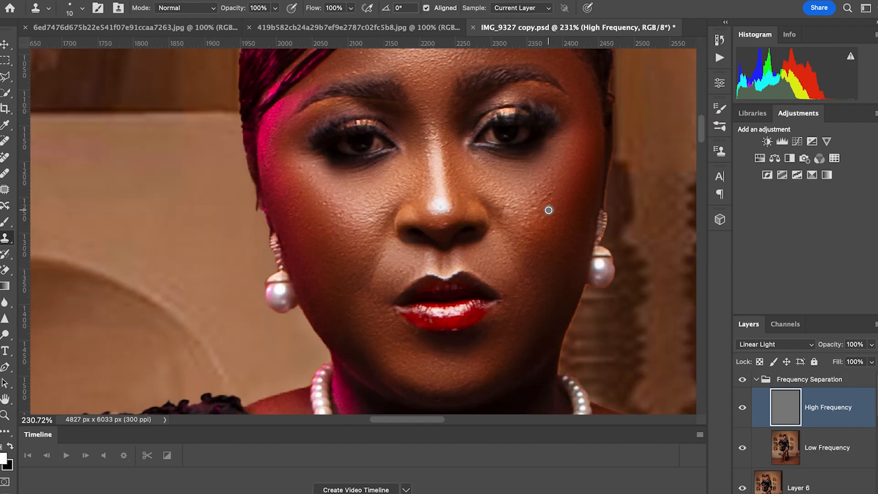
alt+click(548, 188)
click(550, 194)
Step: Even out the skin texture directly beneath the eye by cloning nearby clean skin with a 15 px brush
alt+click(476, 168)
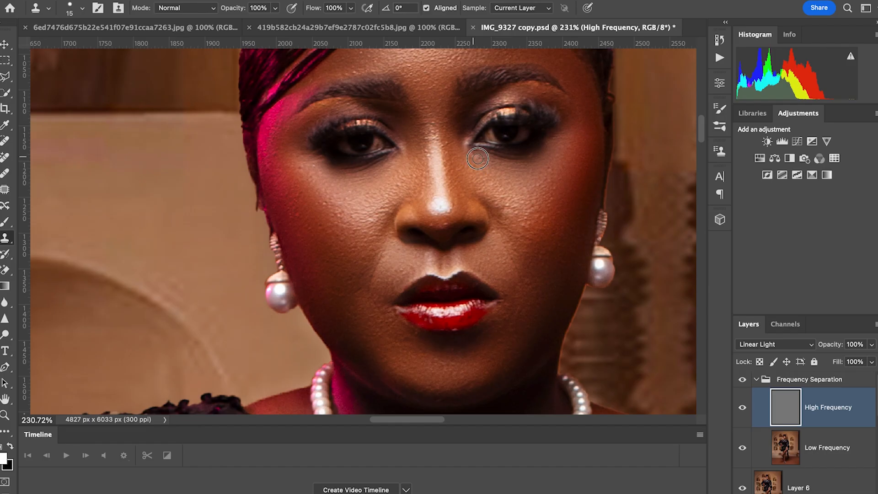
click(513, 169)
alt+click(534, 171)
click(531, 162)
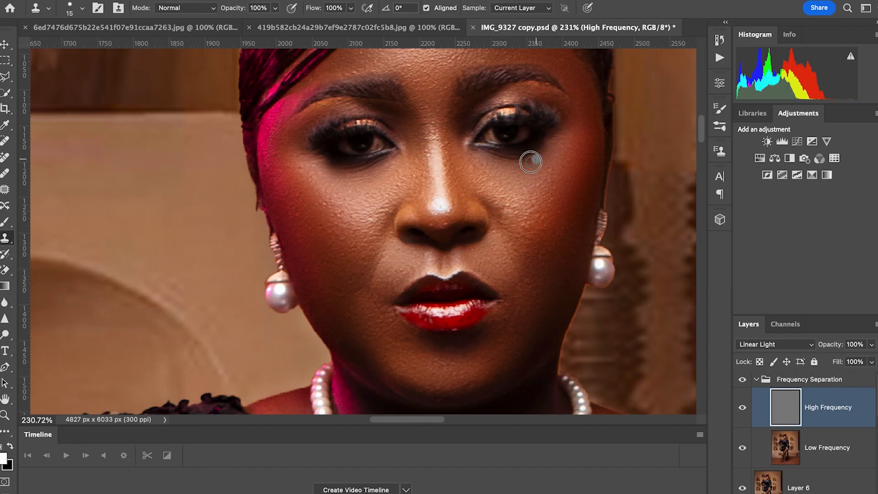
alt+click(488, 178)
click(474, 167)
Step: Clone clean texture onto the nose bridge, the outer under-eye area and the cheek beside the nose
alt+click(379, 176)
alt+click(420, 159)
drag(433, 148, 437, 163)
alt+click(542, 183)
click(550, 171)
alt+click(531, 213)
click(503, 203)
Step: Clone away texture flaws on the chin and around both mouth corners, sampling clean skin close to each spot
alt+click(415, 342)
click(386, 341)
alt+click(379, 352)
click(379, 337)
alt+click(384, 339)
click(441, 364)
alt+click(436, 367)
click(436, 354)
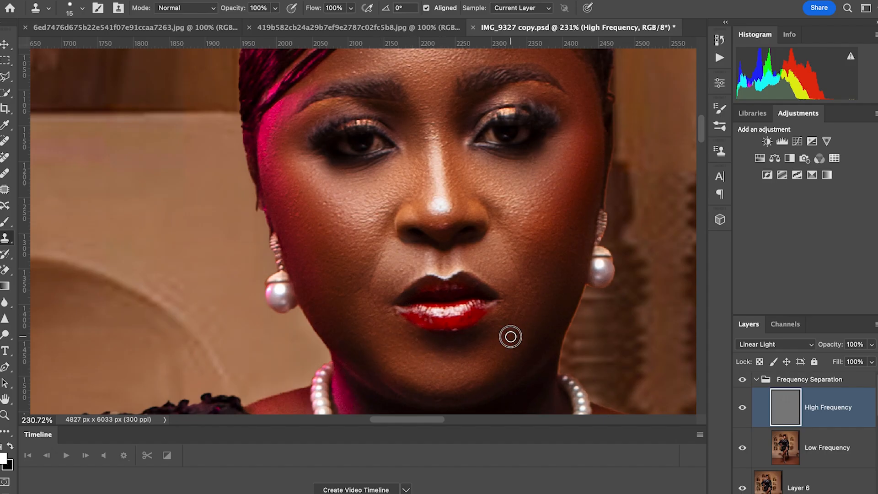
alt+click(492, 325)
click(496, 330)
Step: Clean up the forehead texture along the swept fringe and the hairline at the temple with the Clone Stamp
scroll(484, 164, up, 5)
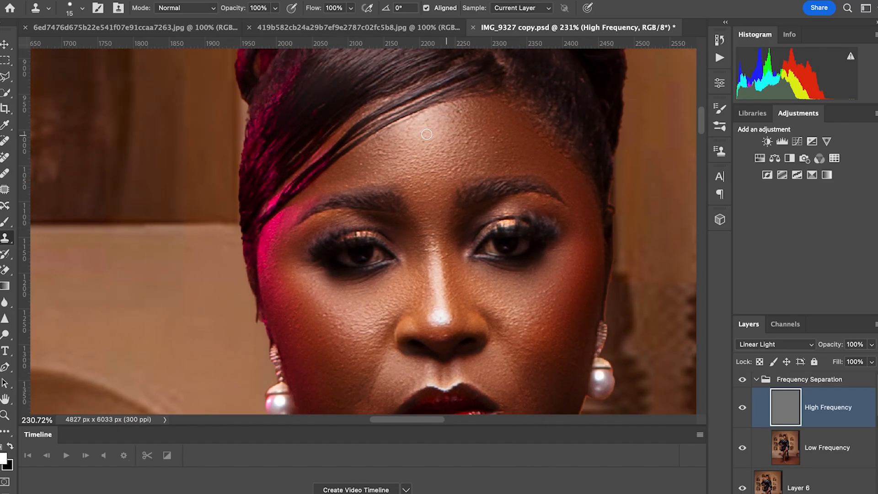
alt+click(389, 147)
click(382, 153)
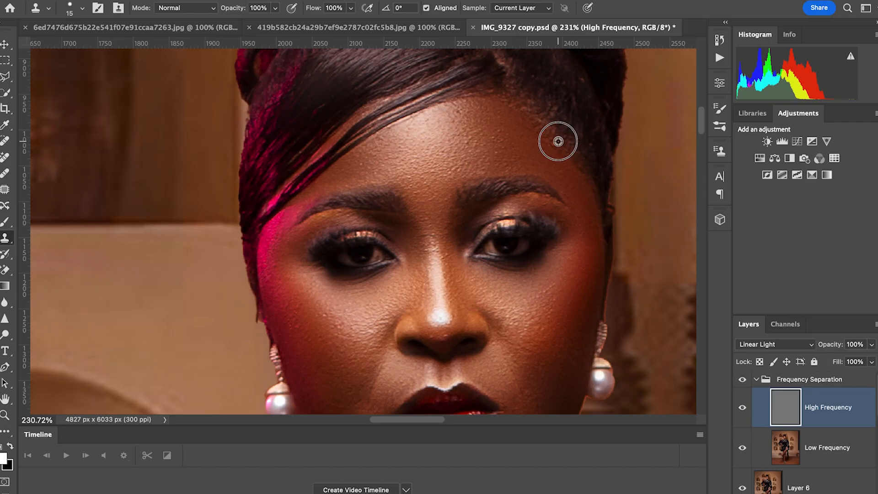
alt+click(515, 107)
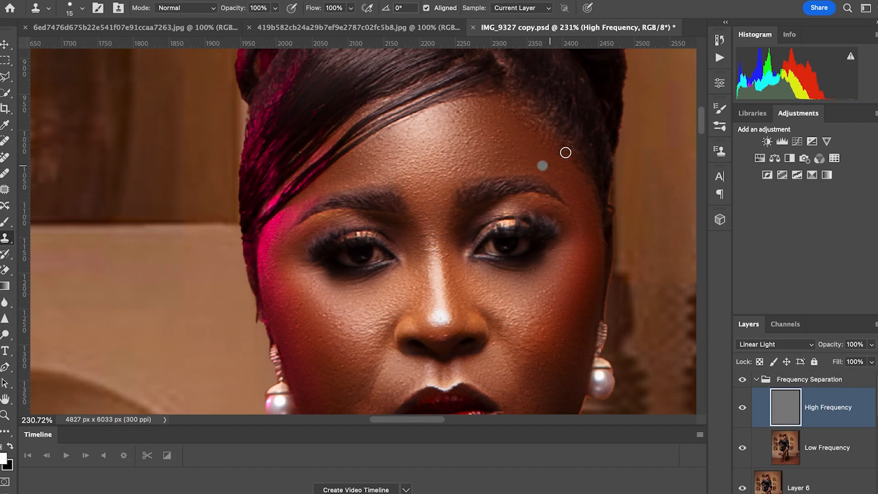
drag(568, 158, 561, 114)
alt+click(536, 119)
click(548, 131)
alt+click(537, 125)
click(547, 136)
alt+click(539, 107)
click(548, 123)
Step: Clone smoother skin texture over the bumps on the forehead above the eyebrow, resampling beside each spot
alt+click(526, 148)
click(502, 148)
alt+click(540, 158)
click(533, 165)
alt+click(507, 150)
click(498, 152)
alt+click(507, 155)
click(507, 165)
click(480, 164)
alt+click(480, 161)
click(482, 170)
Step: Retouch the remaining texture flaws around the brow and eye and on the central forehead with the Clone Stamp
alt+click(555, 204)
click(544, 204)
click(532, 295)
drag(465, 266, 464, 257)
alt+click(386, 150)
click(379, 145)
alt+click(471, 152)
click(468, 139)
alt+click(480, 151)
click(488, 225)
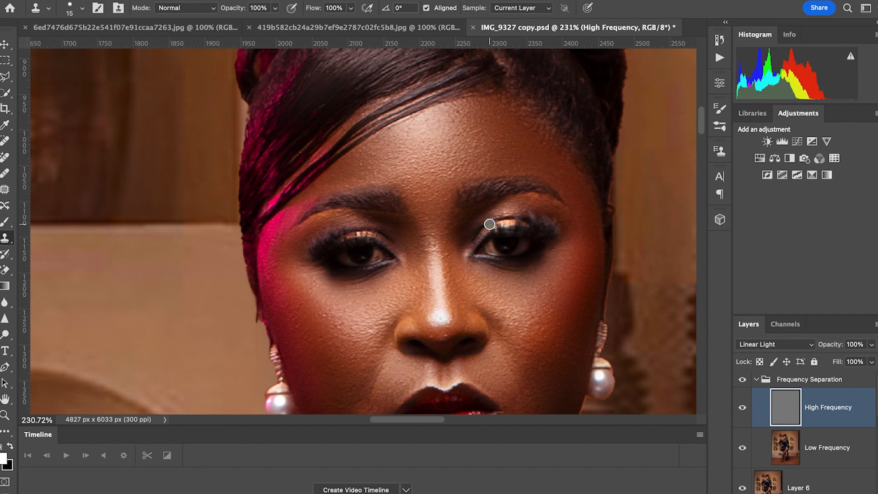
Step: Clone clean skin texture over the marks on the forearm and the back of the hand resting on the hip
scroll(489, 224, down, 10)
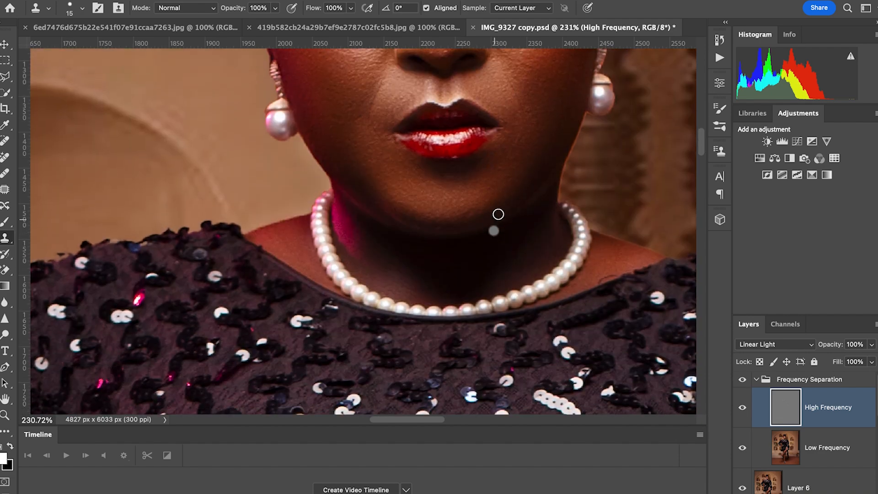
scroll(466, 220, down, 15)
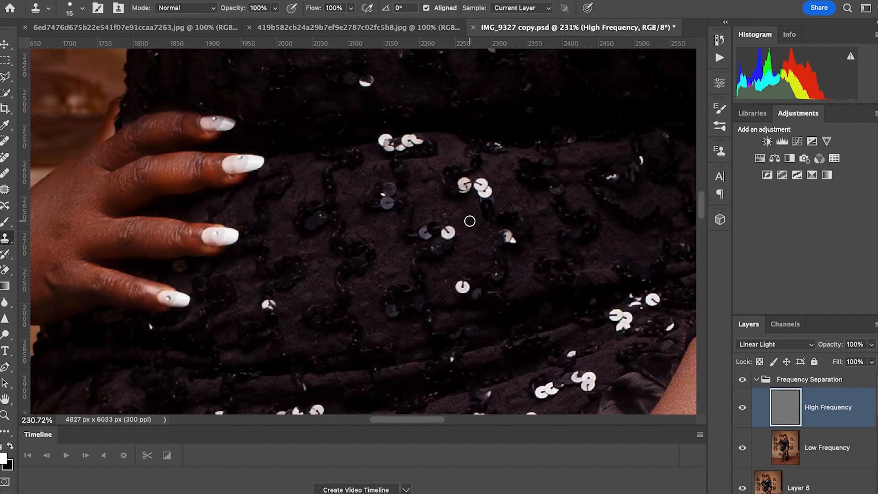
scroll(469, 221, down, 3)
scroll(357, 231, left, 6)
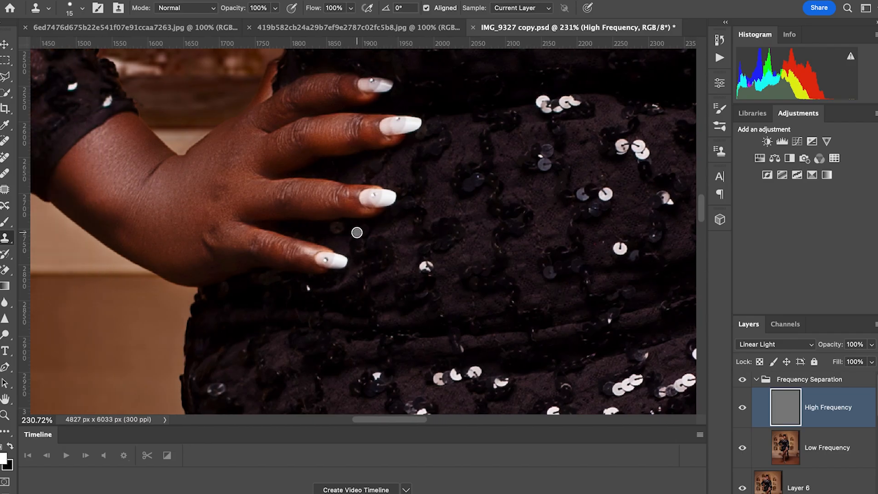
click(89, 150)
alt+click(207, 171)
click(219, 152)
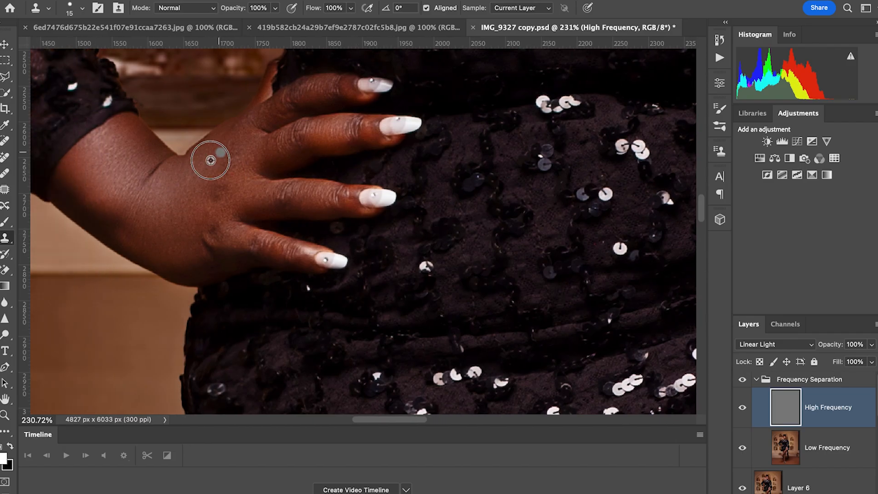
click(224, 151)
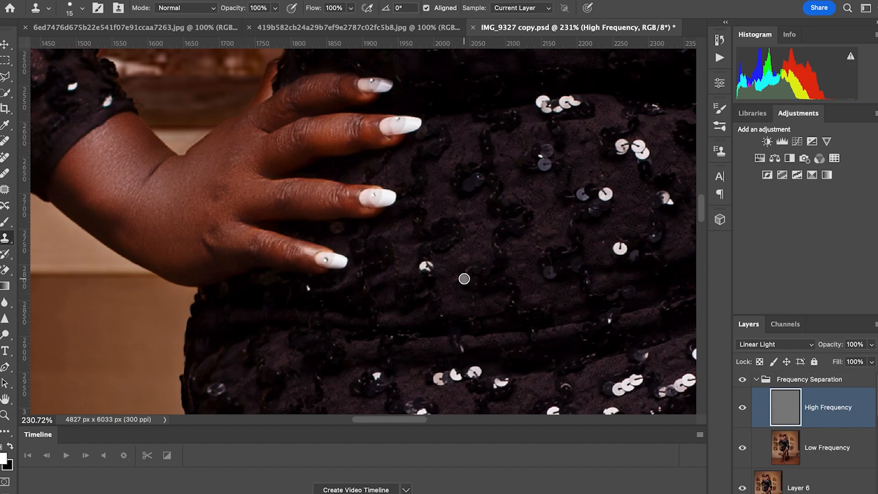
Step: Try to clone sampled skin texture onto a finger of the hand resting on the knee and undo the stroke
scroll(464, 279, right, 20)
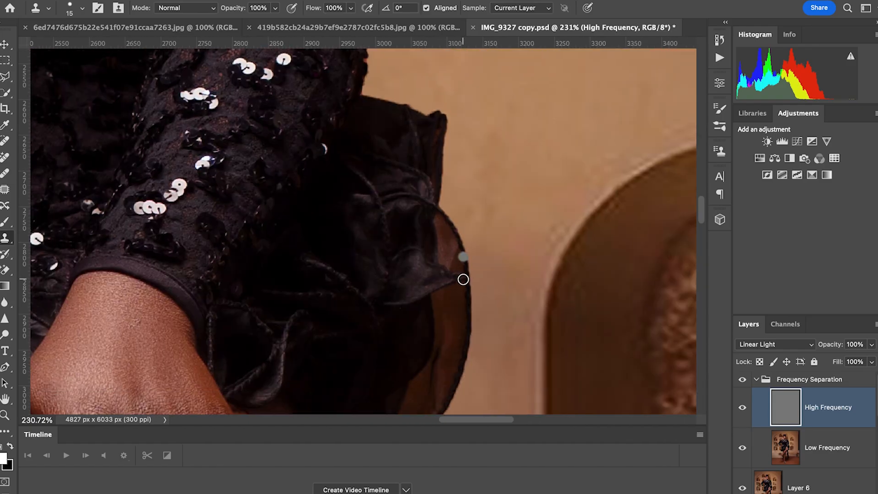
scroll(282, 260, down, 8)
scroll(296, 261, left, 6)
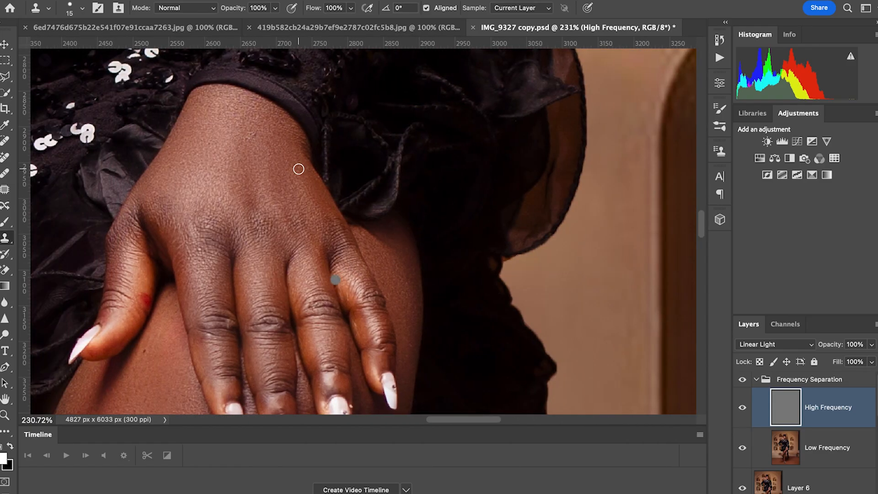
alt+click(261, 120)
scroll(269, 208, down, 5)
scroll(268, 210, left, 4)
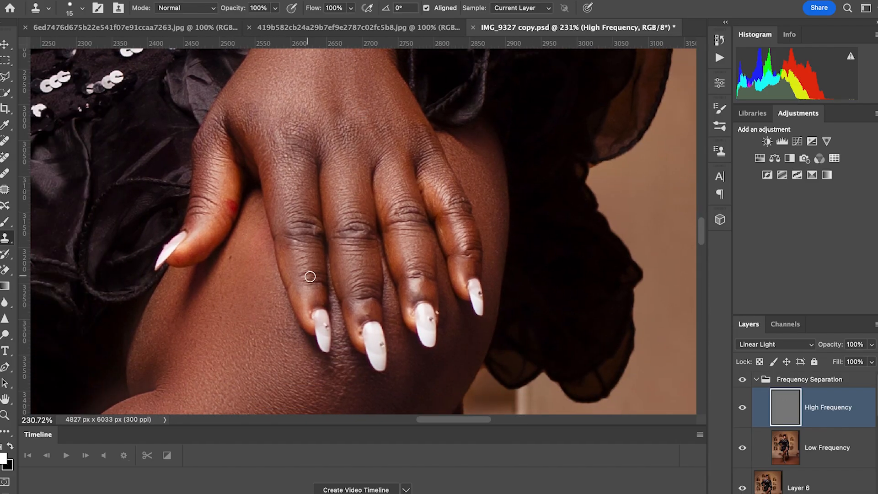
click(309, 277)
scroll(284, 228, down, 8)
key(super+z)
Step: Clone cleaner skin texture over the thigh and the rough patch on the knee just below the fingernails
click(122, 243)
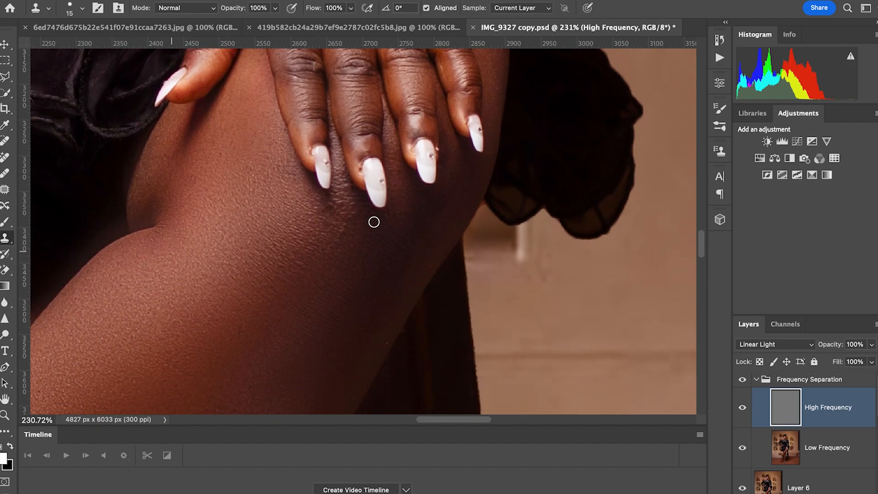
alt+click(338, 261)
click(345, 202)
alt+click(313, 261)
mouse_move(351, 226)
mouse_down()
mouse_move(326, 223)
mouse_move(397, 229)
mouse_move(366, 229)
mouse_up()
alt+click(346, 208)
alt+click(336, 239)
Step: Clone away the texture flaws along the shin and calf of the crossed leg on the High Frequency layer
scroll(382, 246, down, 10)
scroll(334, 247, down, 3)
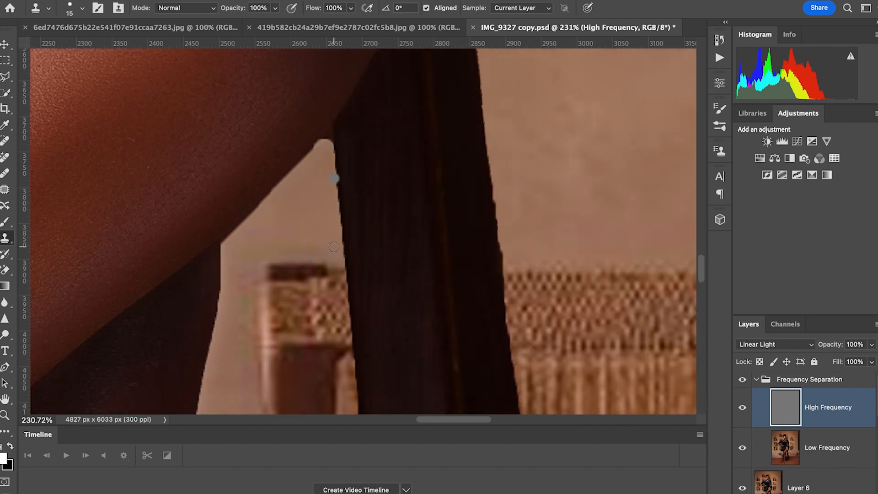
scroll(337, 249, left, 10)
scroll(333, 151, left, 6)
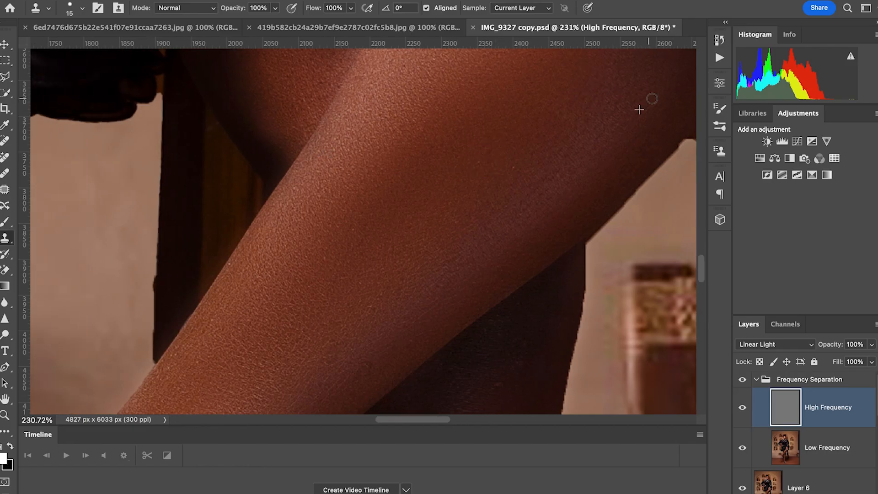
alt+click(631, 123)
alt+click(395, 299)
alt+click(441, 287)
click(365, 364)
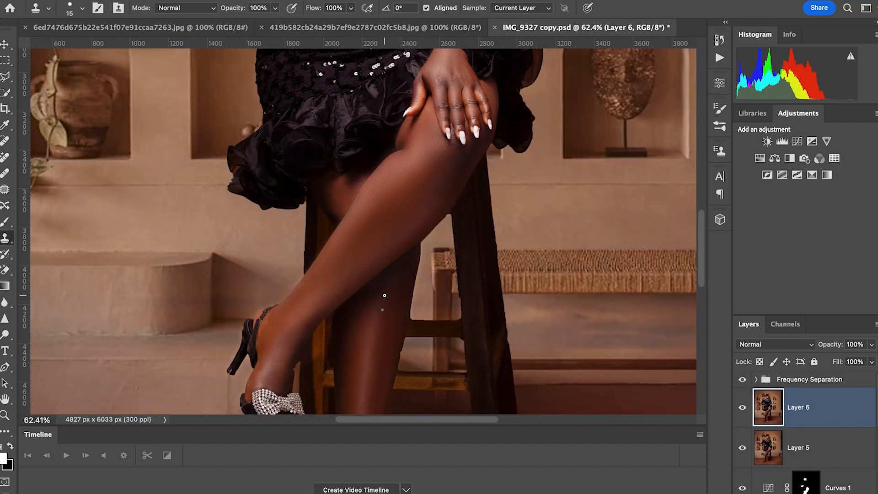
Step: Review the legs and upper body, comparing the portrait with and without the collapsed Frequency Separation group
scroll(384, 296, down, 5)
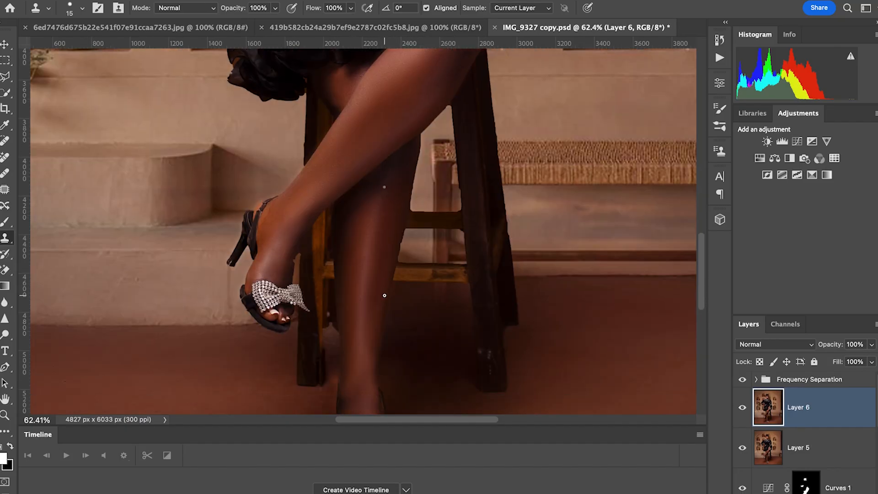
scroll(384, 295, up, 12)
scroll(384, 296, up, 10)
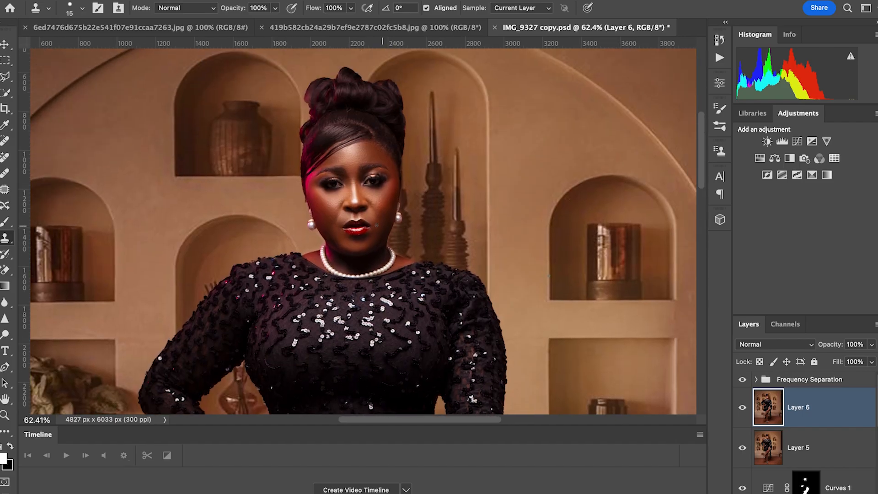
click(742, 380)
click(743, 380)
click(743, 380)
Step: Save the retouched document
key(ctrl+s)
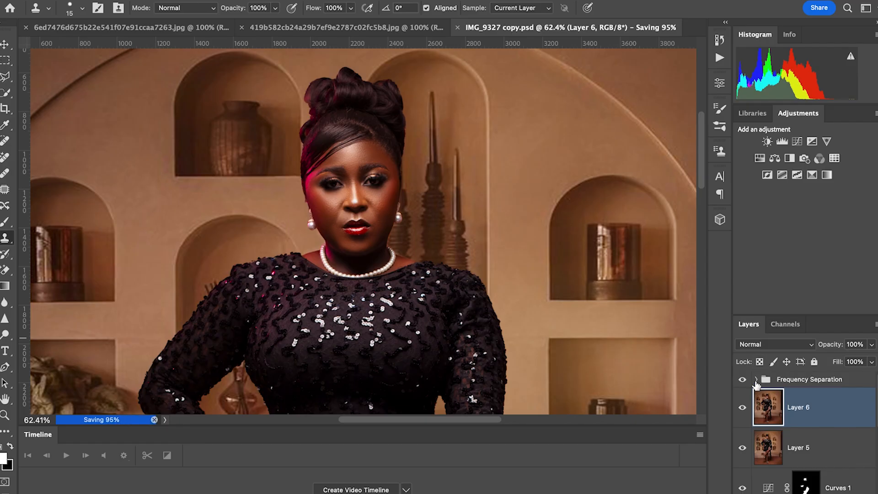
click(755, 379)
click(755, 380)
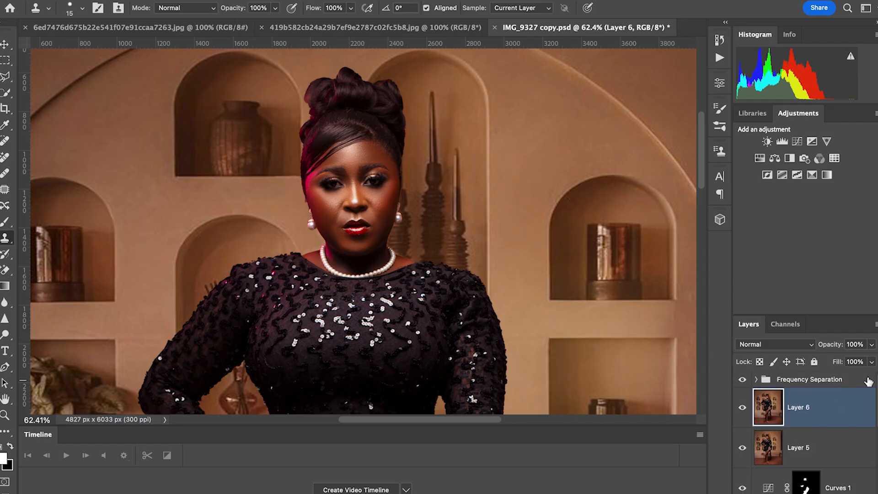
Step: Add a Black & White adjustment above the Frequency Separation group with Reds and Yellows at 300, and invert its mask to black
click(832, 380)
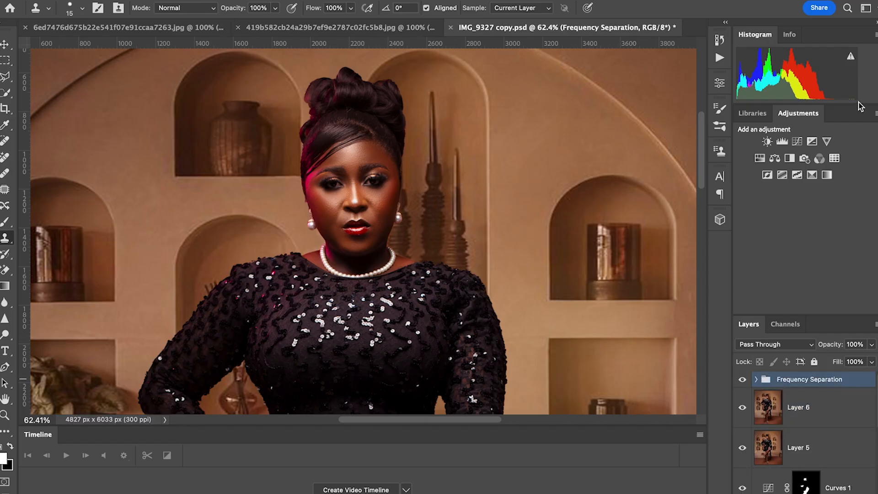
click(789, 158)
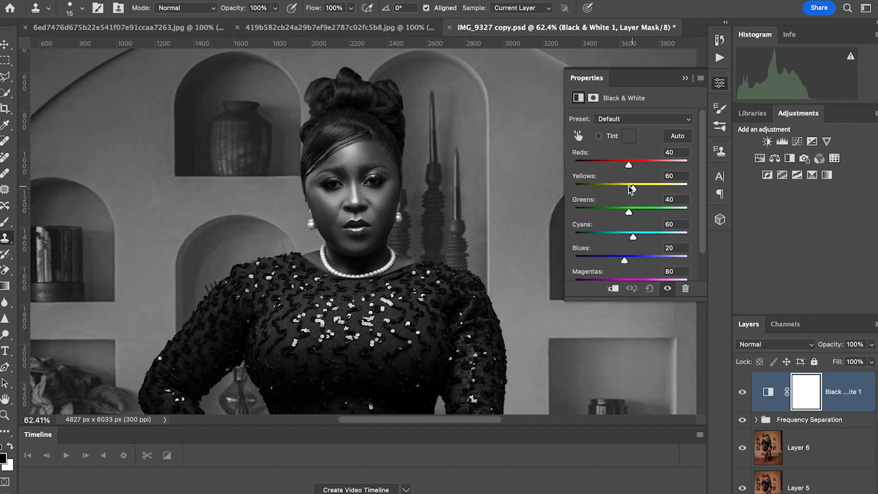
drag(629, 165, 726, 172)
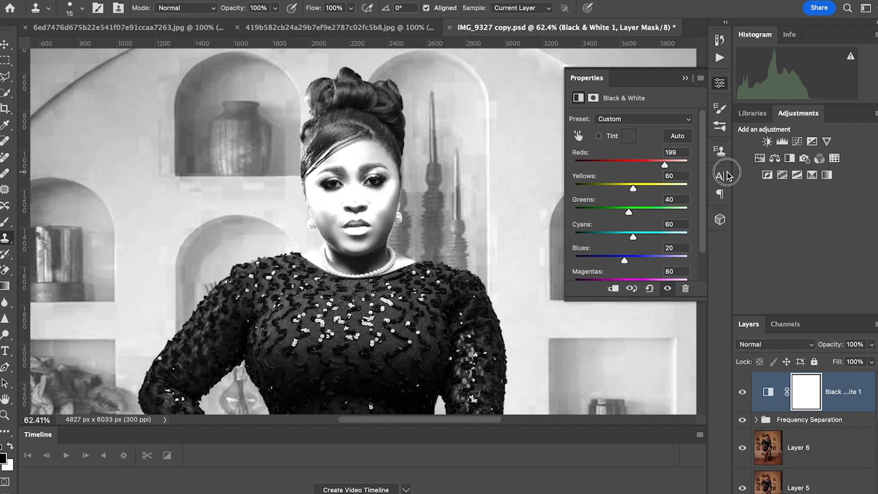
drag(634, 190, 722, 192)
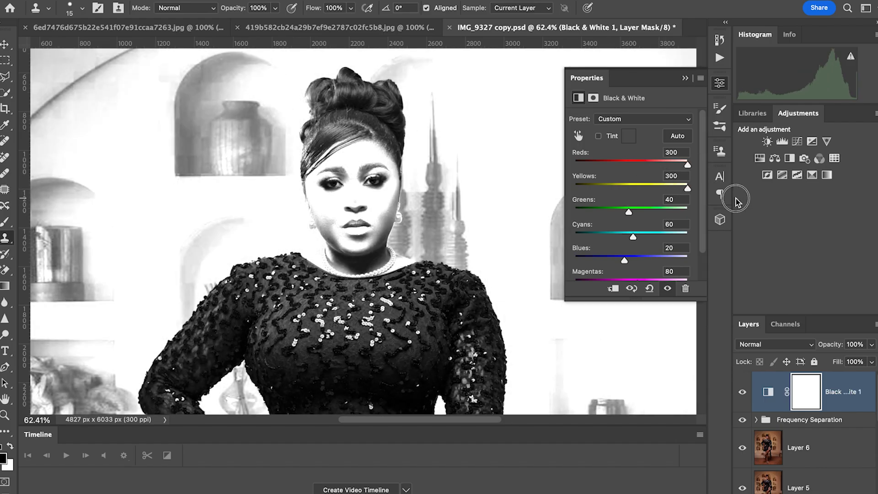
click(799, 391)
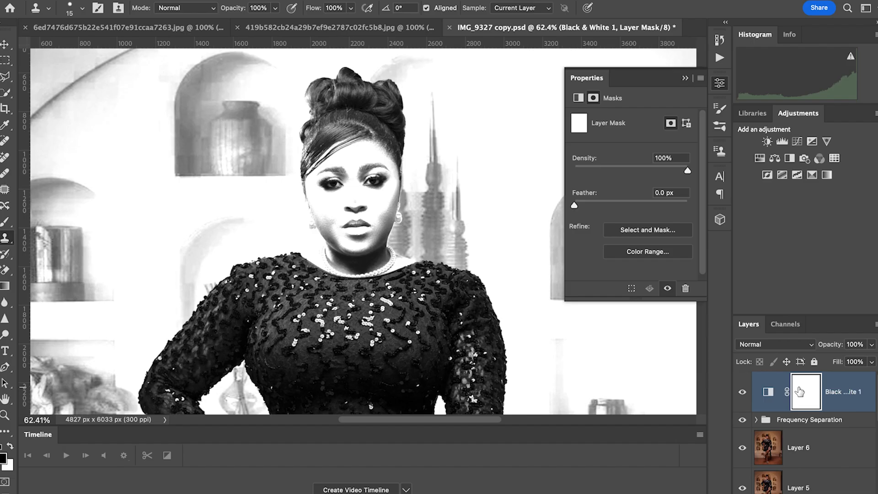
key(ctrl+i)
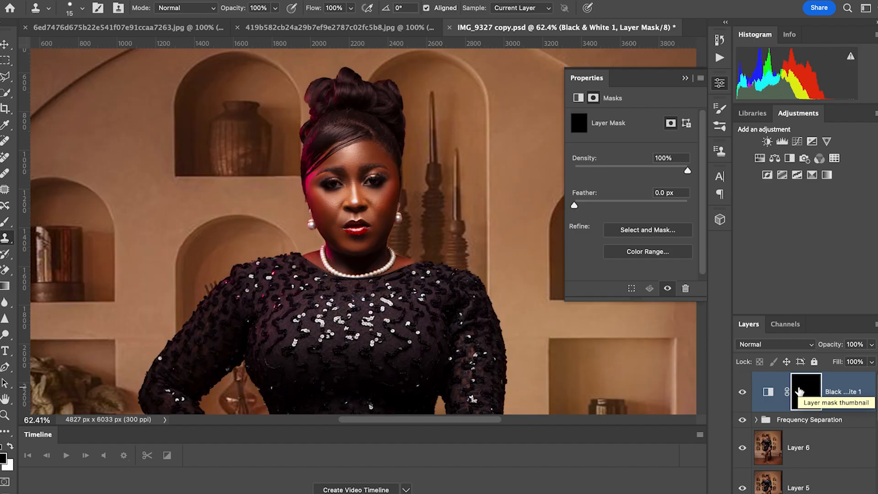
Step: Set up the Brush tool with a white foreground, 30% opacity and 30% flow
click(3, 458)
click(843, 38)
click(11, 445)
click(5, 223)
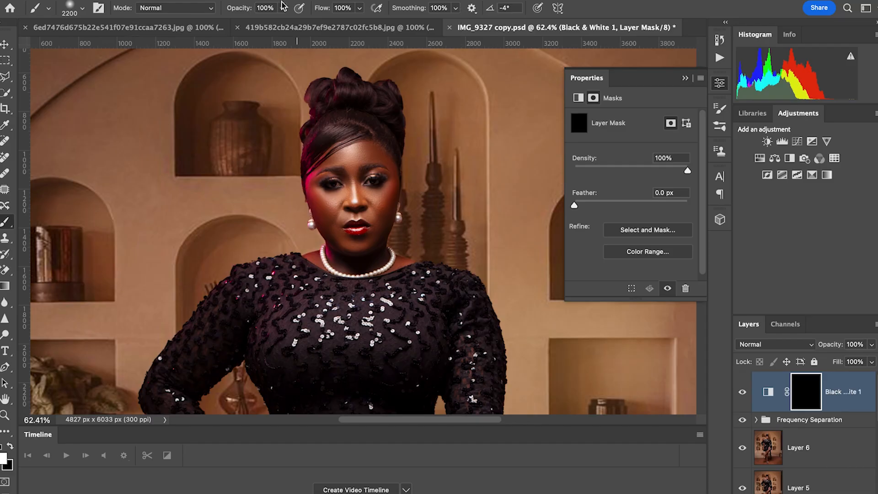
drag(282, 10, 242, 26)
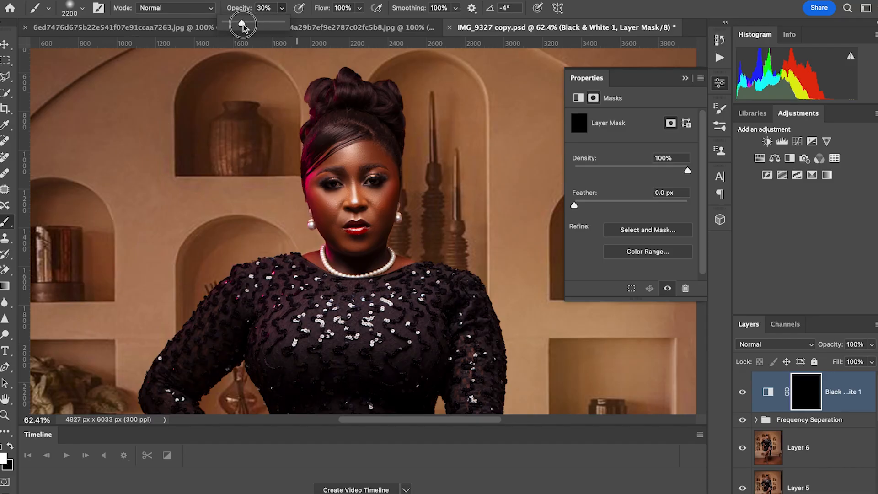
click(359, 8)
drag(337, 26, 321, 29)
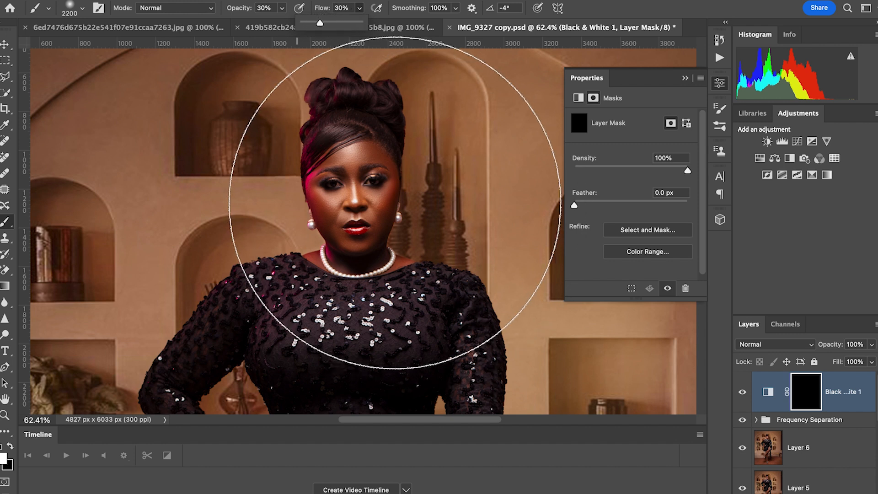
Step: Brighten the whites of both eyes by painting on the Black & White mask with small brushes of 15 and 10 px
key(bracketleft)
key(bracketleft)
key(bracketleft)
key(bracketleft)
key(bracketleft)
key(bracketleft)
key(bracketleft)
key(bracketleft)
key(bracketleft)
key(bracketleft)
key(bracketleft)
key(bracketleft)
key(bracketleft)
key(bracketleft)
key(bracketleft)
key(bracketleft)
key(bracketleft)
key(bracketleft)
key(bracketleft)
key(bracketleft)
key(bracketleft)
key(bracketleft)
key(bracketleft)
key(bracketleft)
key(bracketleft)
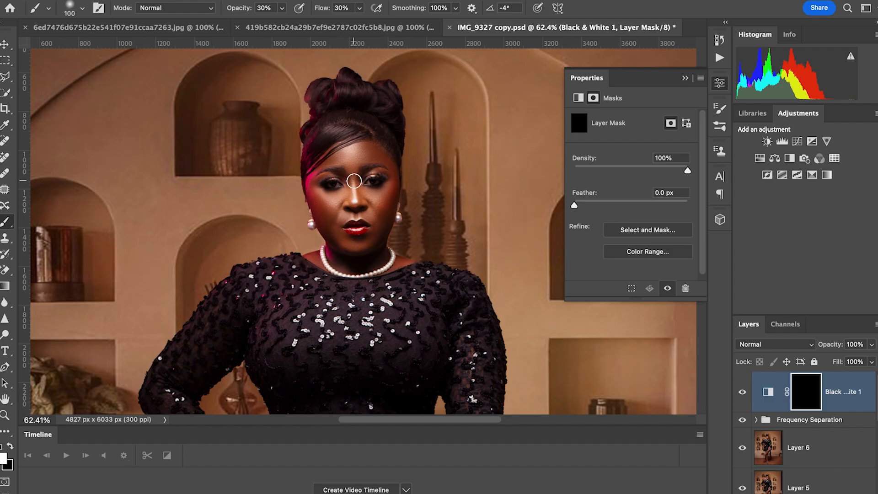
scroll(354, 181, up, 8)
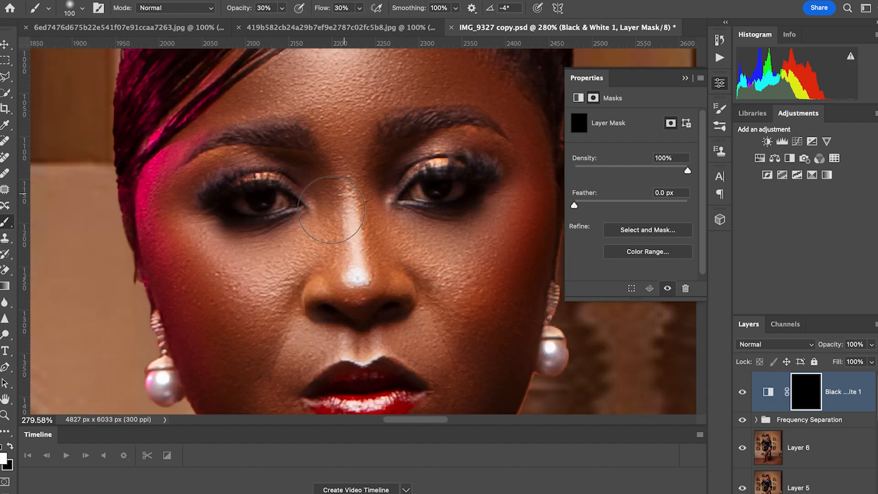
key(bracketleft)
key(bracketleft)
key(bracketleft)
key(bracketleft)
key(bracketleft)
key(bracketleft)
key(bracketleft)
key(bracketleft)
key(bracketleft)
key(bracketleft)
key(bracketleft)
key(bracketleft)
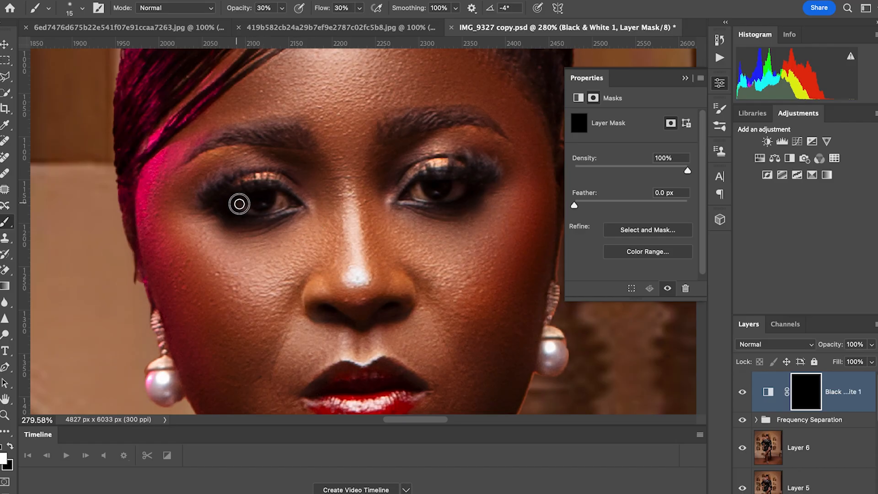
key(bracketleft)
key(bracketright)
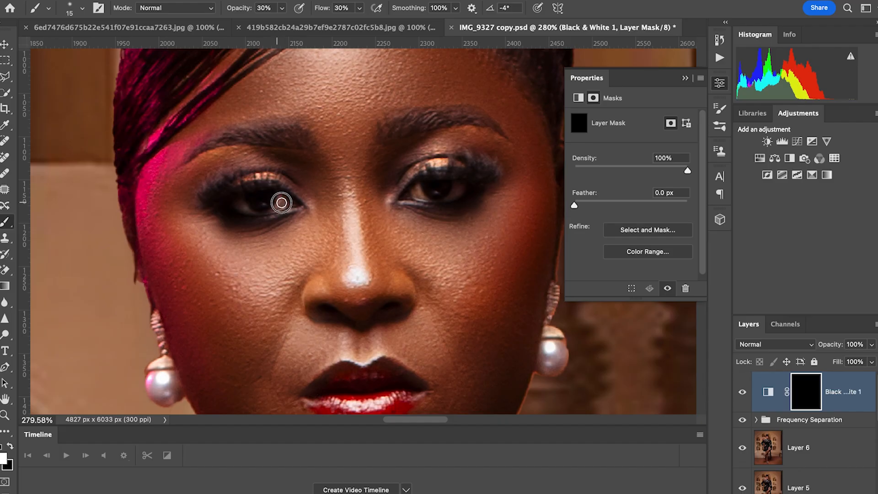
key(bracketleft)
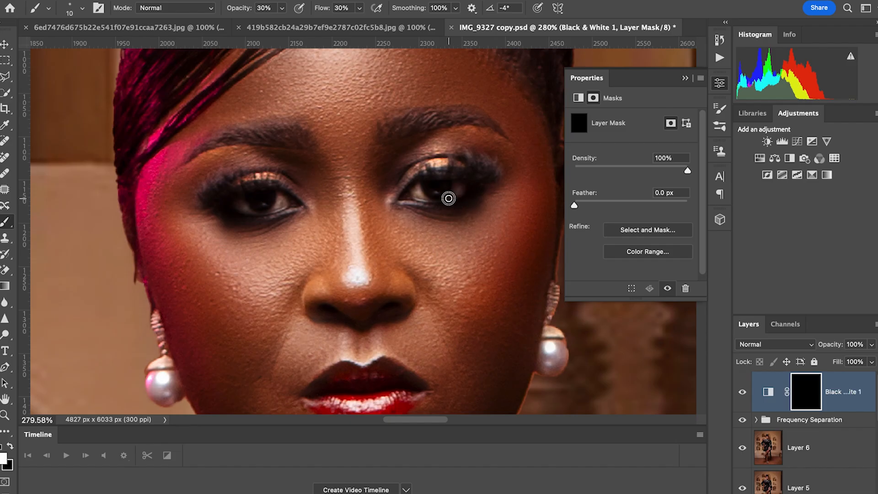
Step: Compare the eyes with and without the Black & White adjustment
click(686, 79)
click(744, 395)
click(744, 395)
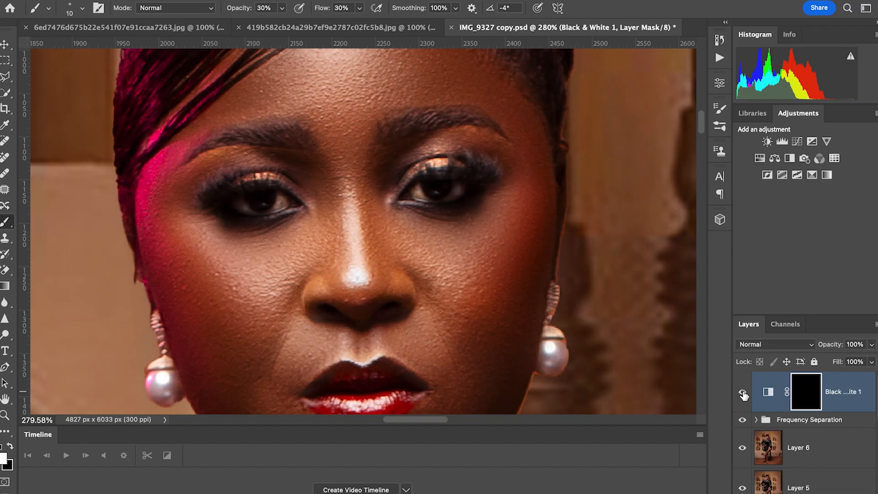
key(XF86MonBrightnessUp)
key(XF86MonBrightnessUp)
click(744, 395)
click(743, 396)
click(743, 395)
Step: Lower the Black & White layer's opacity to 70% and save the document
scroll(519, 276, down, 10)
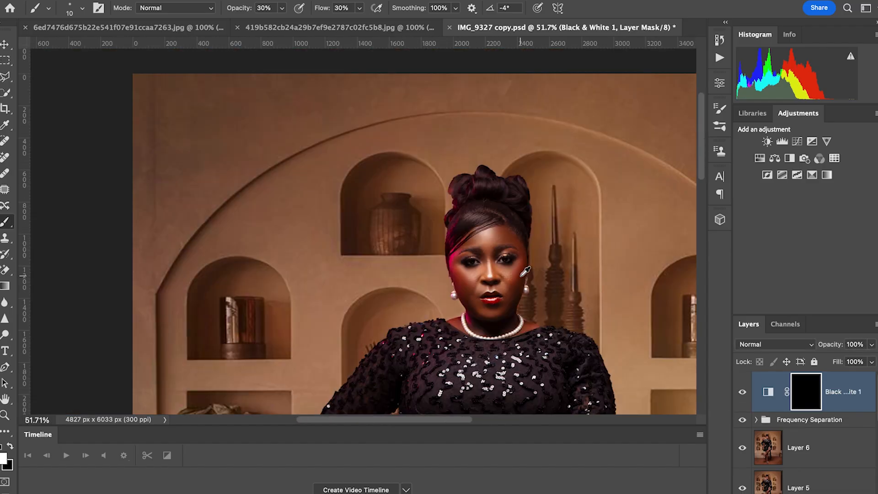
scroll(525, 271, down, 5)
scroll(525, 271, right, 3)
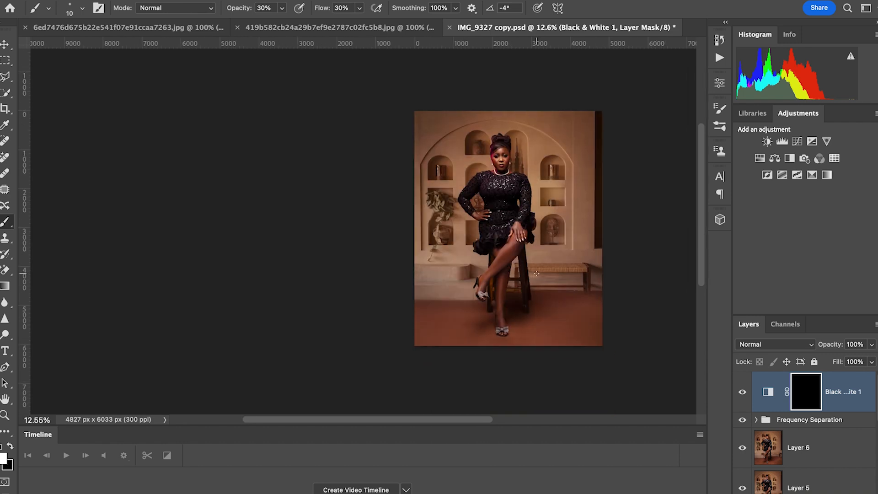
click(872, 346)
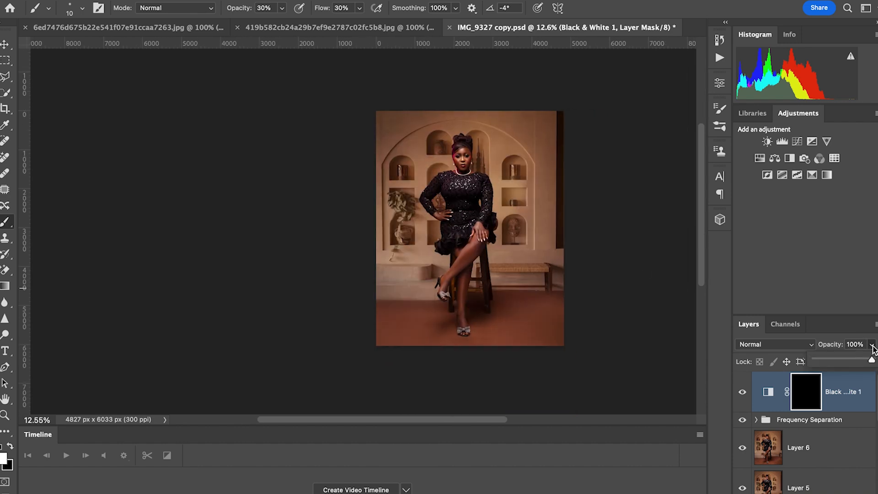
drag(857, 361, 854, 361)
drag(854, 358, 855, 359)
scroll(511, 302, right, 3)
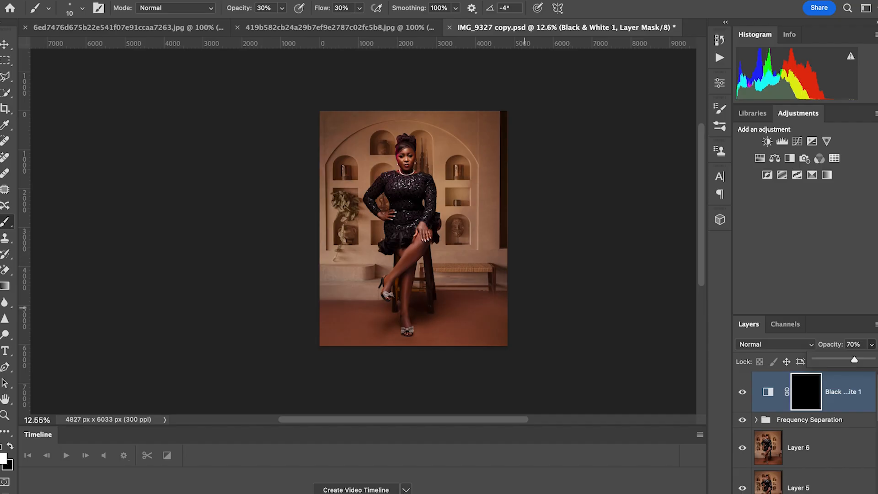
key(super+s)
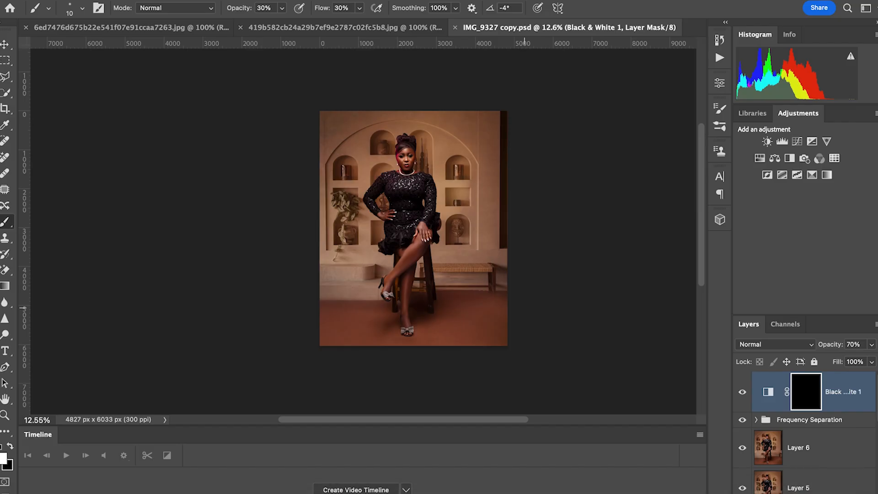
Step: Add a Color Balance adjustment with the midtones shifted to +8 on Cyan-Red and -4 on Yellow-Blue
click(801, 493)
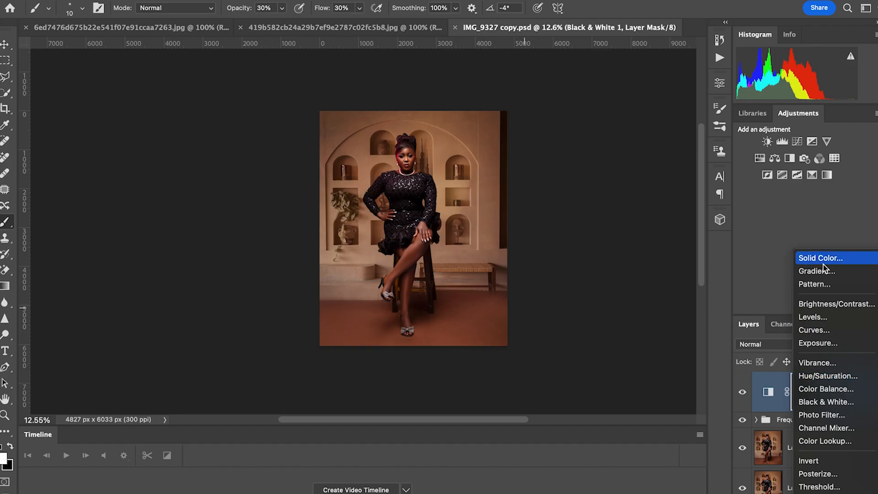
click(825, 389)
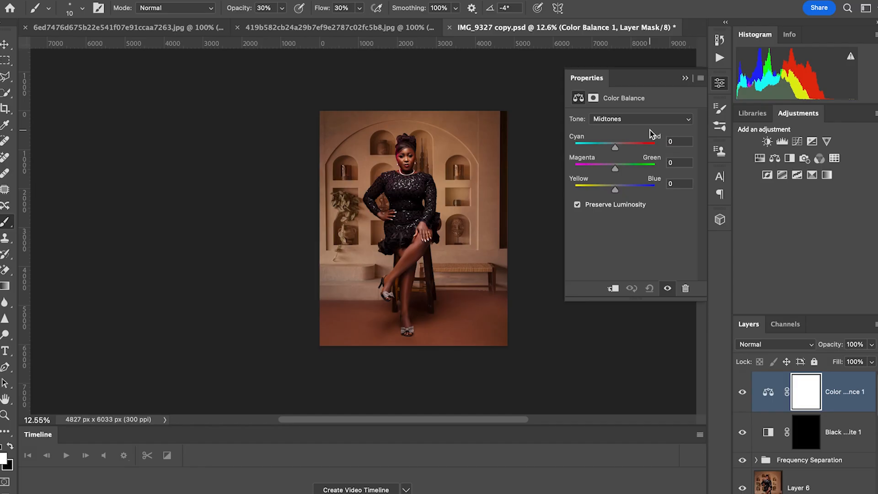
click(639, 121)
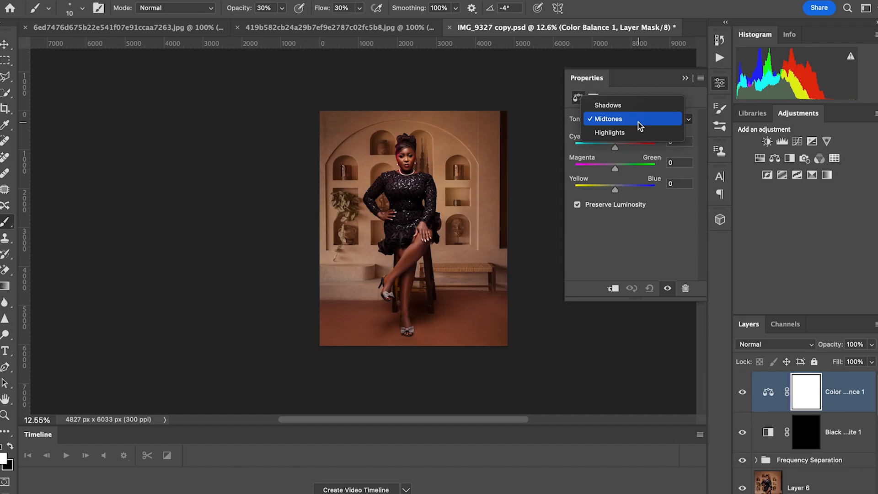
click(638, 122)
click(618, 149)
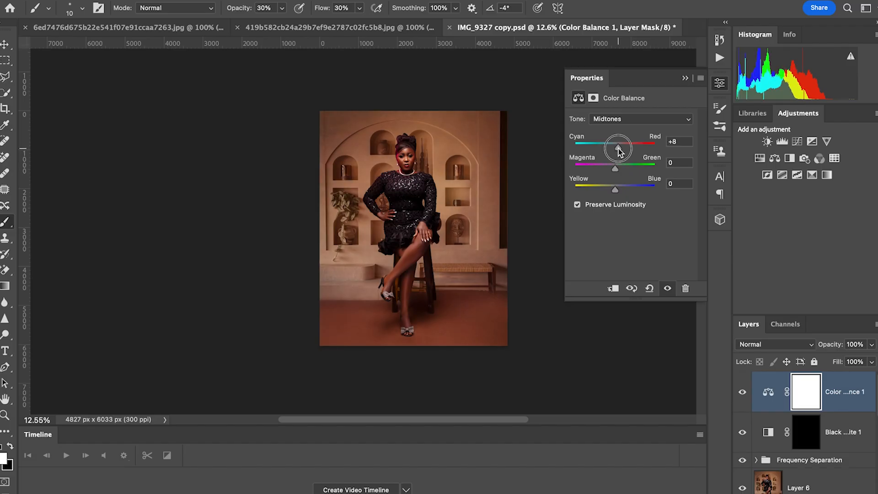
click(614, 192)
drag(614, 191, 613, 192)
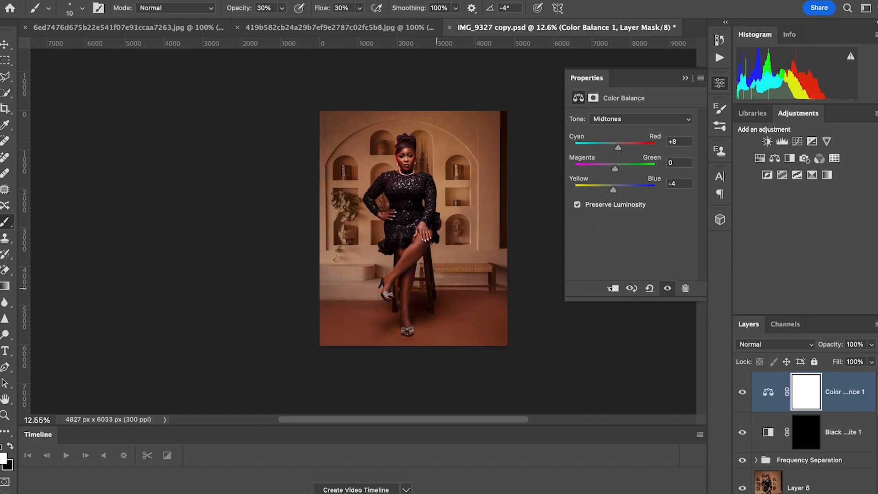
Step: Compare the full portrait with and without the Color Balance adjustment
scroll(437, 273, up, 3)
scroll(437, 272, down, 2)
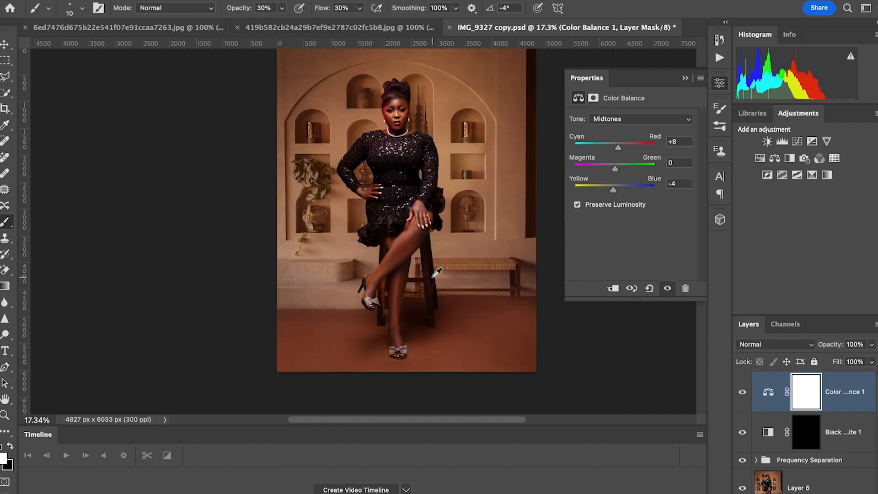
scroll(525, 230, up, 1)
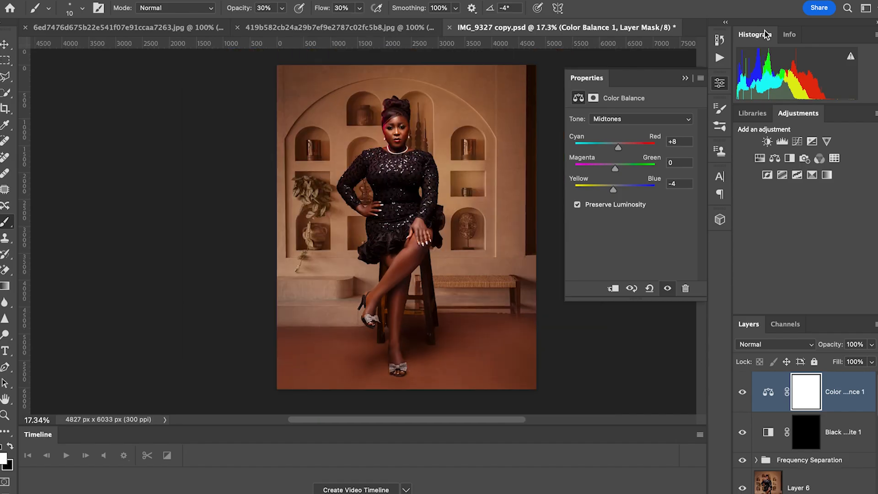
click(685, 78)
click(744, 394)
click(744, 394)
click(745, 395)
click(744, 395)
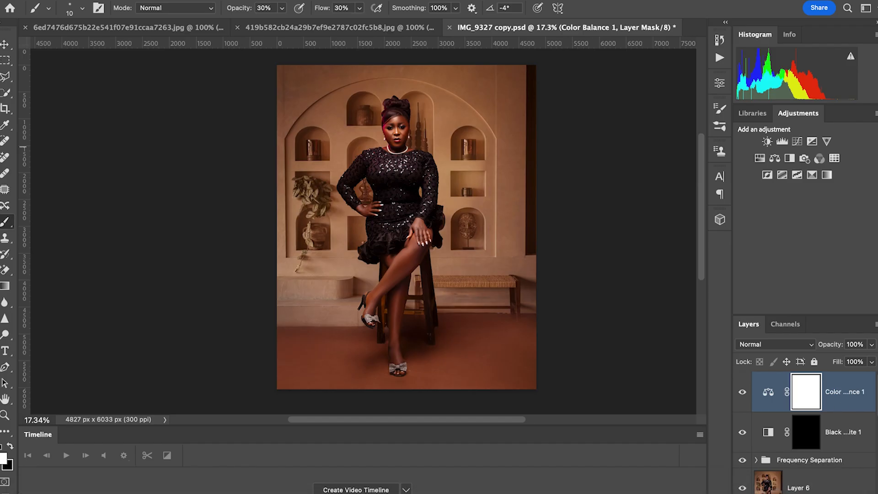
Step: Add a Photo Filter adjustment above the Color Balance layer using Cooling Filter (82)
click(795, 492)
scroll(823, 389, down, 2)
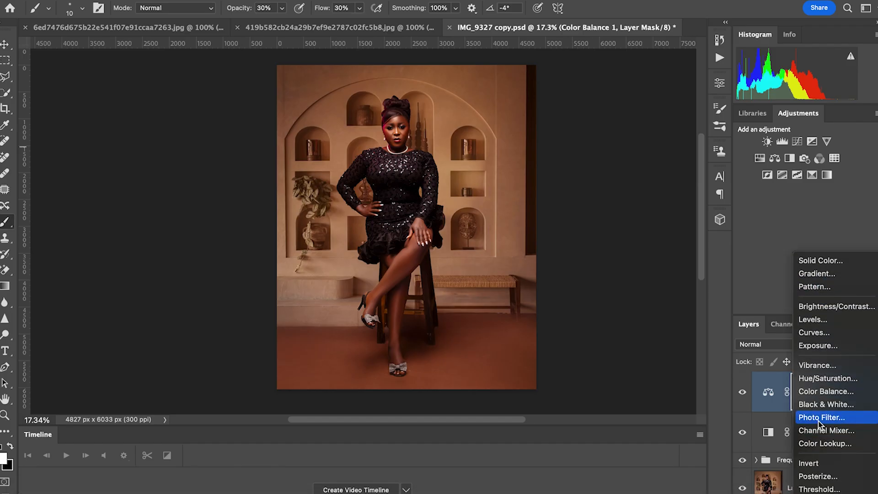
click(824, 420)
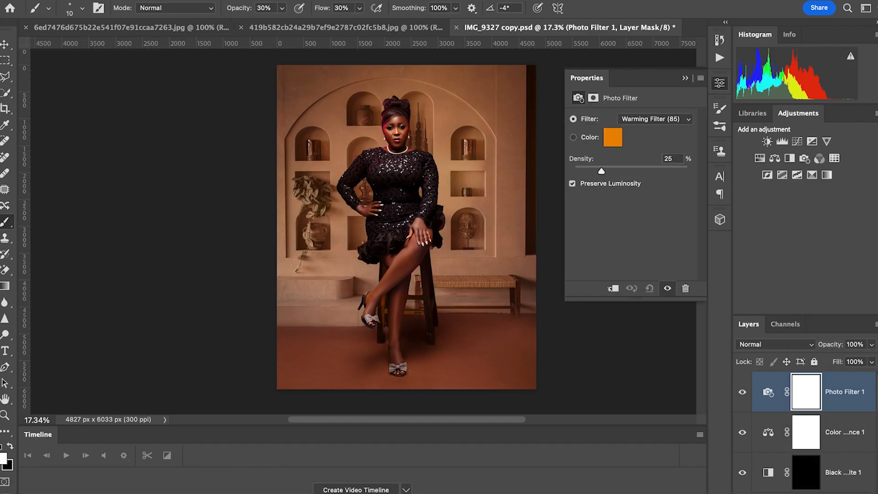
click(661, 121)
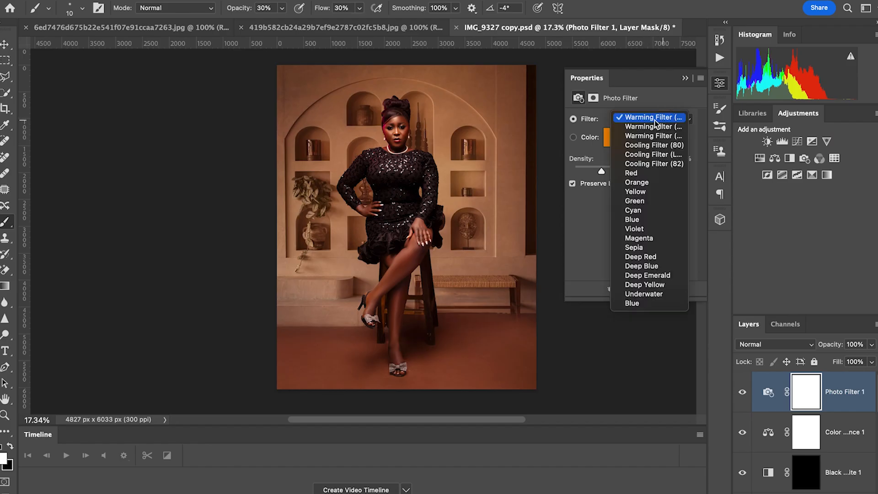
click(673, 166)
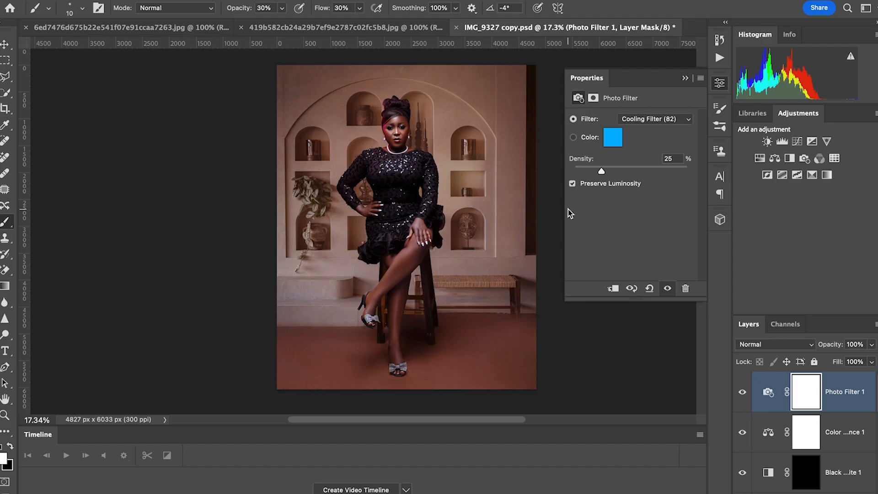
Step: Lower the Photo Filter layer's opacity to 30% and check the effect on the portrait
click(870, 346)
click(833, 361)
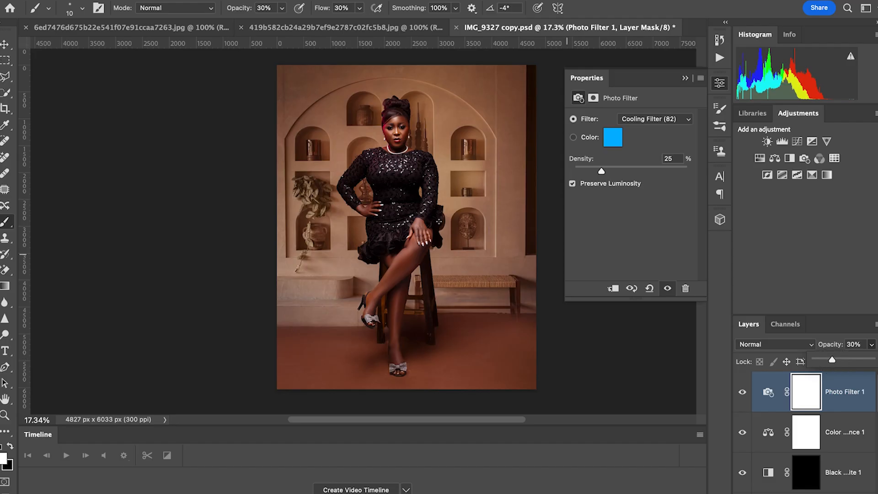
scroll(438, 221, up, 3)
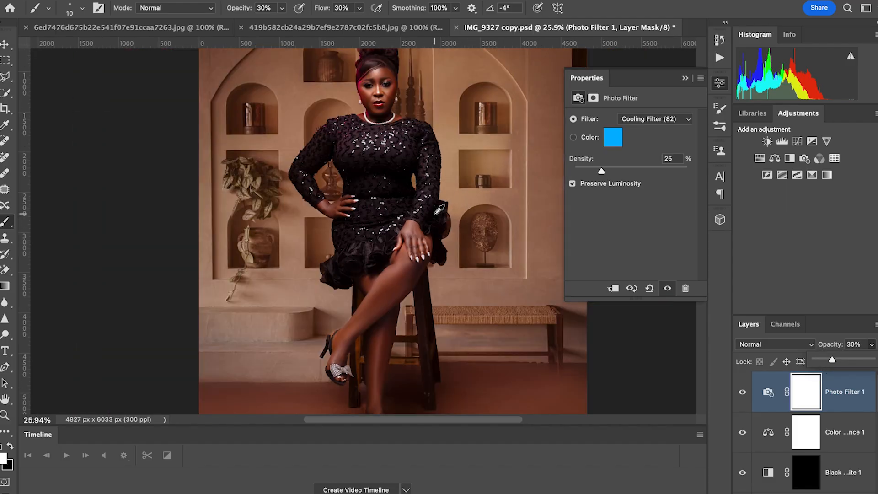
scroll(439, 209, down, 3)
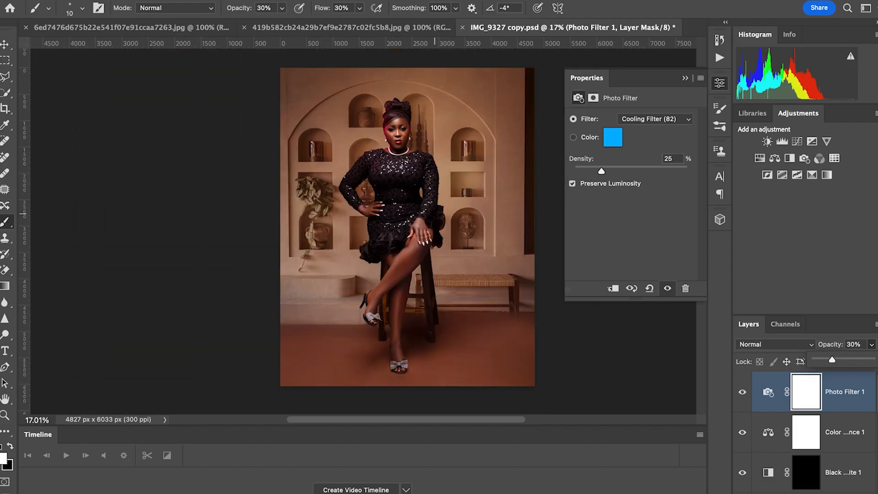
Step: Lower the Photo Filter layer's opacity to 20% and compare the portrait with and without it
click(743, 392)
click(743, 392)
click(742, 393)
click(742, 393)
click(871, 346)
drag(837, 363, 831, 361)
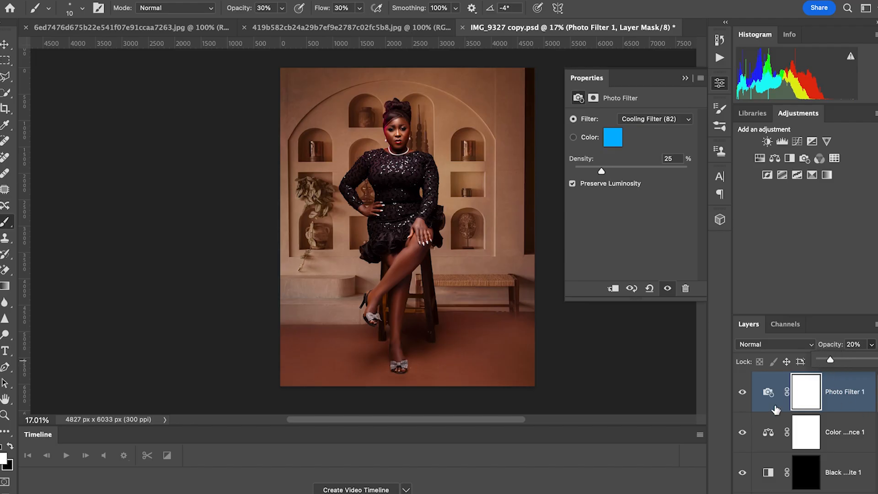
click(742, 393)
click(742, 393)
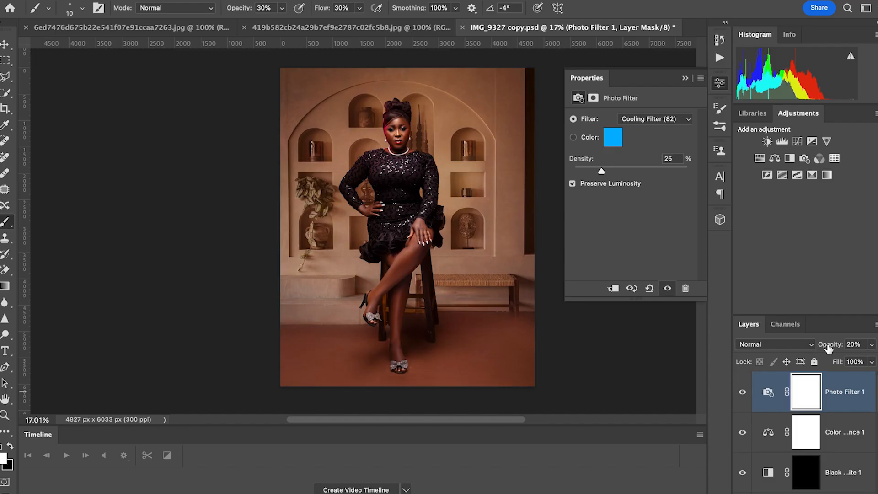
Step: Set the Photo Filter layer's opacity to 15%, check it against the unfiltered portrait, and save the document
click(871, 345)
drag(830, 361, 828, 360)
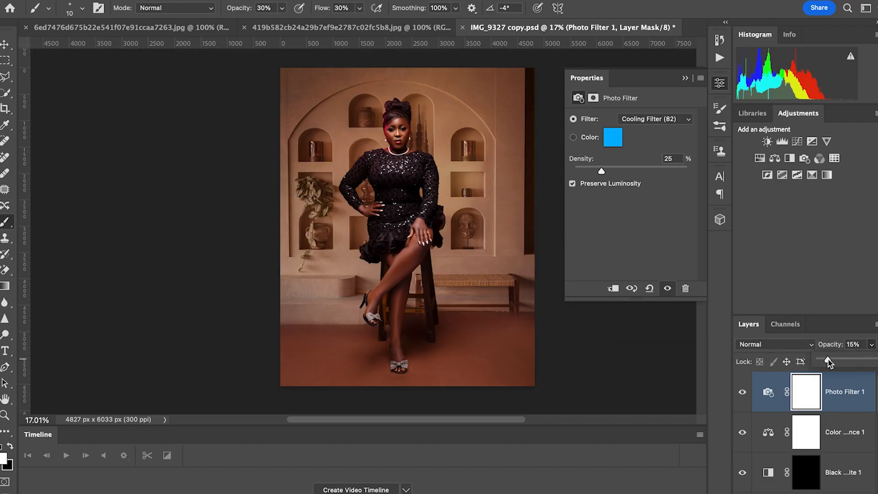
click(741, 397)
click(742, 396)
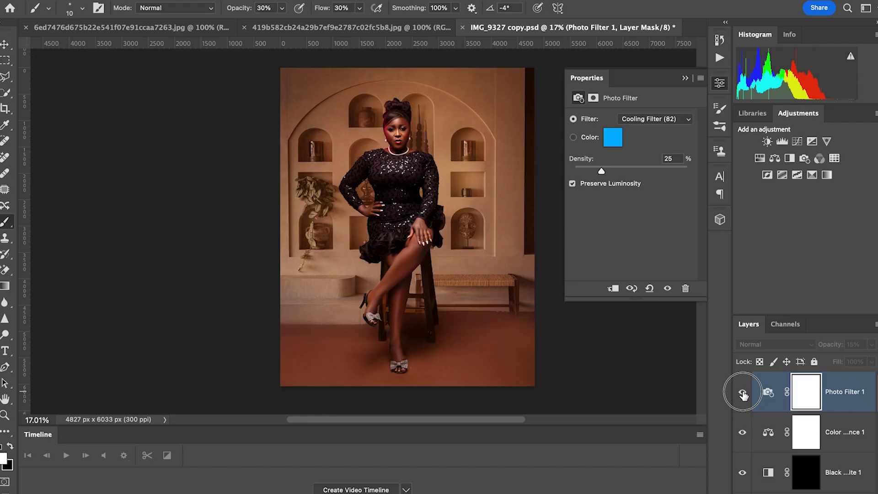
click(743, 395)
click(742, 394)
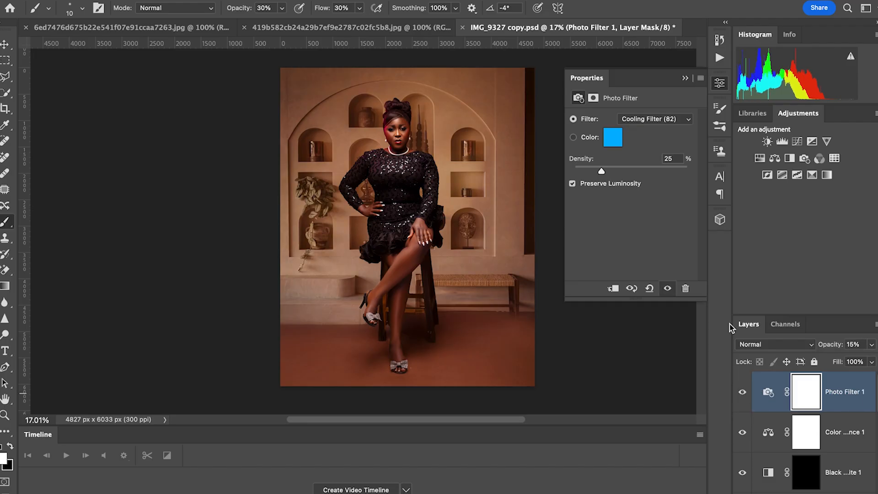
key(ctrl+s)
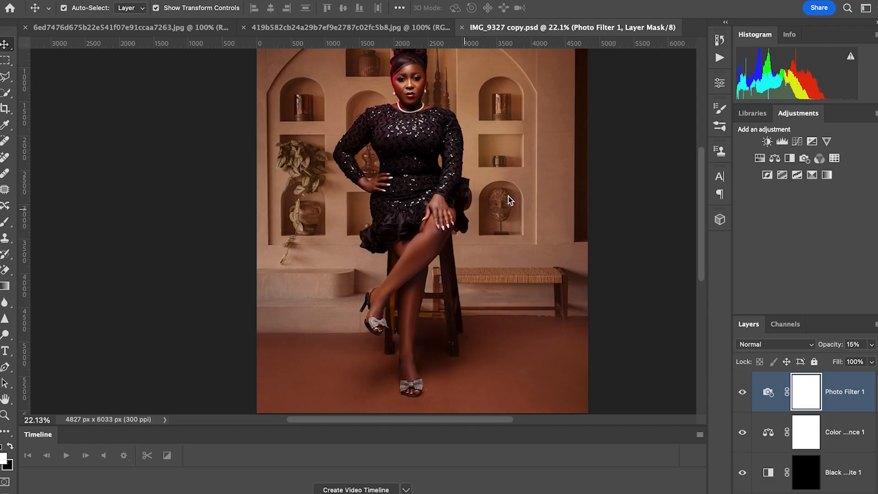
Step: Compare the finished portrait with the original opened image in the history, then return to the latest state
scroll(413, 241, down, 3)
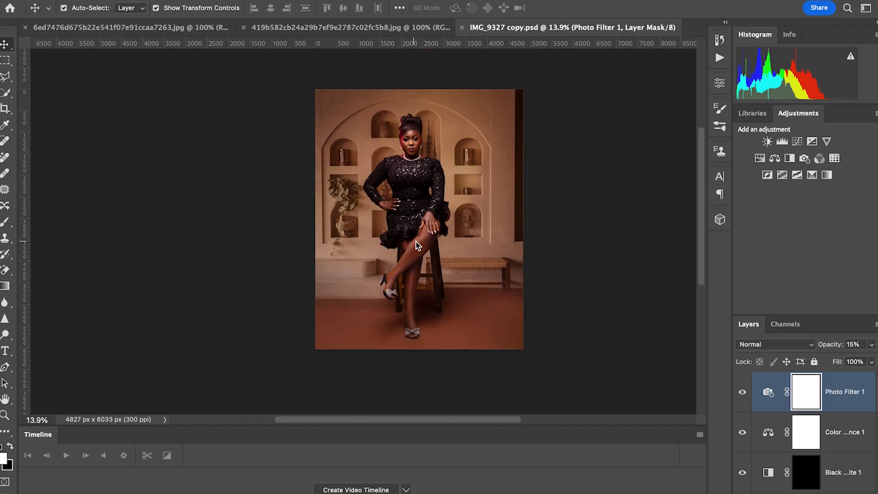
click(719, 40)
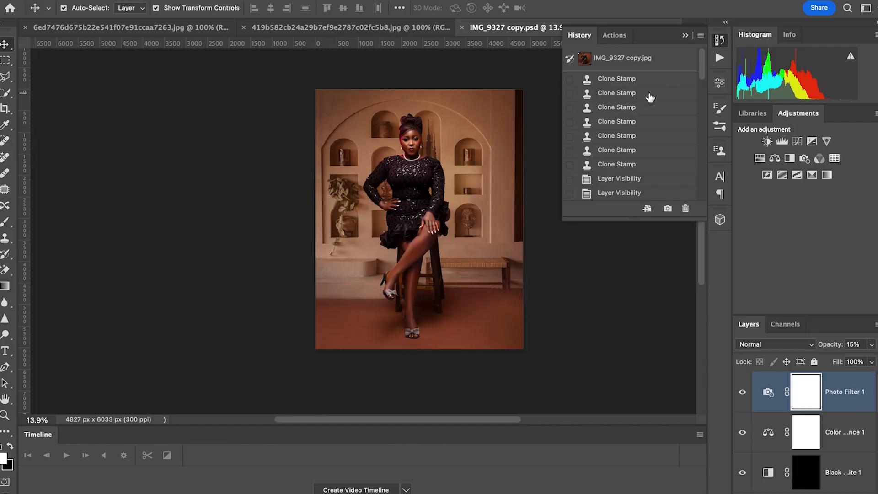
click(636, 59)
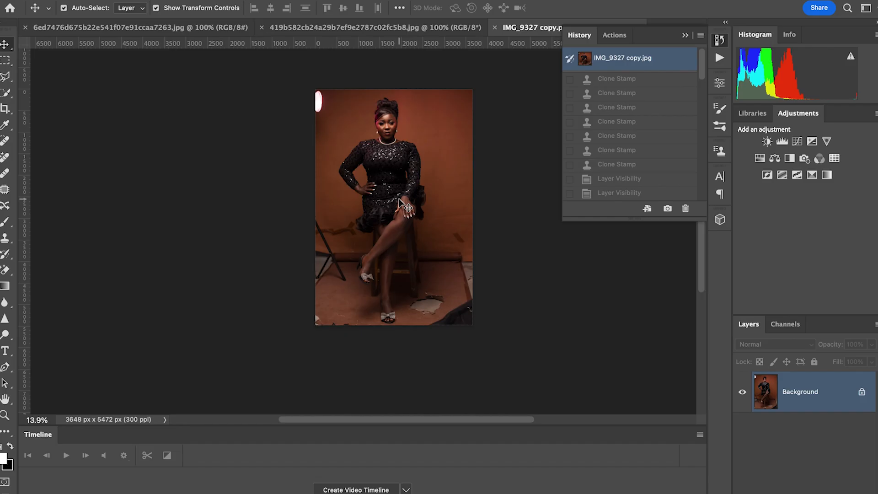
scroll(672, 163, down, 5)
click(627, 194)
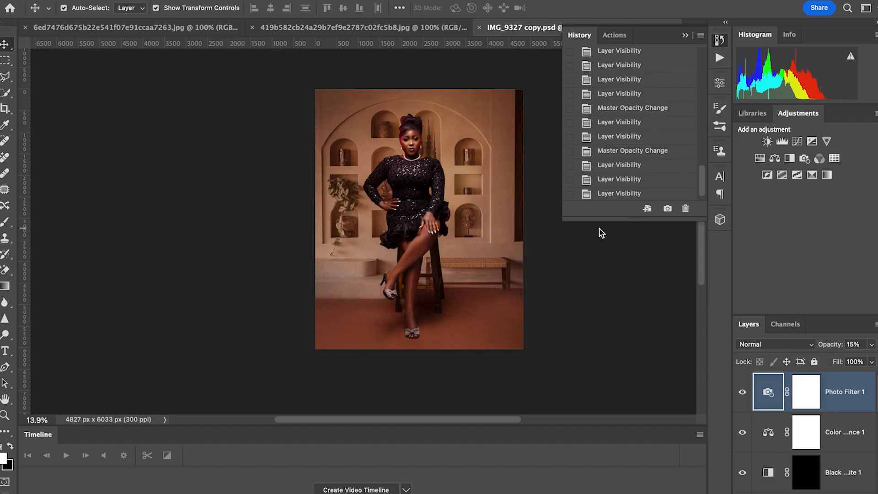
scroll(580, 227, down, 2)
scroll(499, 181, right, 2)
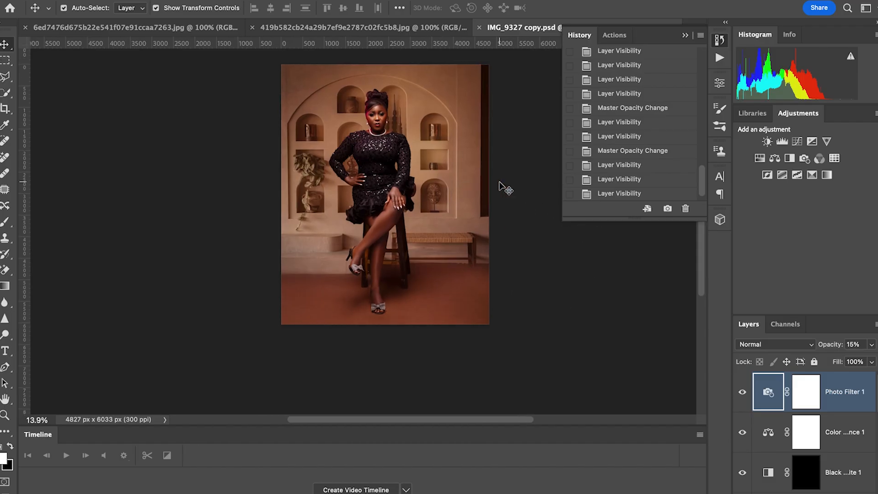
scroll(463, 215, left, 1)
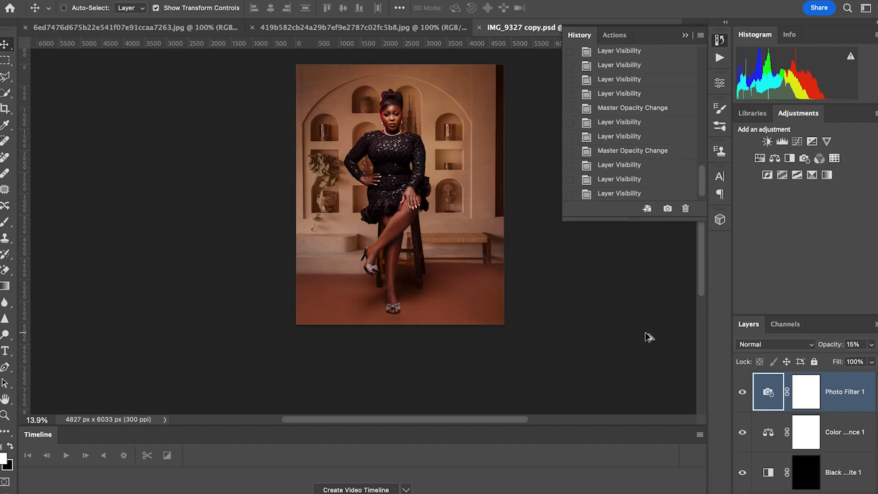
Step: Stamp all visible layers into a new top layer and roughly select the floor with a 200 px Quick Selection brush
key(super+alt+shift+e)
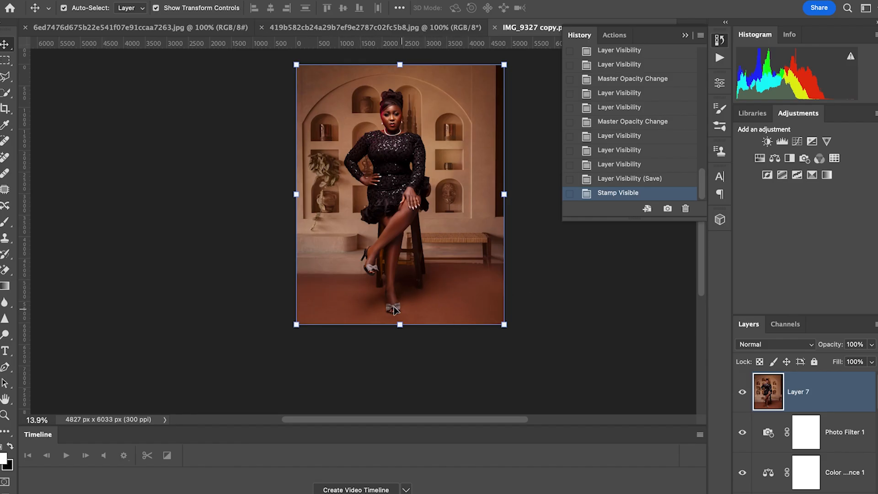
click(6, 93)
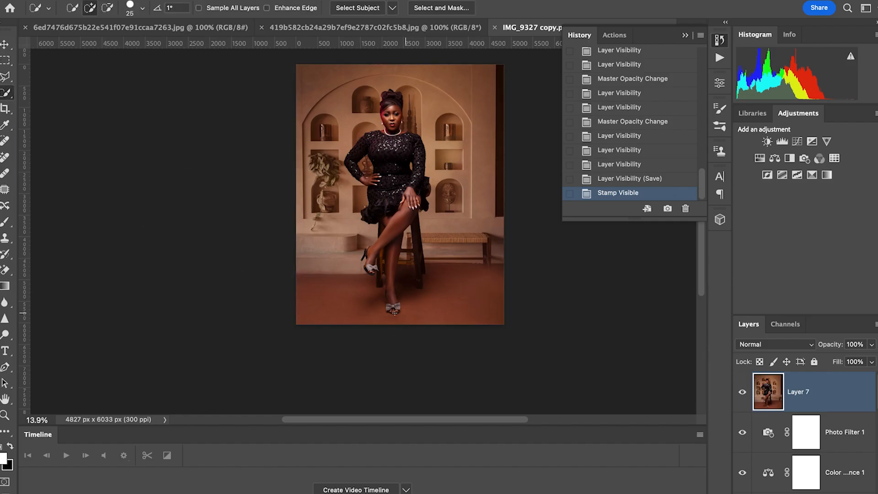
key(bracketright)
key(bracketright)
key(bracketright)
key(bracketright)
key(bracketright)
key(bracketright)
key(bracketright)
key(bracketright)
key(bracketright)
key(bracketright)
key(bracketright)
key(bracketright)
mouse_move(364, 300)
mouse_down()
mouse_move(325, 304)
mouse_move(427, 312)
mouse_move(472, 303)
mouse_up()
drag(506, 245, 495, 265)
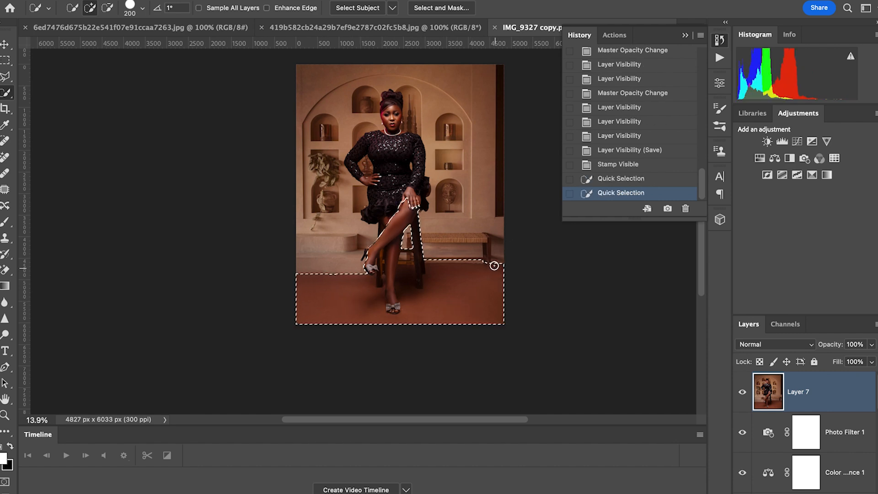
Step: Subtract the wall strip below the bench and the stool's upper part from the floor selection with a 45 px brush
alt+scroll(492, 265, up, 5)
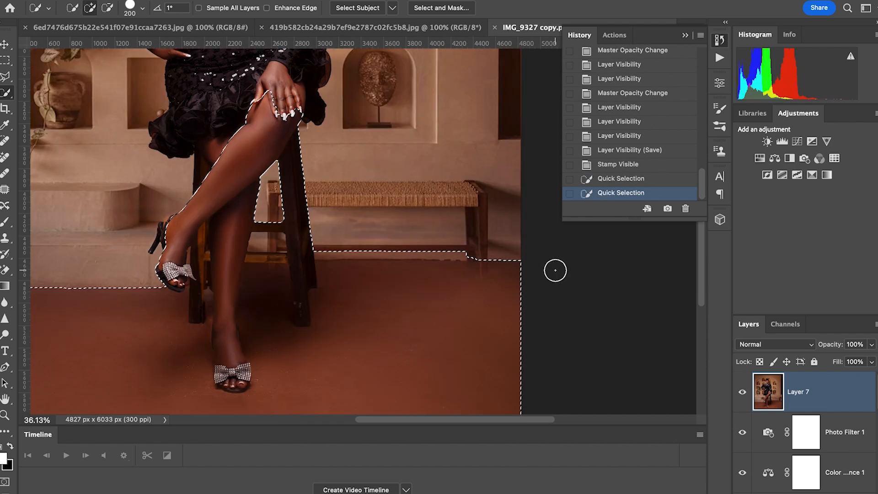
key(bracketleft)
key(bracketleft)
key(bracketleft)
key(bracketleft)
key(bracketleft)
key(bracketleft)
key(bracketleft)
key(bracketleft)
key(bracketleft)
key(bracketleft)
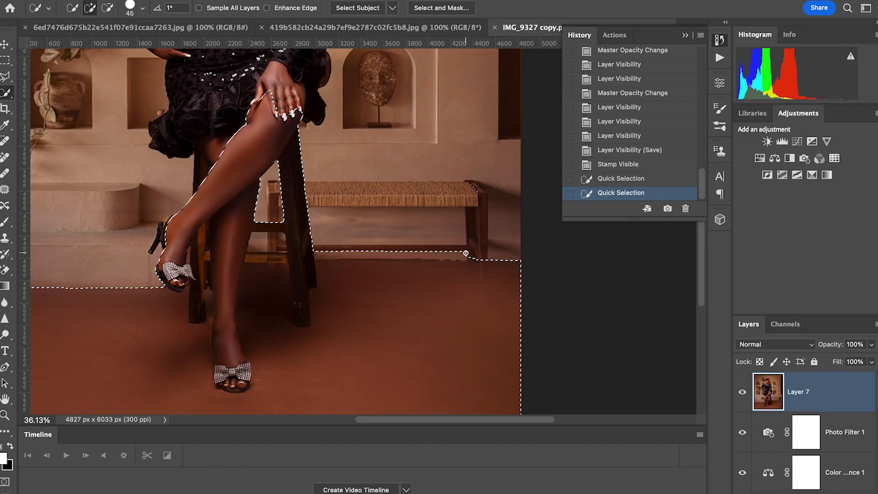
mouse_move(465, 251)
alt+mouse_down()
mouse_move(245, 249)
mouse_move(279, 259)
mouse_move(225, 249)
alt+mouse_up()
alt+drag(283, 257, 268, 256)
alt+click(269, 256)
Step: Subtract the woman's legs and the lower sandal from the floor selection
scroll(198, 311, up, 4)
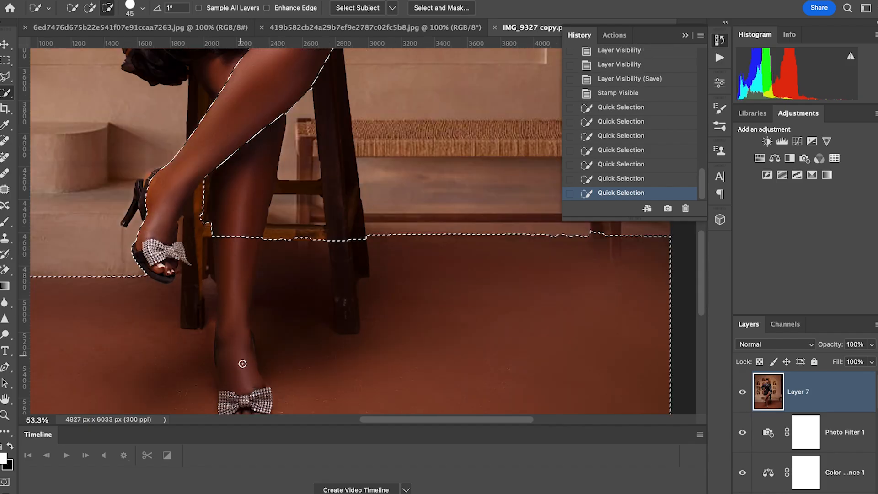
scroll(244, 366, up, 6)
scroll(245, 366, down, 8)
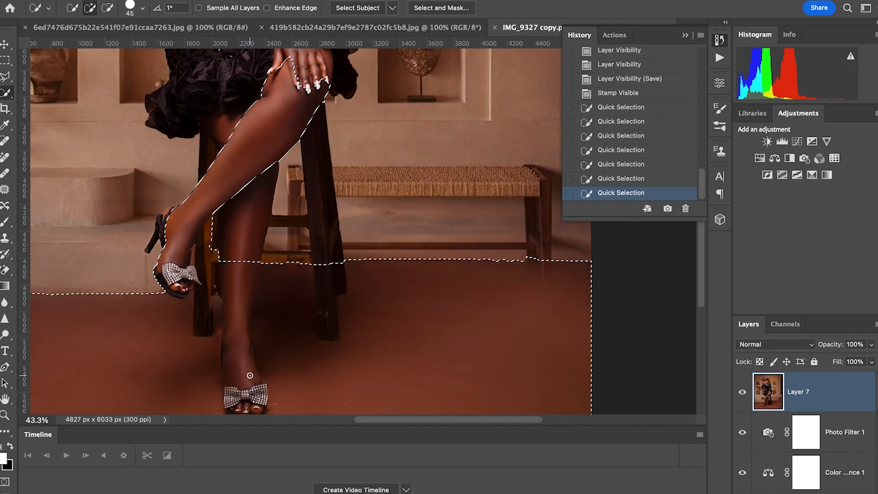
scroll(250, 379, down, 4)
key(alt)
drag(226, 237, 221, 225)
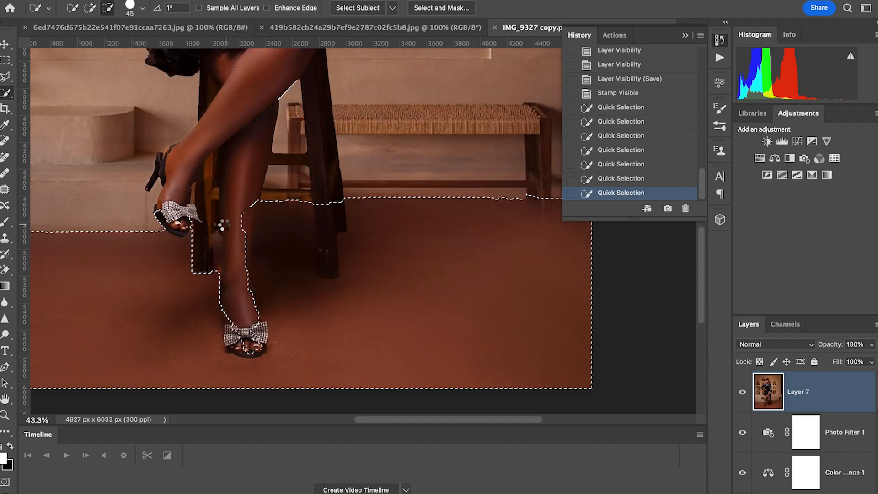
mouse_move(250, 333)
mouse_down()
mouse_move(229, 321)
mouse_move(261, 336)
mouse_move(258, 319)
mouse_move(265, 342)
mouse_up()
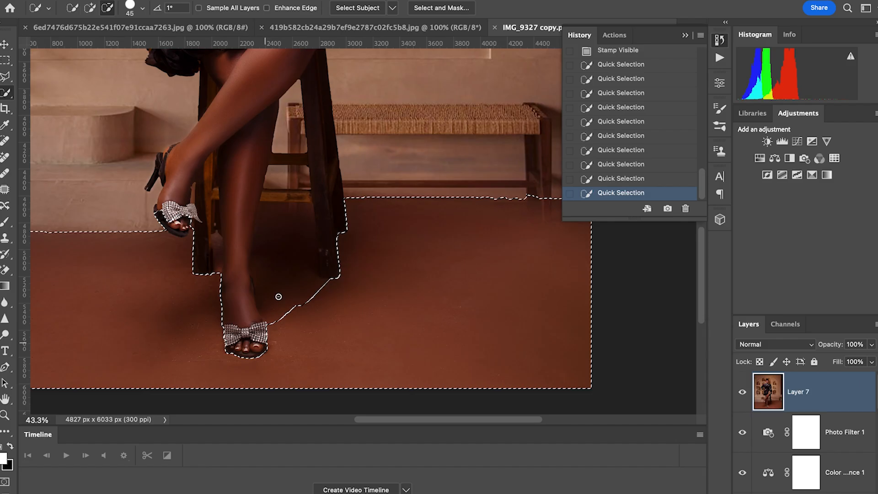
Step: Add the floor beneath the stool back to the selection while excluding the stool leg nearest the bench
mouse_move(274, 211)
mouse_down()
mouse_move(288, 298)
mouse_move(308, 239)
mouse_up()
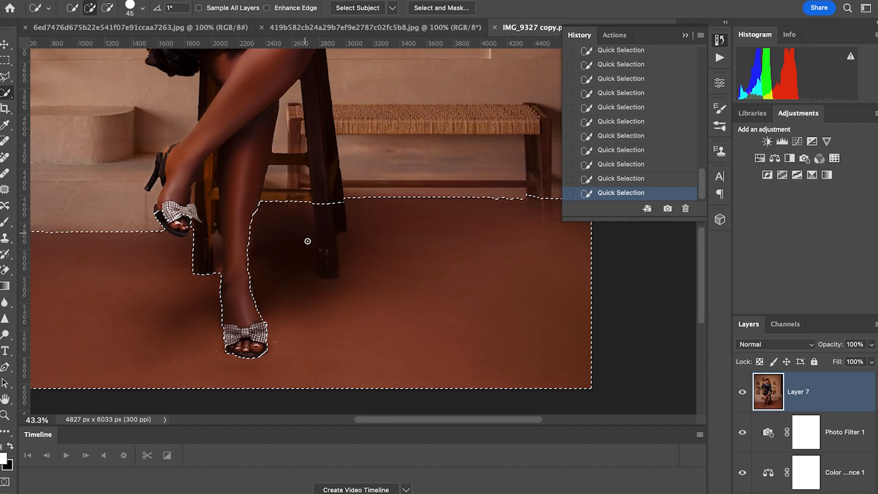
drag(329, 272, 323, 190)
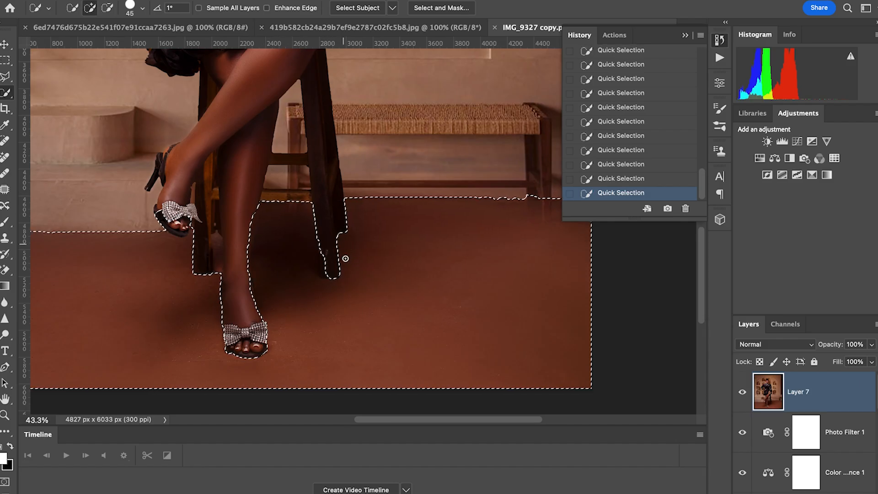
mouse_move(329, 272)
mouse_down()
mouse_move(313, 254)
mouse_move(309, 276)
mouse_up()
drag(253, 213, 249, 228)
key(super+z)
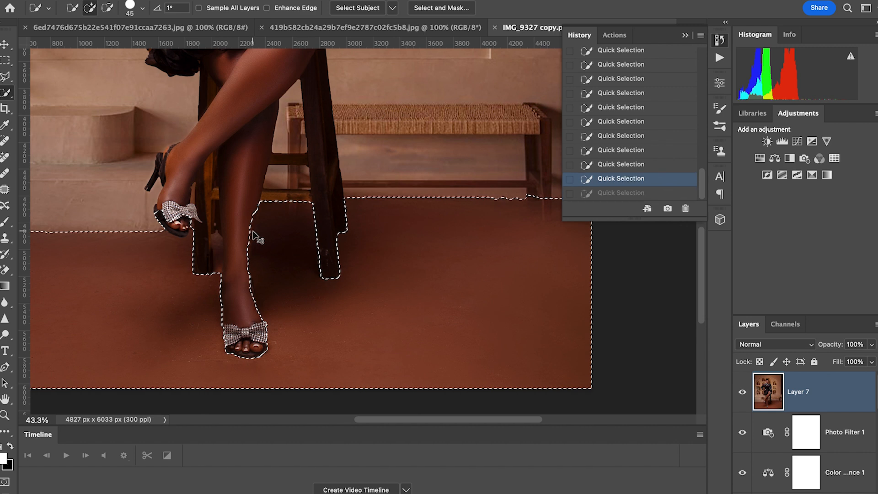
Step: Refine the floor selection around the shin, the other stool leg and the raised sandal
drag(247, 232, 253, 218)
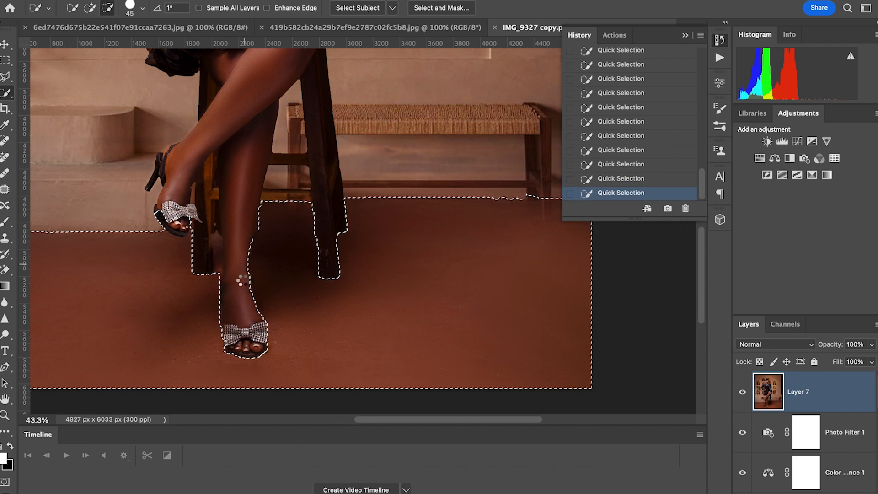
mouse_move(217, 236)
mouse_down()
mouse_move(218, 264)
mouse_move(194, 241)
mouse_up()
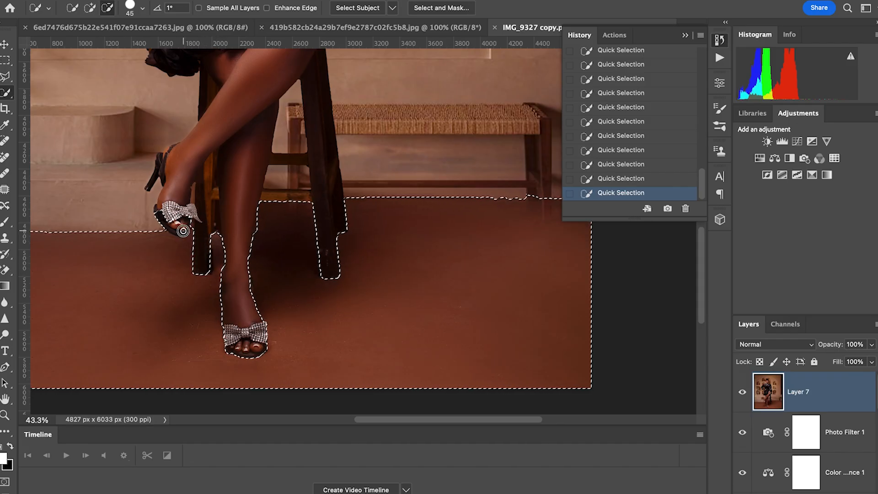
drag(167, 225, 173, 229)
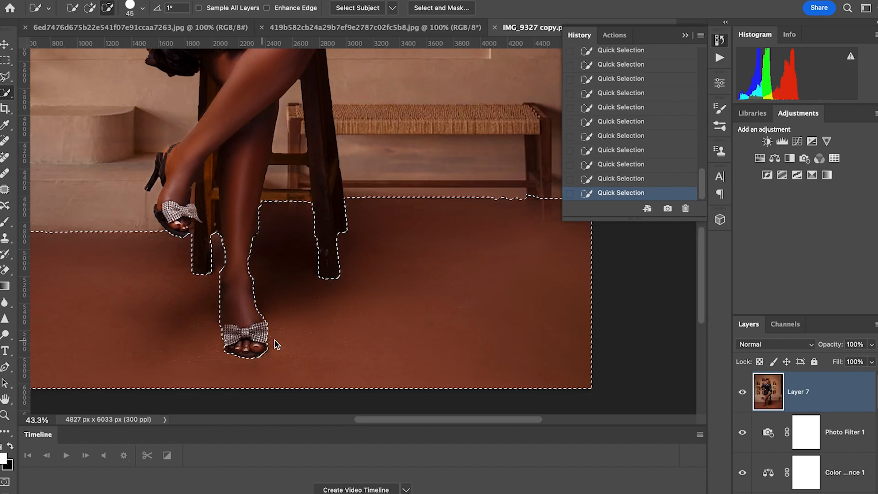
Step: Exclude the foot of the bench's far leg from the floor selection
scroll(320, 297, down, 3)
scroll(533, 158, right, 3)
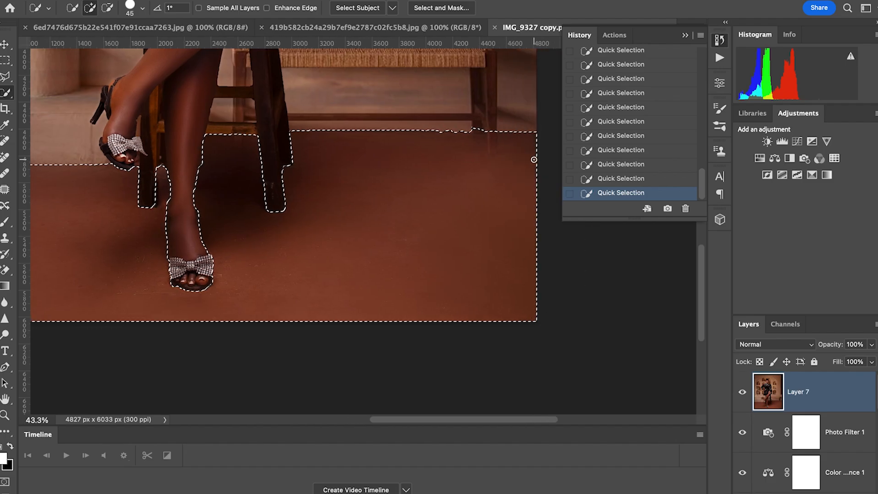
drag(472, 147, 468, 132)
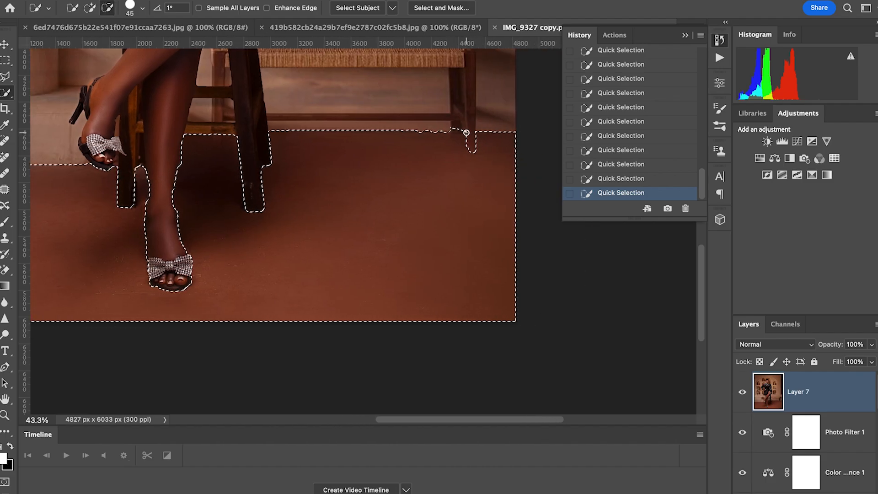
mouse_move(472, 141)
mouse_down()
mouse_move(450, 127)
mouse_move(450, 147)
mouse_up()
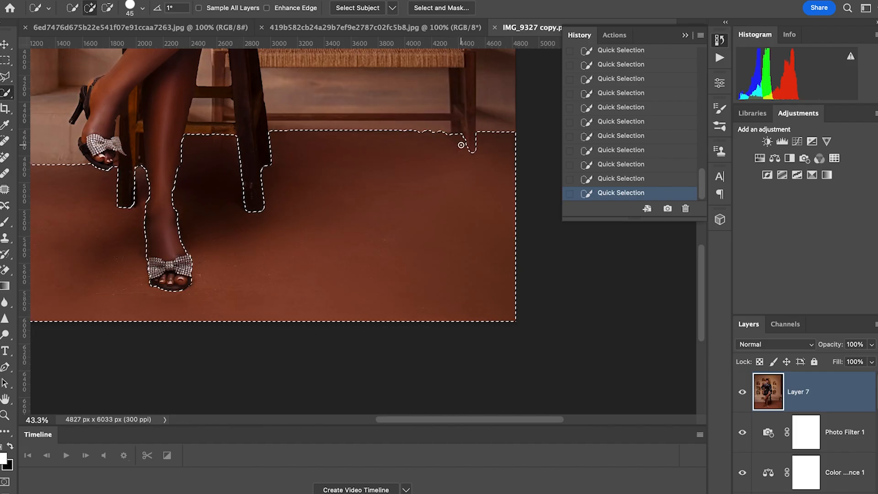
drag(449, 136, 455, 143)
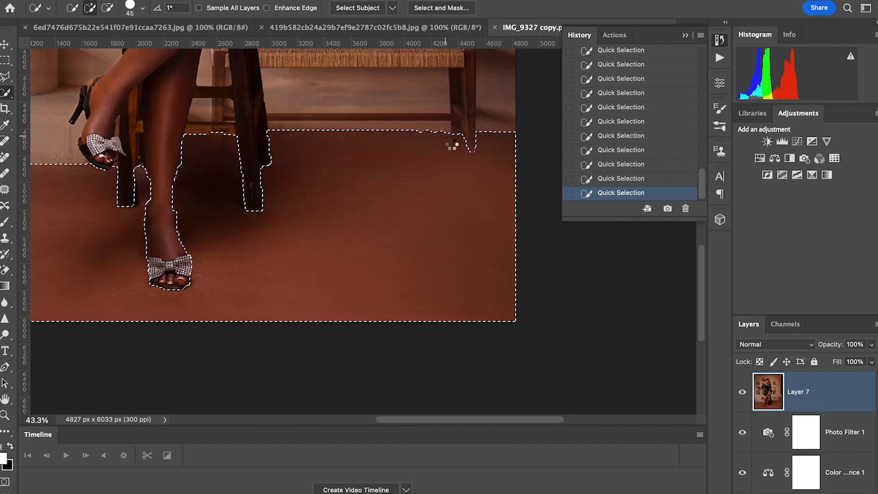
Step: Tighten the floor selection around the foot of the bench's far leg with a 15 px Quick Selection brush
scroll(478, 143, up, 5)
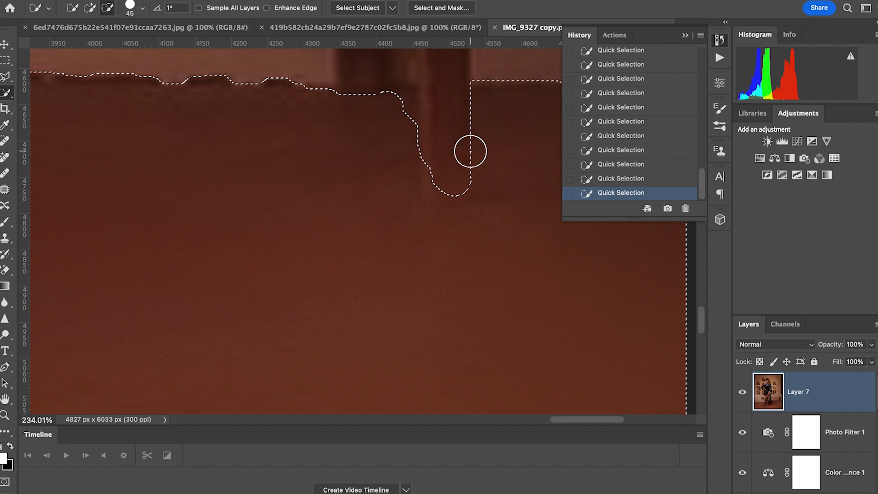
scroll(470, 152, down, 3)
key(bracketleft)
key(bracketleft)
key(bracketleft)
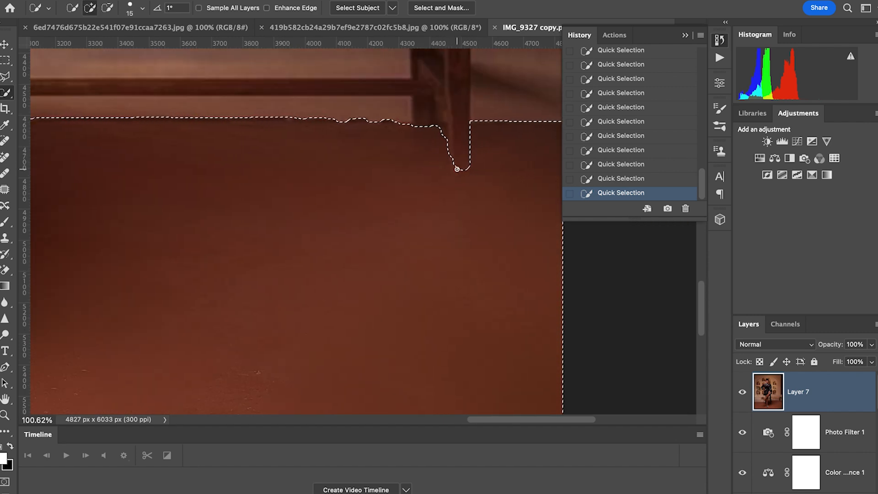
key(bracketleft)
key(bracketleft)
key(bracketleft)
key(alt)
drag(451, 167, 453, 155)
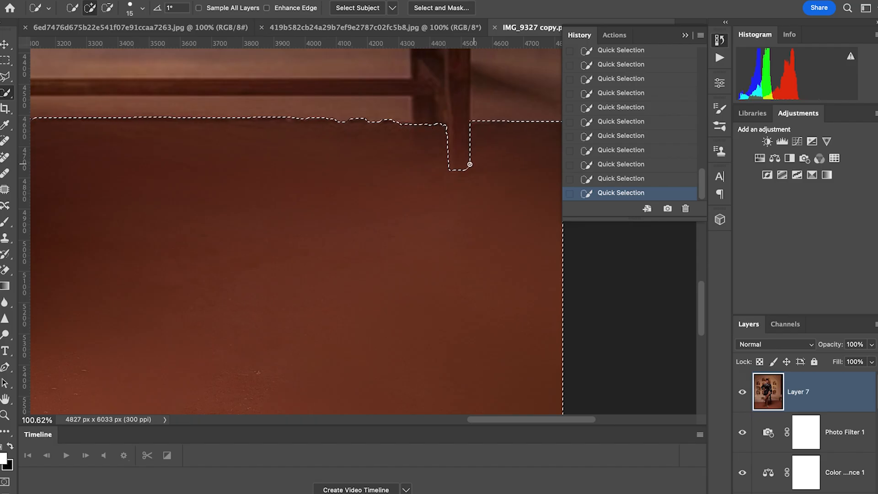
alt+click(459, 168)
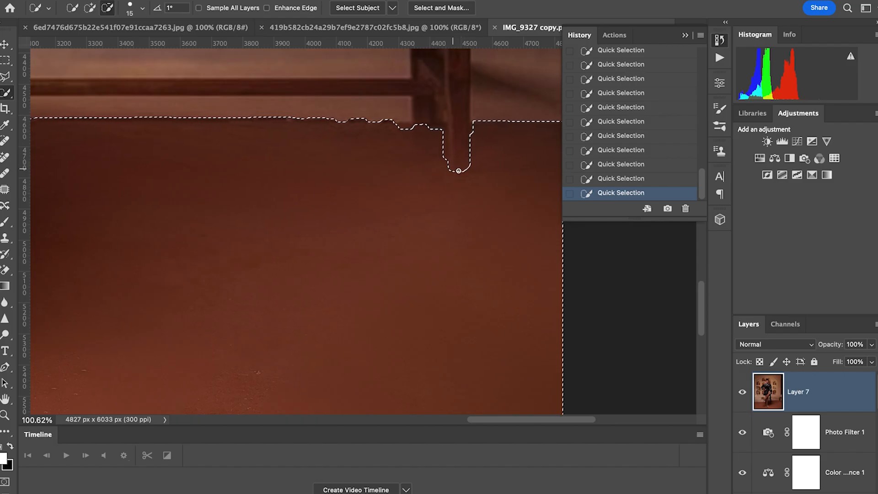
Step: Refine the floor selection along the standing leg's calf, on the side facing the stool leg nearest the bench
scroll(321, 190, left, 10)
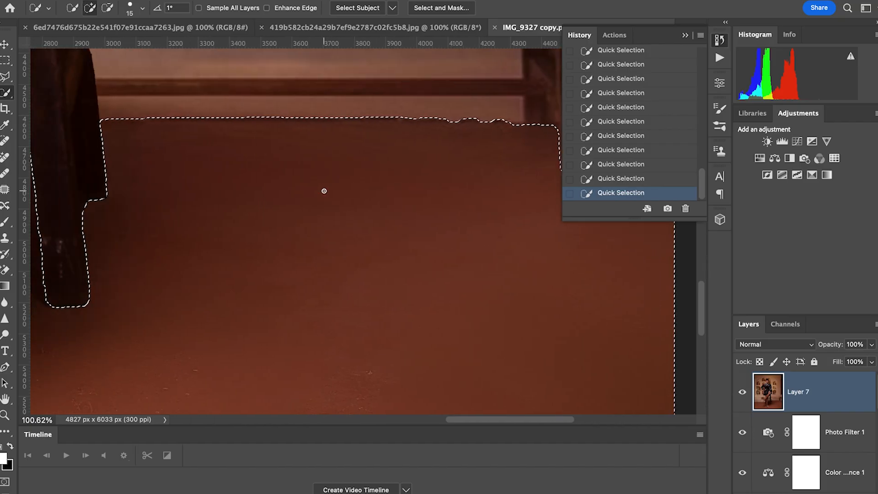
scroll(312, 160, left, 3)
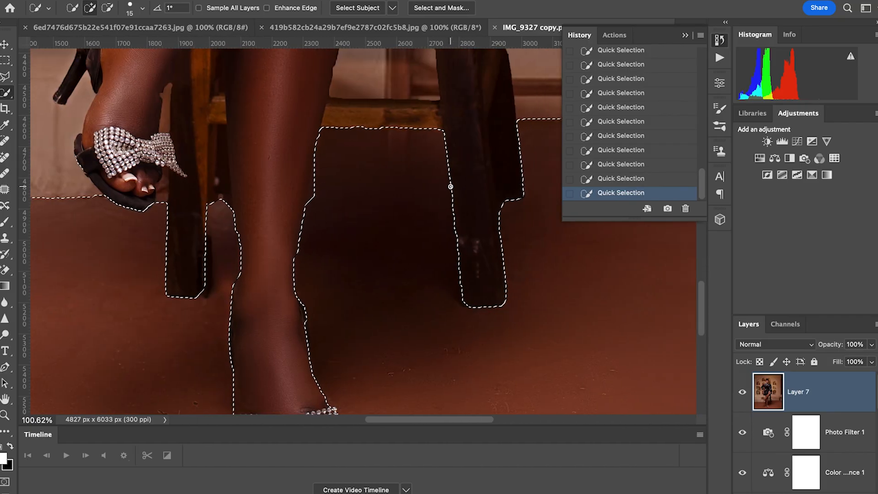
scroll(372, 256, down, 1)
scroll(363, 259, left, 1)
key(alt)
drag(323, 155, 323, 188)
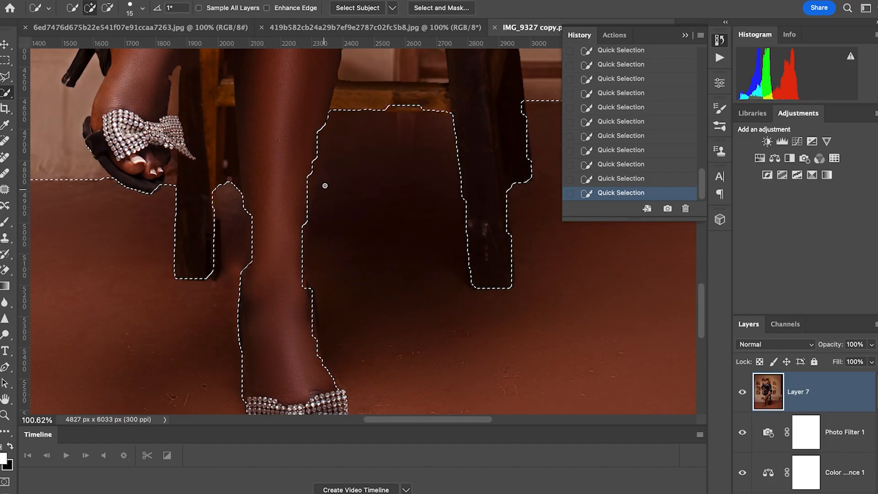
key(alt)
drag(313, 190, 310, 195)
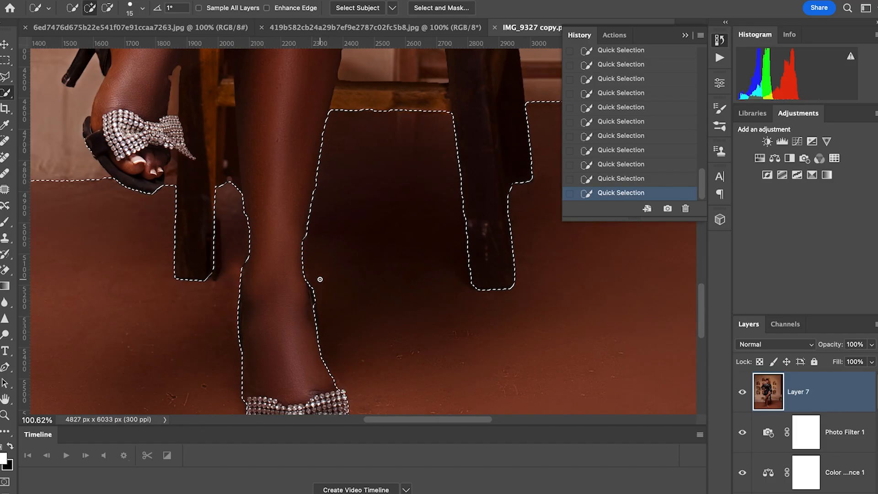
Step: Clean up the floor selection edge around the standing leg's ankle, both sides of the shin and the lower sandal
scroll(319, 297, down, 3)
key(alt)
drag(312, 240, 311, 263)
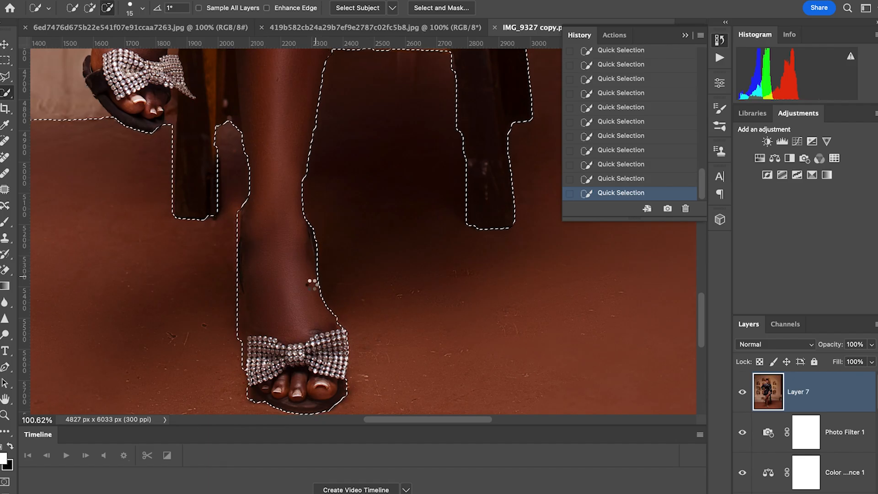
drag(341, 333, 326, 309)
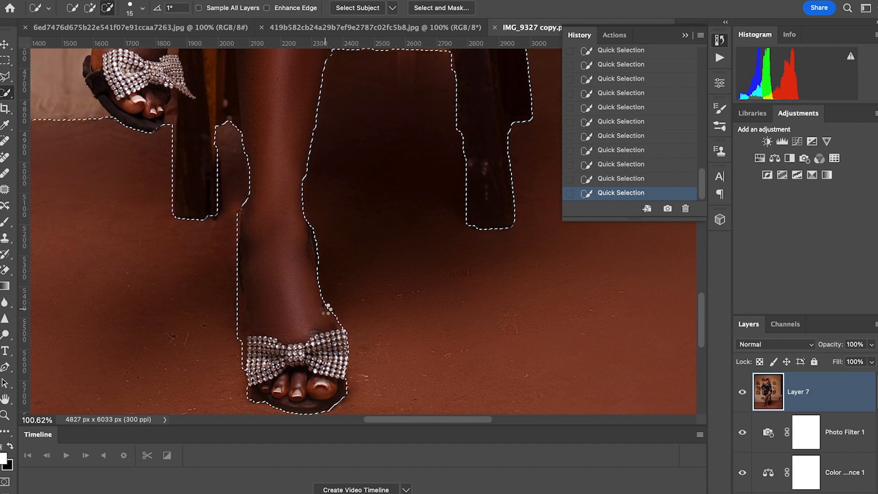
scroll(303, 210, down, 3)
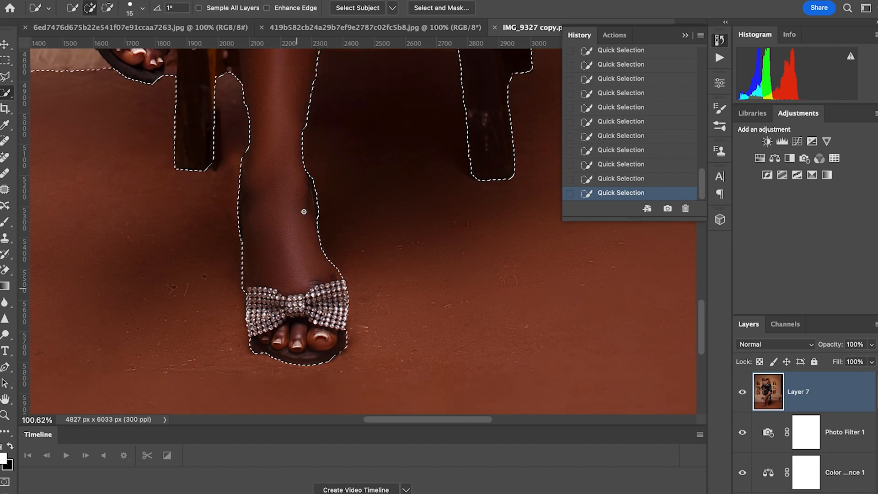
mouse_move(259, 120)
mouse_down()
mouse_move(249, 109)
mouse_move(250, 159)
mouse_up()
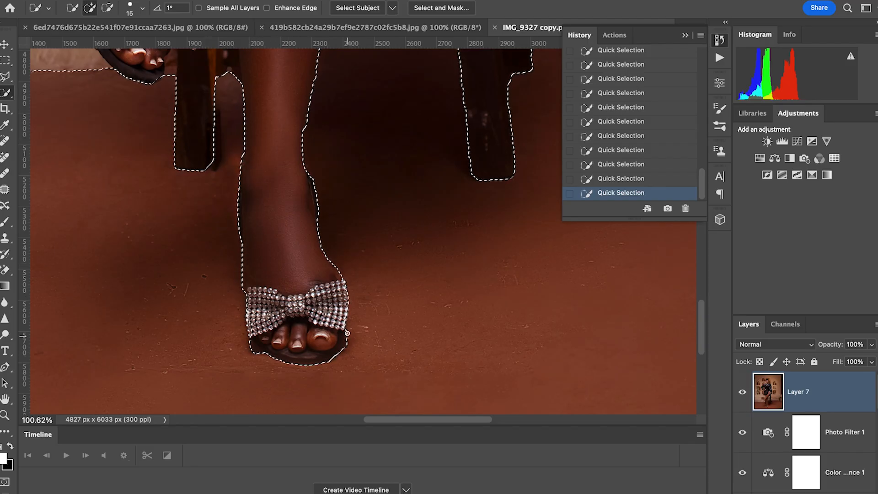
key(alt)
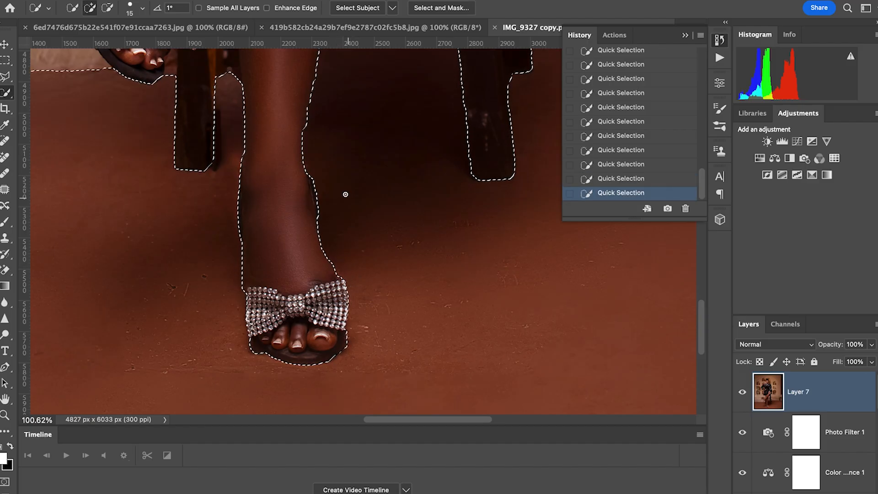
Step: Invert the floor selection and copy everything except the floor from Layer 7 to a new layer
scroll(313, 233, left, 5)
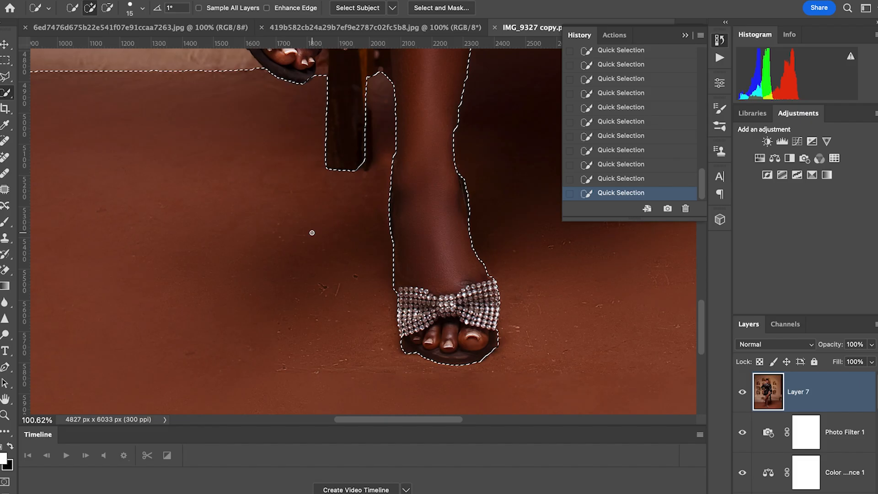
scroll(317, 257, left, 10)
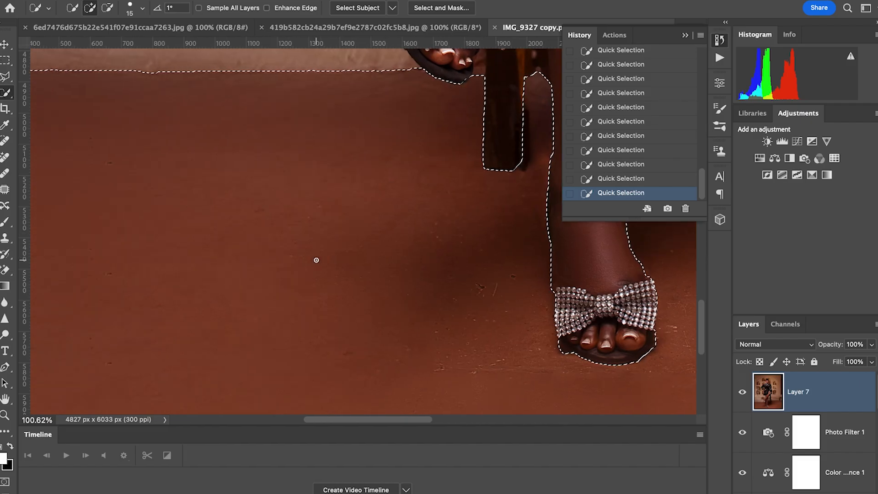
alt+scroll(316, 259, down, 10)
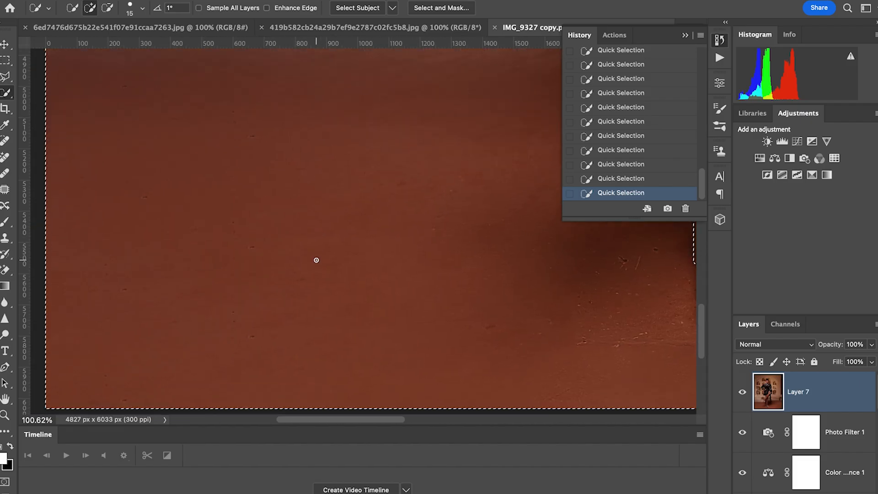
scroll(359, 226, down, 5)
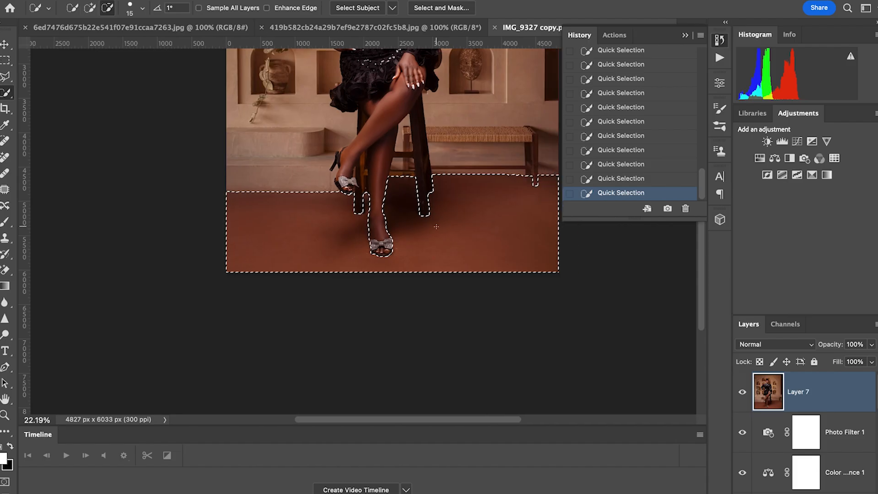
scroll(442, 198, right, 2)
scroll(393, 238, up, 1)
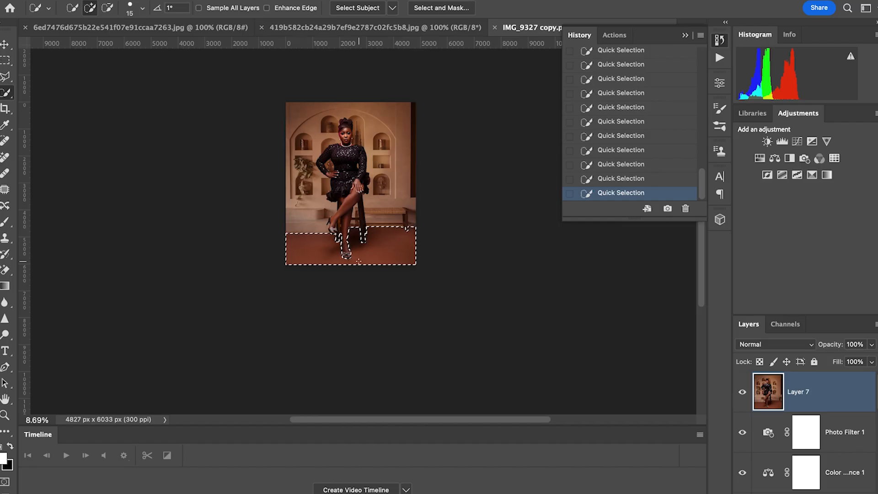
right_click(391, 242)
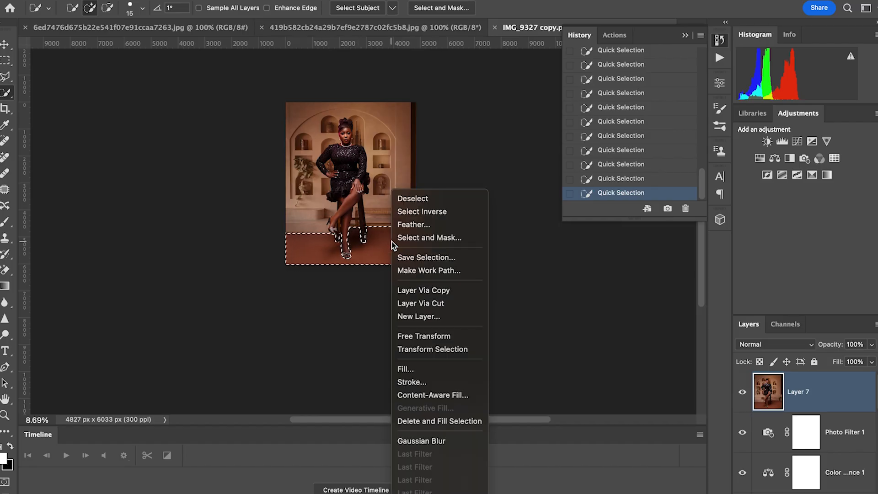
click(422, 213)
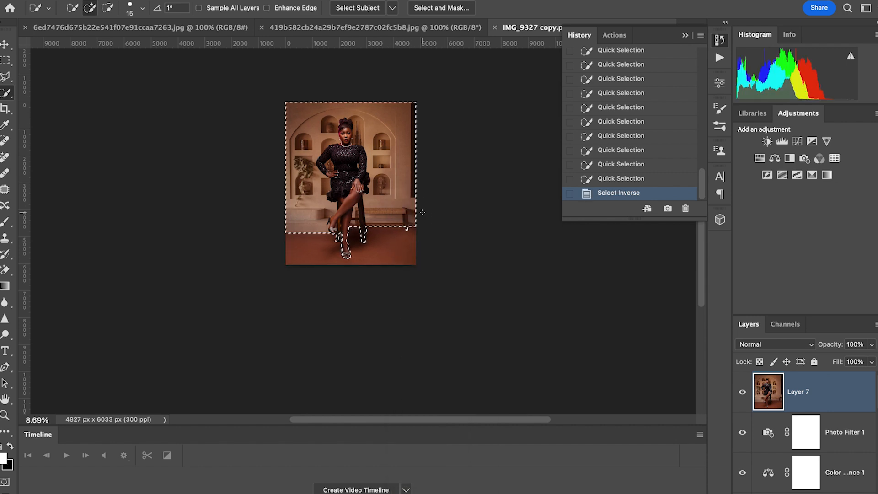
key(ctrl+j)
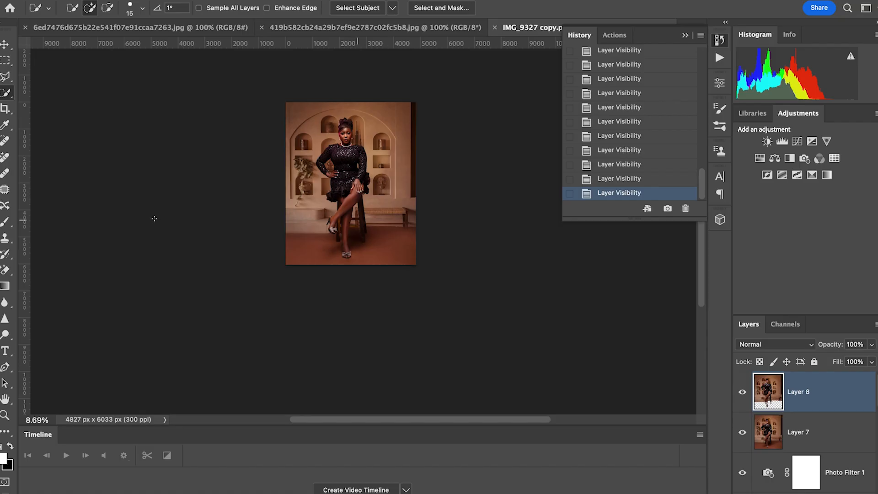
Step: In Finder's Downloads folder, preview the arched alcove image 6e93512d05eb5ea46bf1173ce99a2ab5.jpg and open it in Photoshop
key(v)
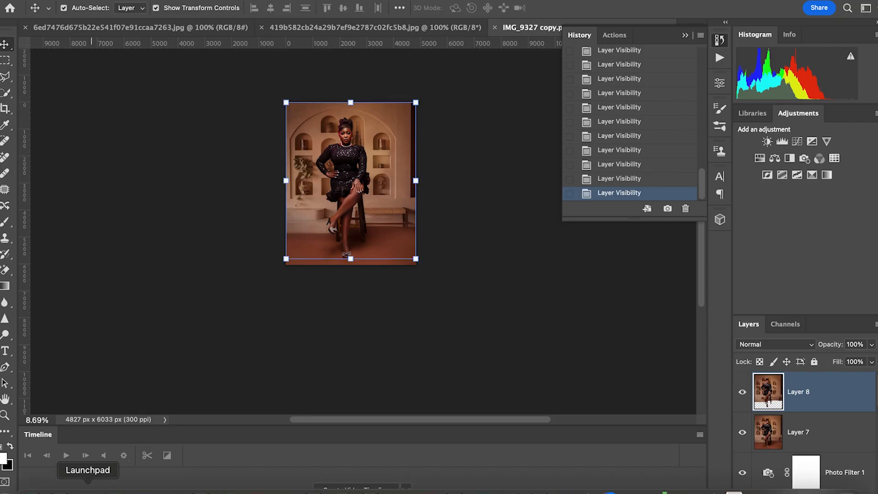
click(31, 488)
click(417, 192)
click(288, 104)
key(space)
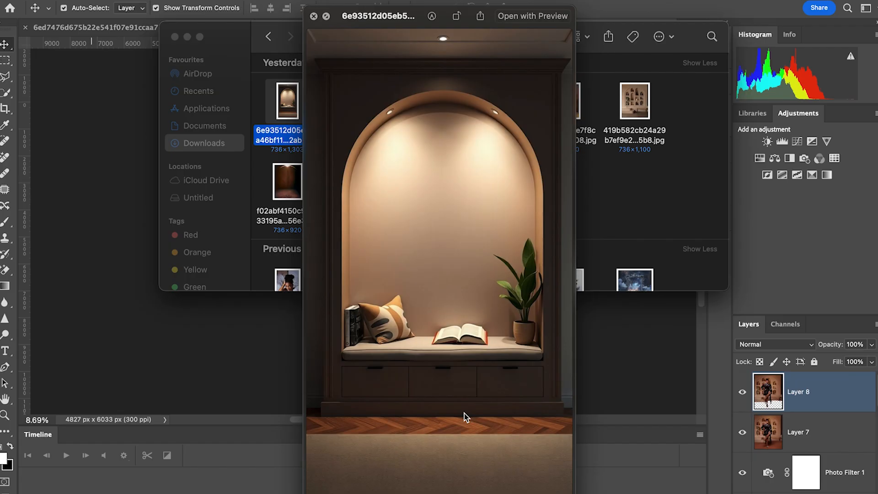
key(space)
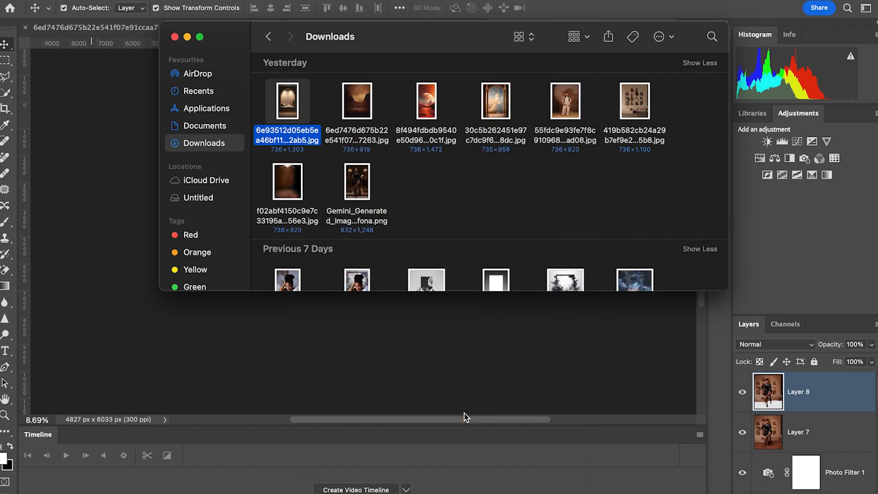
right_click(284, 97)
mouse_move(415, 113)
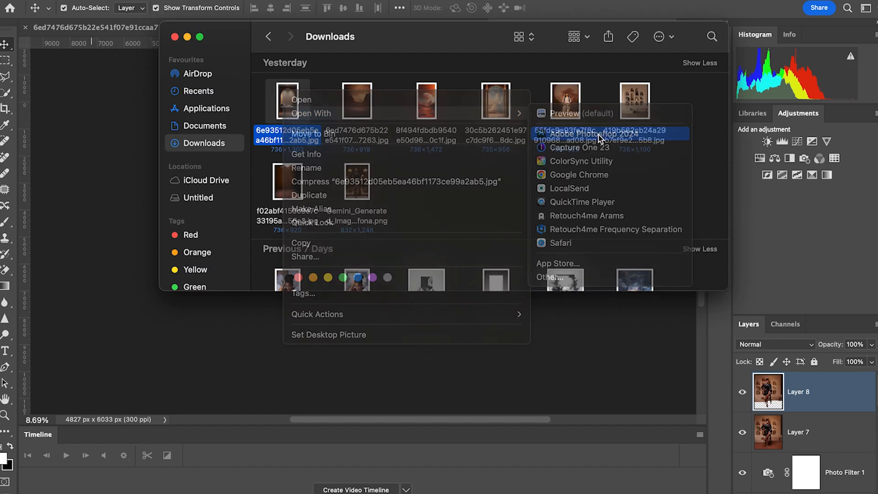
click(599, 137)
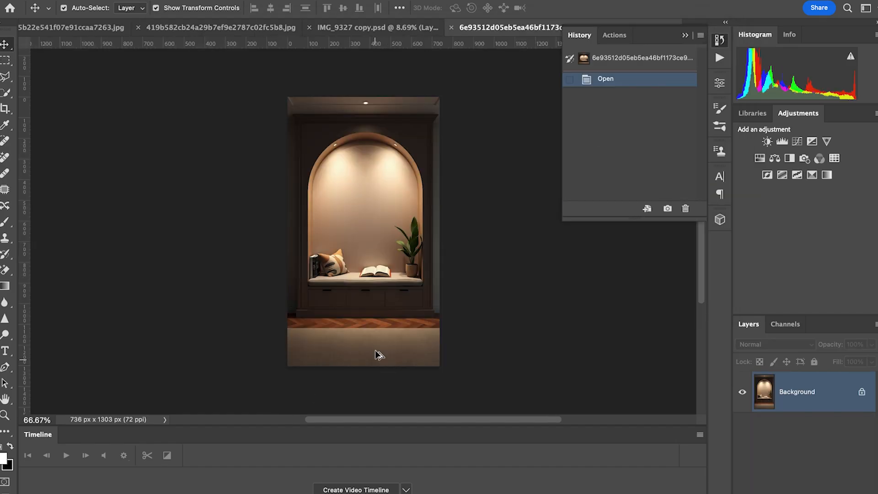
Step: Outline the herringbone wood floor strip below the window seat across the full image width with the Polygonal Lasso
scroll(377, 366, up, 5)
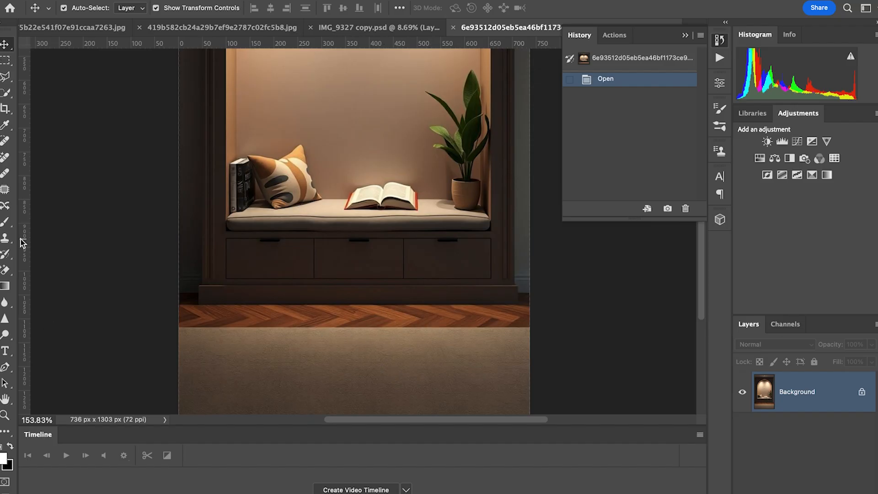
key(l)
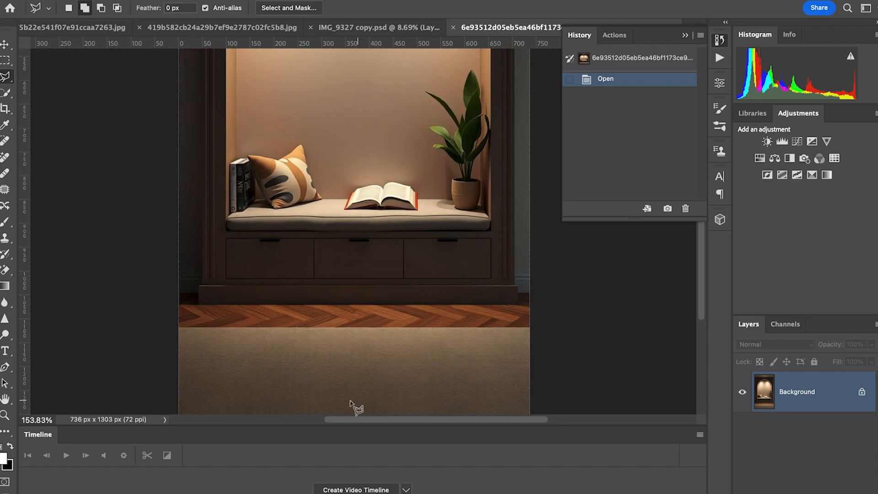
click(180, 306)
scroll(494, 315, down, 1)
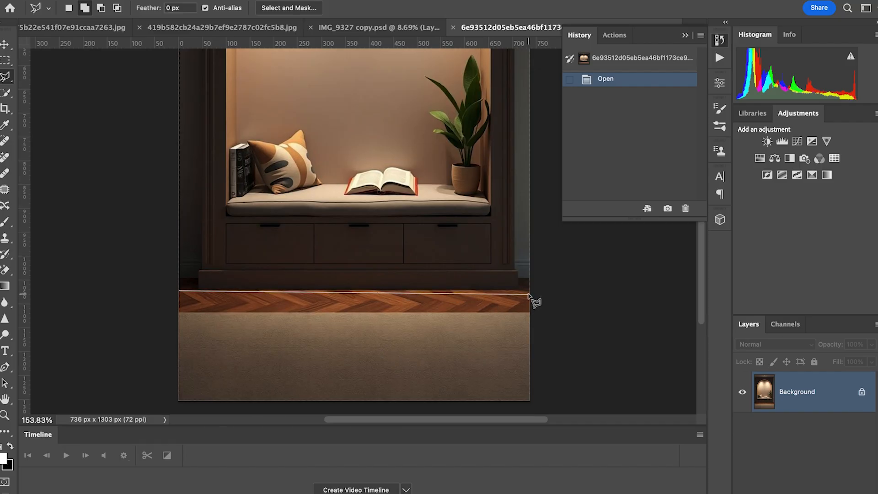
click(530, 291)
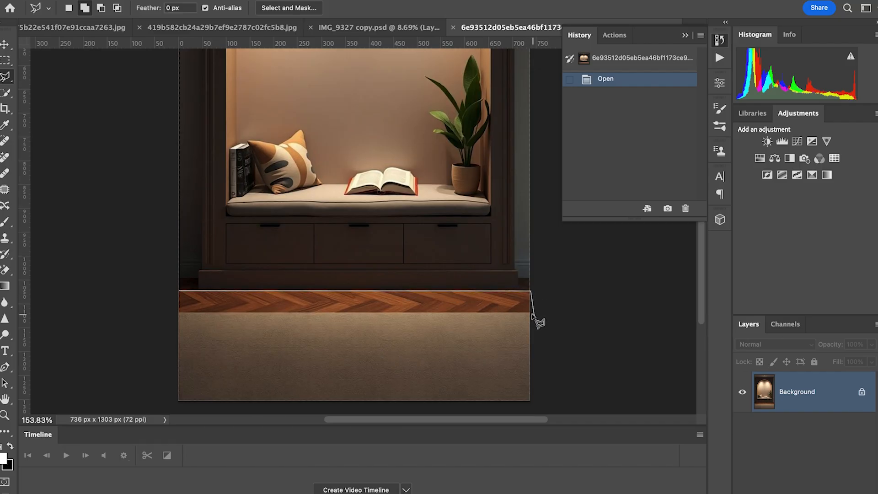
click(530, 311)
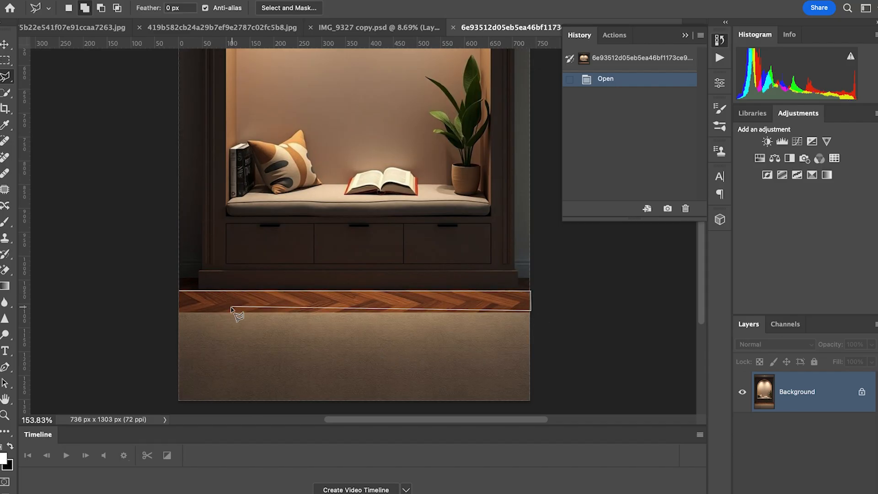
click(177, 312)
click(180, 293)
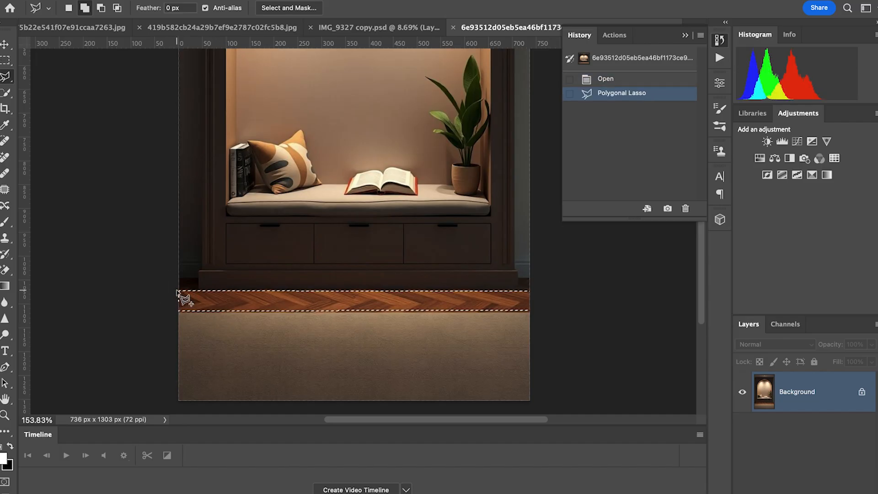
Step: Feather the herringbone floor strip selection by 4 pixels
right_click(328, 330)
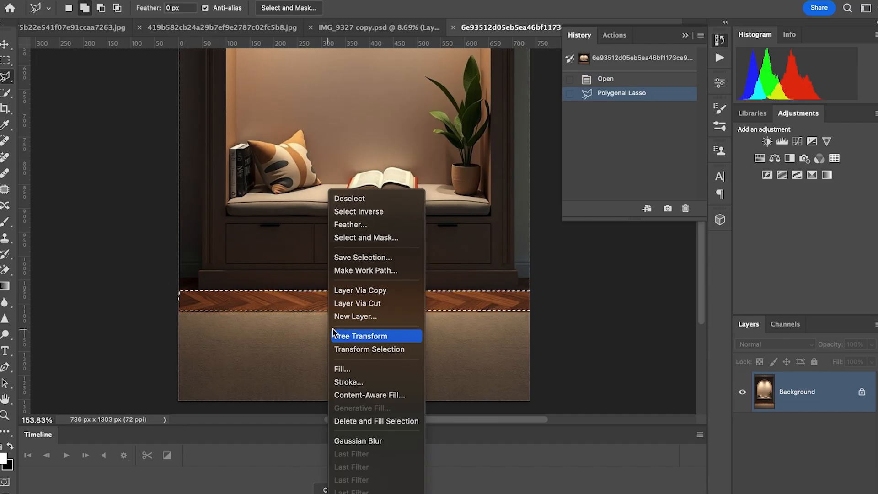
click(360, 225)
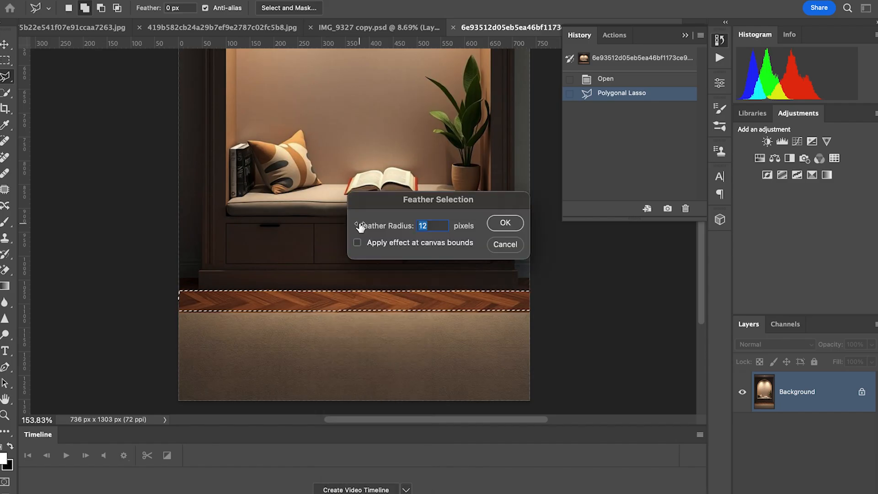
text(4)
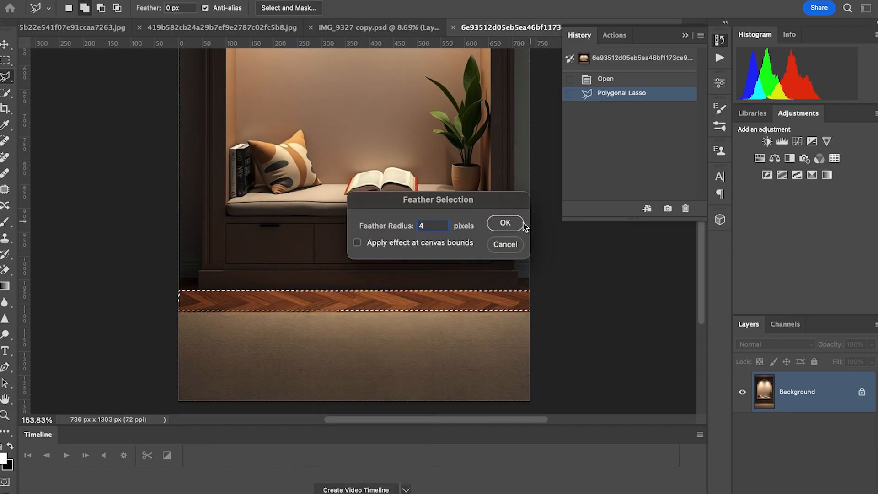
click(506, 222)
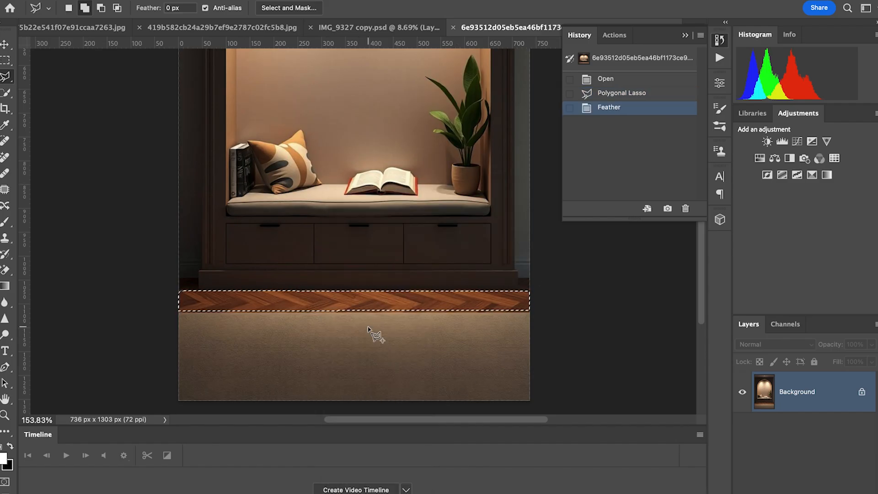
Step: Duplicate the selected herringbone strip downward five times to cover the carpet to the image's lower edge, and deselect
key(v)
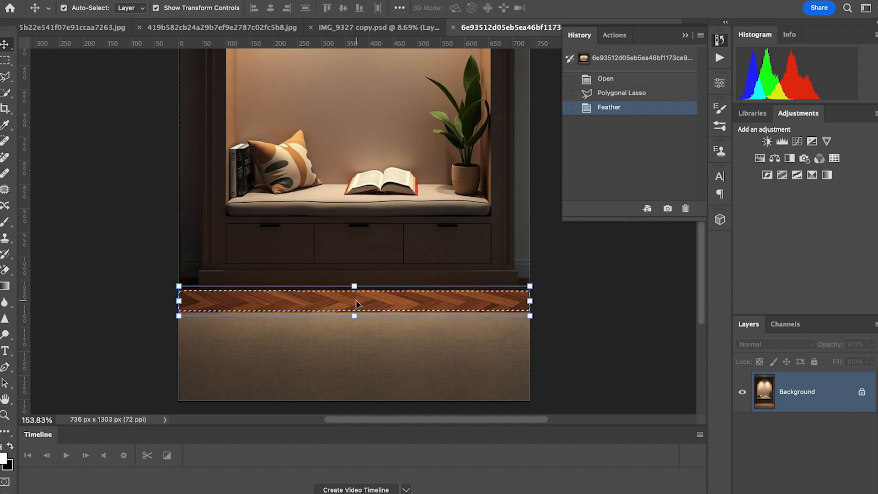
drag(359, 304, 355, 322)
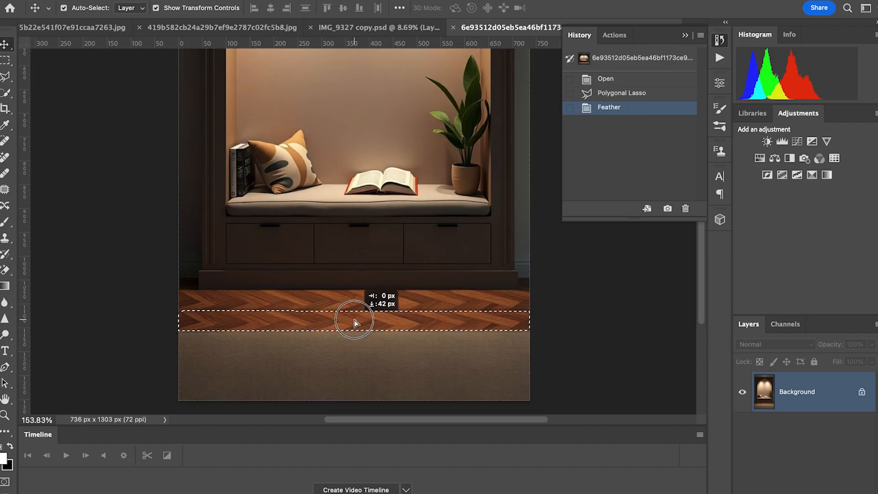
drag(355, 322, 339, 395)
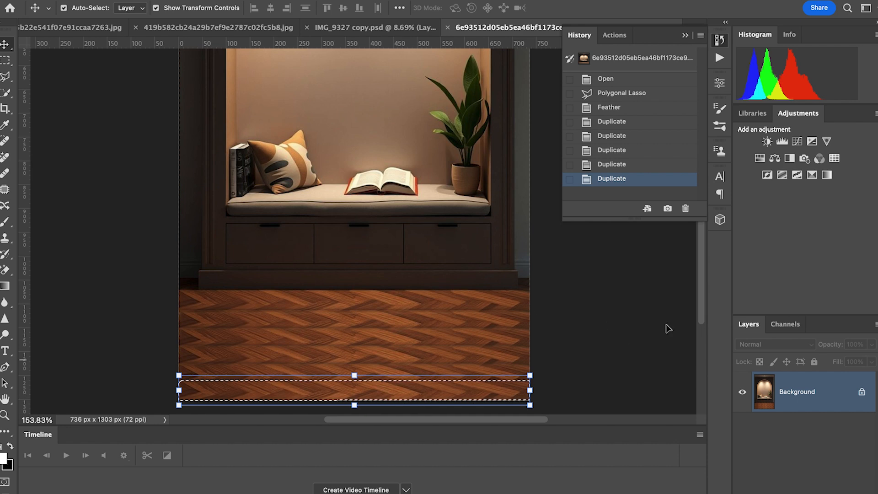
key(super+d)
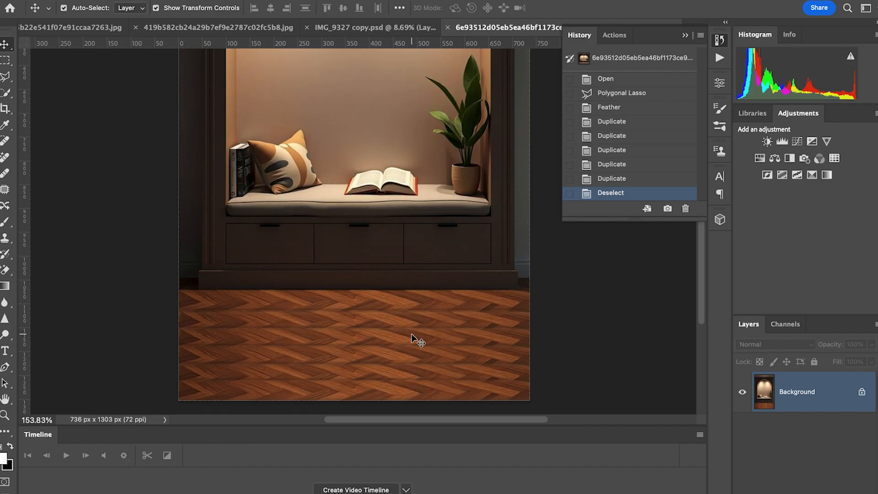
Step: Outline the whole extended herringbone floor, from the cabinet base to the image's lower edge, with the Polygonal Lasso
key(l)
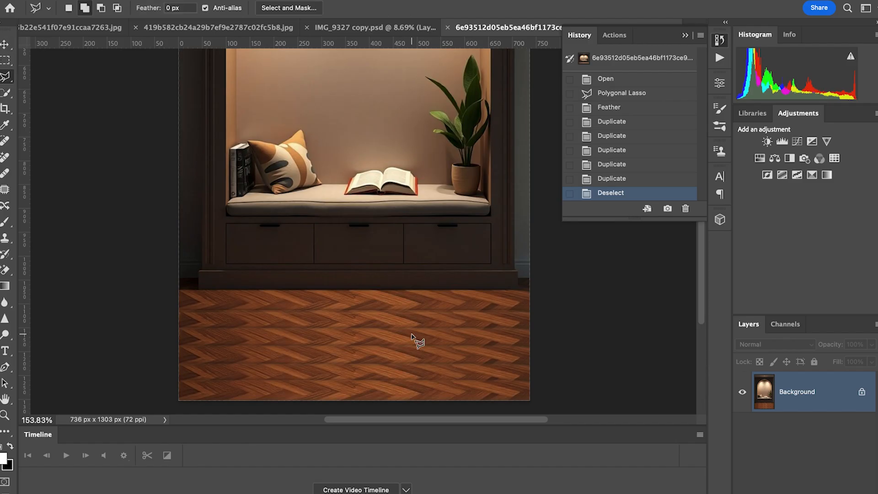
click(178, 291)
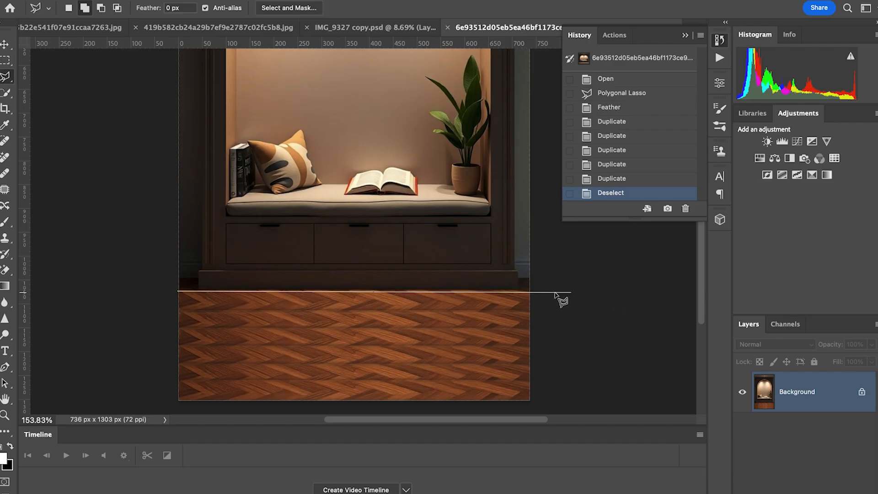
click(529, 292)
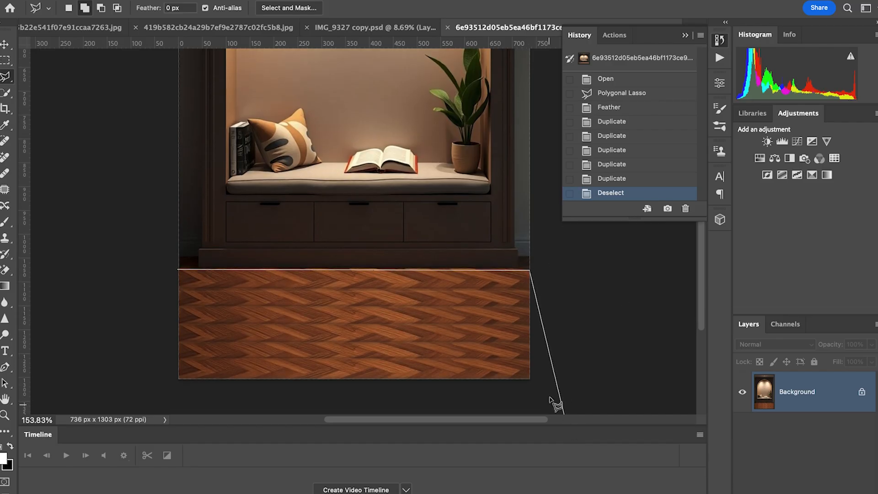
click(532, 379)
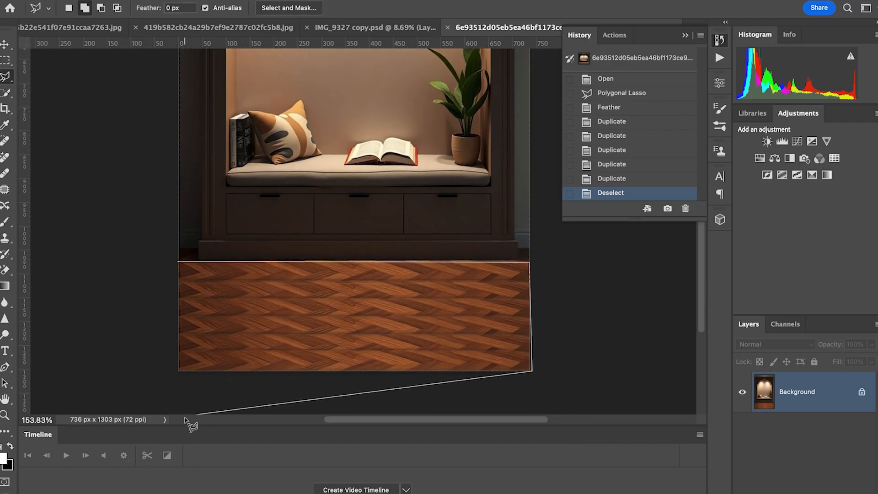
click(174, 369)
click(179, 257)
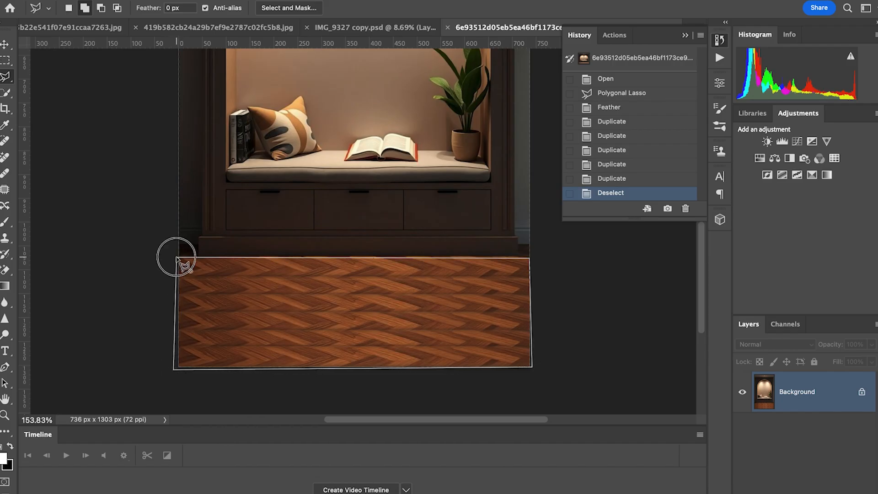
Step: Move the selected floor into IMG_9327 copy.psd and scale it to about 714% so it covers the portrait's floor area
key(v)
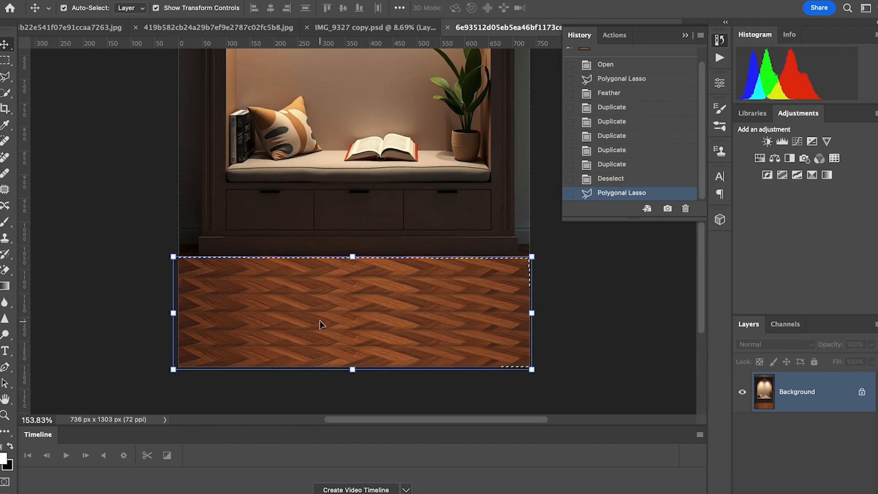
drag(336, 325, 415, 235)
drag(337, 252, 283, 254)
drag(415, 224, 426, 219)
drag(371, 237, 371, 231)
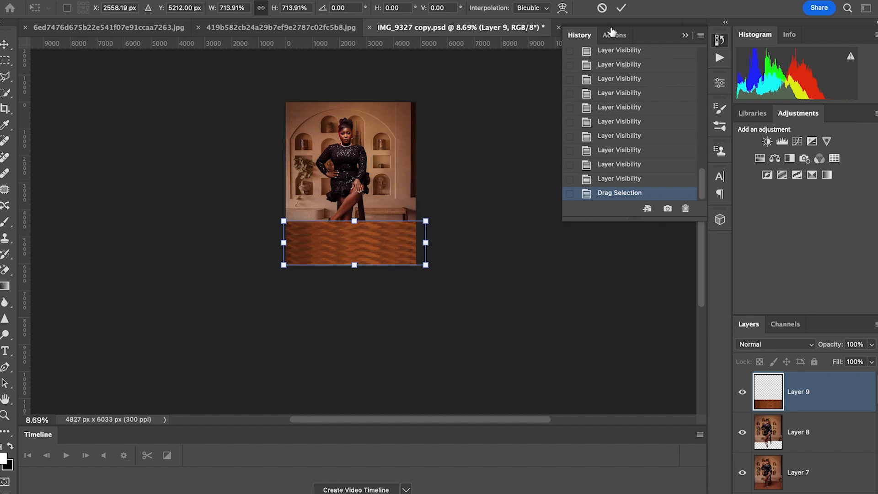
click(620, 7)
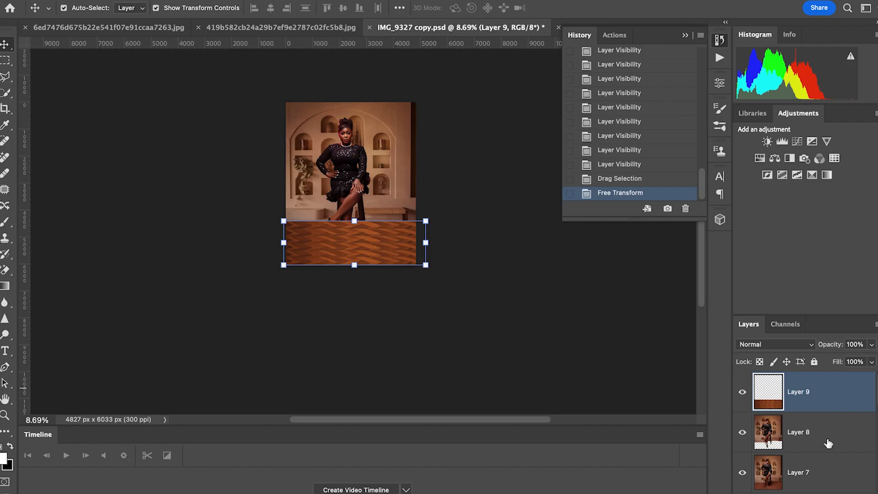
Step: Reorder Layer 8 above the herringbone floor layer so the subject and background cover it
drag(819, 438, 805, 392)
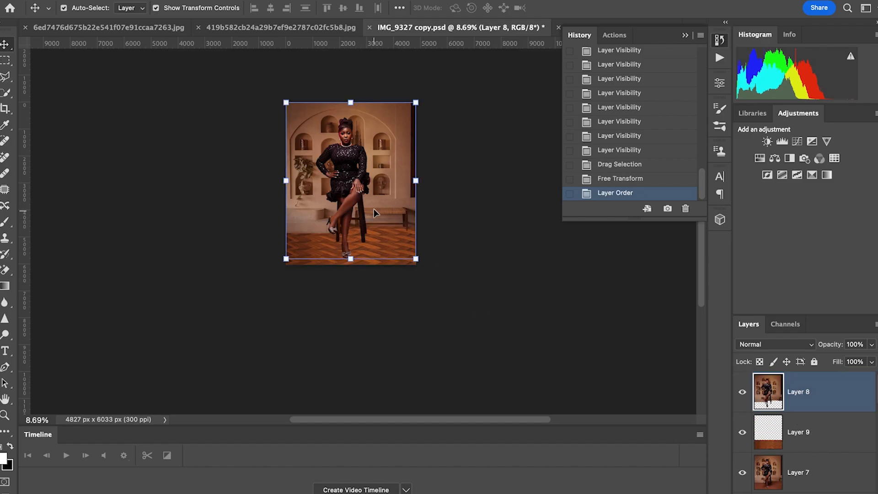
scroll(372, 247, up, 5)
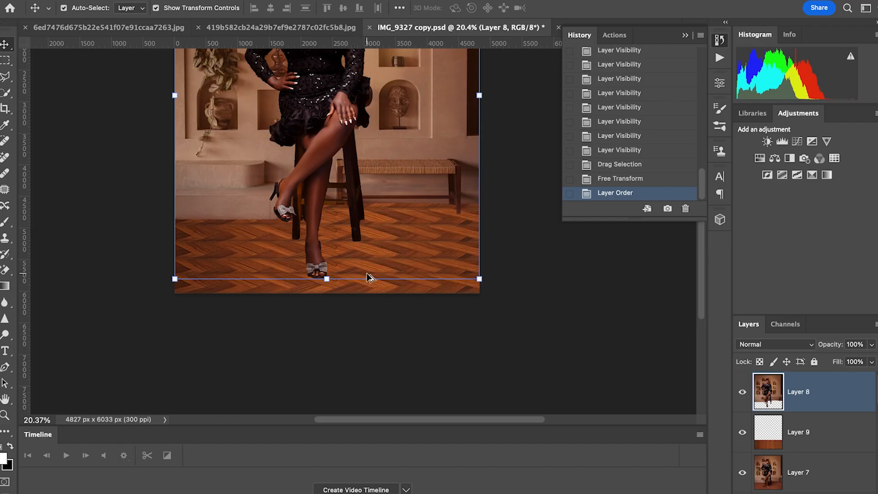
scroll(371, 277, down, 2)
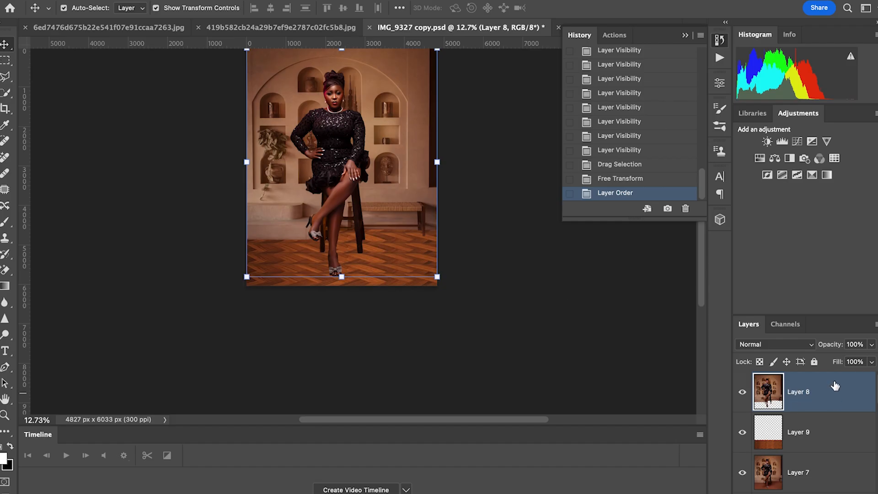
Step: Lower the opacity of the herringbone floor on Layer 9 to 30%
click(818, 438)
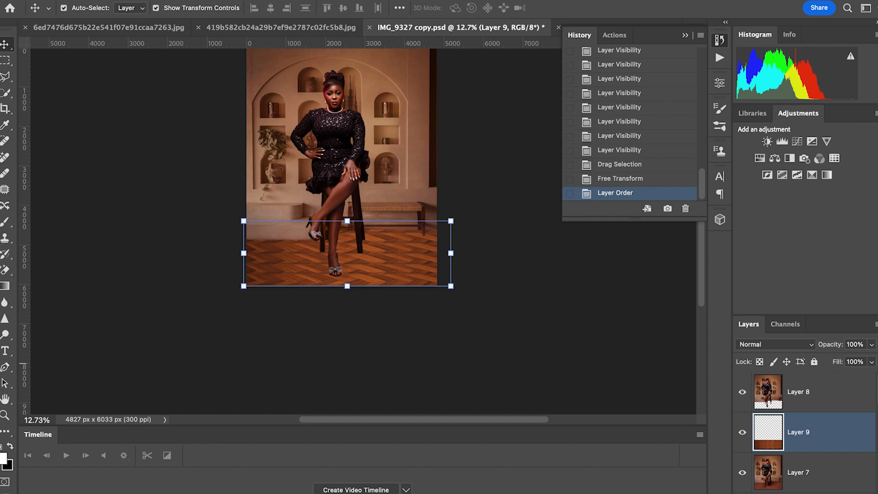
drag(871, 350, 846, 361)
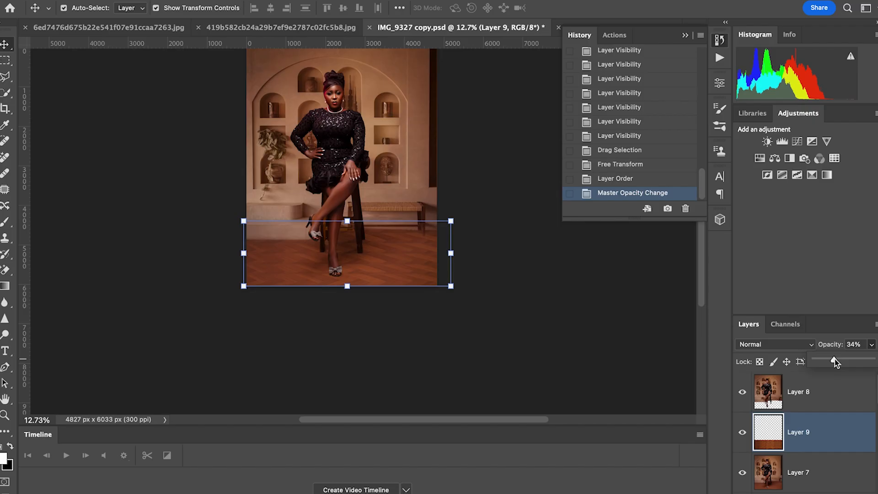
drag(831, 357, 833, 358)
Step: Compare the portrait with and without Layer 9, and examine how the herringbone floor blends around the feet and stool
click(741, 432)
click(742, 432)
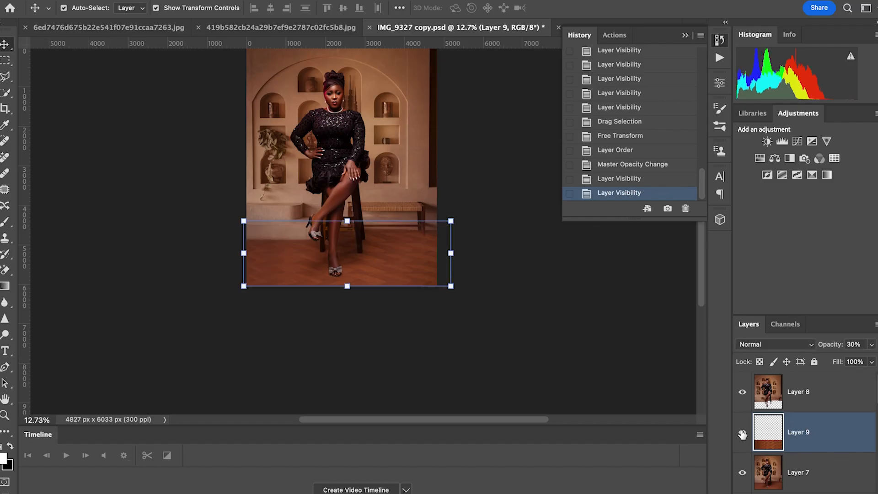
click(741, 432)
click(742, 432)
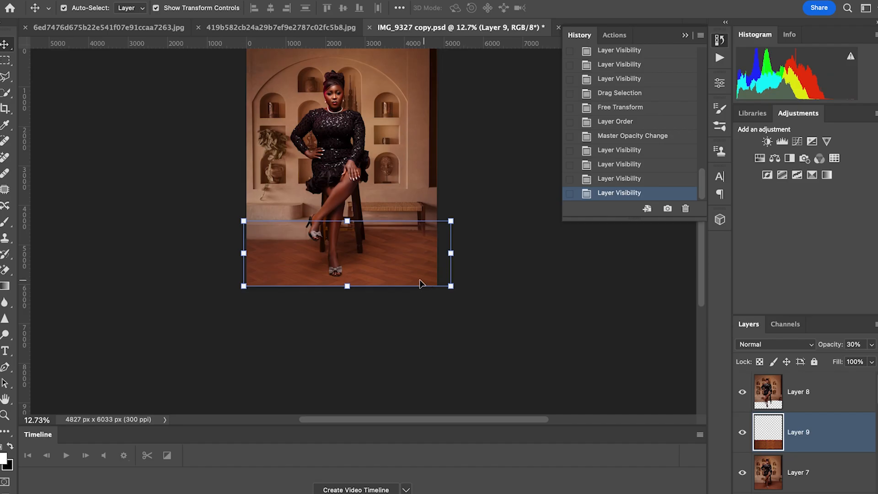
scroll(341, 264, up, 5)
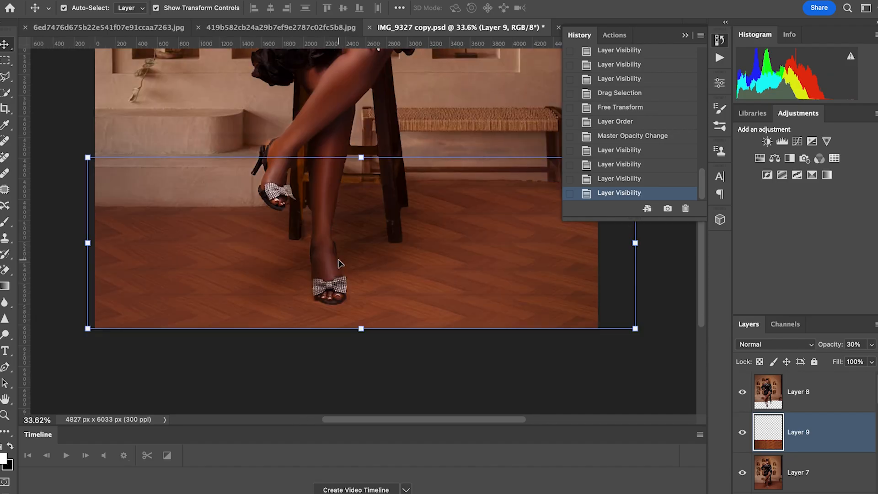
scroll(372, 265, up, 2)
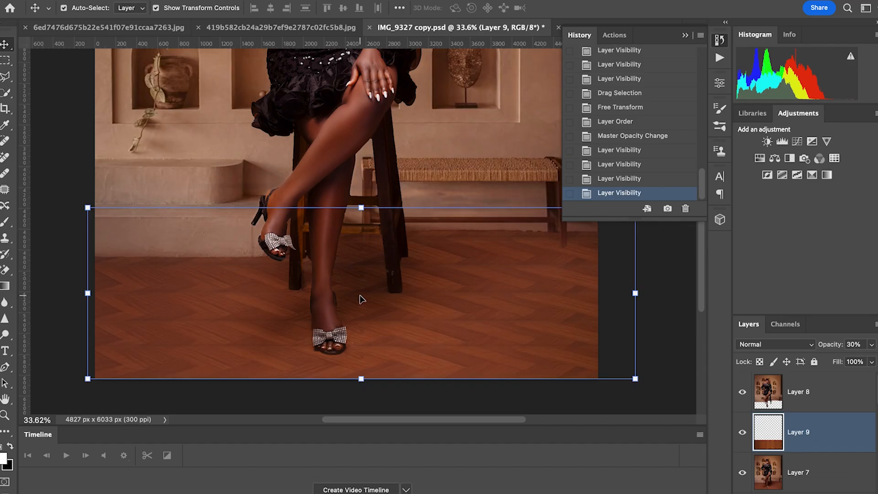
scroll(366, 301, down, 2)
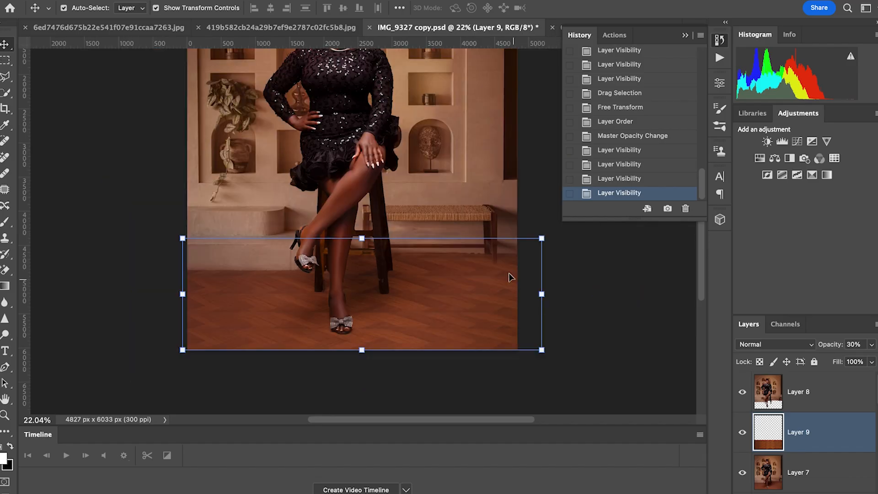
scroll(509, 274, up, 2)
scroll(485, 301, down, 3)
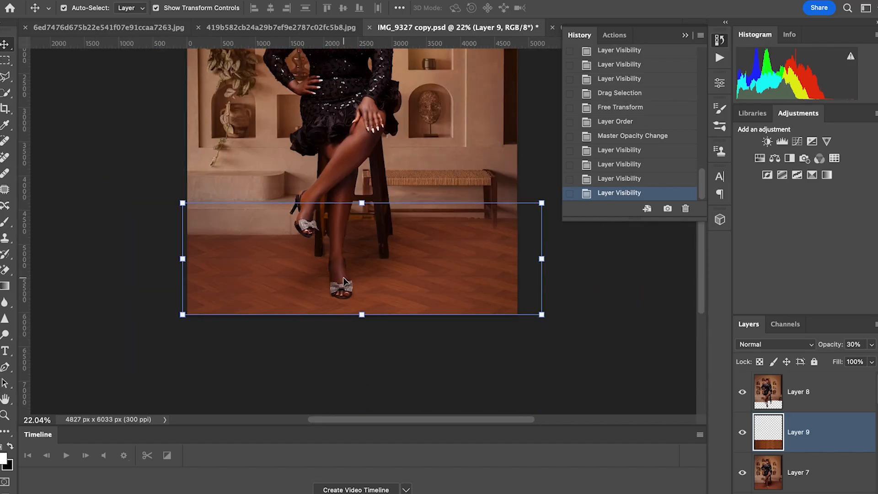
scroll(346, 282, up, 2)
scroll(361, 287, down, 3)
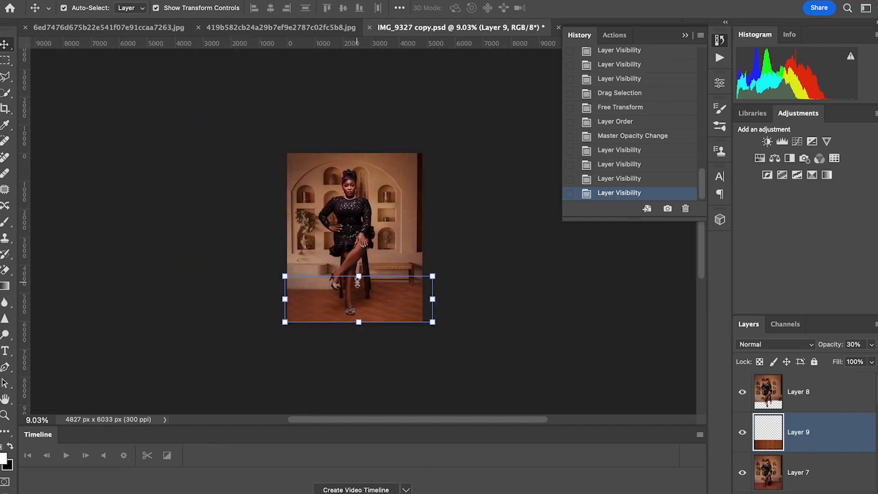
click(742, 434)
click(742, 434)
click(742, 435)
click(743, 435)
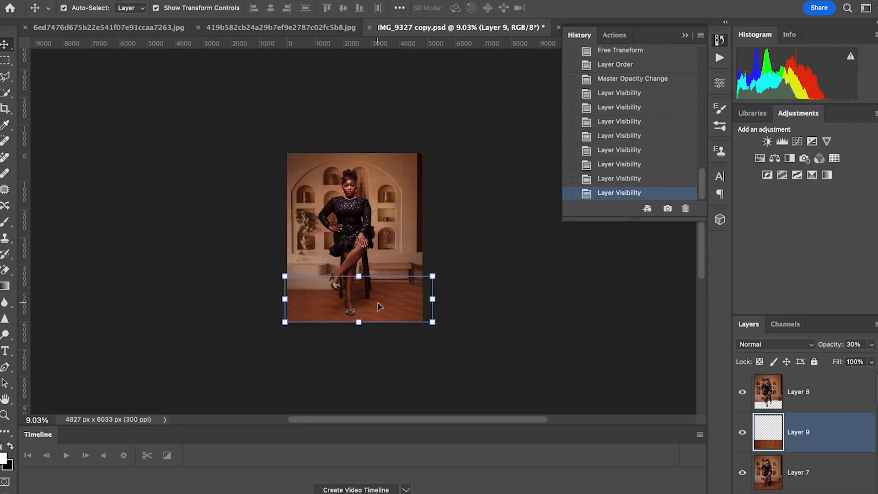
click(742, 432)
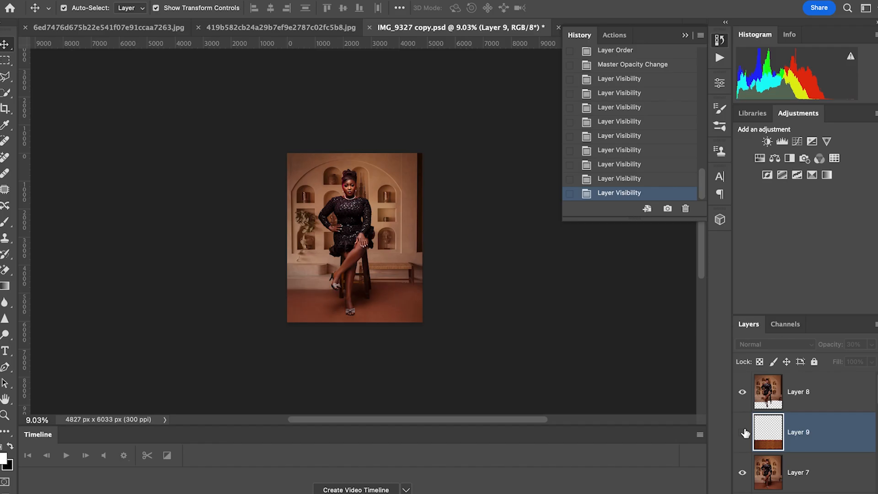
click(742, 432)
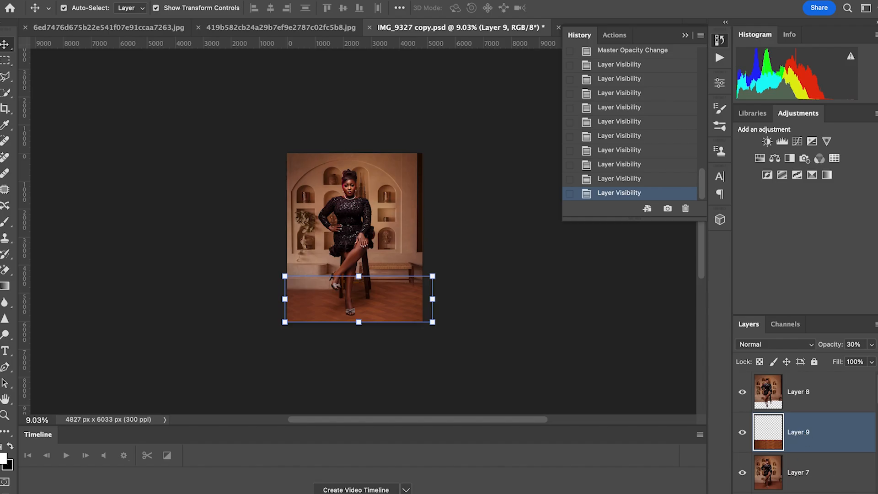
Step: Add a Curves adjustment above Layer 9 with black point input 11, a midpoint at 129/126 and white point input 227
click(797, 143)
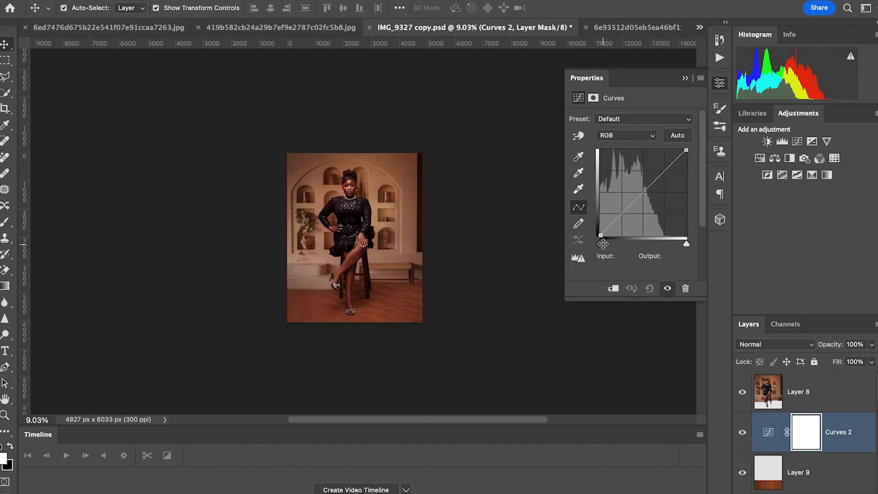
drag(599, 236, 603, 236)
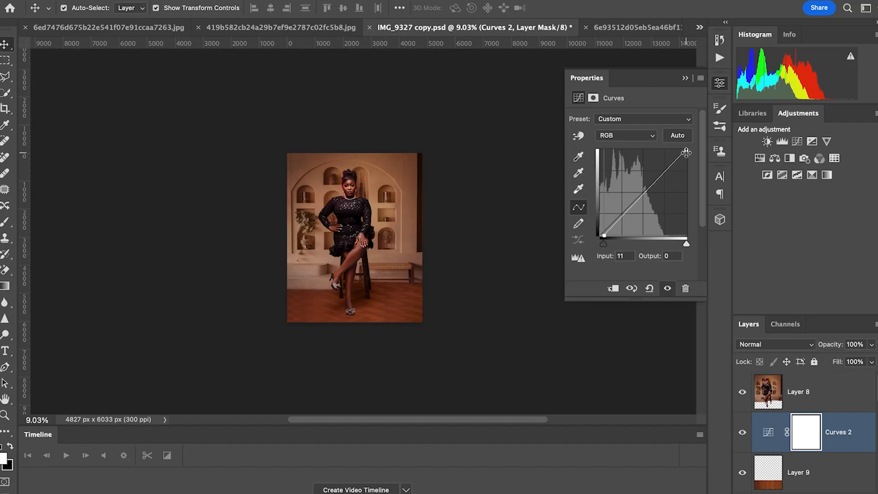
click(644, 193)
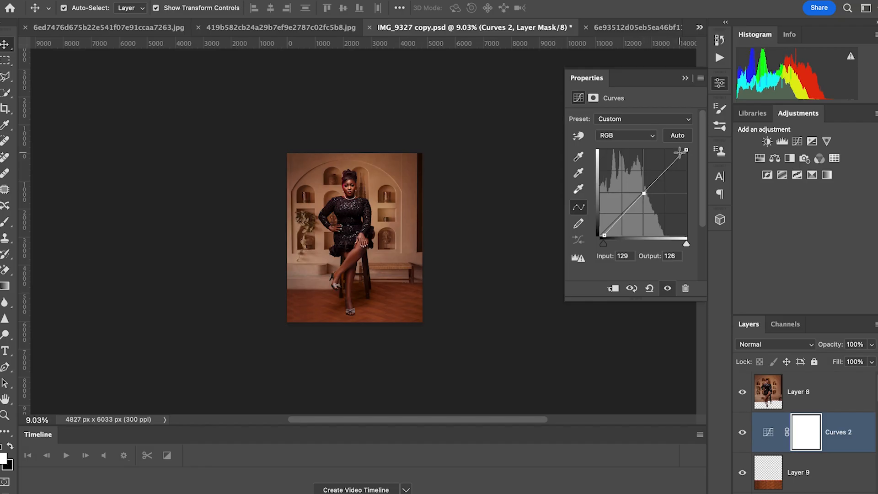
drag(684, 150, 676, 147)
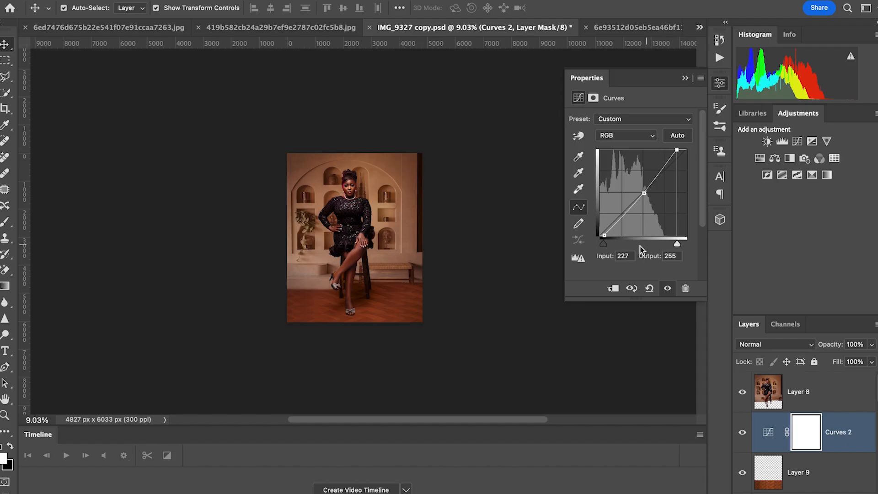
Step: Set the Curves 2 black point input to 5 and compare the floor's tone with and without the adjustment
click(742, 432)
click(741, 432)
click(742, 432)
click(742, 433)
drag(603, 237, 602, 236)
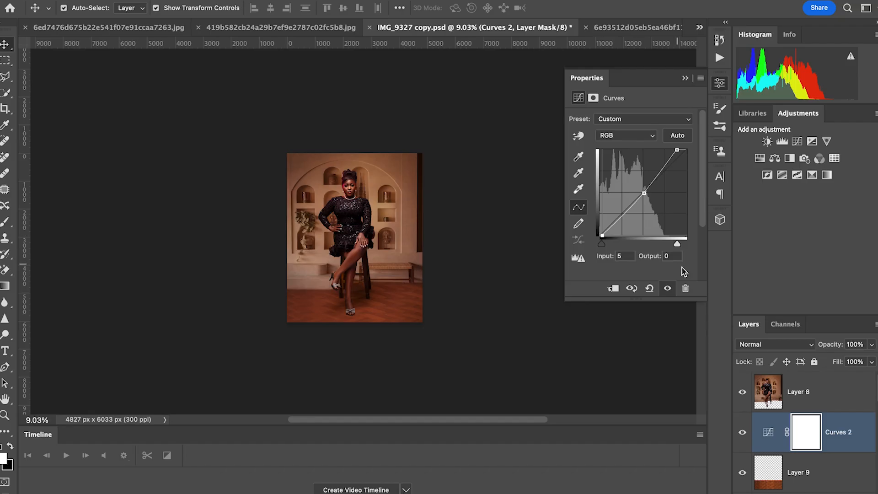
click(745, 432)
click(745, 432)
click(745, 432)
Step: Stamp the visible layers into a new layer above Layer 8 and open it in the Liquify filter
click(842, 399)
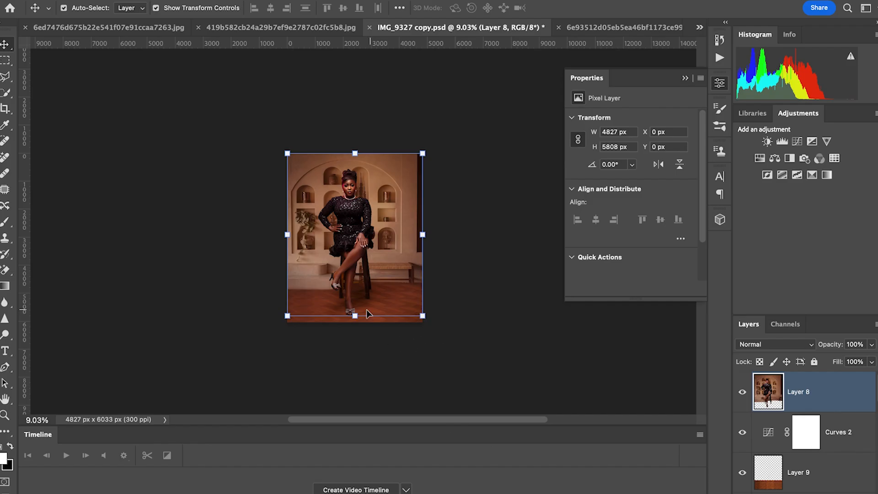
scroll(355, 306, up, 5)
scroll(359, 282, up, 2)
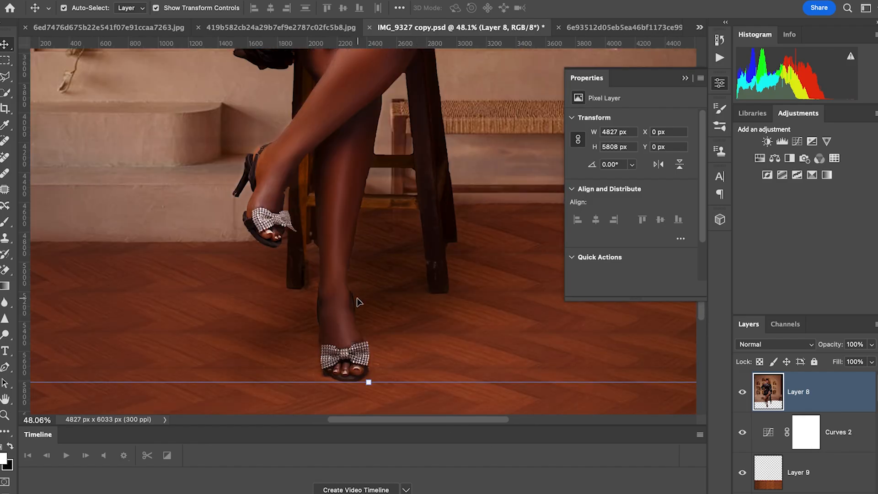
scroll(350, 291, up, 2)
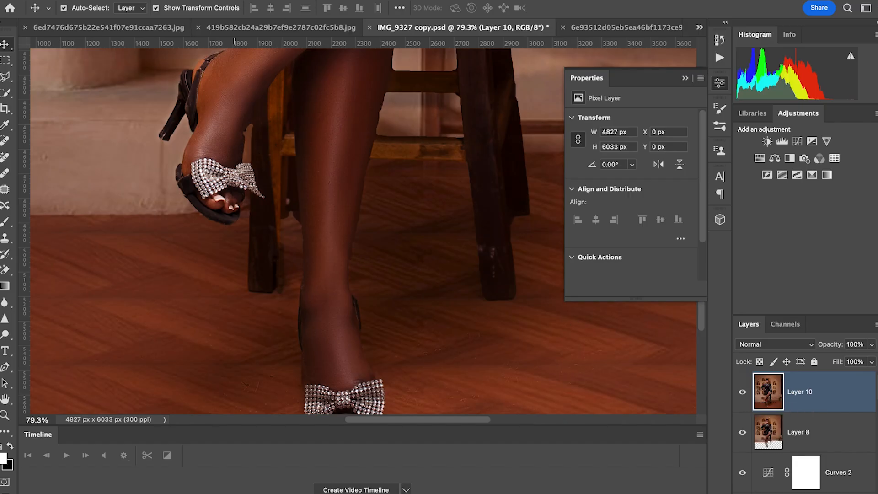
click(336, 1)
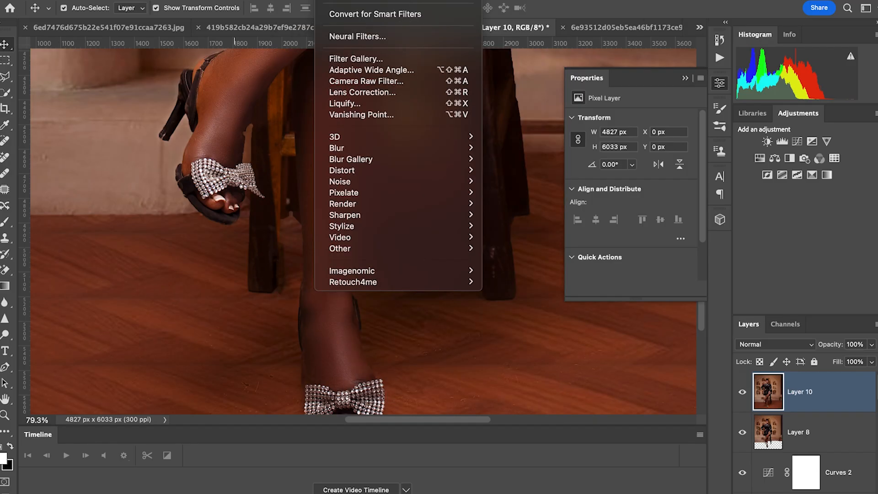
click(351, 103)
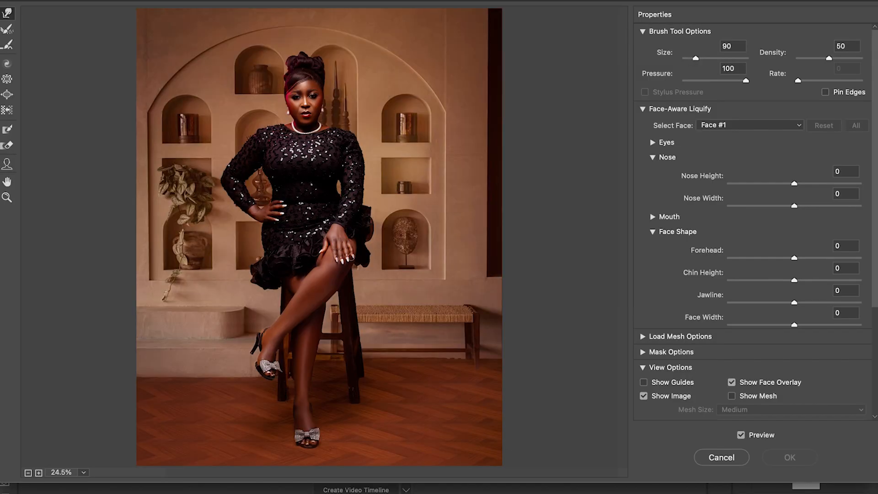
Step: Reduce the Liquify brush size to 15 for warping the edges around the crossed feet and stool
alt+scroll(290, 410, up, 3)
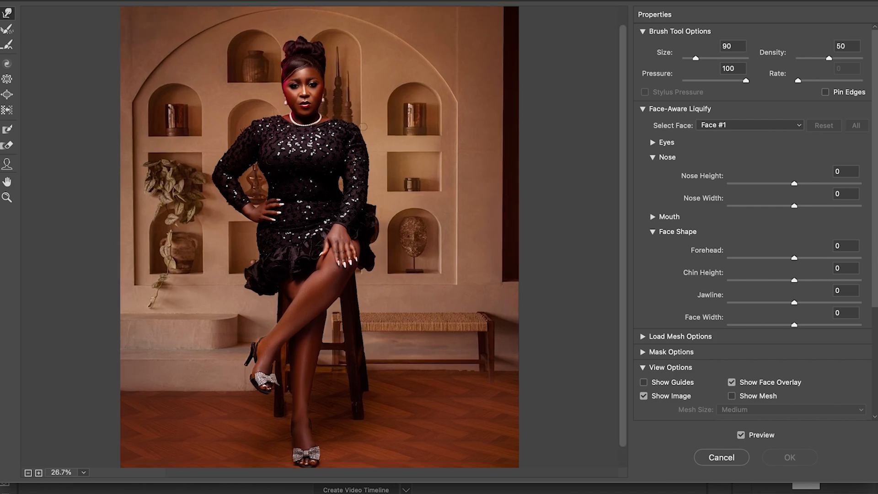
alt+scroll(299, 390, up, 5)
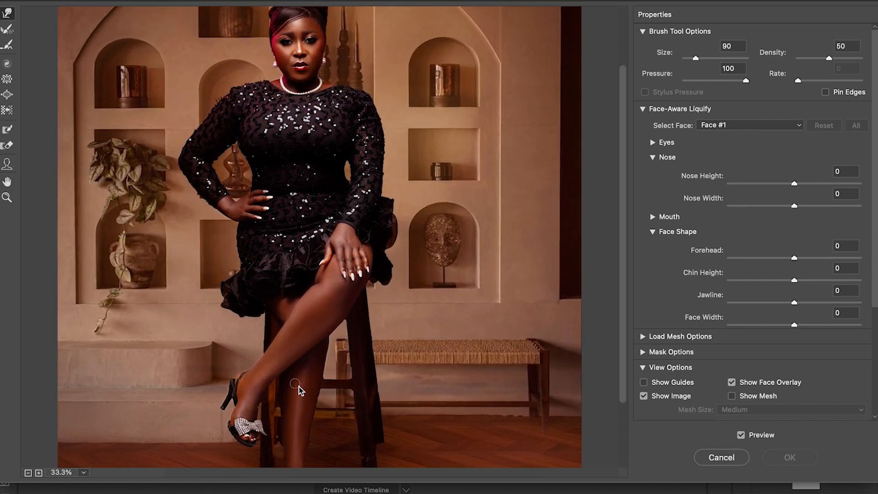
scroll(299, 387, up, 4)
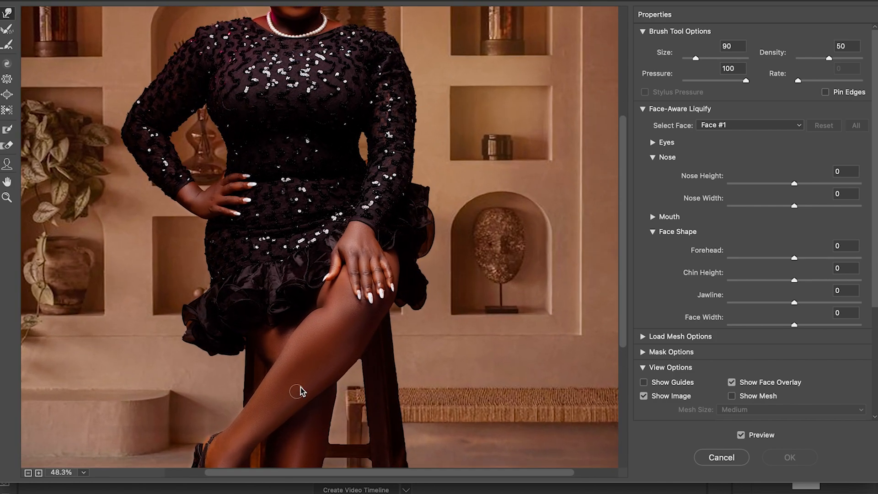
scroll(298, 387, up, 1)
scroll(299, 386, down, 8)
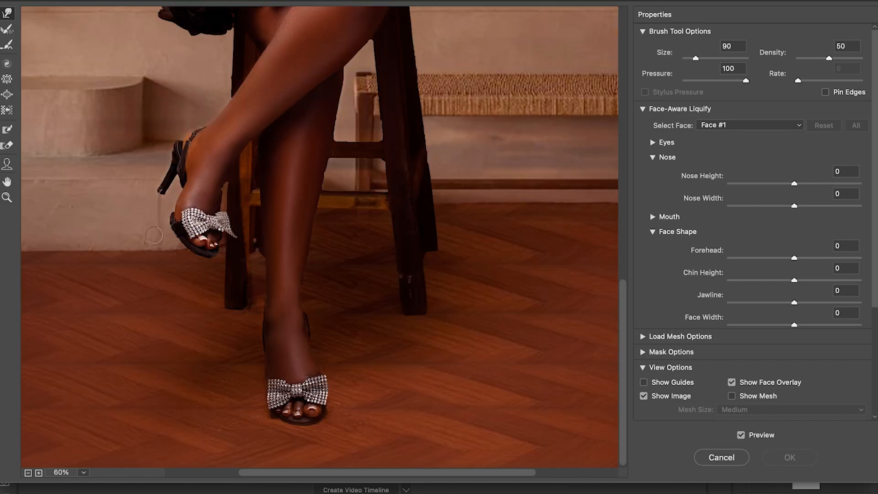
key(bracketleft)
key(bracketleft)
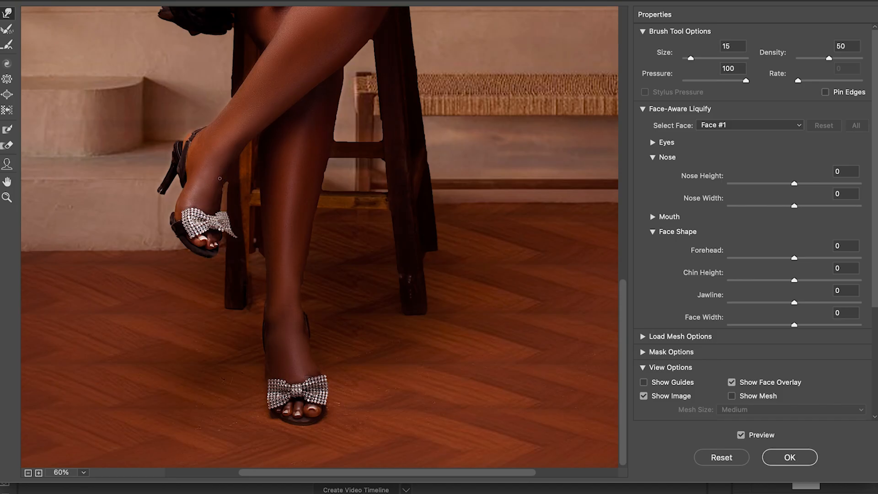
scroll(221, 181, up, 3)
scroll(191, 170, up, 3)
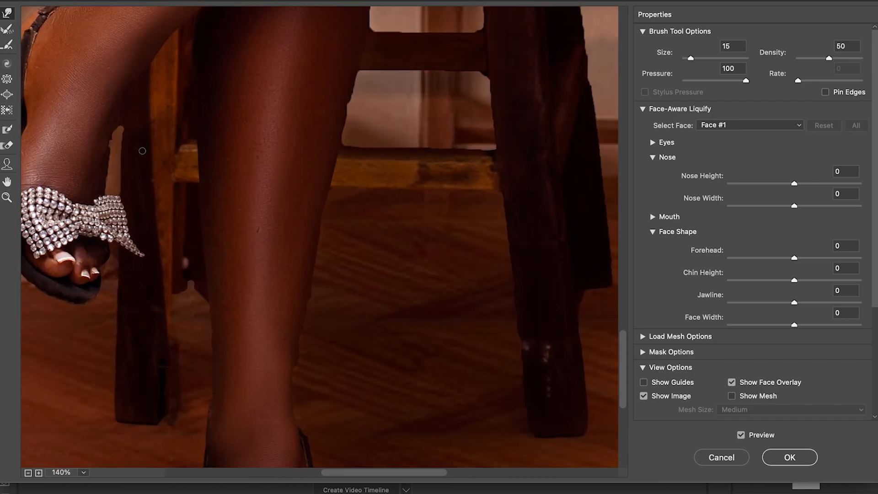
Step: Smooth the raised foot's ankle edge beside the stool leg with tiny warp strokes at brush sizes around 15 to 25, and compare with the original
key(bracketright)
key(bracketright)
key(bracketright)
key(bracketright)
key(bracketleft)
key(bracketleft)
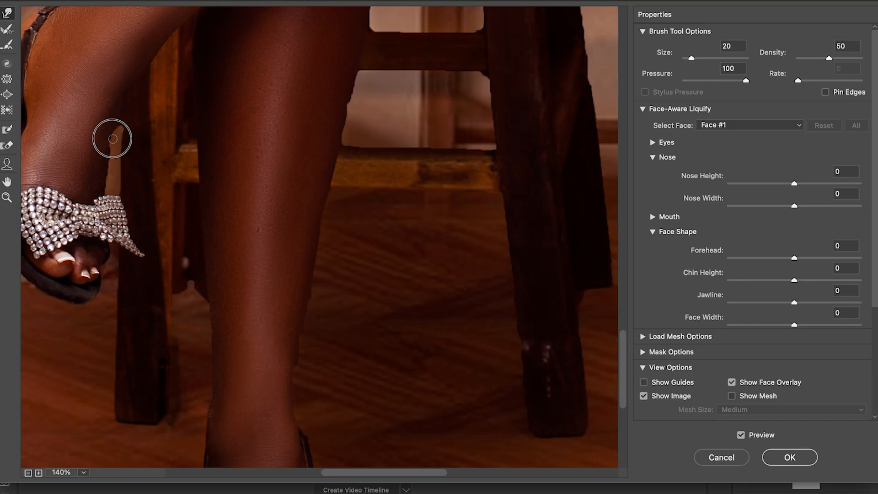
drag(114, 139, 111, 139)
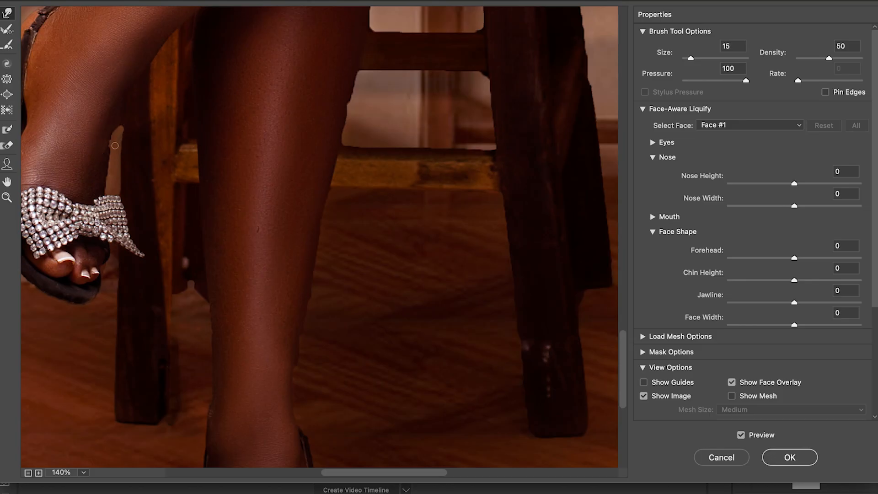
key(bracketright)
key(bracketleft)
key(bracketleft)
key(bracketright)
drag(109, 145, 111, 140)
key(bracketleft)
key(bracketleft)
key(bracketright)
drag(110, 140, 114, 139)
key(bracketright)
key(bracketright)
drag(111, 139, 111, 140)
key(bracketright)
scroll(379, 375, down, 4)
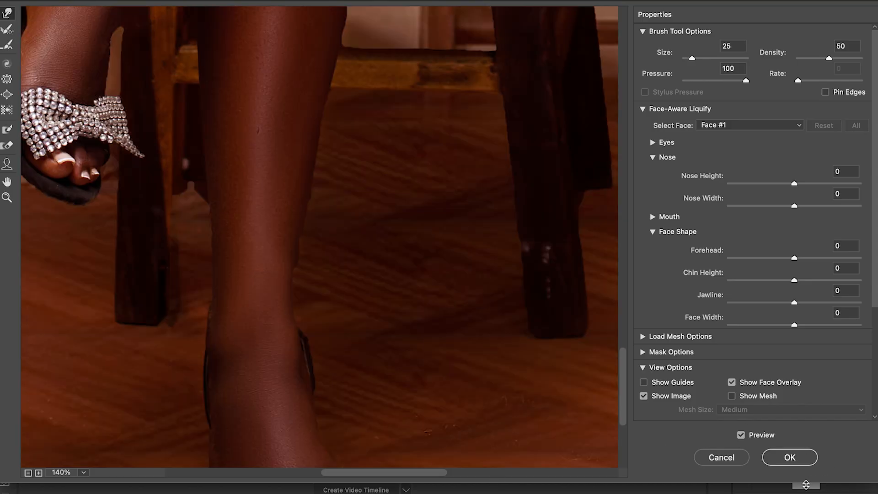
click(741, 434)
click(741, 434)
Step: Smooth the jagged right-hand edge of the standing leg's calf with short warp strokes at brush sizes around 20 to 30
key(bracketright)
key(bracketright)
key(bracketright)
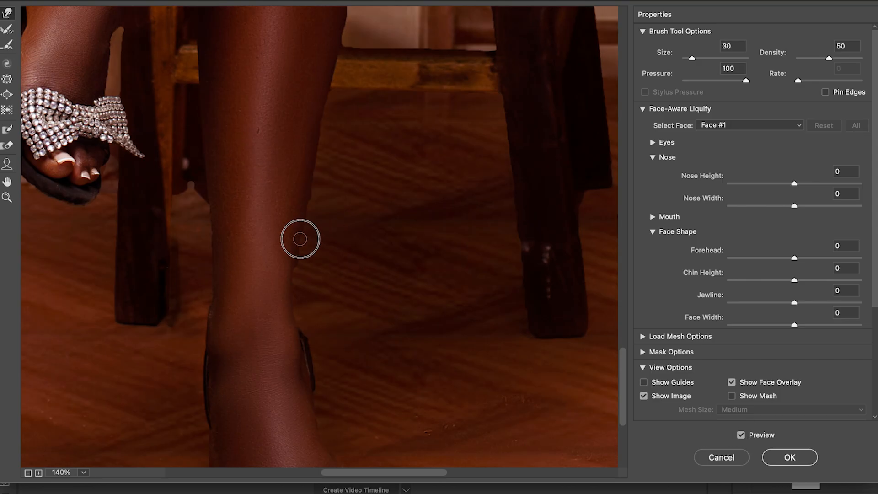
key(bracketleft)
key(bracketleft)
key(bracketleft)
key(bracketleft)
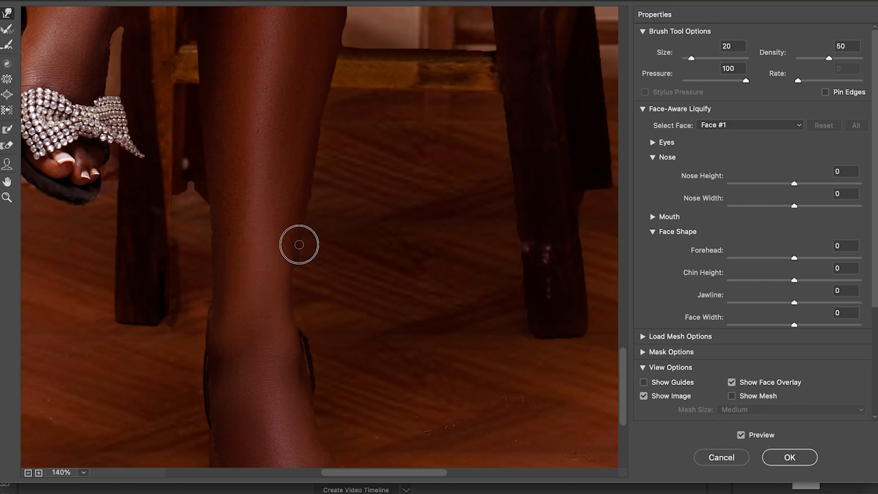
key(bracketright)
key(bracketright)
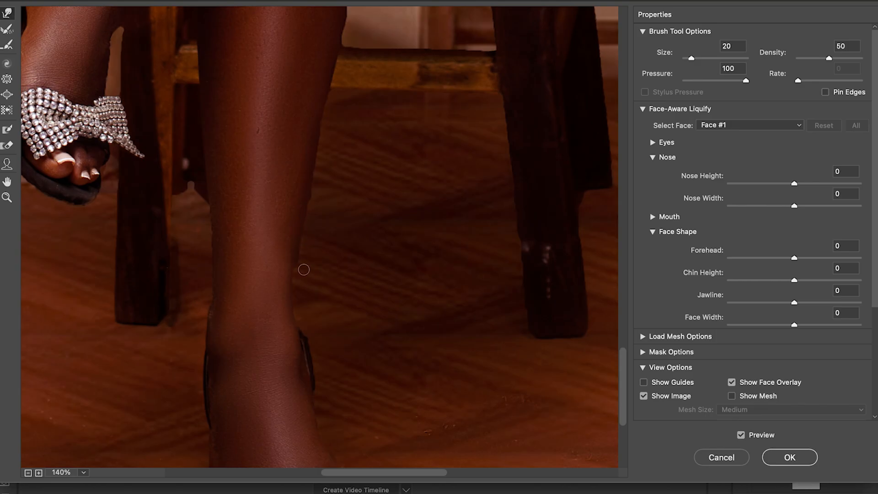
drag(319, 197, 316, 175)
key(bracketleft)
drag(333, 89, 335, 88)
Step: Even out the left-hand contour of the standing leg above the ankle with small warp strokes at varying brush sizes
key(bracketleft)
key(bracketleft)
key(bracketleft)
key(bracketright)
drag(214, 233, 213, 232)
key(bracketright)
click(211, 216)
key(bracketright)
key(bracketright)
click(213, 225)
click(213, 227)
key(bracketright)
key(bracketright)
key(bracketright)
click(214, 249)
key(bracketright)
click(212, 225)
key(bracketleft)
key(bracketleft)
click(204, 220)
Step: Refine the standing leg's right-hand contour just above the shoe strap with warp strokes at brush sizes around 30 to 40
key(bracketright)
key(bracketleft)
key(bracketleft)
key(bracketleft)
click(295, 272)
click(294, 270)
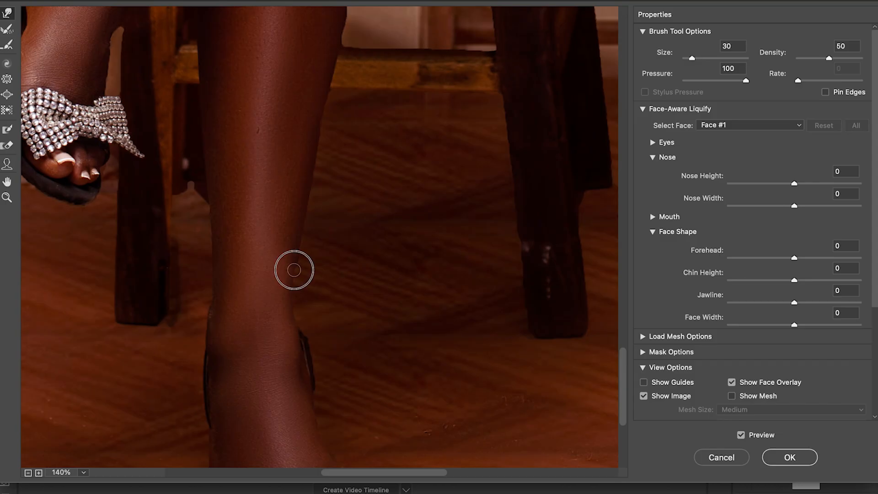
key(bracketright)
mouse_move(294, 281)
mouse_down()
mouse_move(296, 318)
mouse_move(292, 301)
mouse_up()
key(bracketleft)
key(bracketright)
key(bracketright)
drag(293, 300, 292, 298)
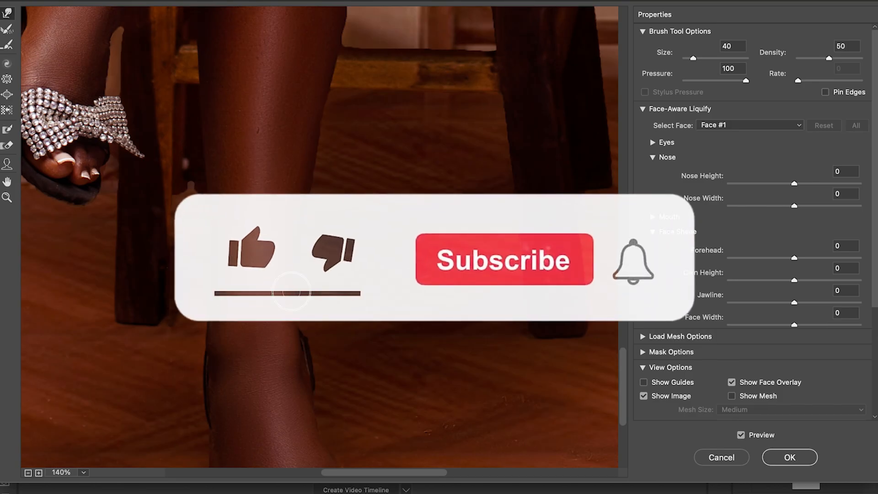
key(bracketleft)
key(bracketleft)
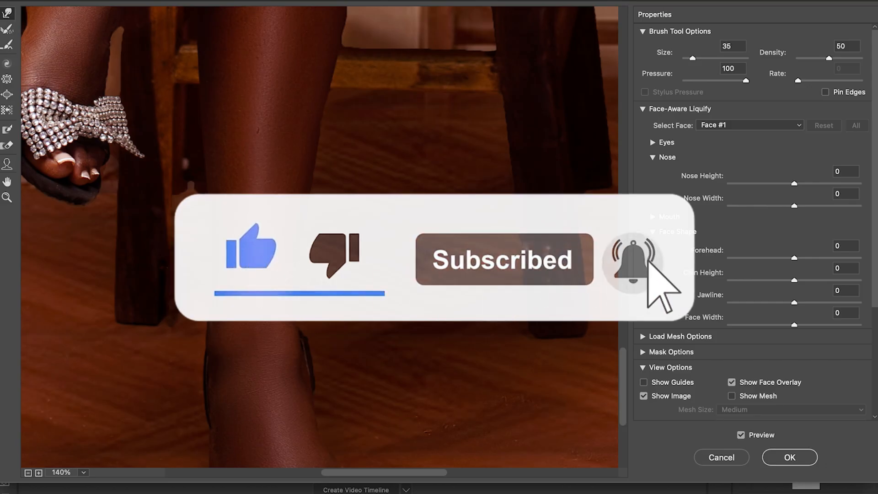
key(bracketright)
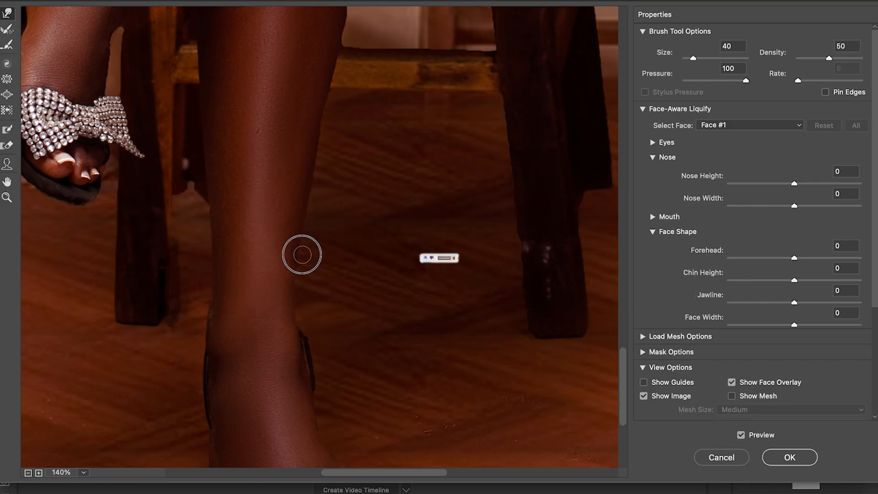
key(bracketleft)
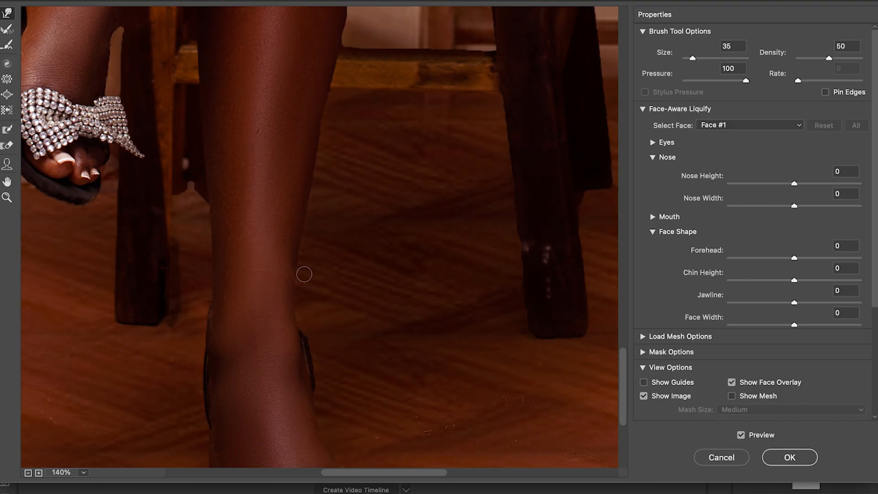
key(bracketleft)
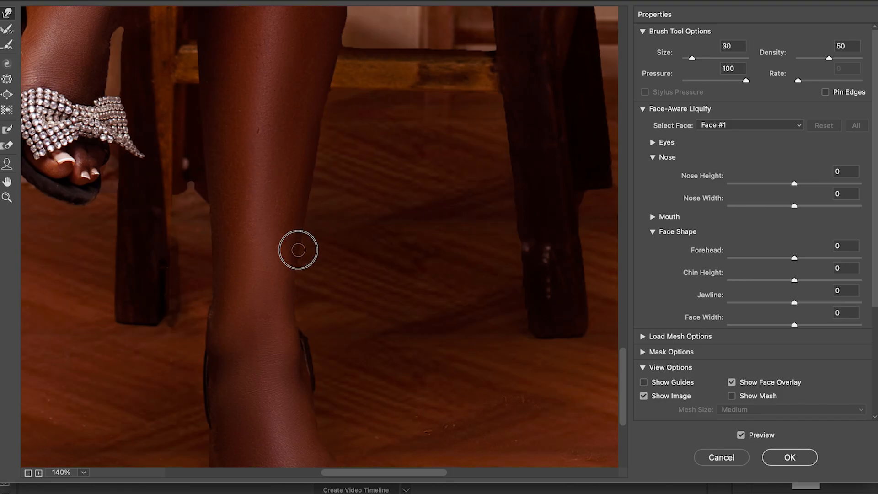
key(bracketright)
key(bracketright)
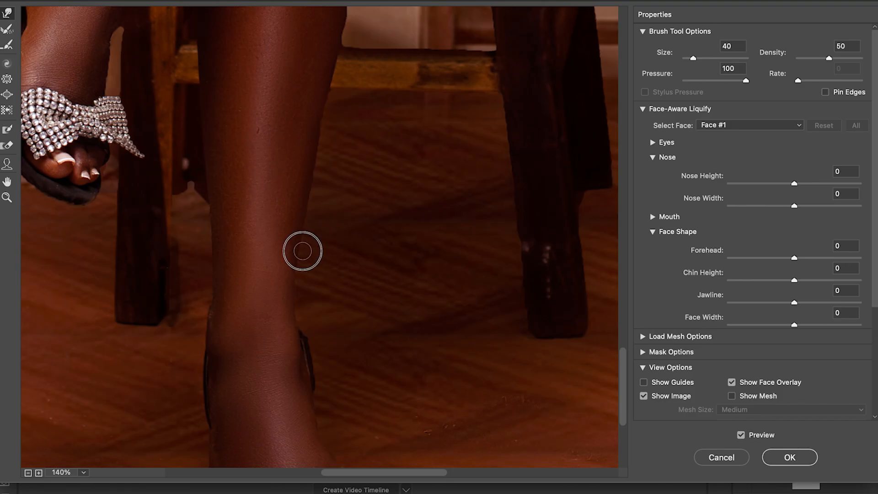
key(bracketleft)
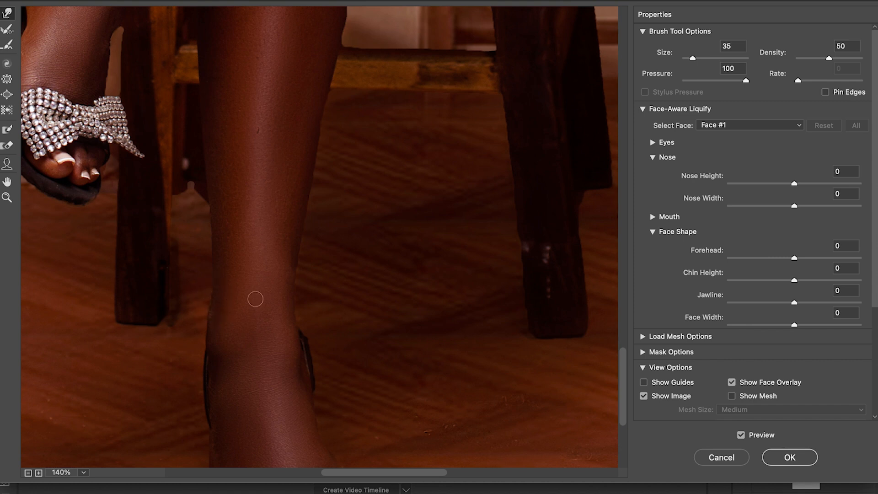
key(bracketleft)
key(bracketleft)
Step: Compare the leg contours with and without the warping, check the whole figure, and apply the Liquify changes
click(741, 435)
click(741, 434)
scroll(325, 314, down, 5)
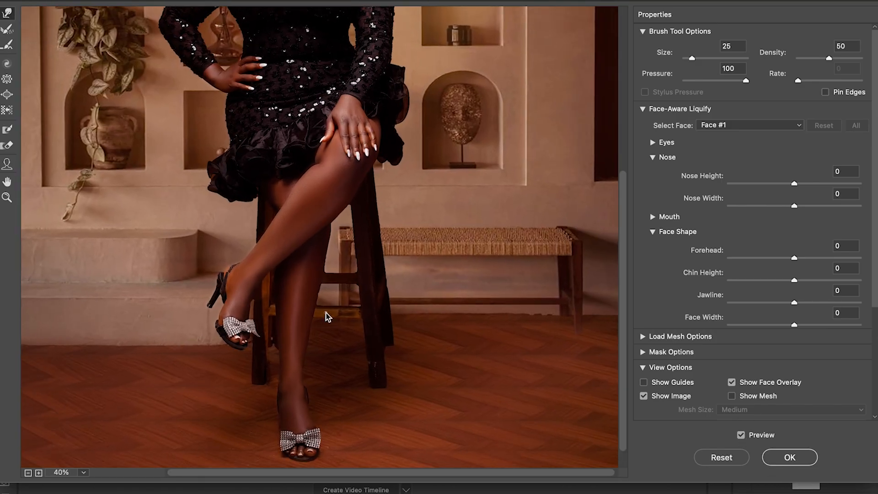
scroll(327, 315, down, 4)
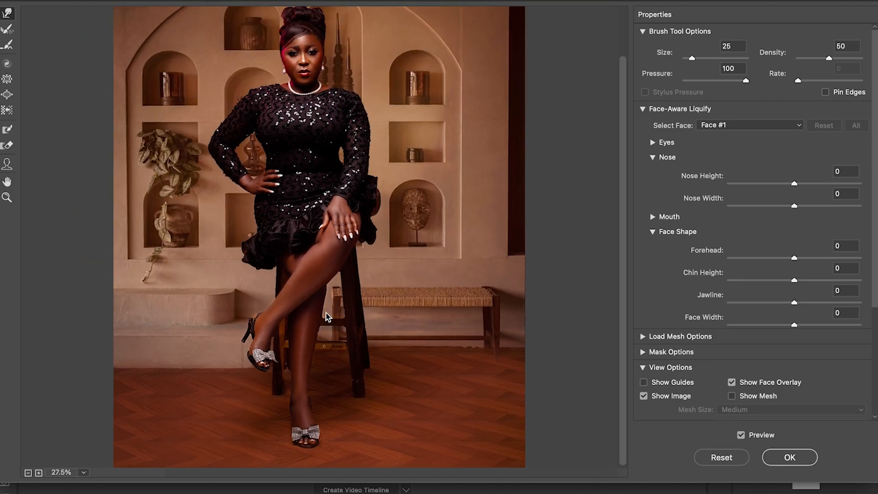
drag(426, 199, 404, 251)
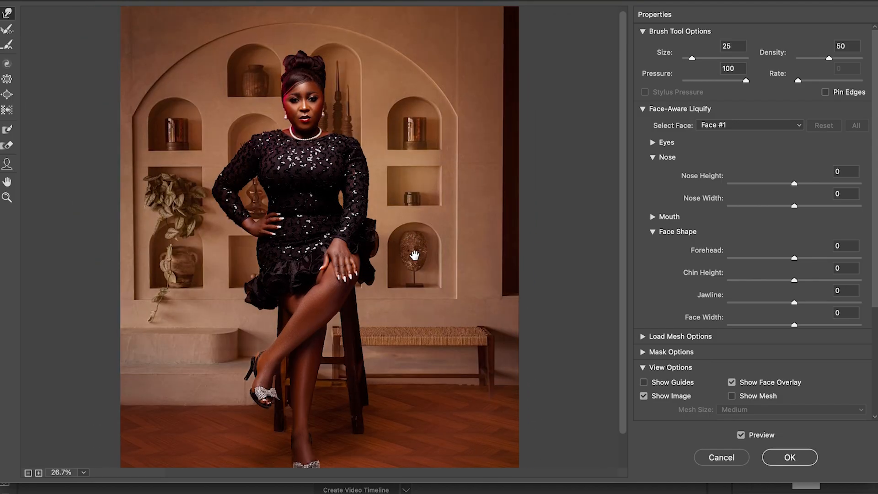
click(788, 456)
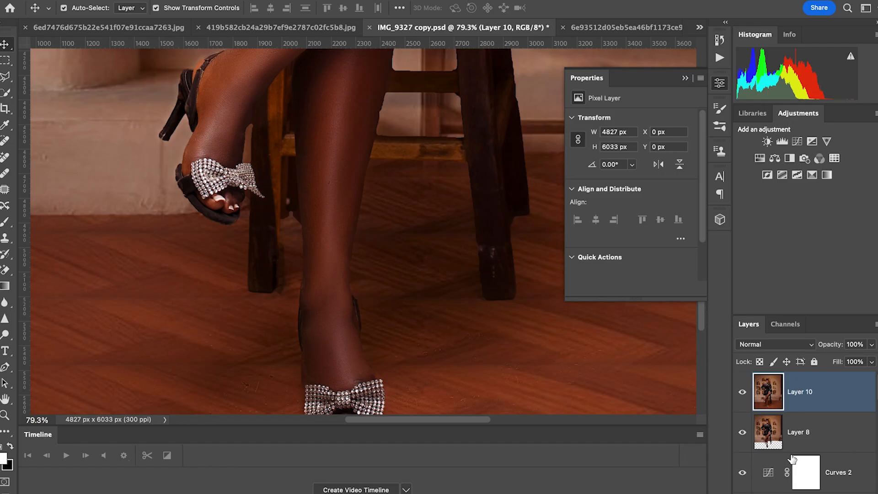
Step: Compare the portrait with and without Layer 10, and examine the reshaped legs and the overall figure
scroll(454, 246, down, 4)
scroll(474, 259, down, 10)
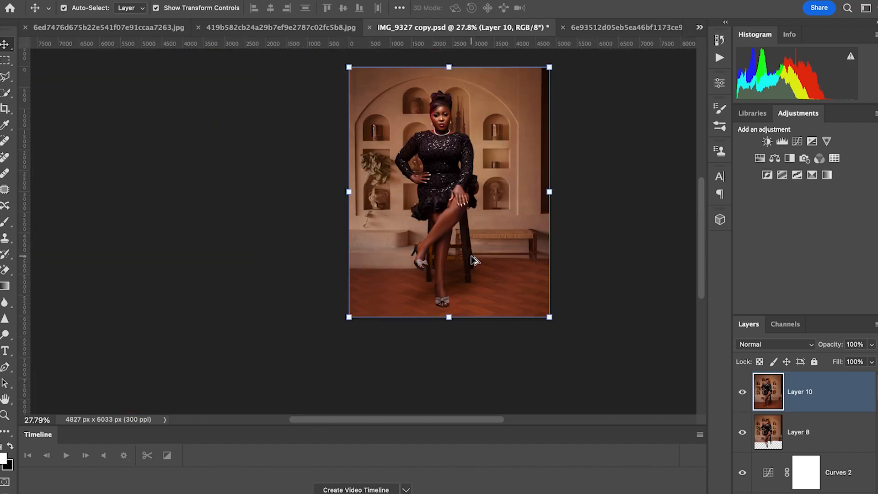
scroll(453, 189, up, 5)
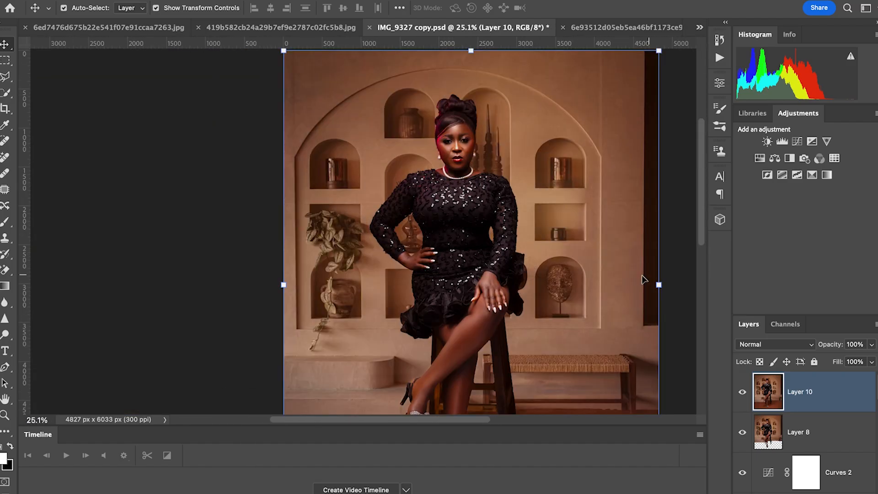
click(743, 392)
click(742, 392)
click(743, 392)
click(743, 393)
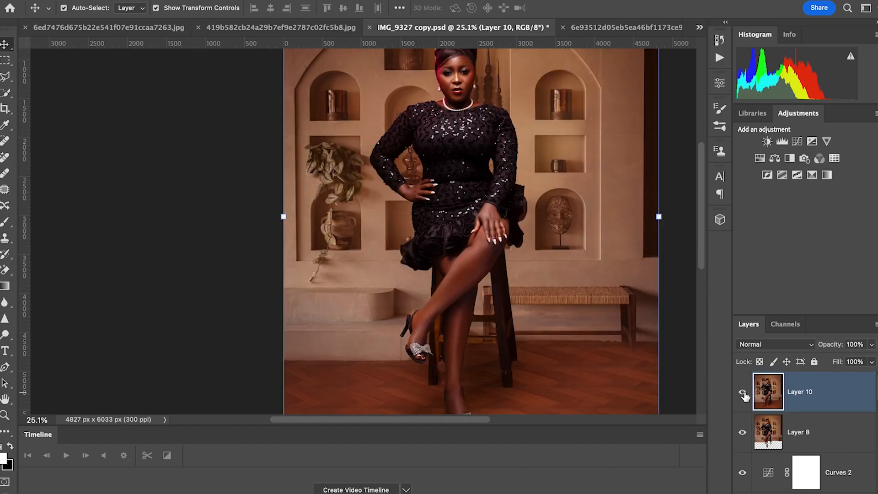
scroll(537, 319, up, 1)
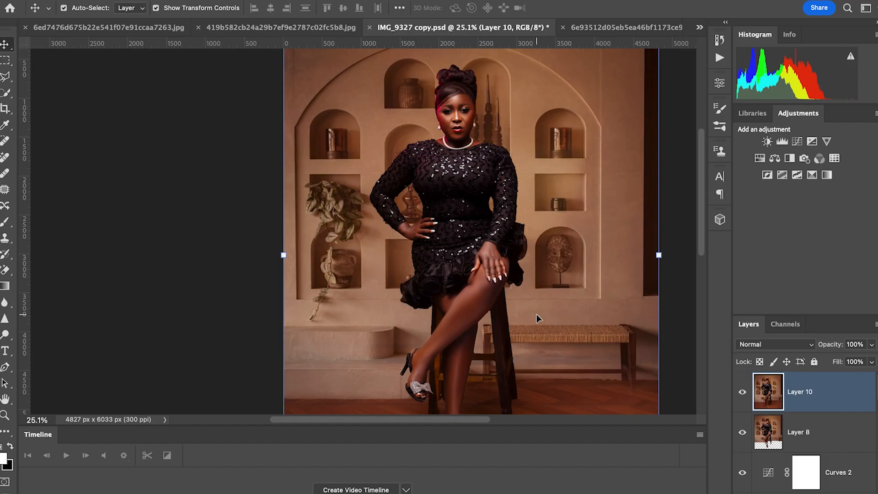
scroll(443, 142, up, 3)
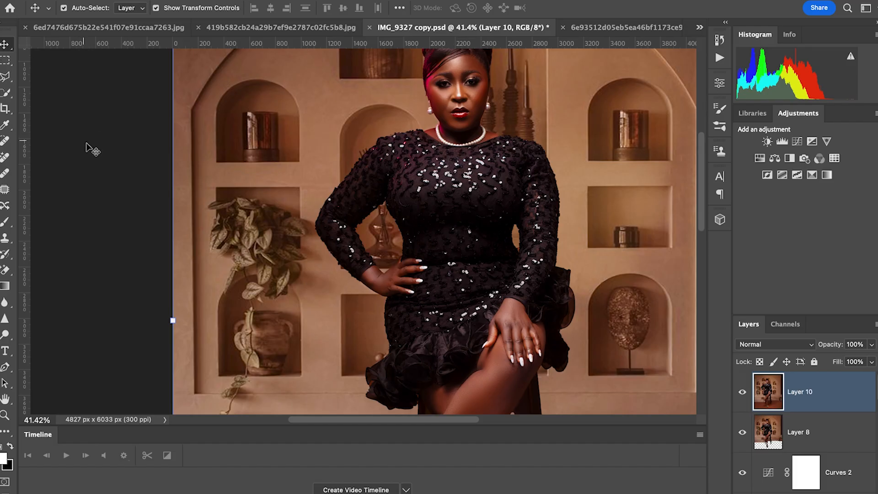
Step: Select the black sequined dress, including sleeves and ruffled hem, with the Quick Selection tool at brush size 40
click(4, 93)
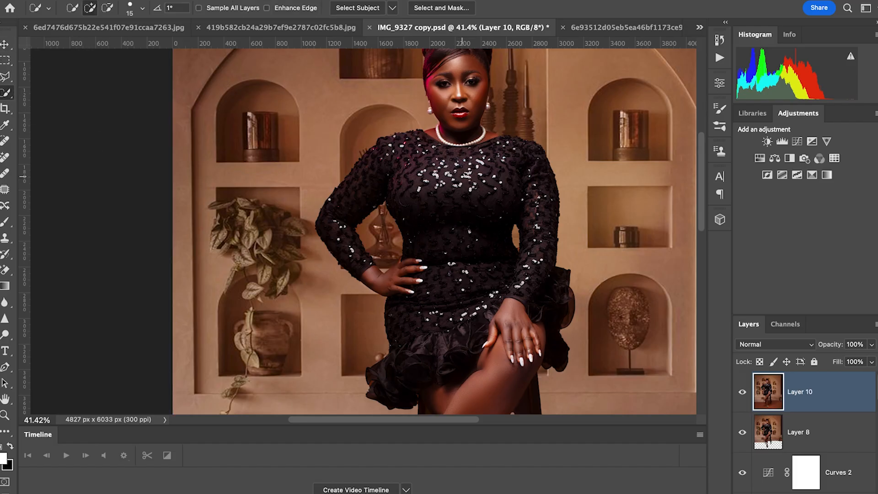
key(bracketright)
key(bracketright)
key(bracketright)
key(bracketright)
key(bracketright)
mouse_move(473, 177)
mouse_down()
mouse_move(423, 181)
mouse_move(413, 149)
mouse_move(366, 180)
mouse_move(363, 193)
mouse_move(459, 242)
mouse_move(521, 304)
mouse_up()
drag(416, 345, 510, 343)
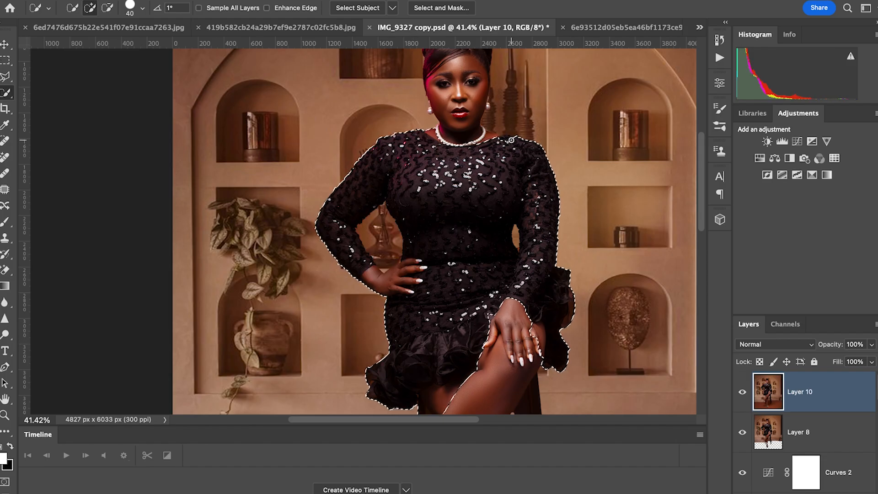
Step: Subtract the skin and pearls at the neckline and the background gaps between both arms and the waist from the dress selection
scroll(458, 109, down, 3)
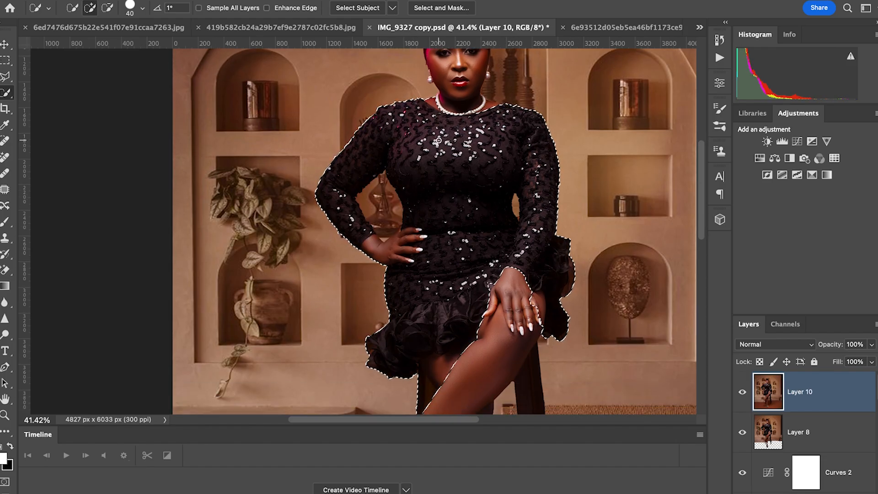
alt+click(436, 101)
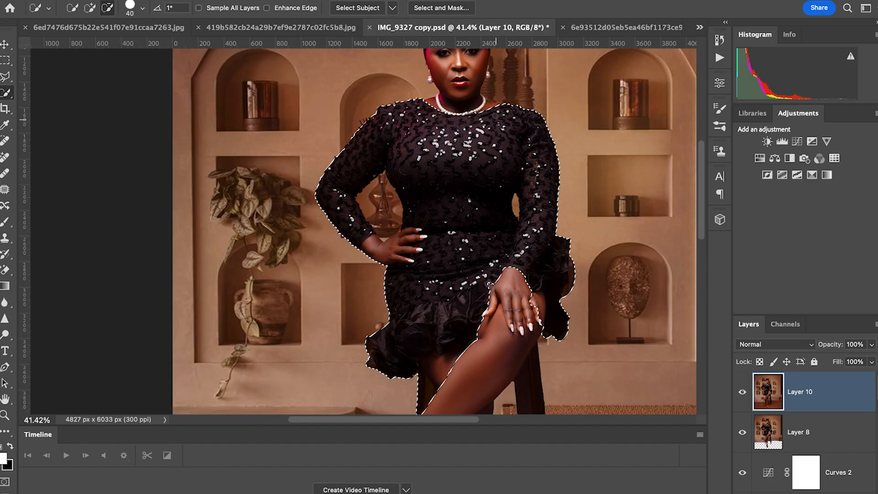
scroll(481, 192, down, 3)
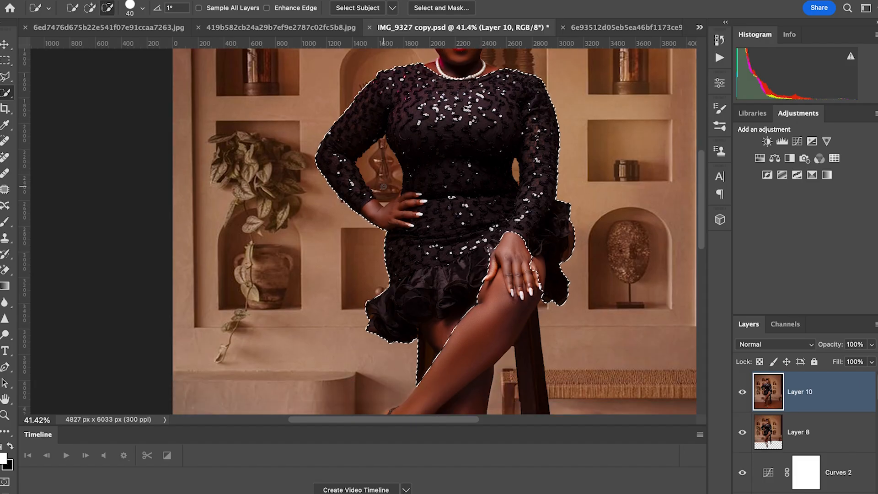
alt+click(380, 165)
alt+click(385, 196)
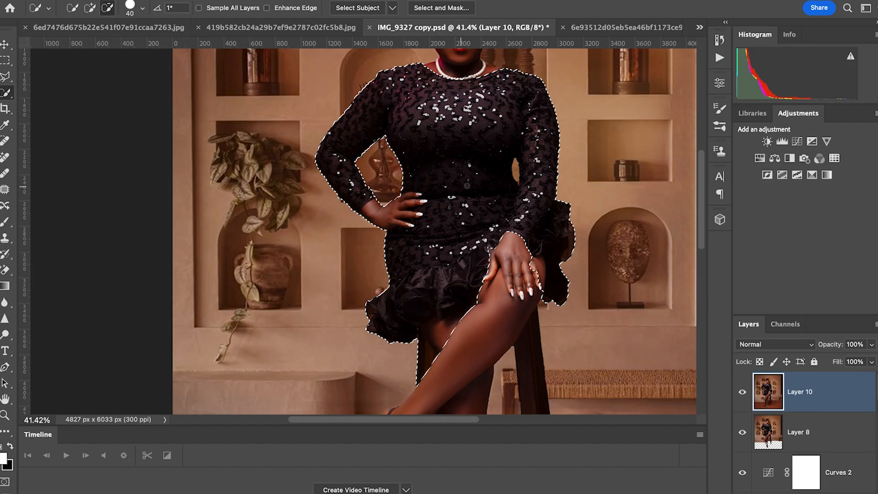
alt+click(515, 174)
scroll(531, 201, down, 5)
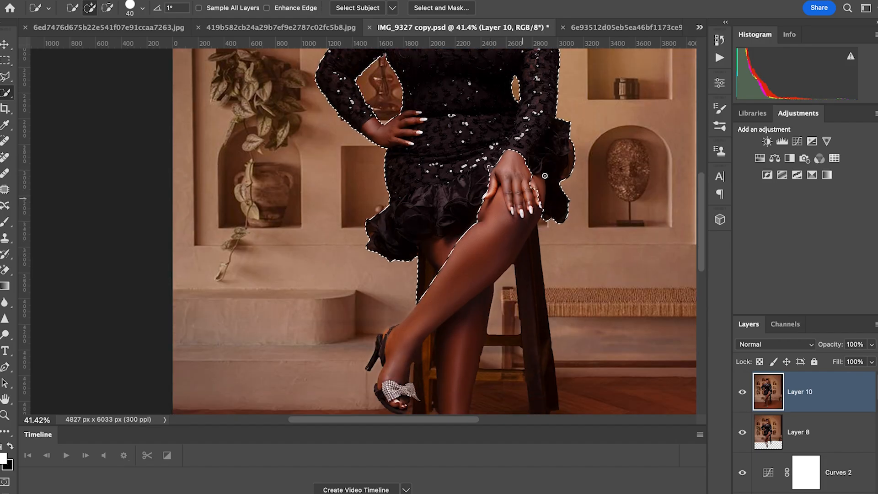
Step: Remove the legs and stool below the hem from the selection and refine its edge around the hand on the knee
alt+click(426, 256)
drag(419, 264, 453, 253)
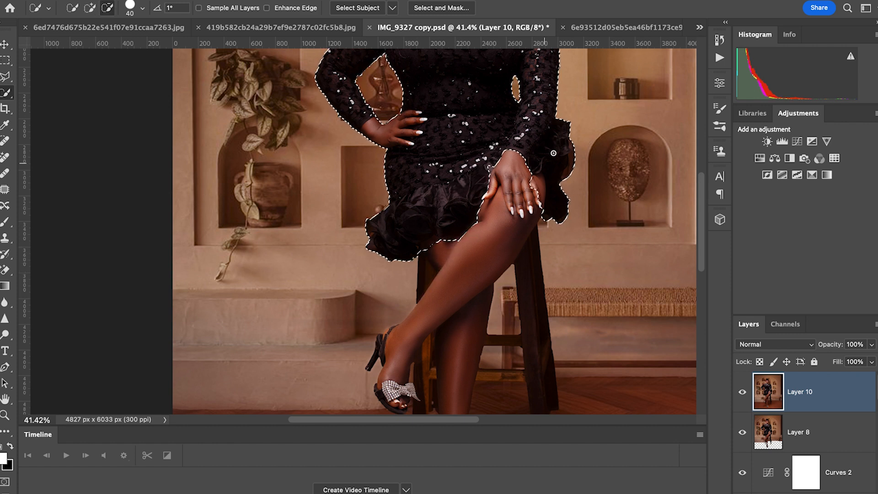
drag(542, 181, 539, 208)
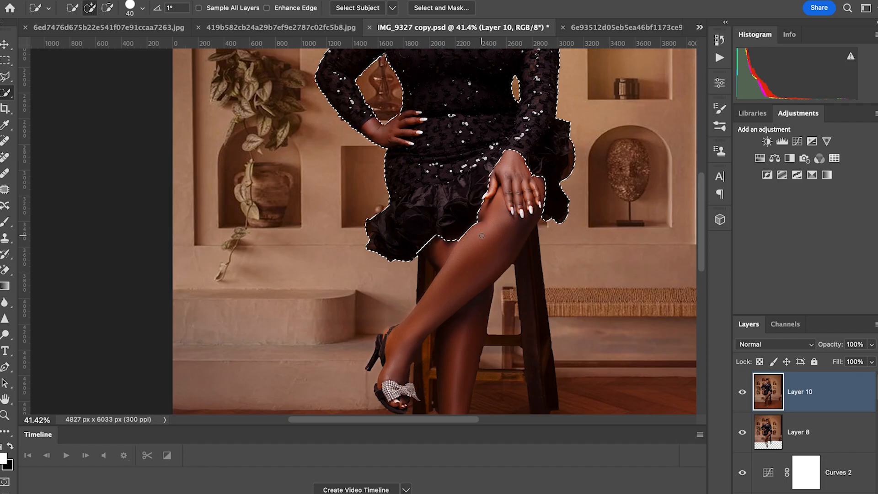
Step: Feather the dress selection by 5 pixels
scroll(481, 235, up, 4)
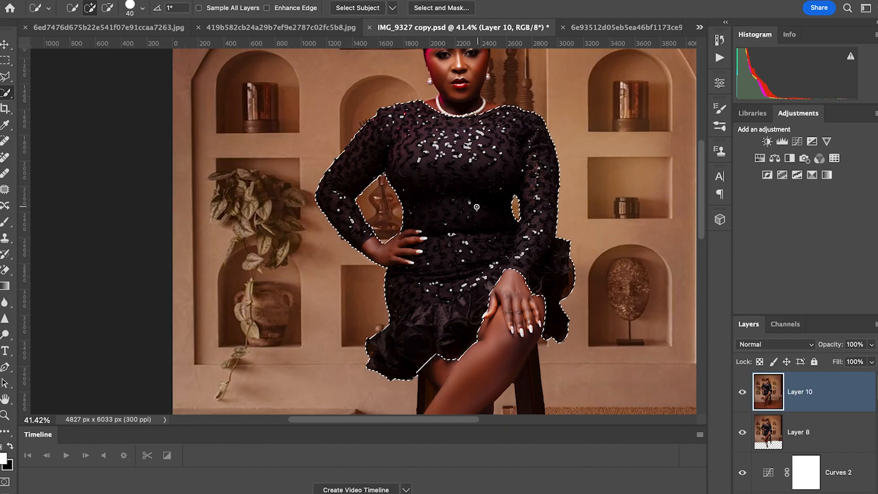
right_click(472, 204)
click(497, 227)
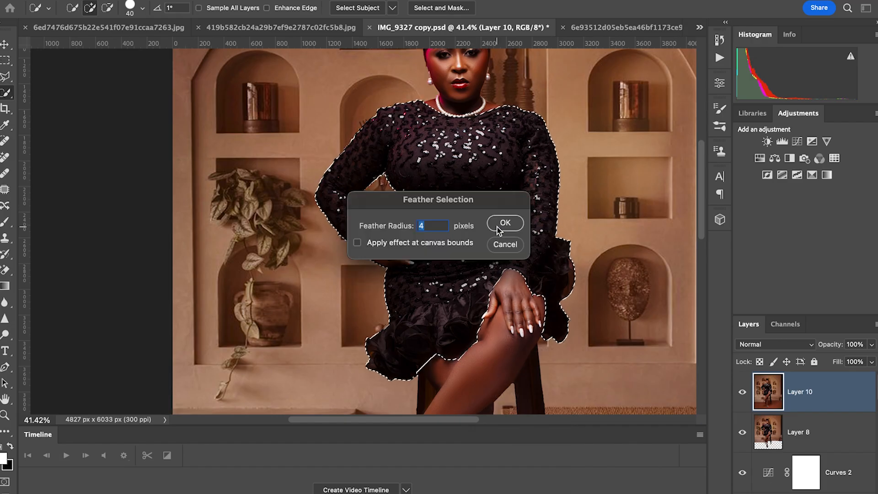
text(5)
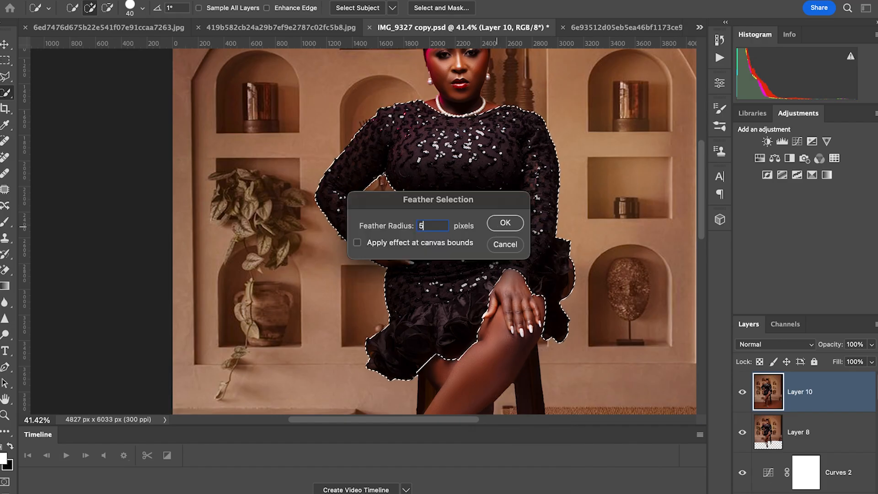
click(504, 223)
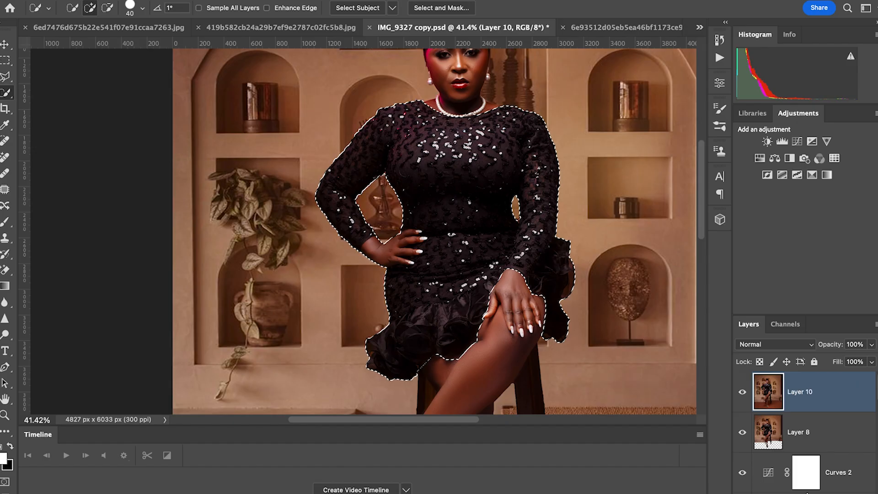
Step: Add a Selective Color adjustment masked to the dress and set Cyan to +3% for the Blacks
click(795, 493)
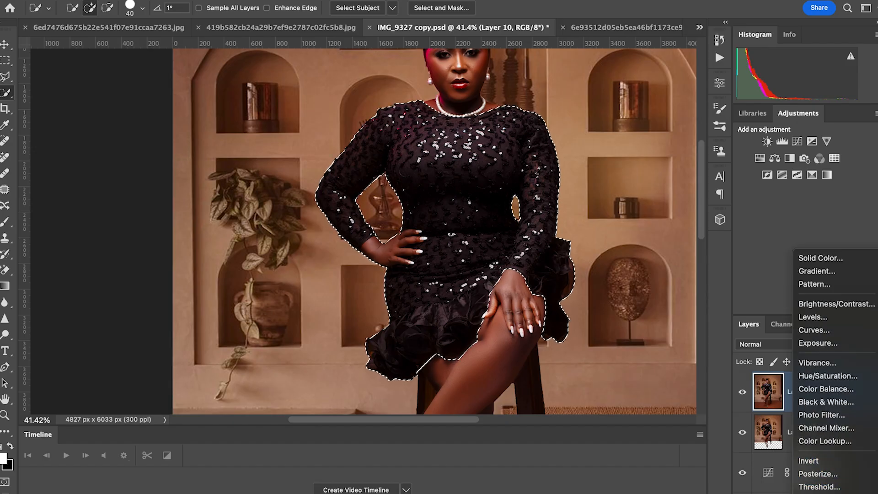
click(822, 492)
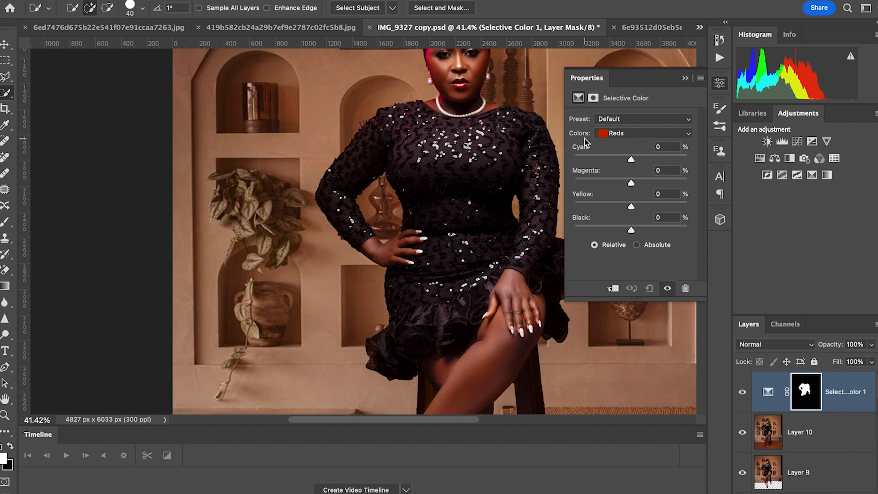
click(638, 136)
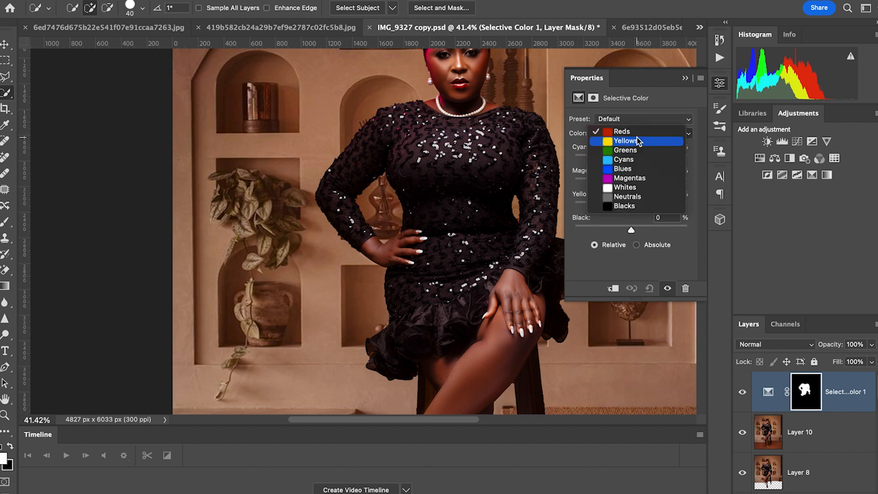
click(624, 206)
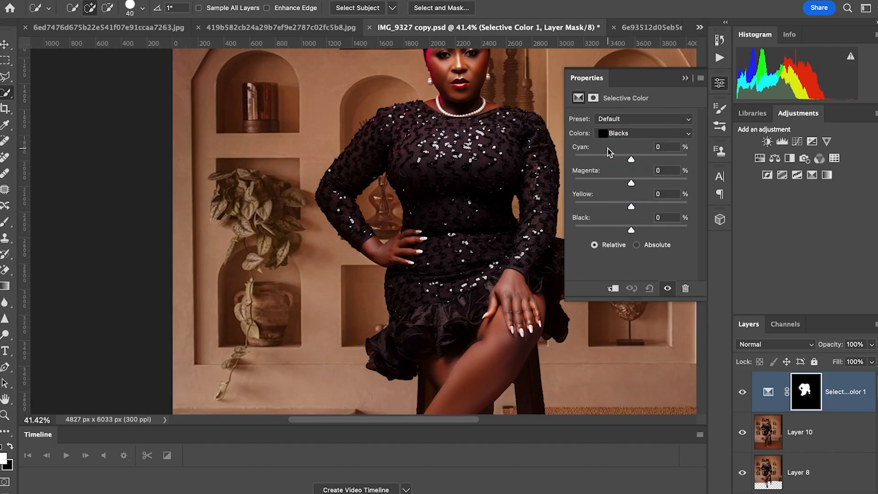
mouse_move(631, 160)
mouse_down()
mouse_move(676, 159)
mouse_move(572, 153)
mouse_move(685, 165)
mouse_move(594, 159)
mouse_move(634, 161)
mouse_up()
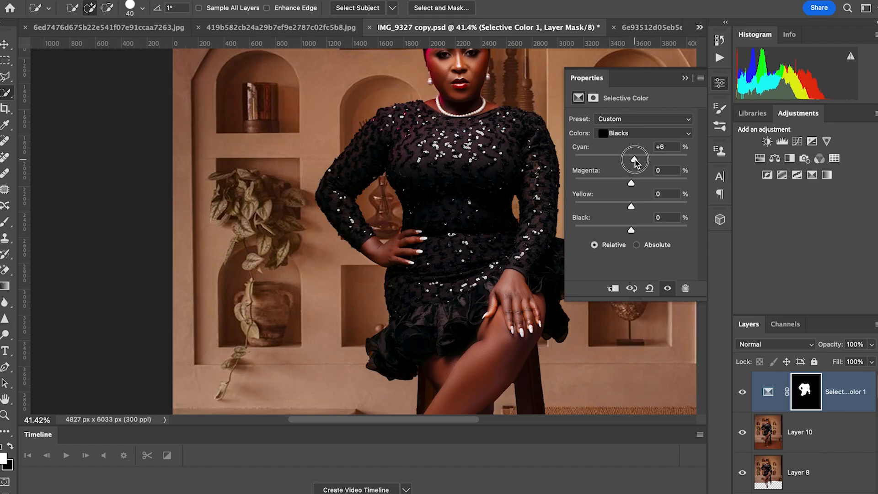
drag(635, 161, 632, 160)
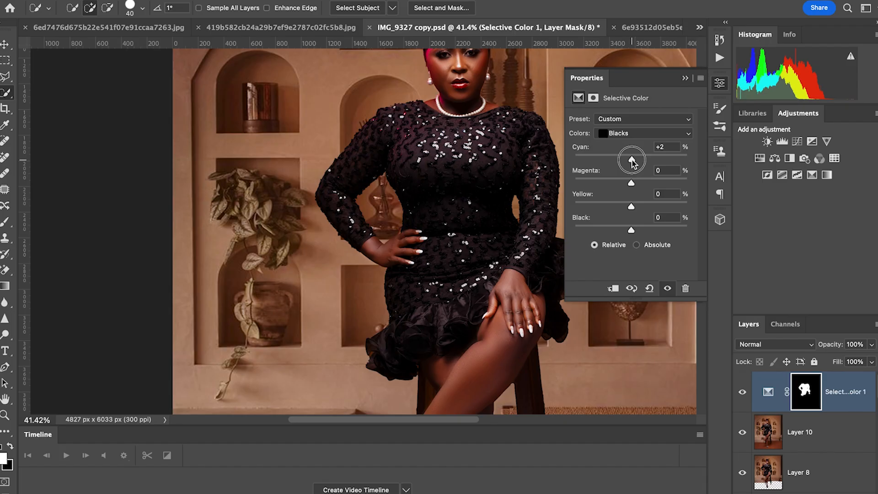
drag(632, 160, 632, 160)
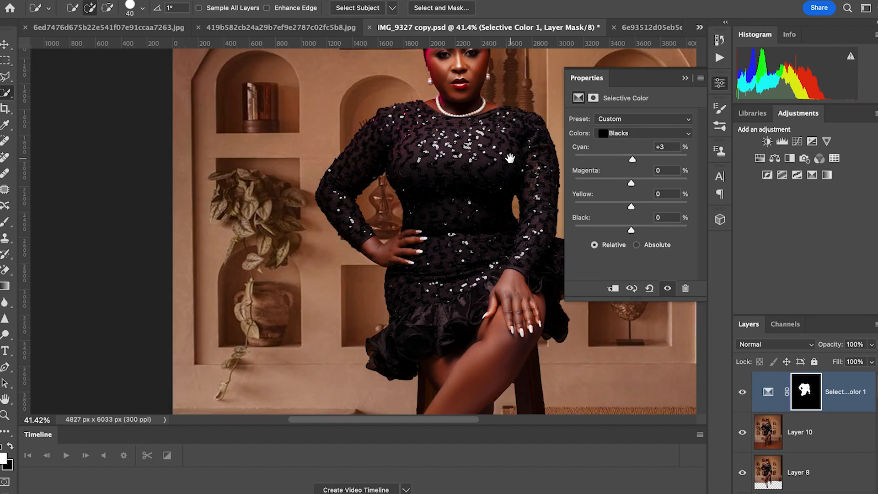
Step: Compare the dress up close with and without the Selective Color adjustment
drag(509, 158, 454, 186)
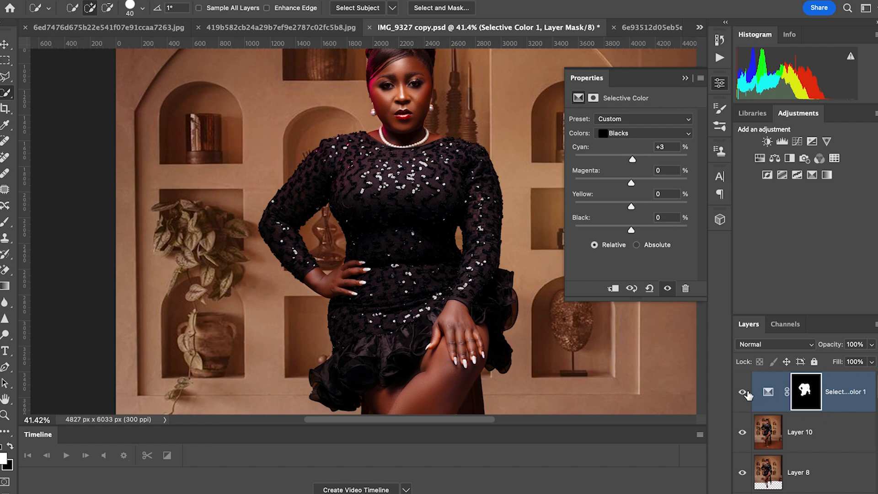
click(743, 393)
click(743, 393)
scroll(399, 193, up, 3)
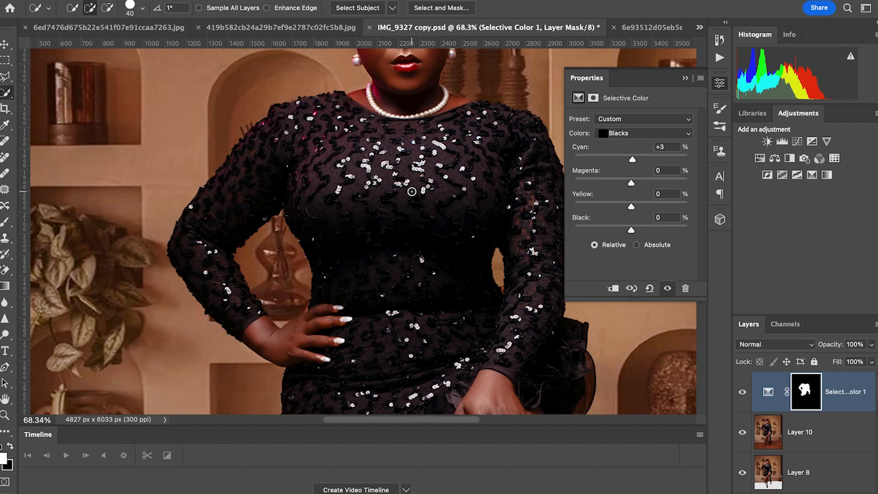
scroll(469, 193, down, 1)
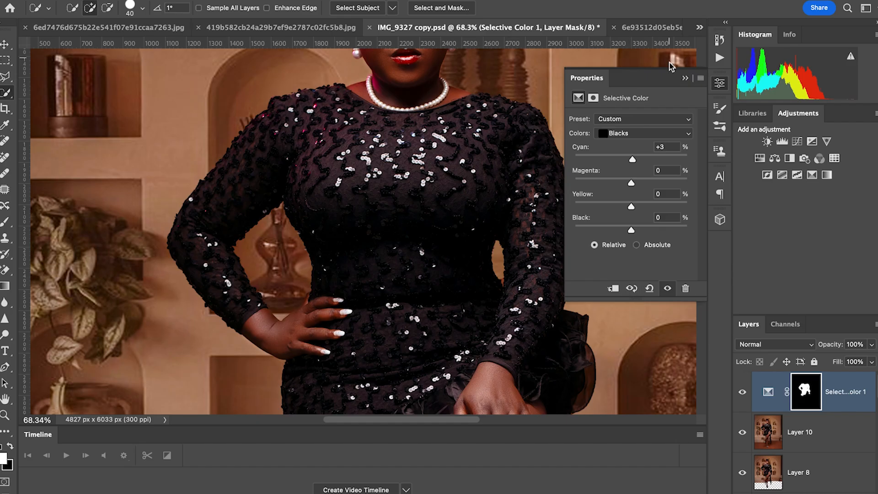
click(742, 393)
click(743, 393)
click(742, 393)
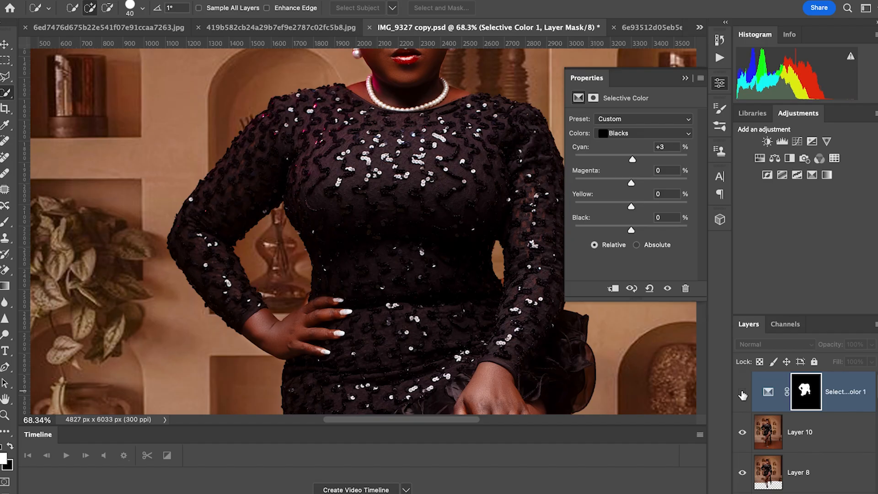
click(742, 393)
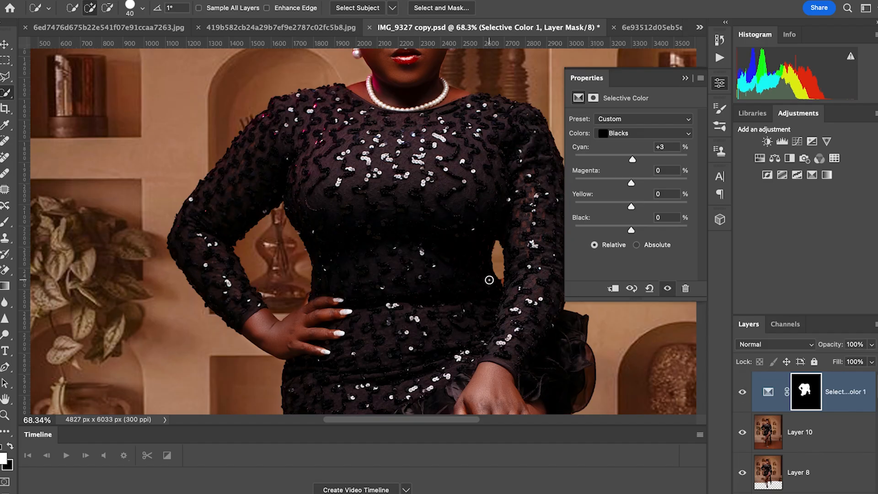
Step: Check the whole portrait with and without the Selective Color adjustment, and save the document
scroll(489, 280, down, 5)
scroll(532, 288, down, 2)
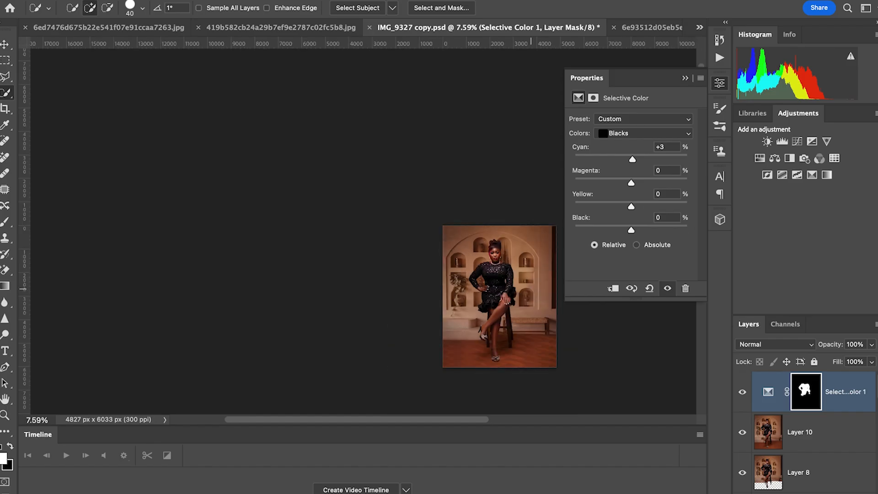
scroll(535, 287, up, 6)
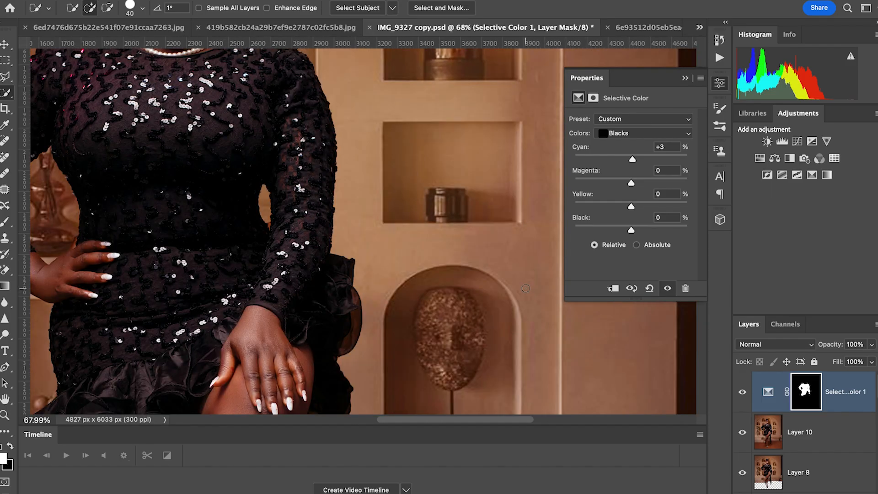
scroll(524, 288, down, 4)
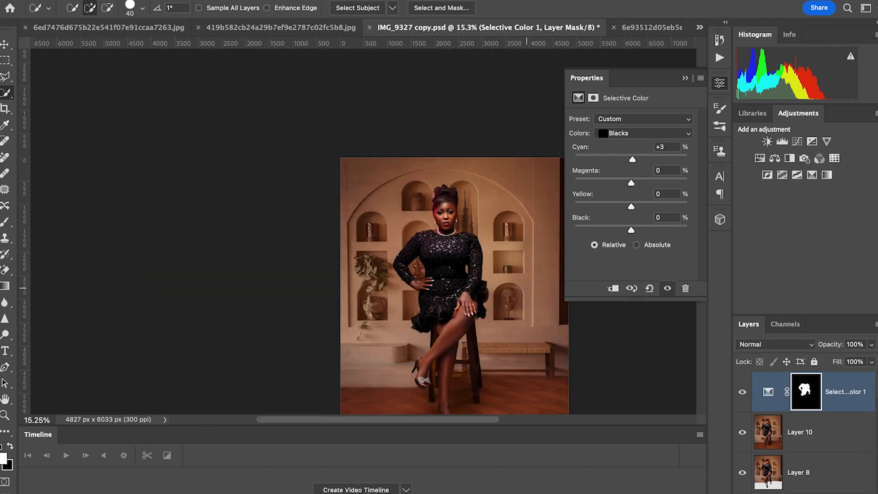
scroll(526, 287, down, 2)
scroll(521, 281, right, 2)
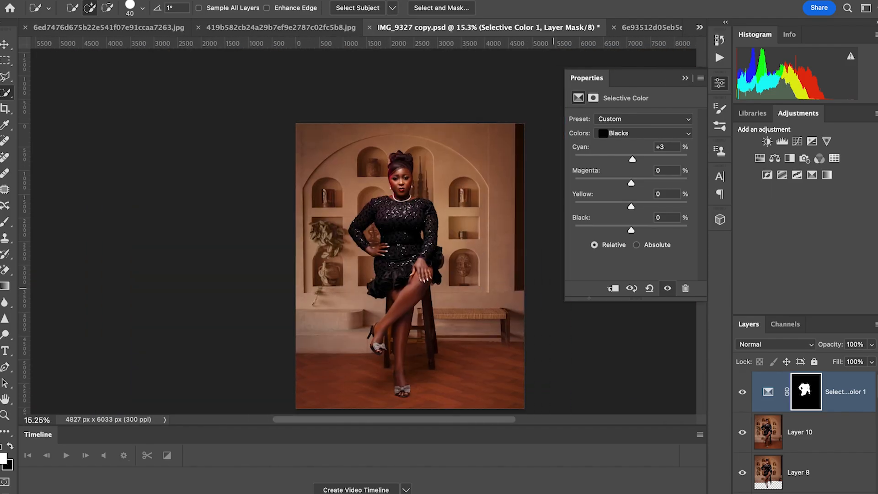
click(742, 393)
click(742, 392)
key(ctrl+s)
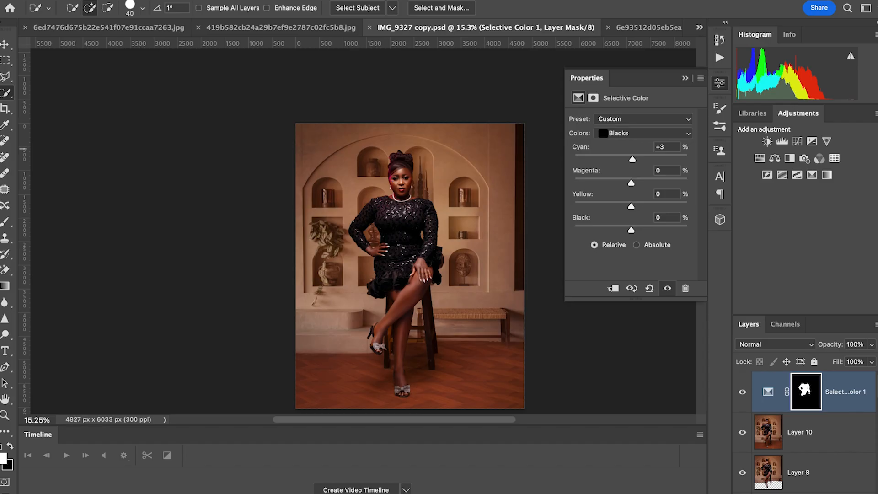
Step: Add a Curves adjustment above the Selective Color layer, moving the black point to input 2 and the white point to input 240
click(800, 493)
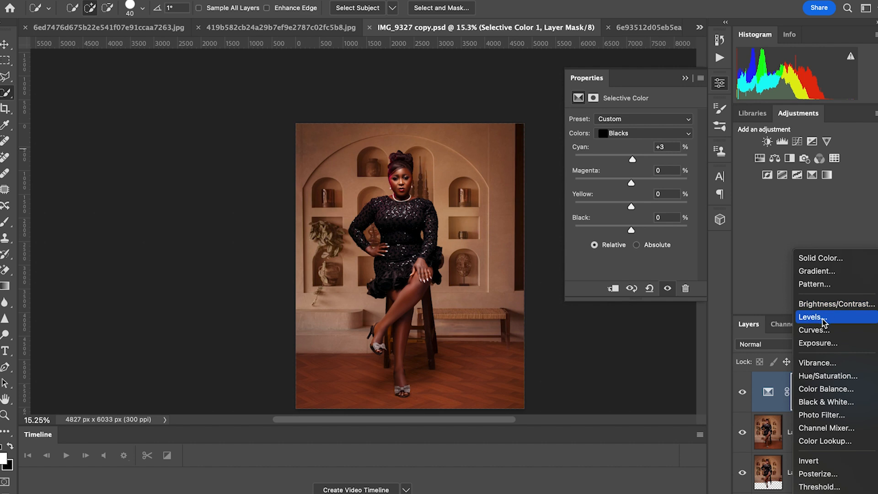
click(813, 330)
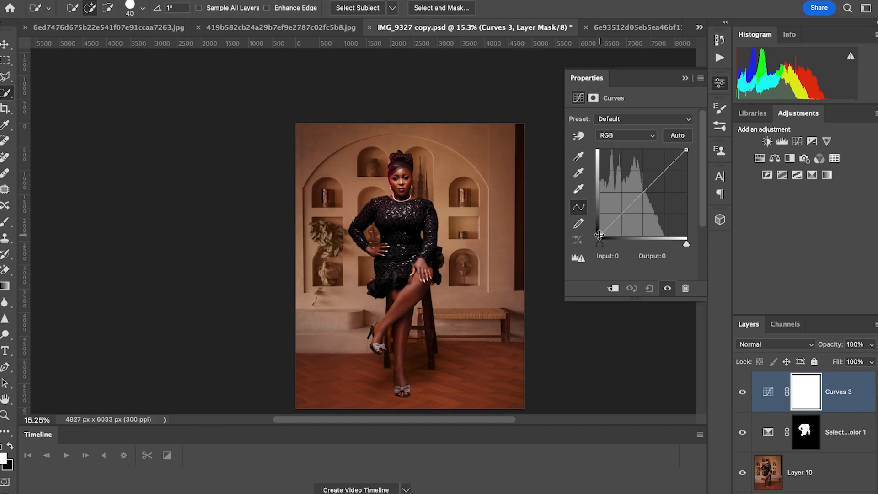
click(600, 236)
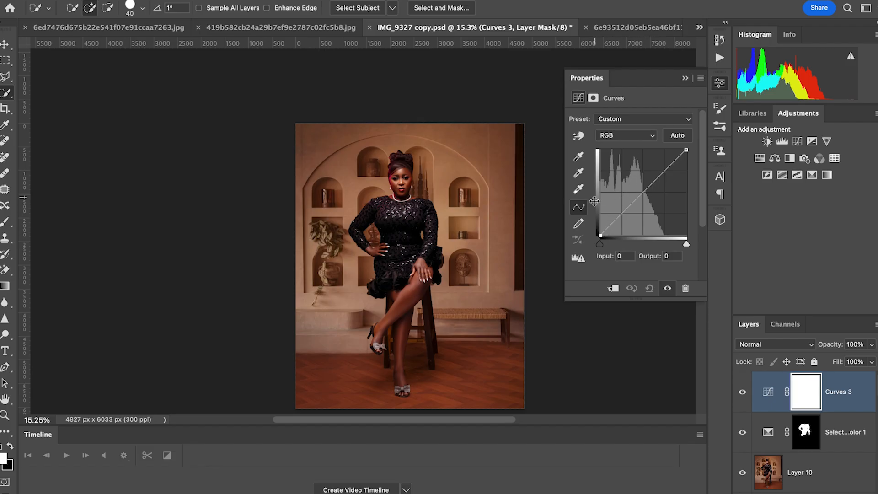
drag(601, 238, 601, 236)
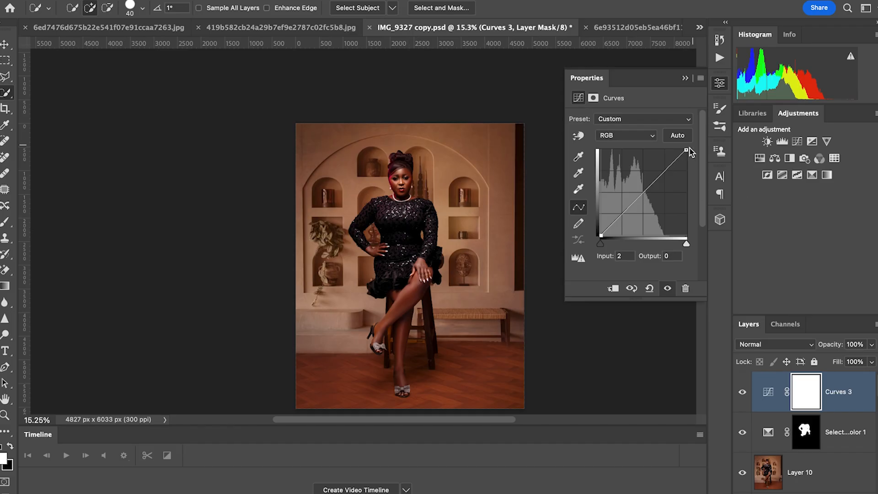
drag(686, 150, 680, 148)
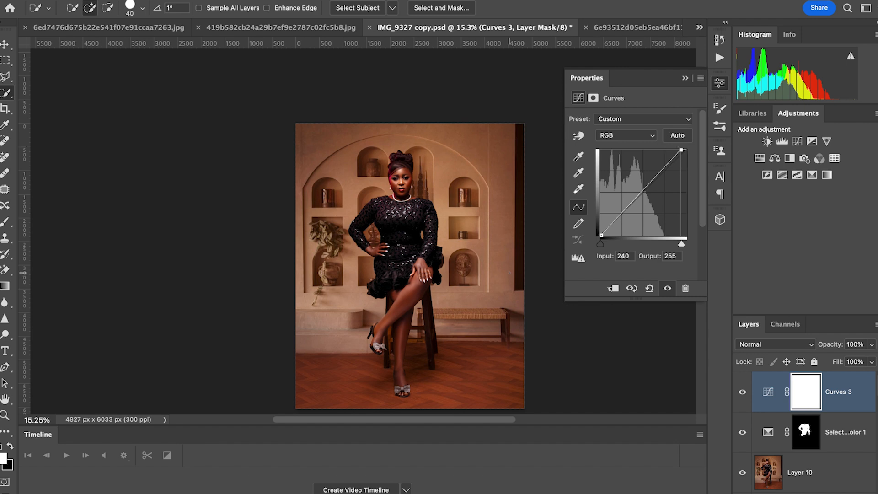
key(F2)
click(474, 275)
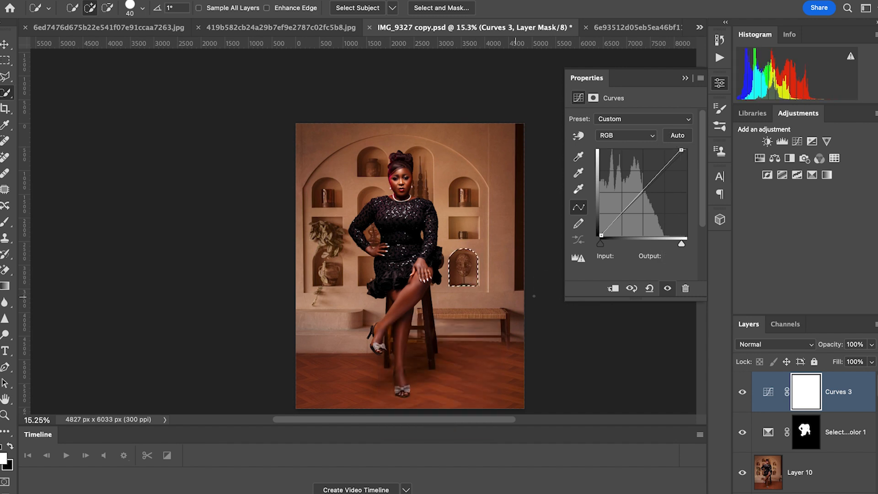
key(ctrl+d)
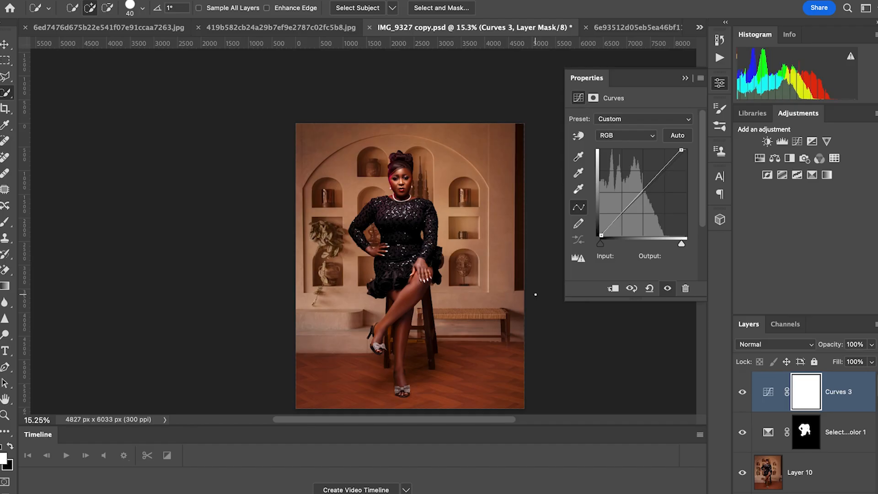
Step: Compare the full portrait with and without the Curves 3 adjustment
key(v)
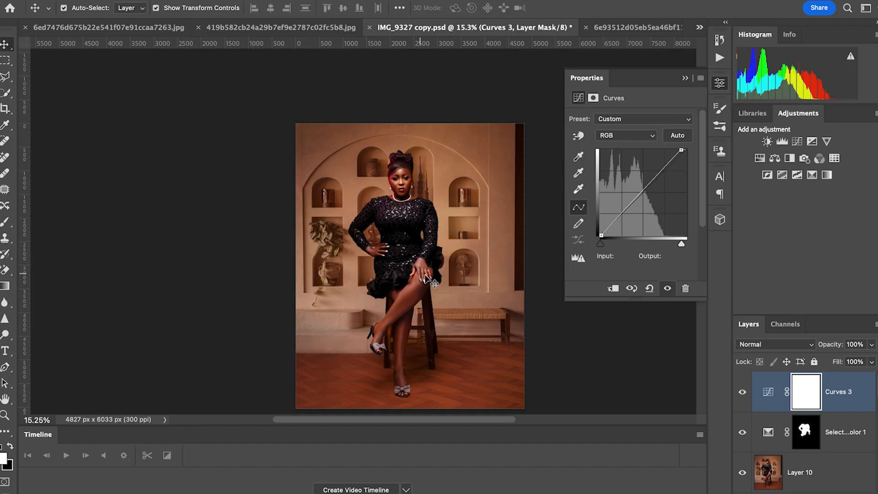
click(742, 393)
click(742, 393)
click(743, 394)
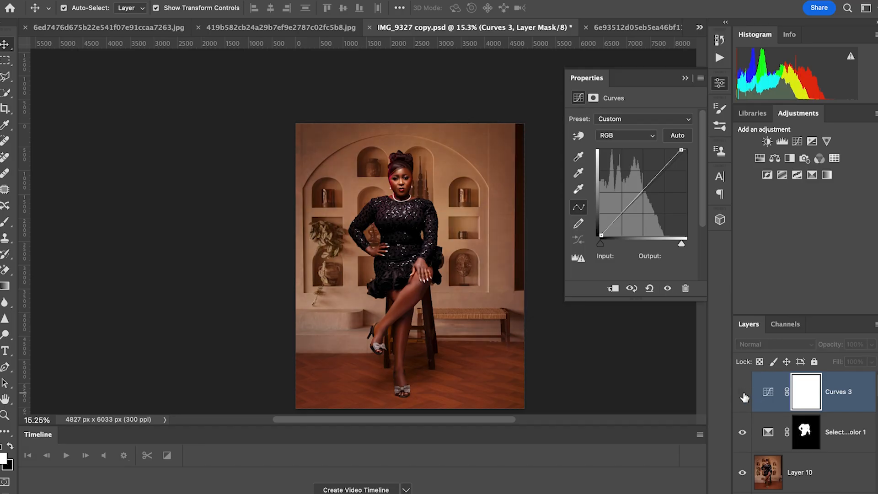
click(743, 393)
click(743, 393)
click(743, 393)
scroll(456, 308, right, 3)
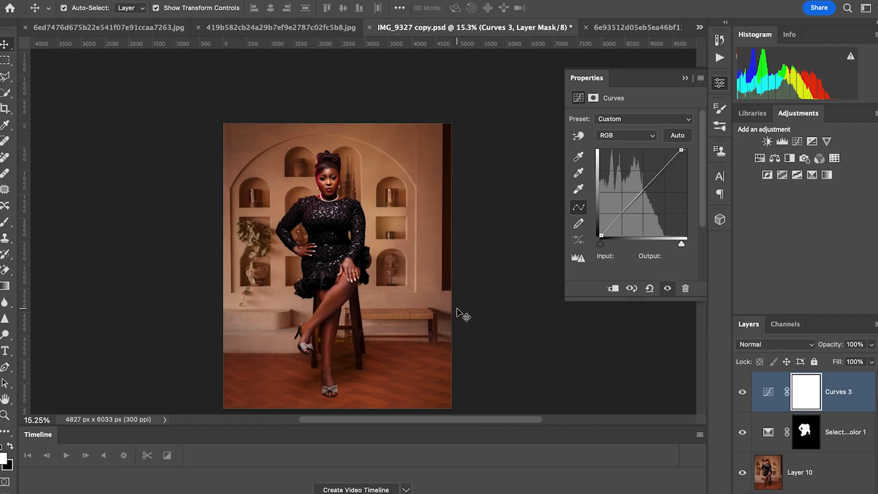